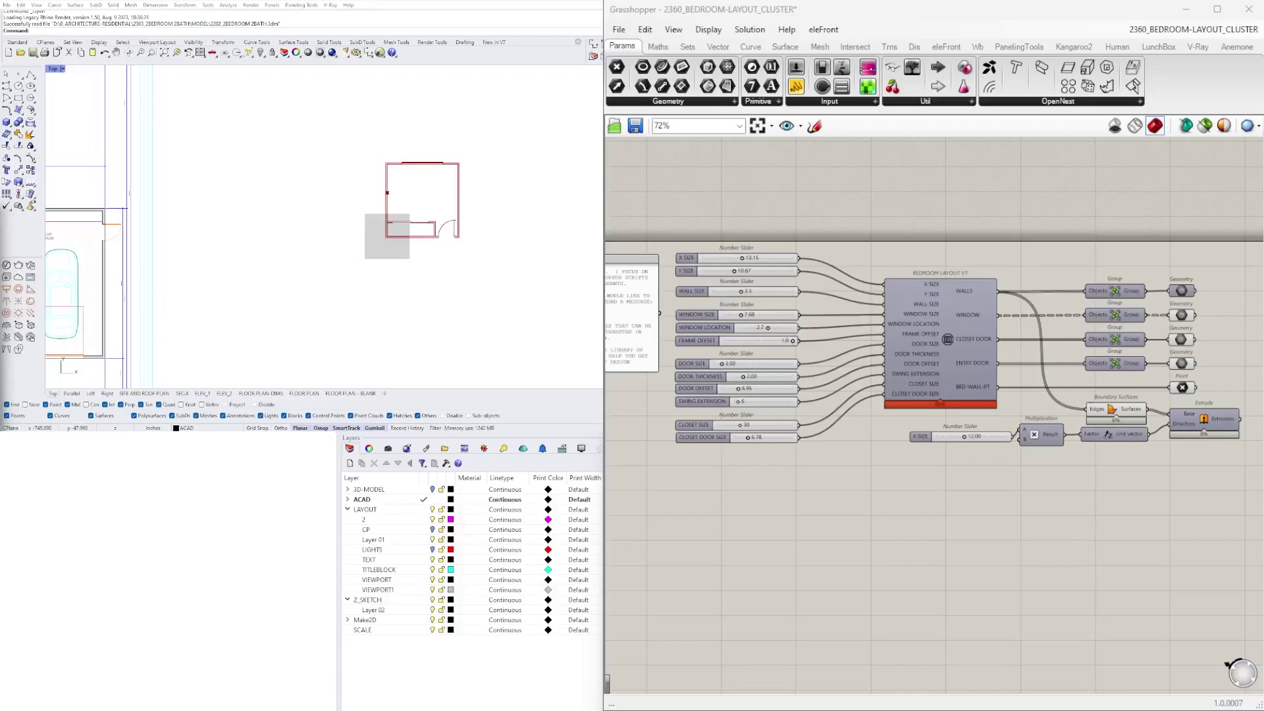
- Examine the generated bedroom layout and highlight its bed wall point by selecting the Point parameter
scroll(444, 302, up, 5)
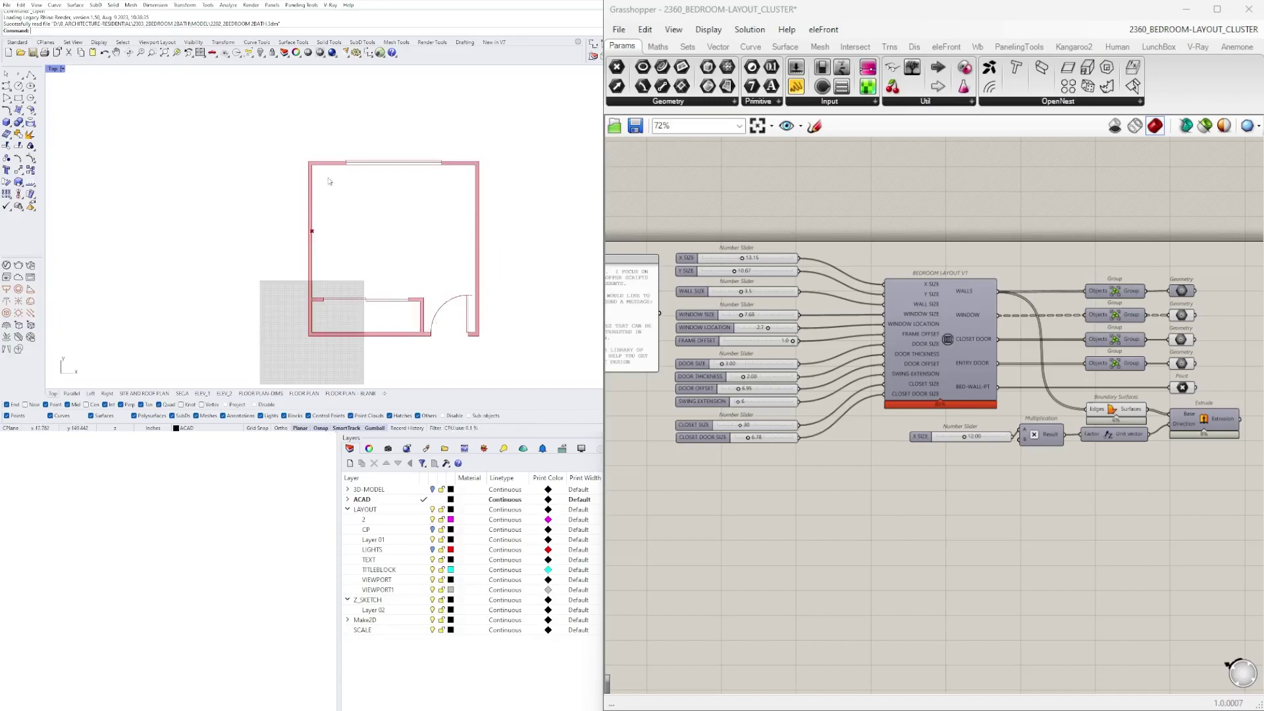
scroll(306, 234, up, 5)
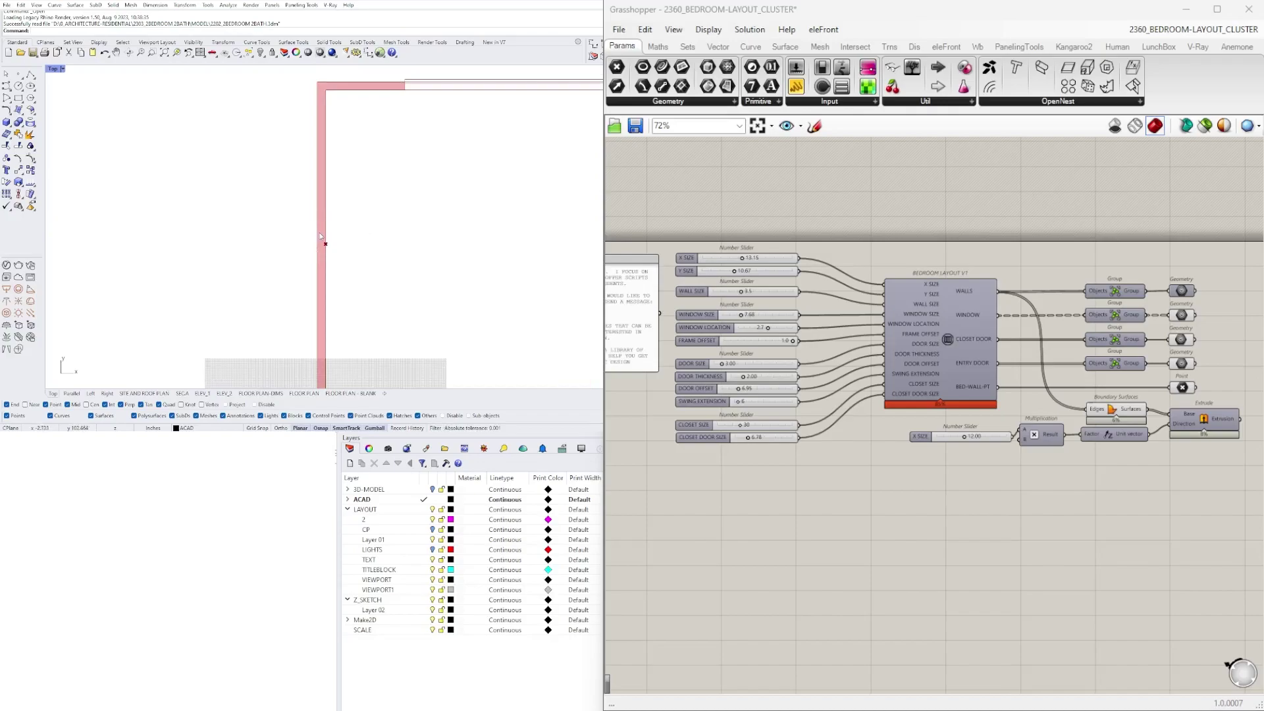
scroll(320, 235, up, 2)
scroll(322, 227, down, 4)
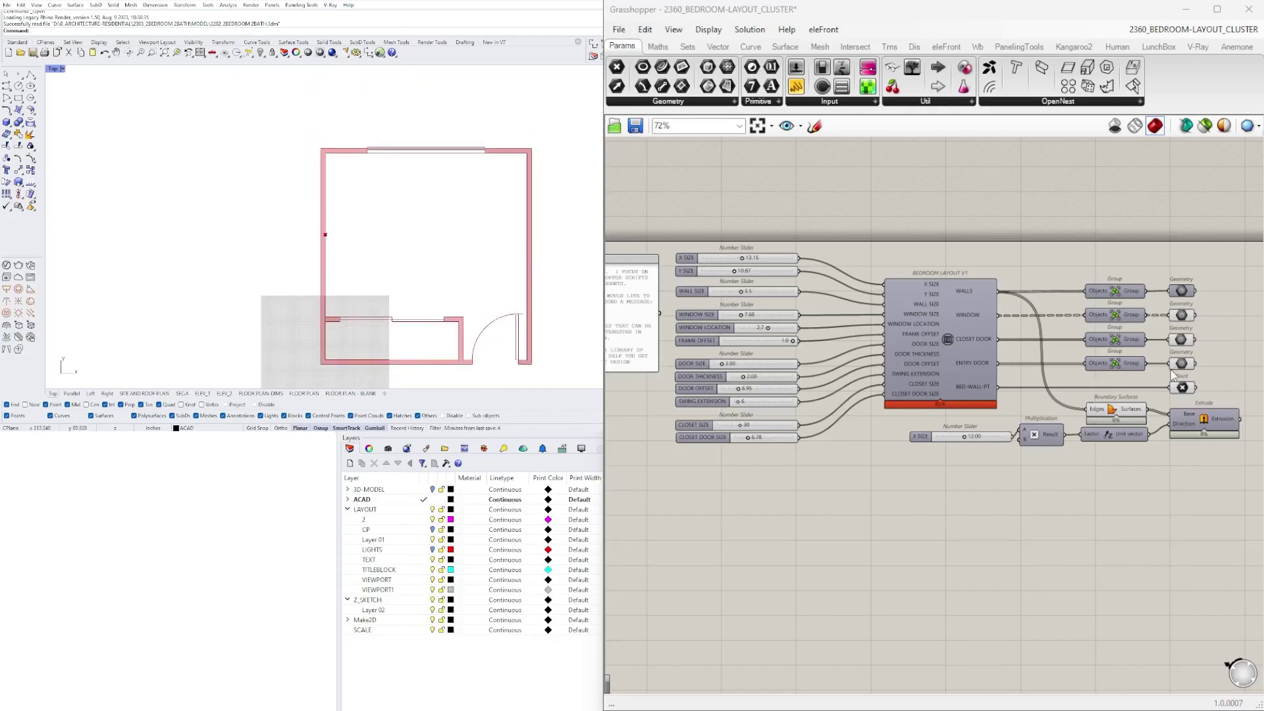
click(1182, 387)
scroll(333, 206, down, 4)
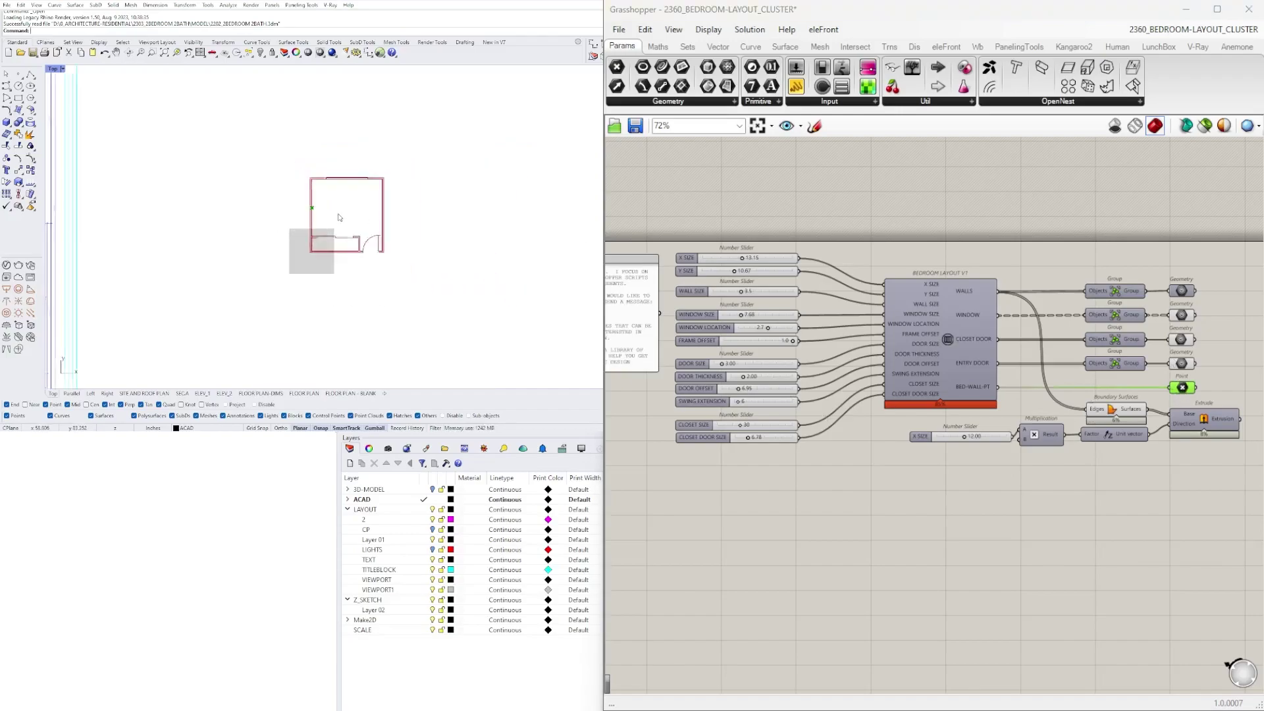
scroll(333, 206, up, 2)
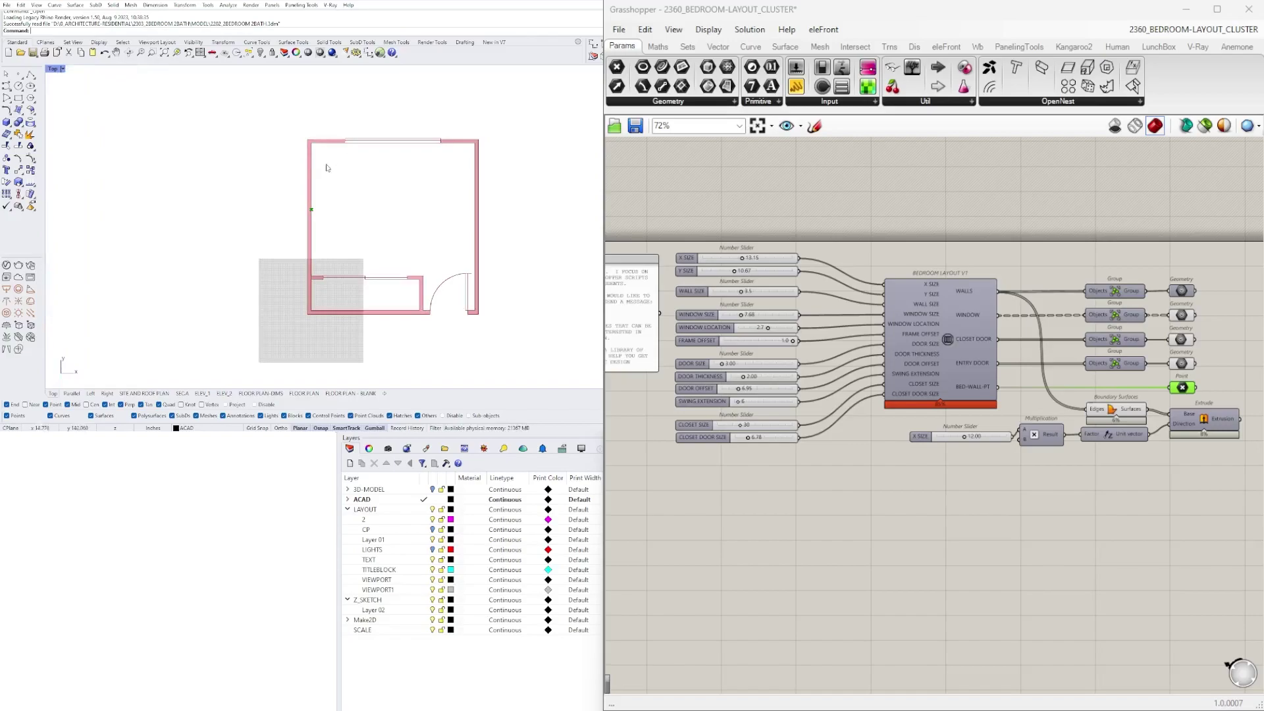
scroll(375, 197, down, 4)
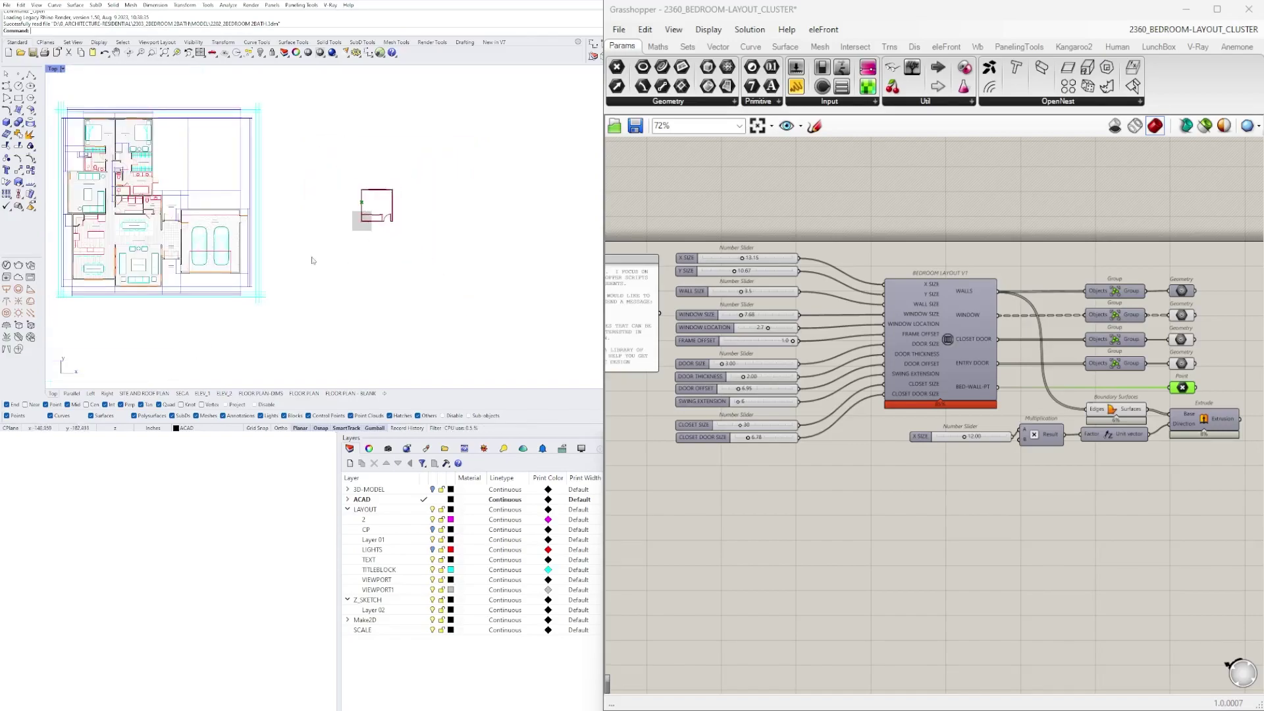
- Copy the bed and nightstand set from Bedroom 2 in the floor plan to below the generated bedroom
right_drag(313, 260, 363, 254)
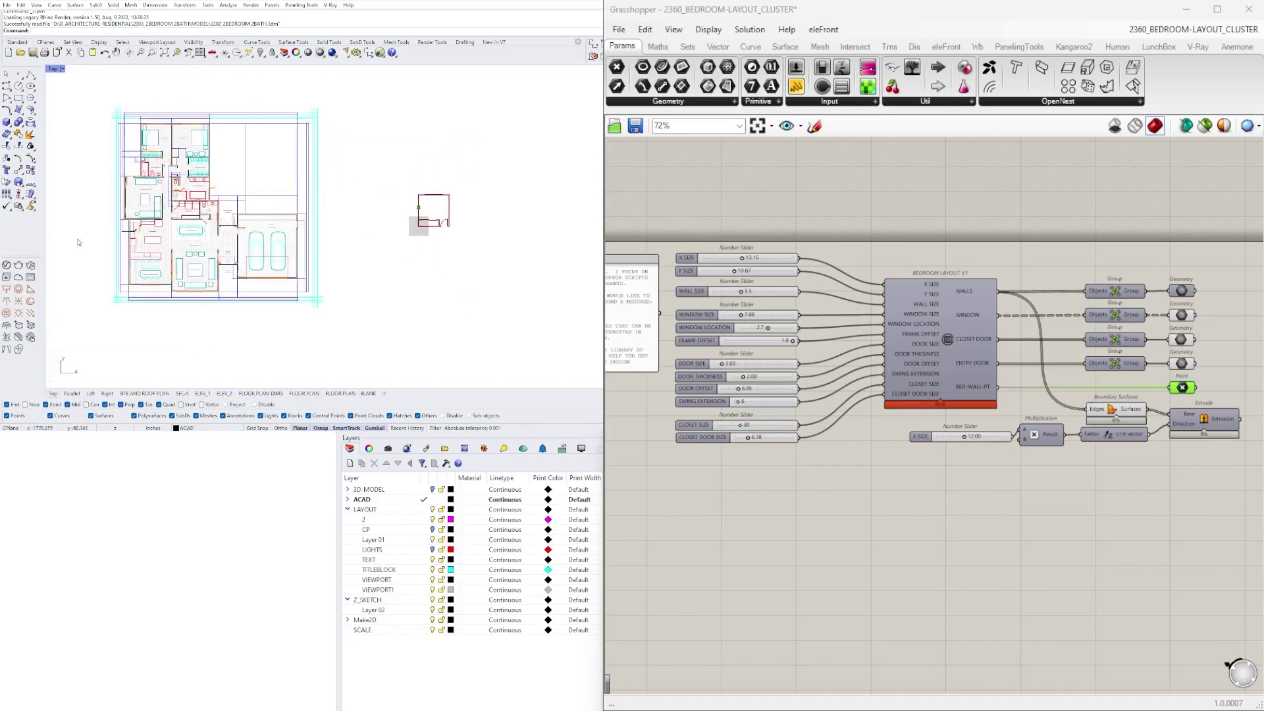
scroll(127, 140, up, 6)
scroll(126, 140, up, 3)
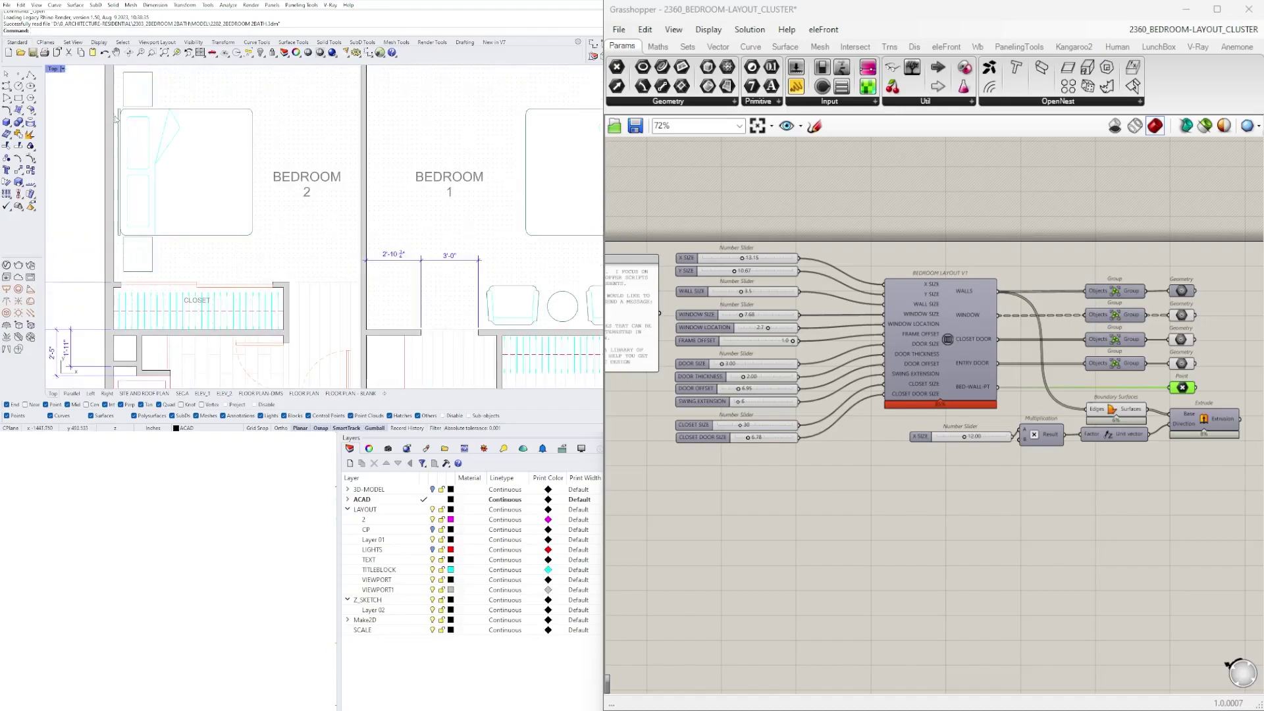
drag(104, 102, 283, 317)
text(copy)
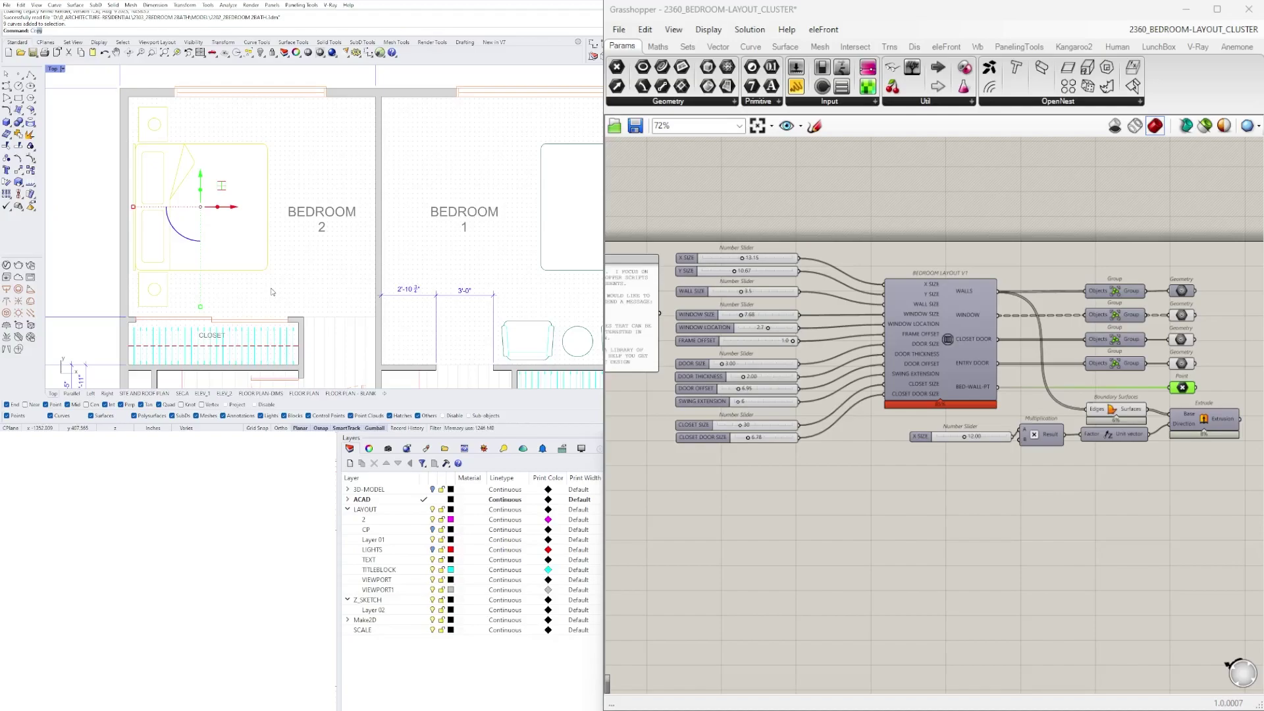
key(Return)
scroll(187, 183, down, 5)
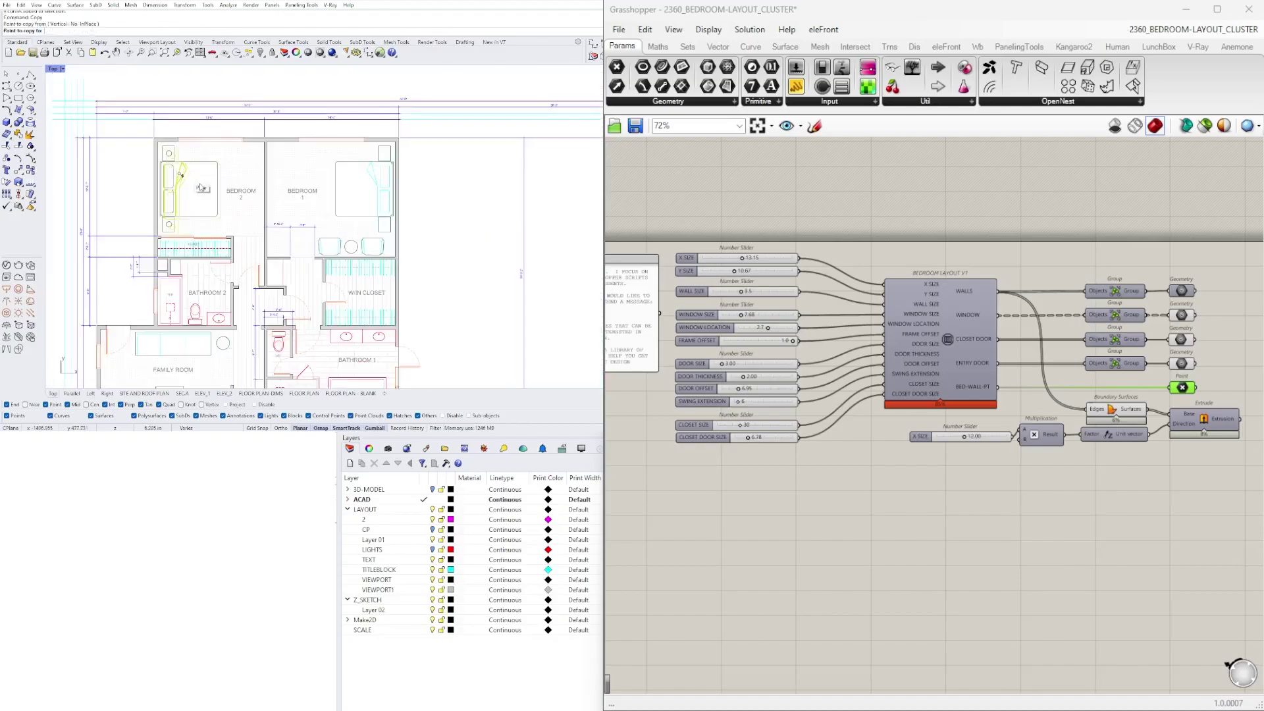
scroll(182, 175, down, 4)
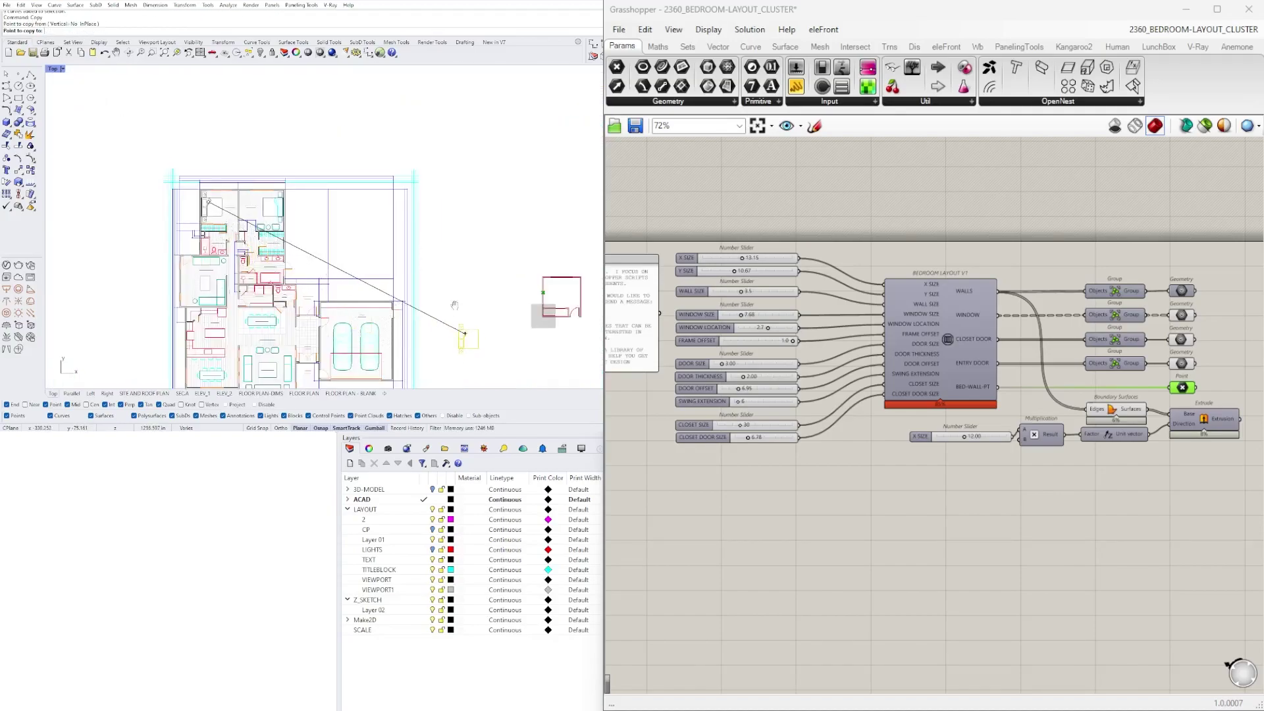
scroll(381, 259, up, 2)
scroll(428, 256, up, 5)
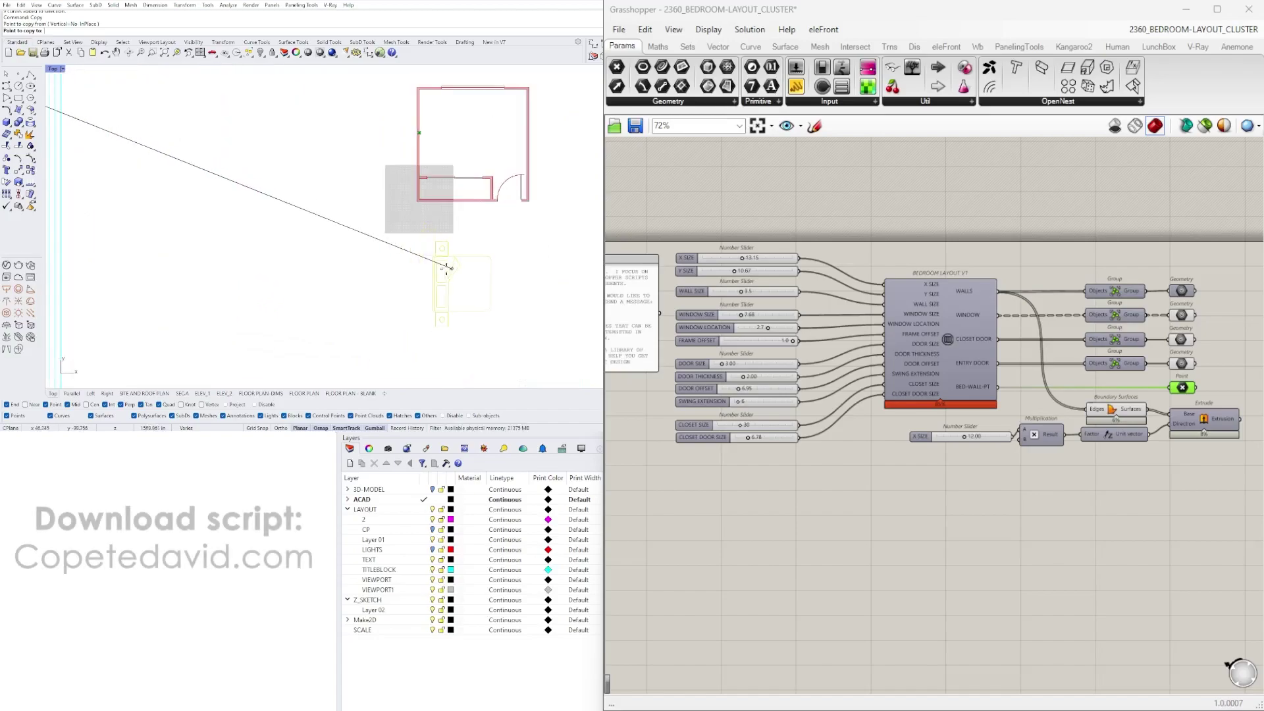
click(447, 273)
key(Return)
click(471, 316)
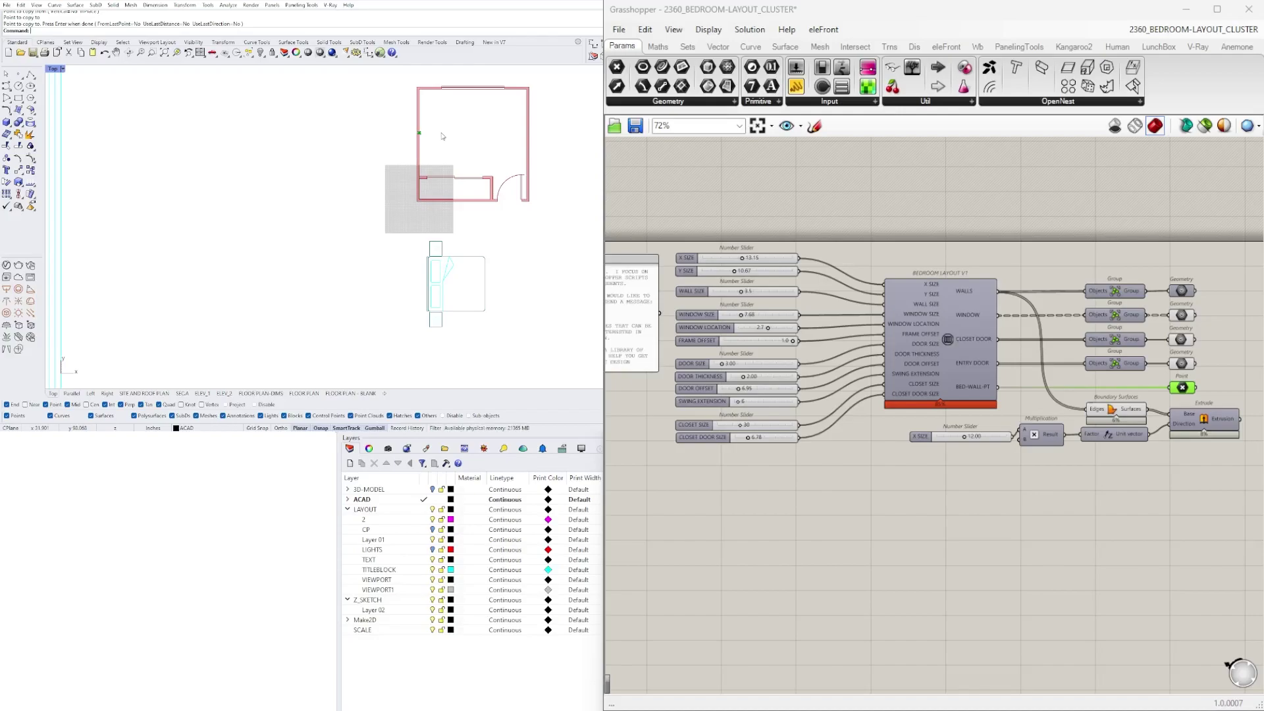
- Ungroup the copied bed and nightstand curves below the generated bedroom
right_drag(443, 137, 436, 135)
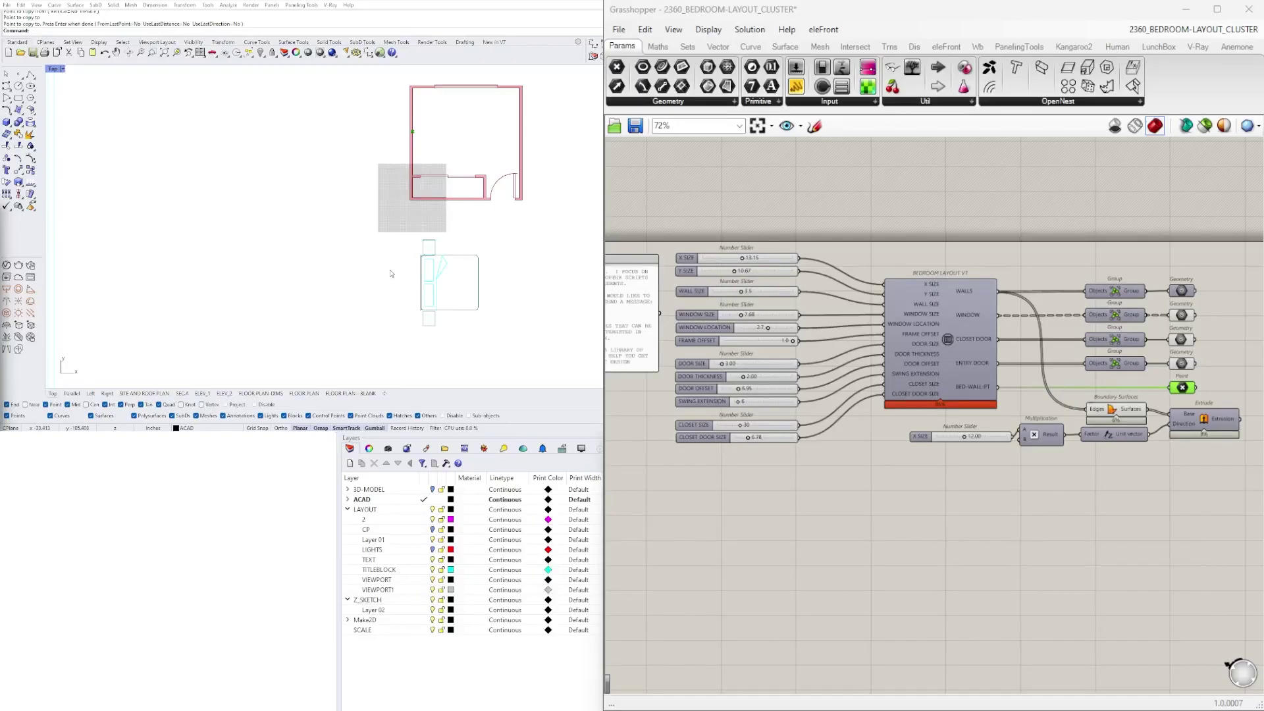
scroll(395, 270, up, 5)
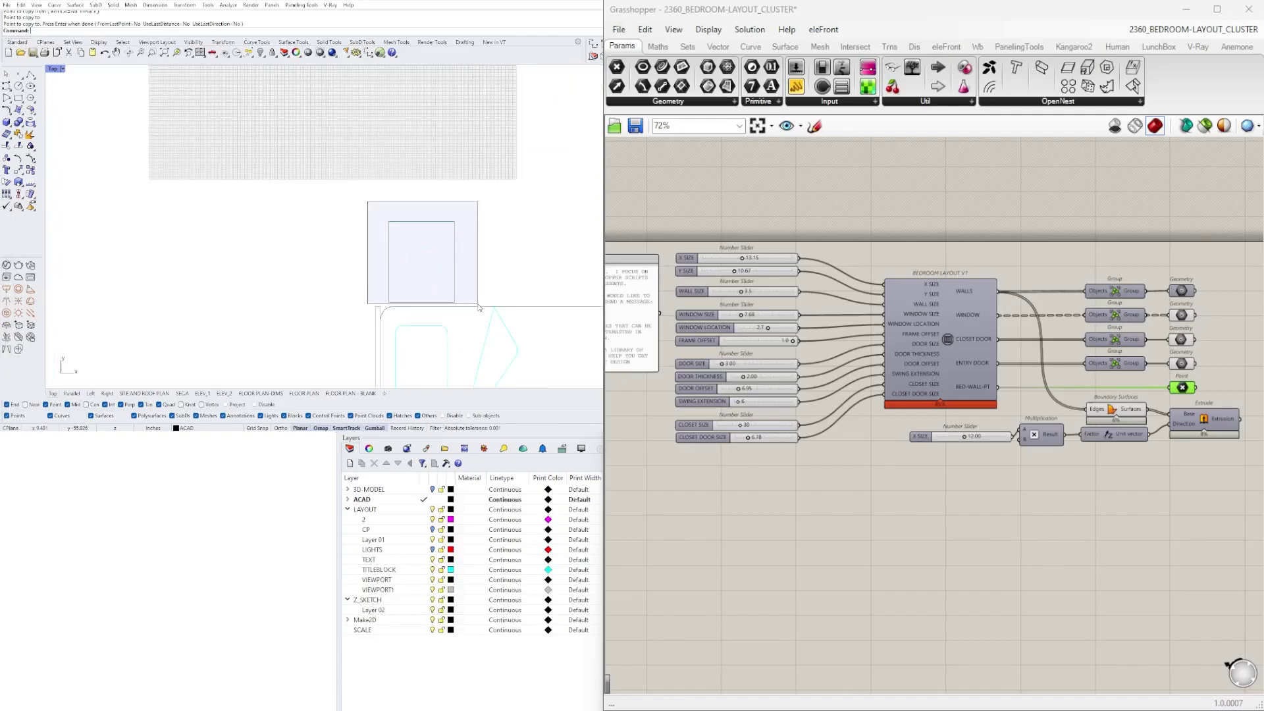
scroll(479, 295, down, 2)
scroll(474, 282, up, 6)
click(455, 272)
scroll(459, 273, down, 6)
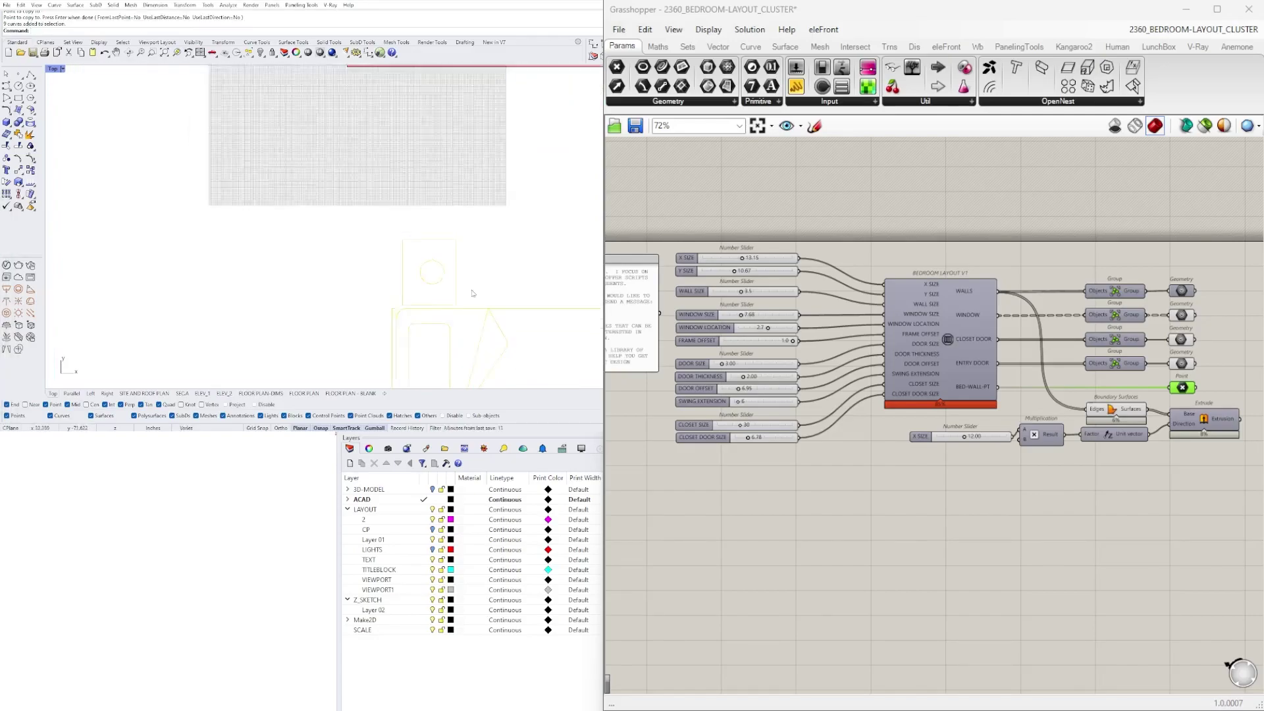
right_drag(499, 316, 452, 226)
scroll(451, 226, down, 2)
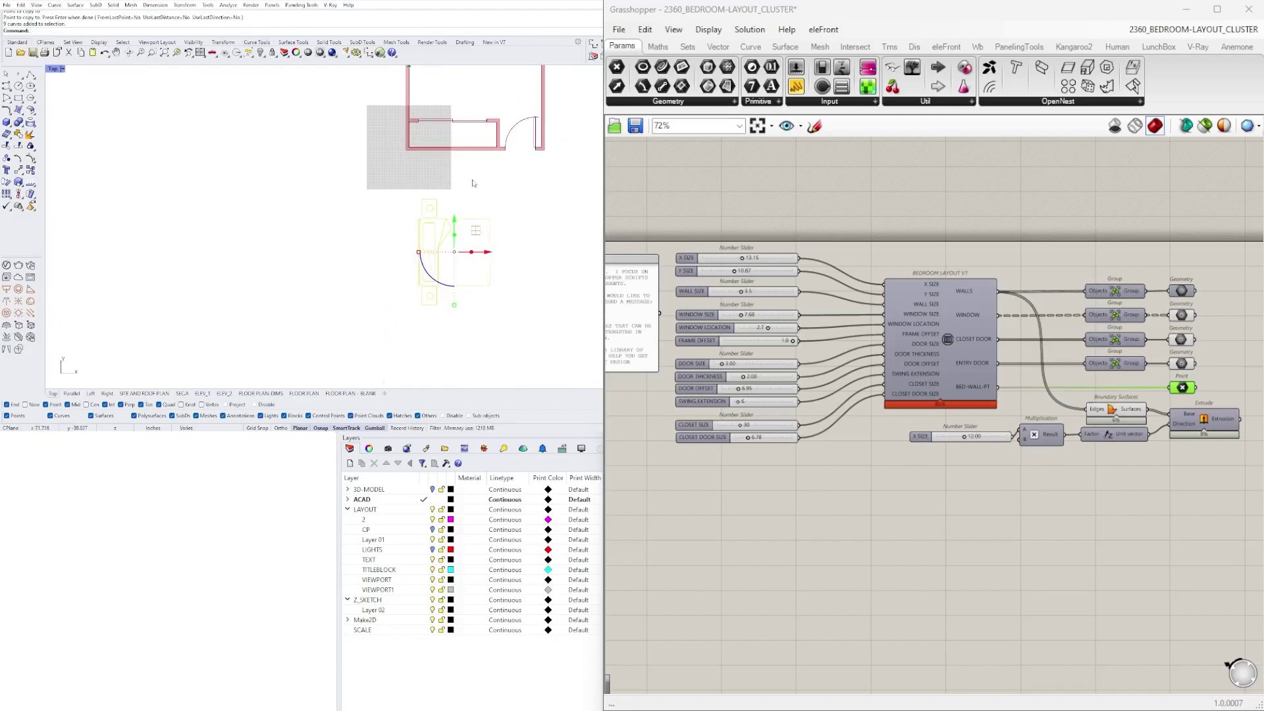
scroll(454, 207, down, 1)
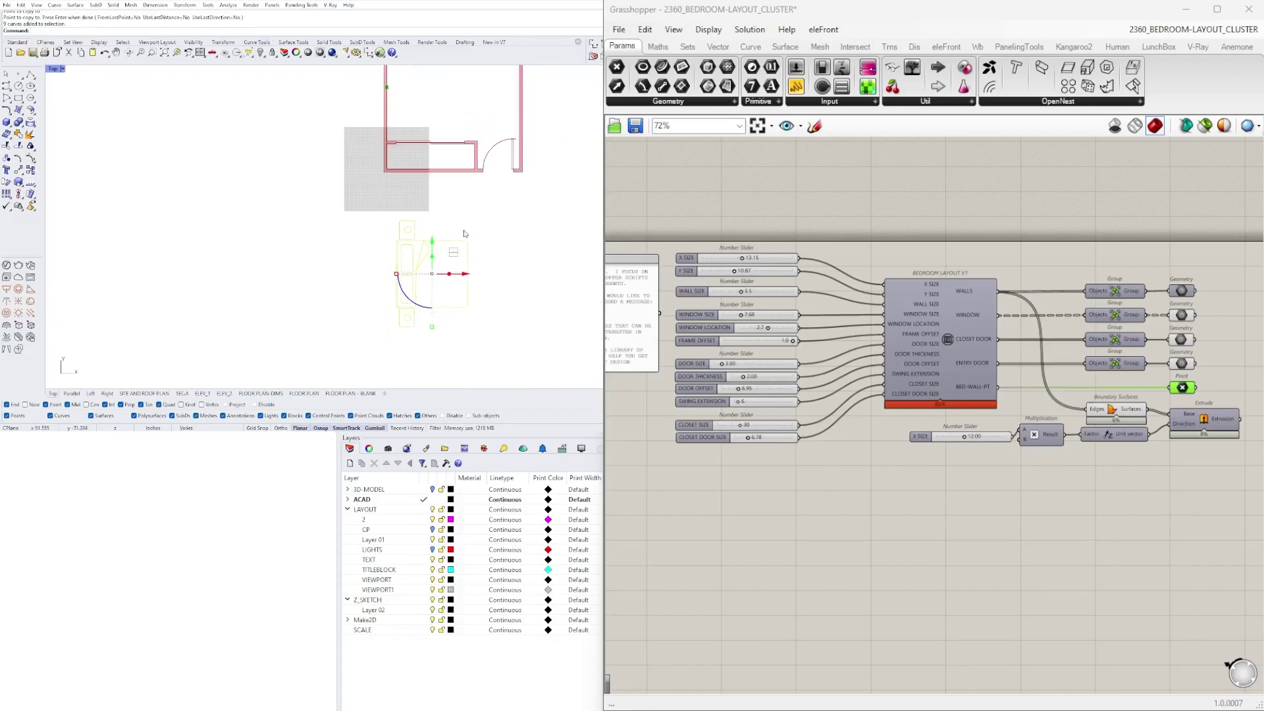
key(ctrl+shift+g)
- Delete the nightstand and its lamp above the copied bed
scroll(410, 216, up, 3)
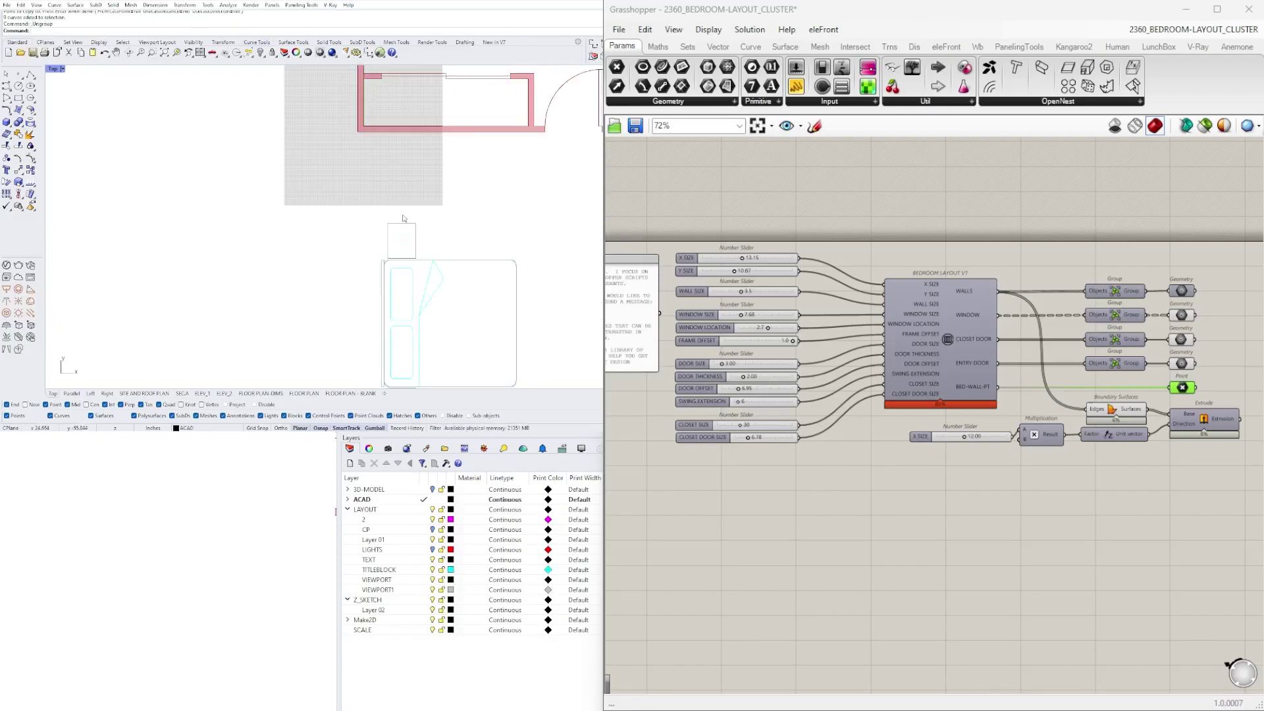
drag(375, 213, 443, 284)
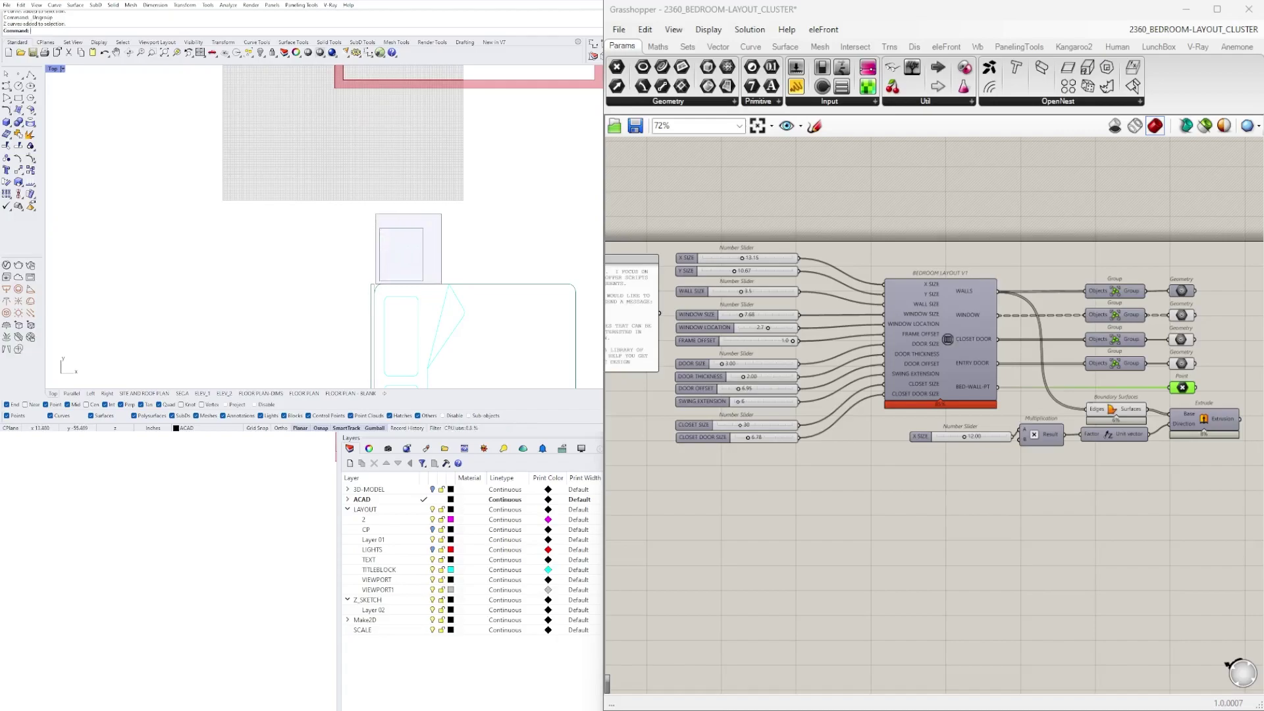
key(Delete)
scroll(478, 277, down, 2)
scroll(478, 277, up, 3)
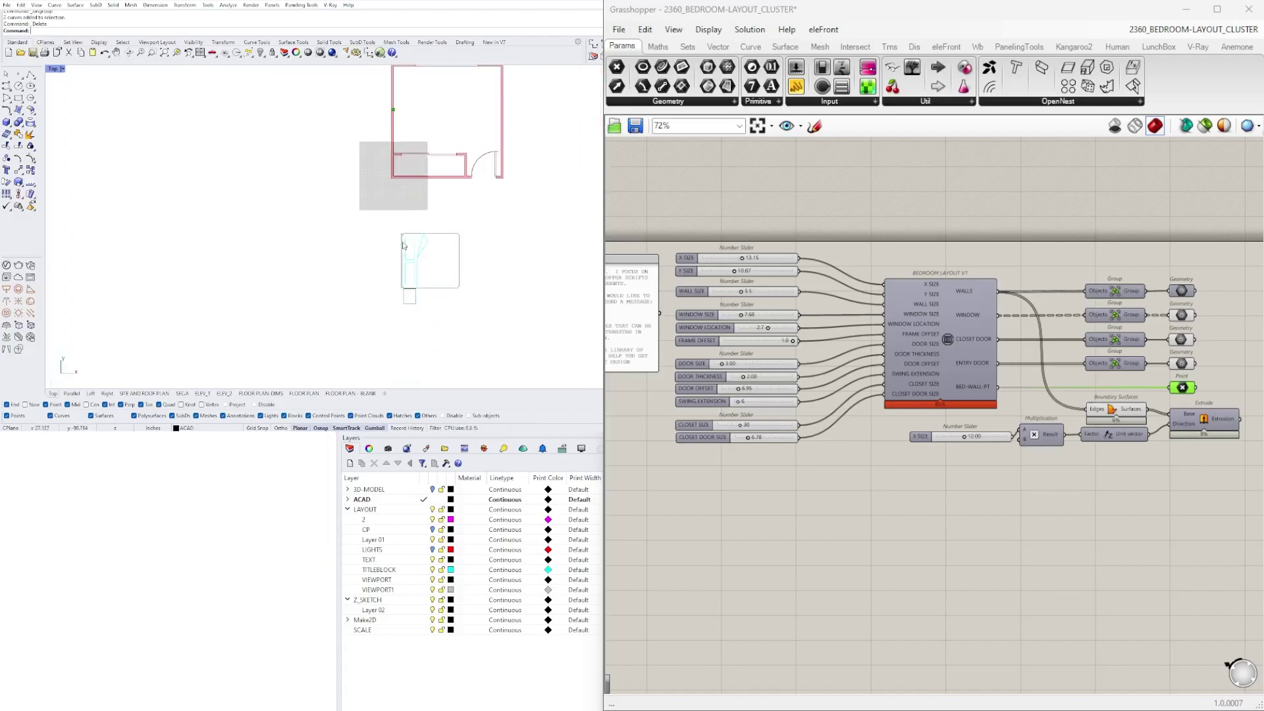
- Rotate the bed and its remaining nightstand 90 degrees clockwise so the headboard faces up
drag(367, 210, 515, 349)
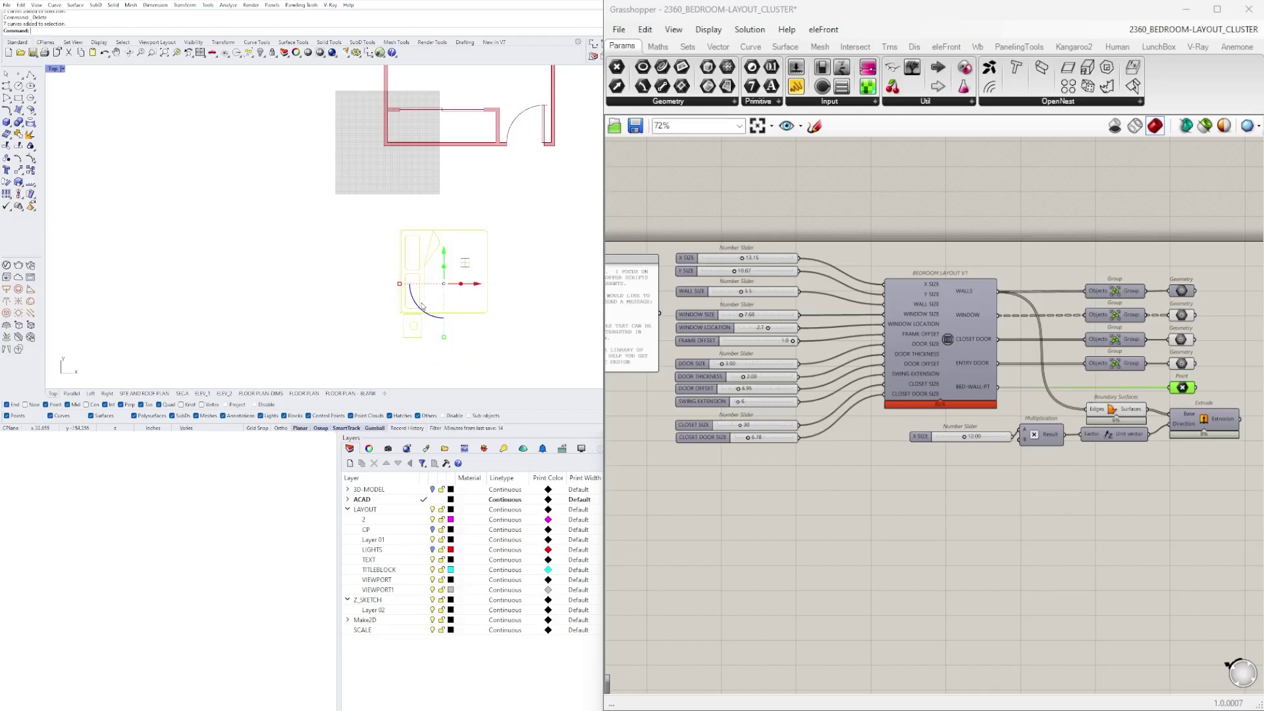
drag(422, 306, 426, 254)
click(540, 214)
- Move the nightstand with its lamp farther away from the bed
scroll(432, 283, up, 5)
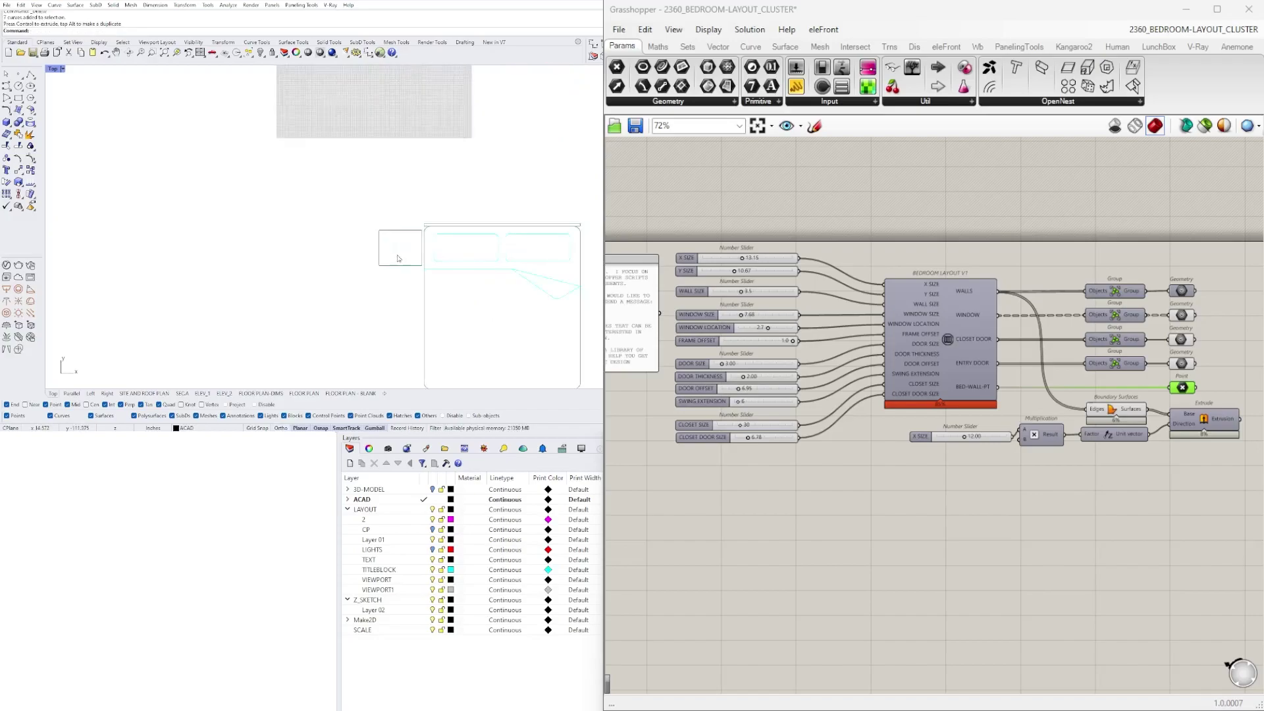
drag(431, 283, 311, 257)
click(358, 295)
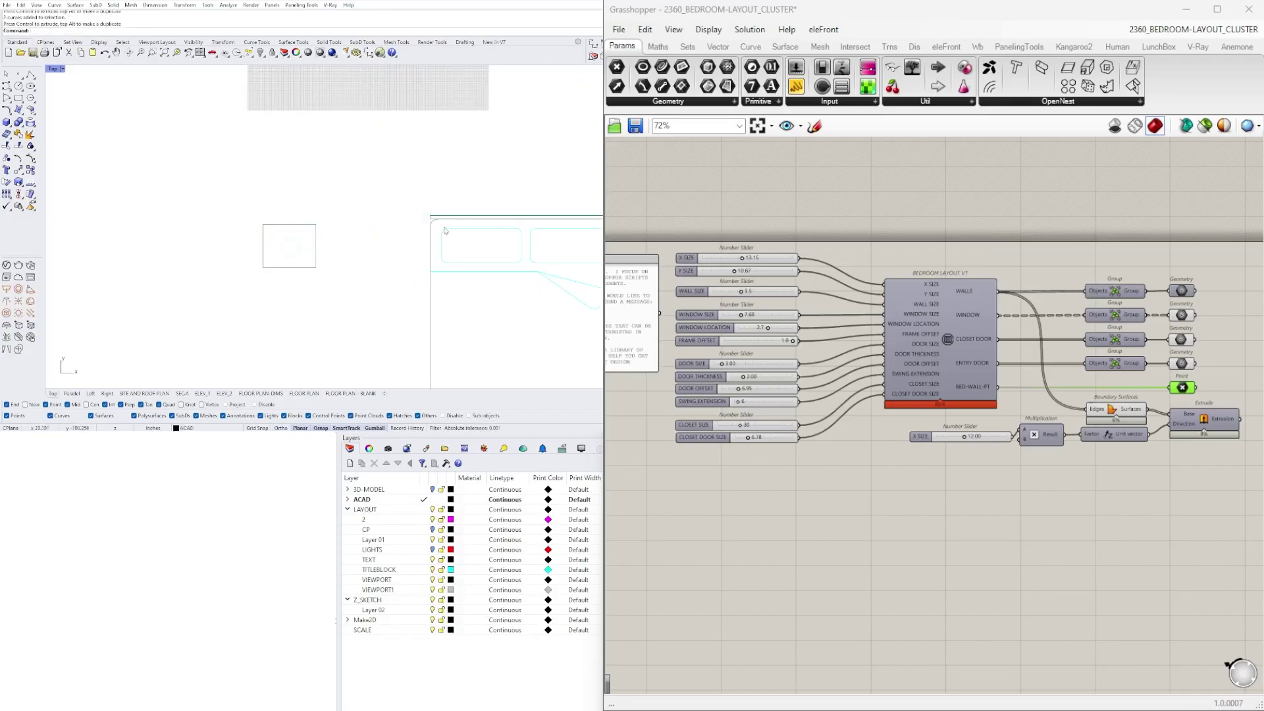
- Delete the lamp circle and the nightstand outline beside the bed, keeping only the bed
click(291, 238)
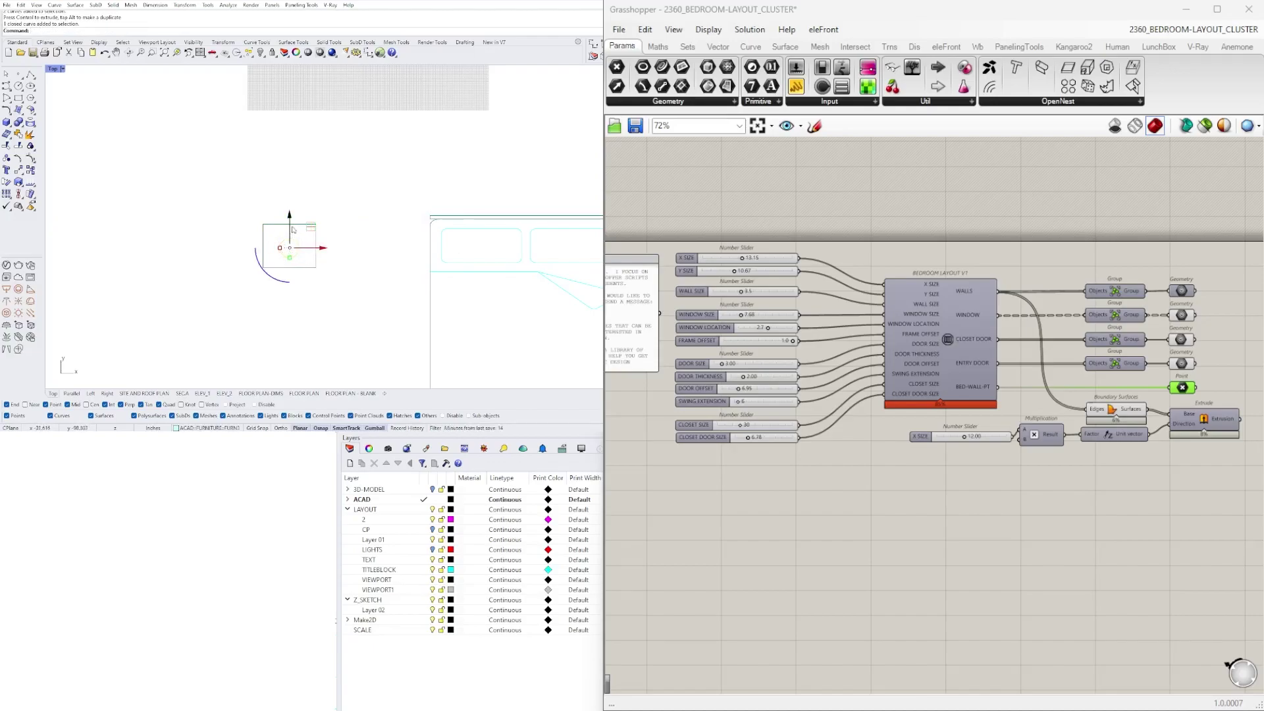
key(Delete)
scroll(314, 246, down, 2)
scroll(307, 245, up, 3)
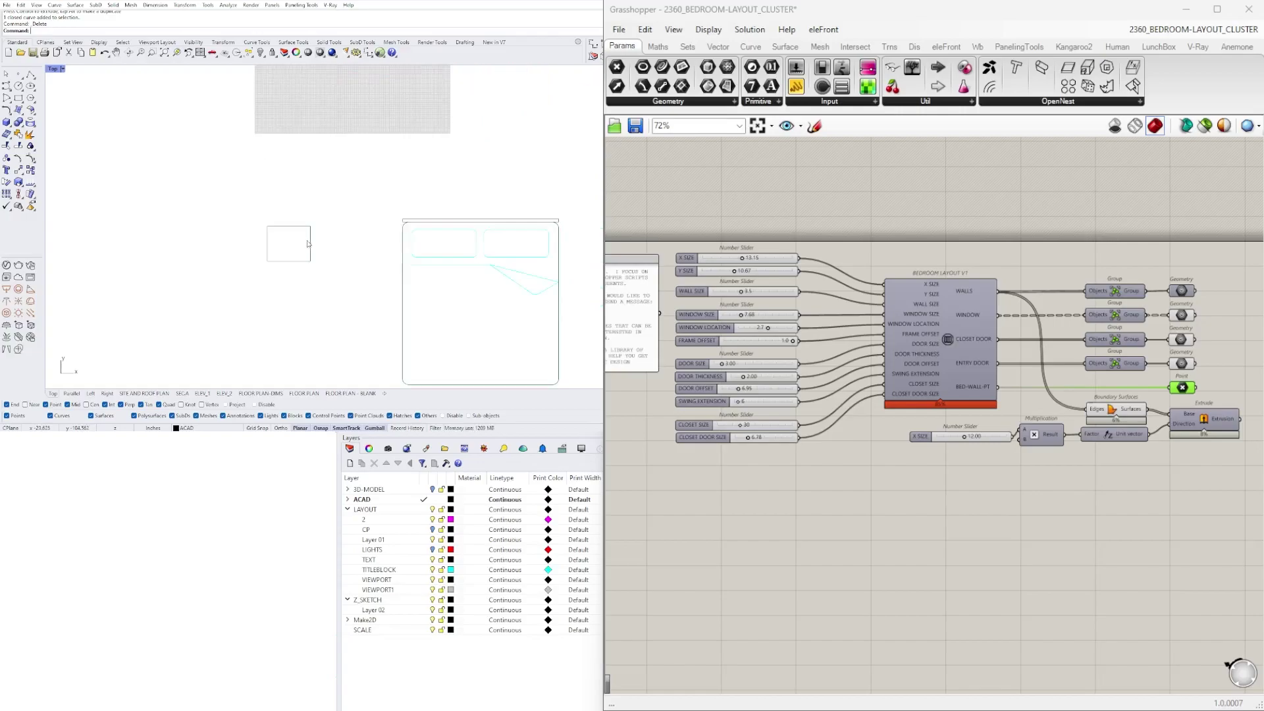
scroll(227, 237, down, 3)
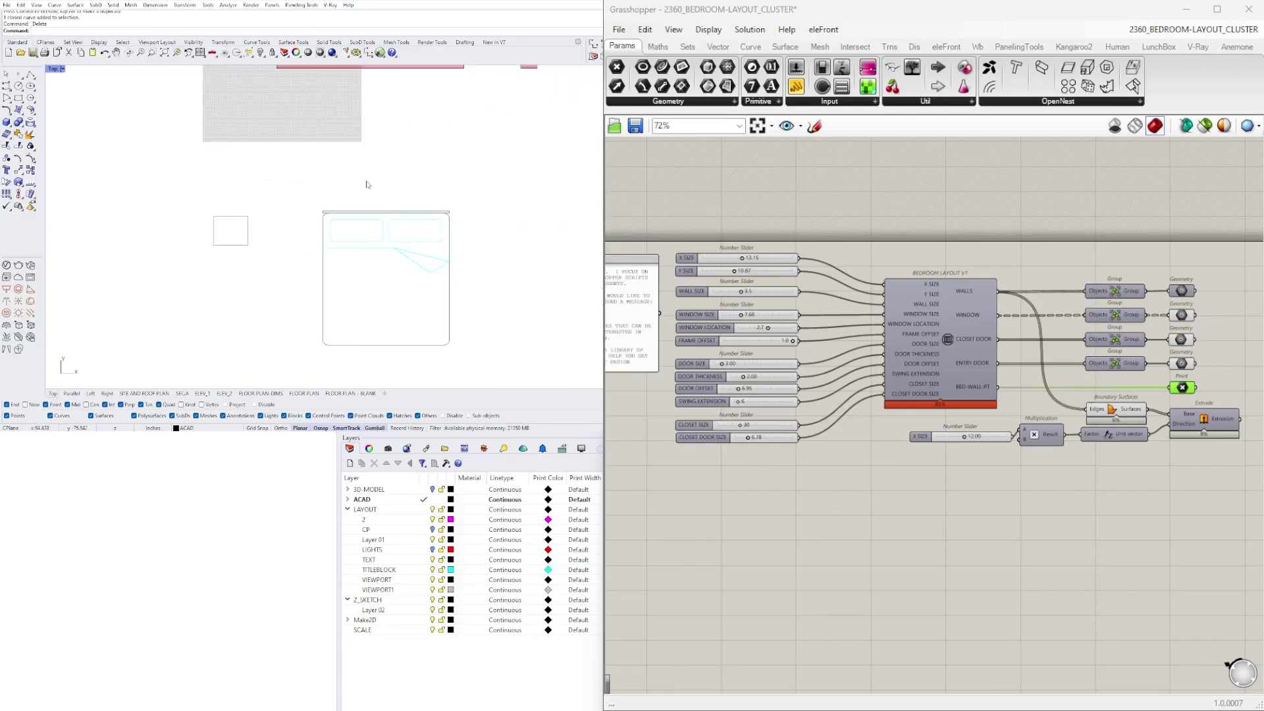
scroll(273, 254, down, 2)
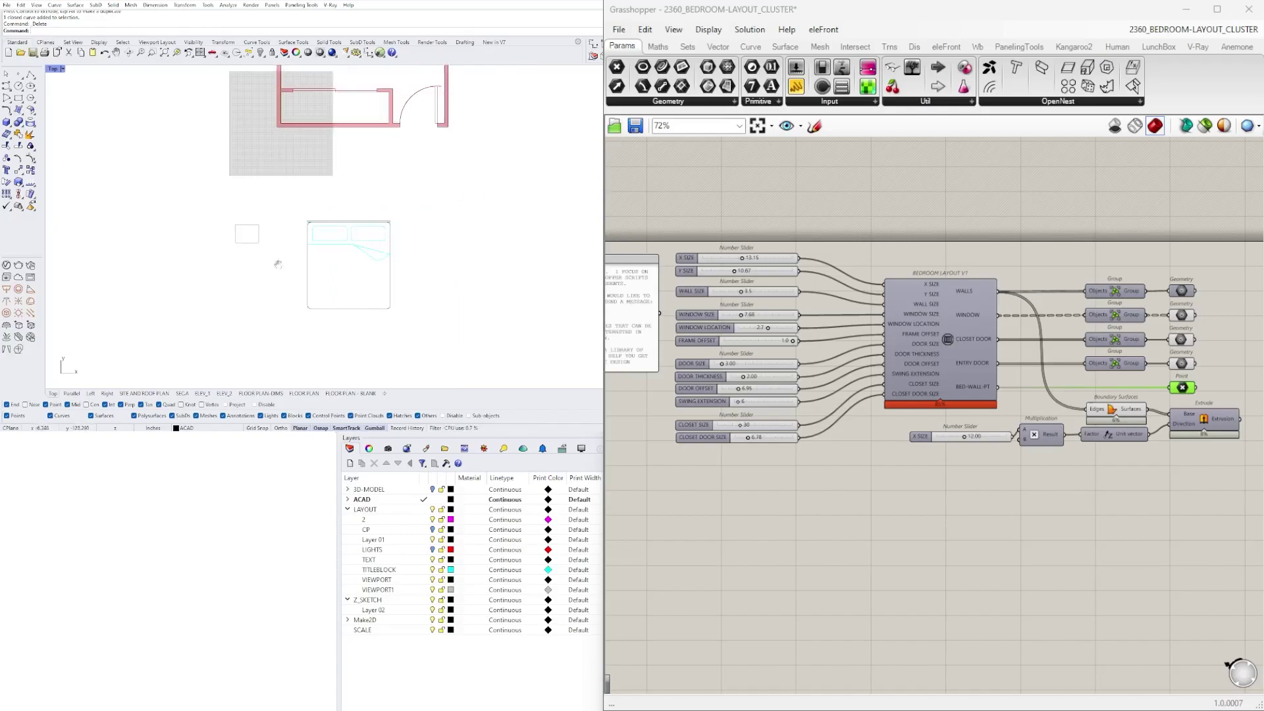
right_drag(272, 257, 266, 317)
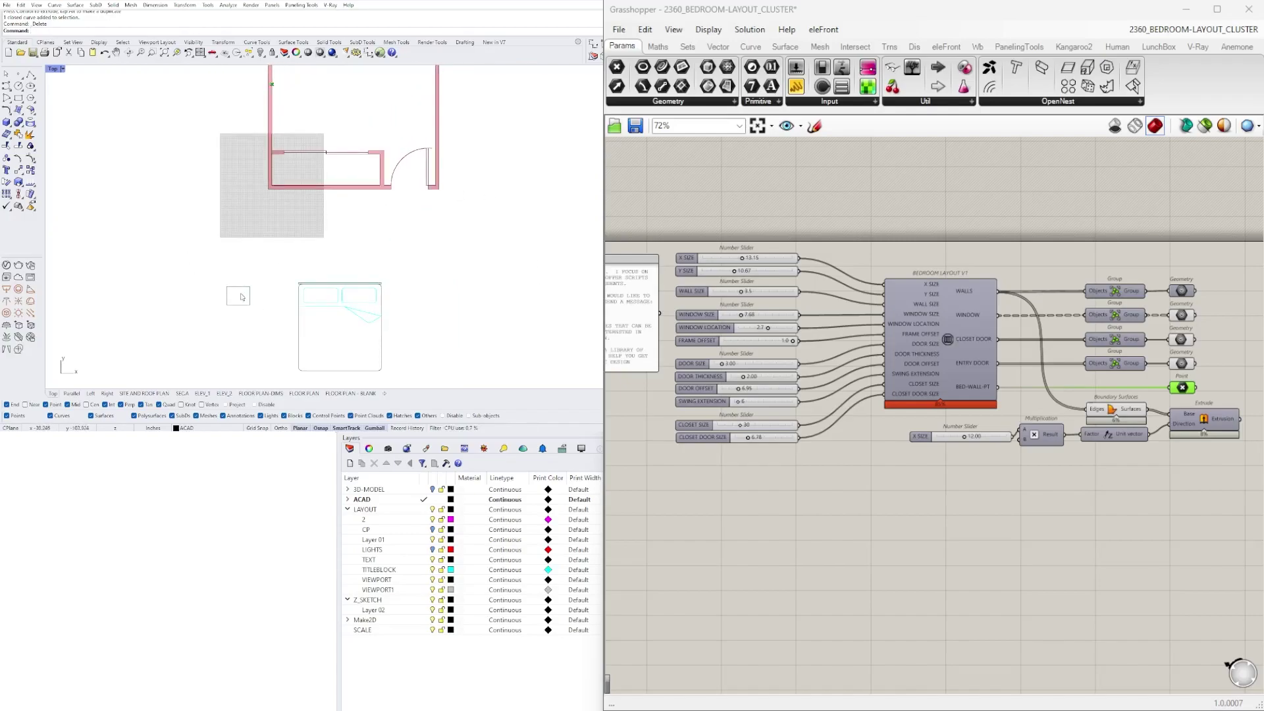
click(243, 298)
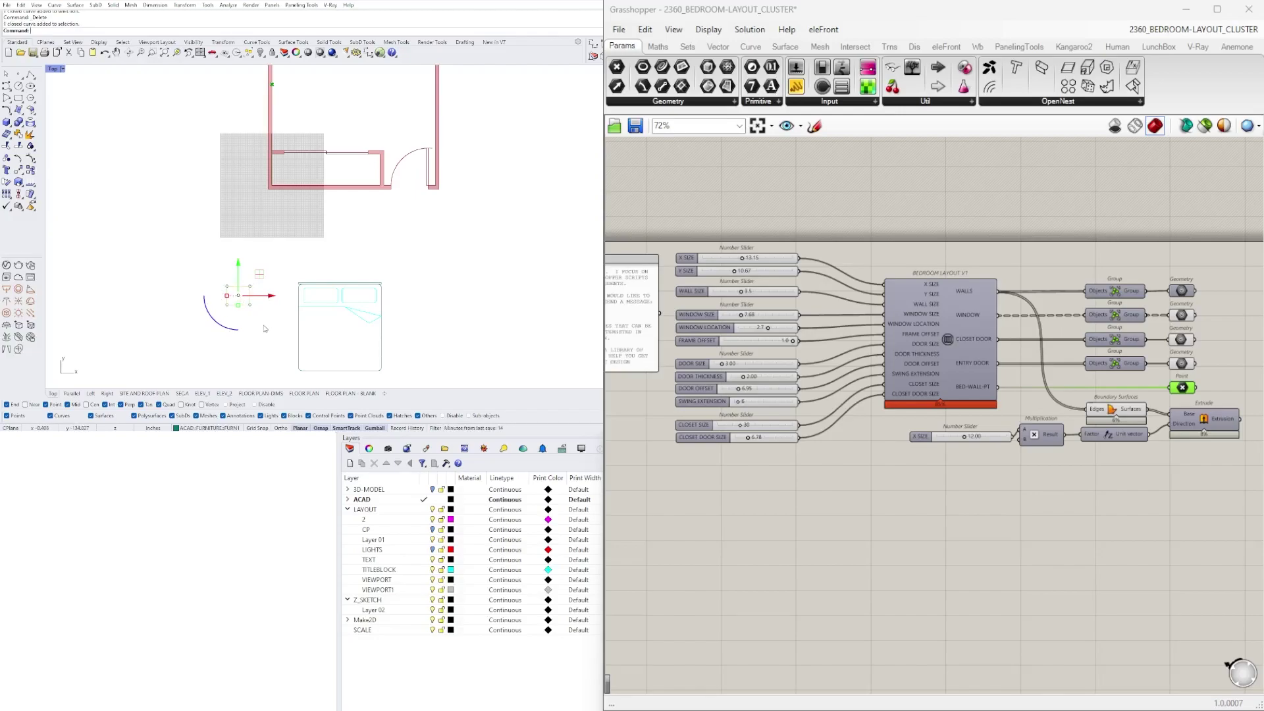
key(Delete)
right_drag(354, 275, 316, 273)
scroll(329, 238, down, 4)
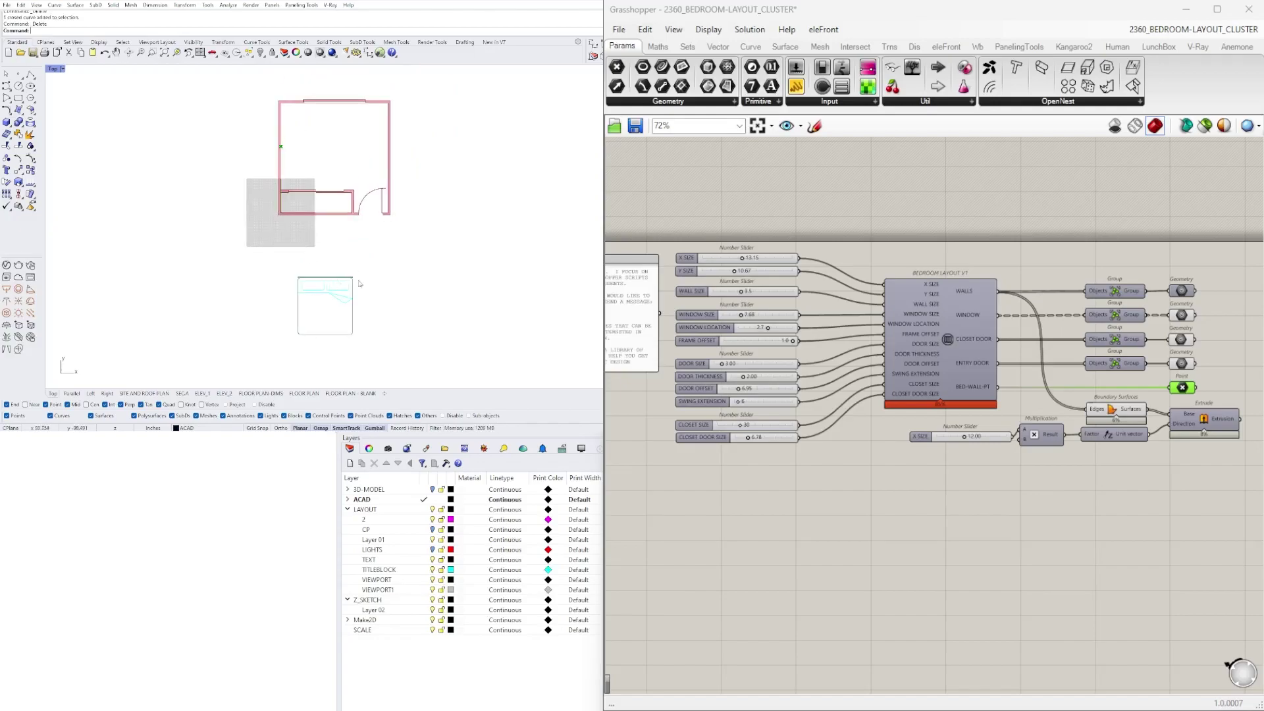
scroll(342, 290, up, 2)
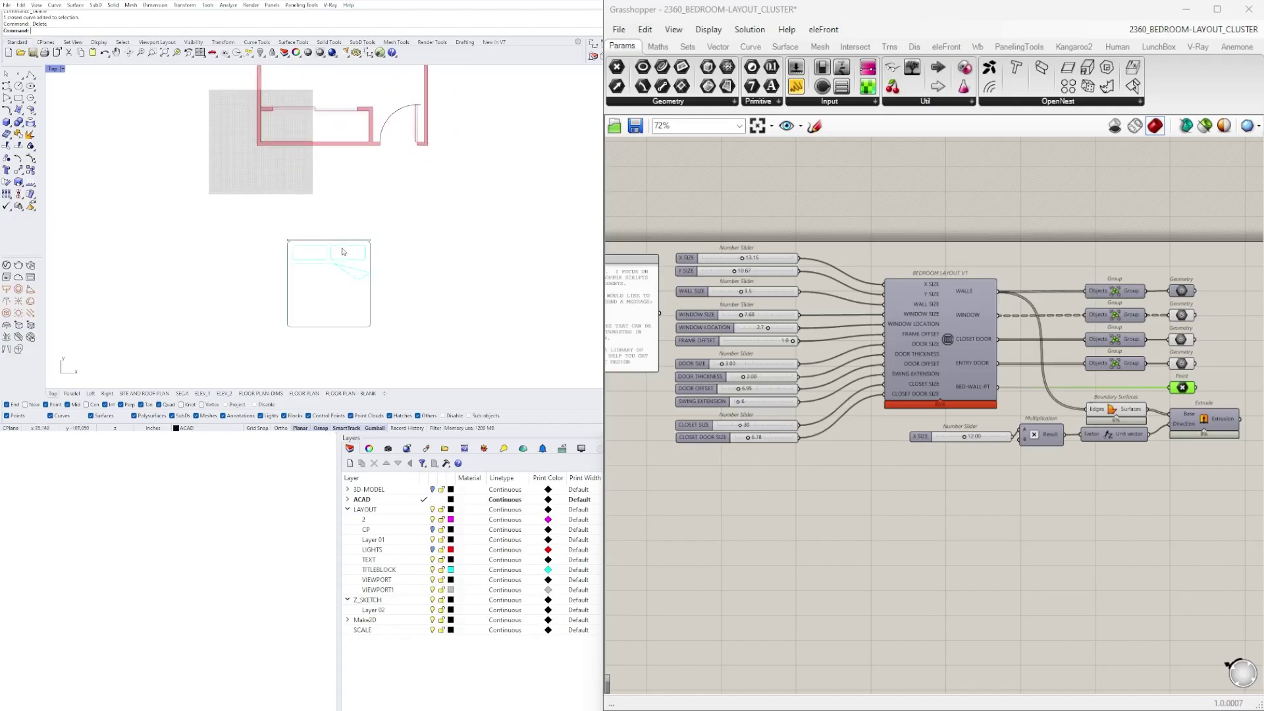
click(343, 251)
click(277, 227)
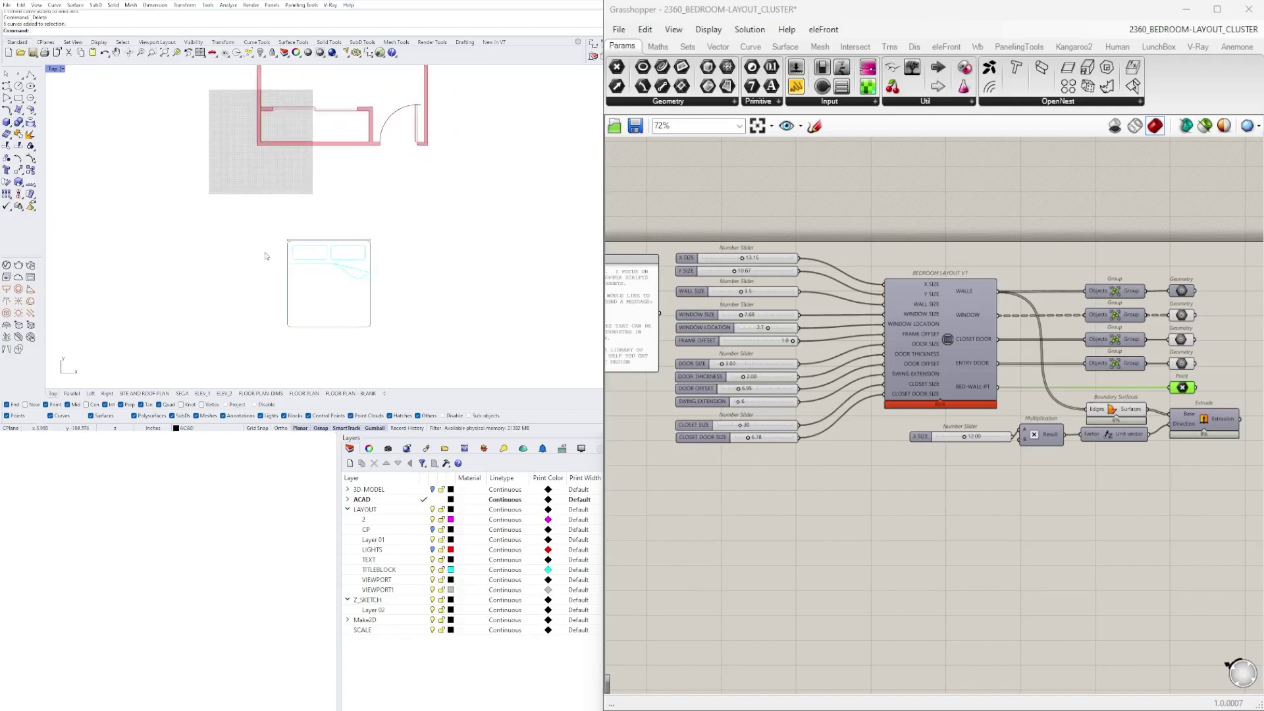
click(318, 243)
click(323, 230)
click(328, 243)
click(338, 215)
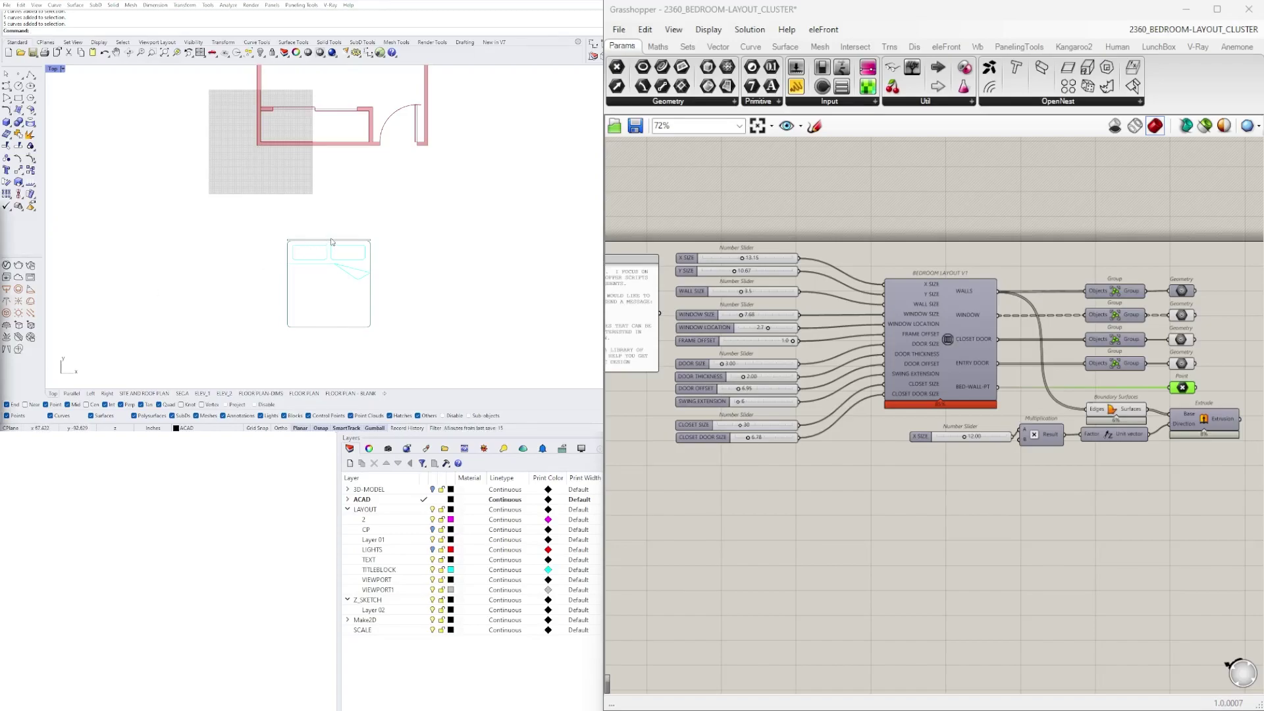
- Place a point object at the midpoint of the bed's headboard edge
click(19, 73)
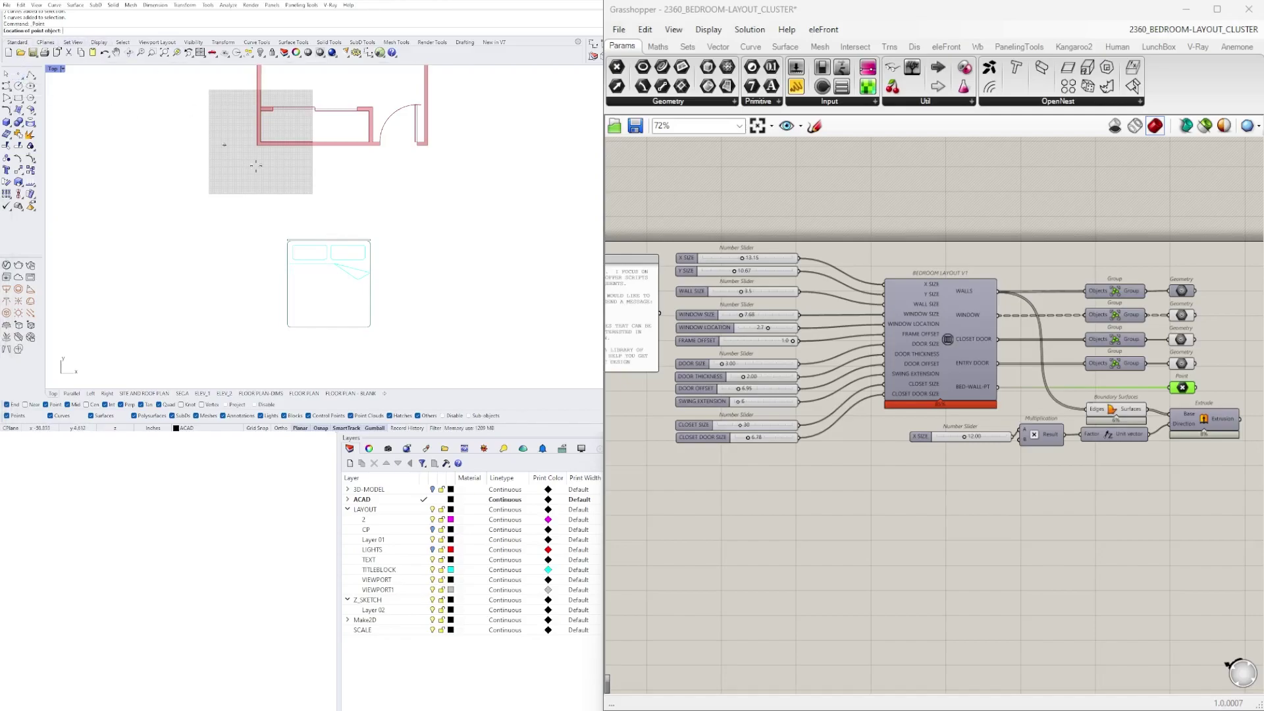
click(329, 239)
click(349, 249)
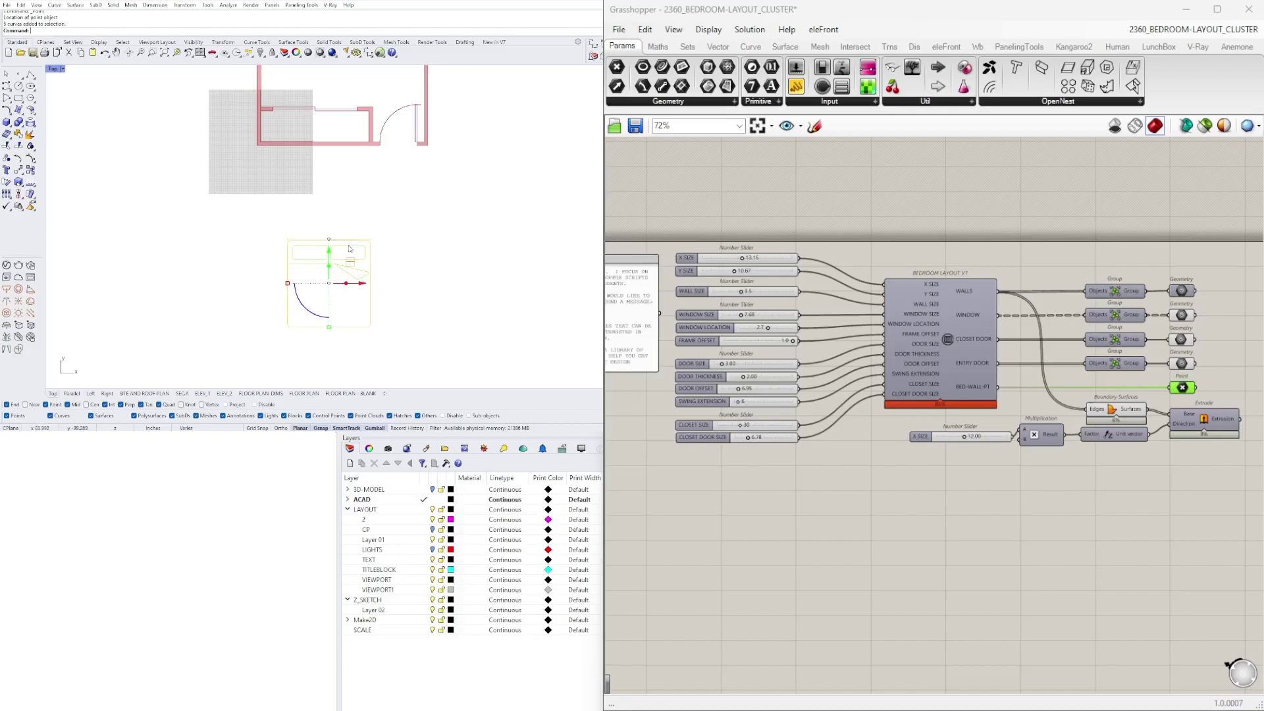
click(329, 239)
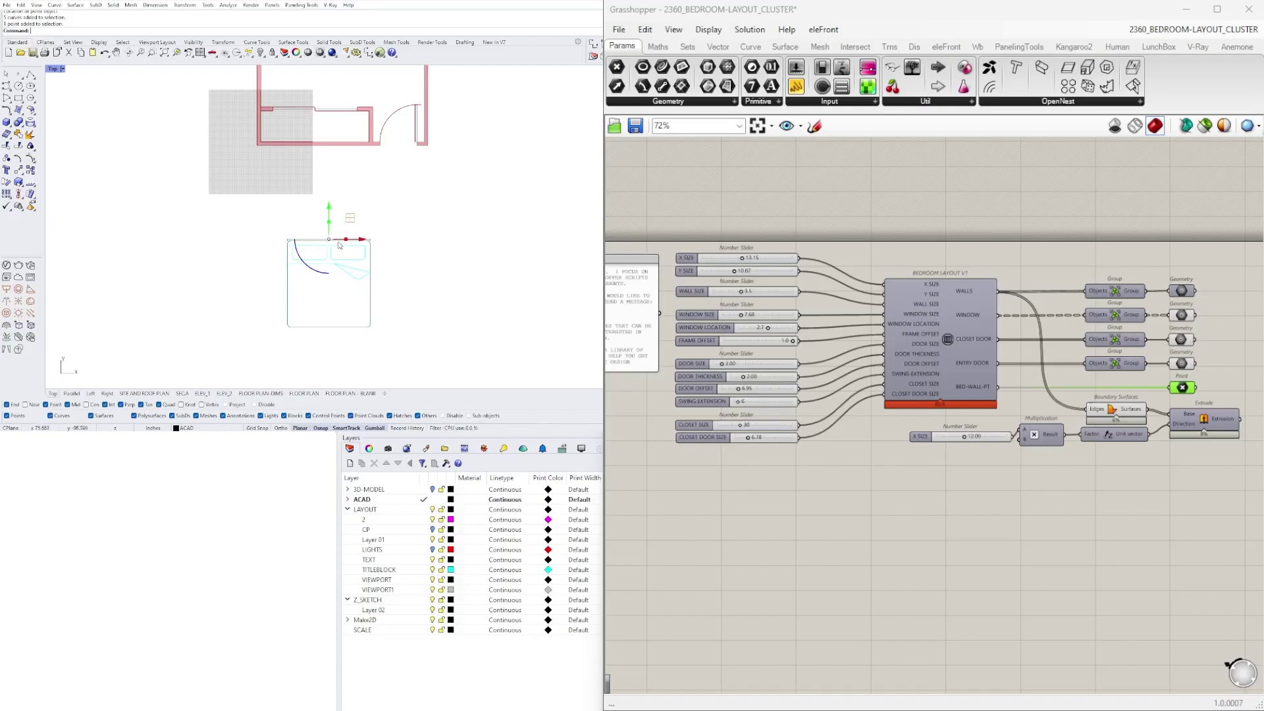
click(428, 268)
- Add a Curve parameter to the Grasshopper canvas in the empty area below the number sliders
right_drag(785, 494, 790, 387)
scroll(788, 402, down, 1)
double_click(771, 397)
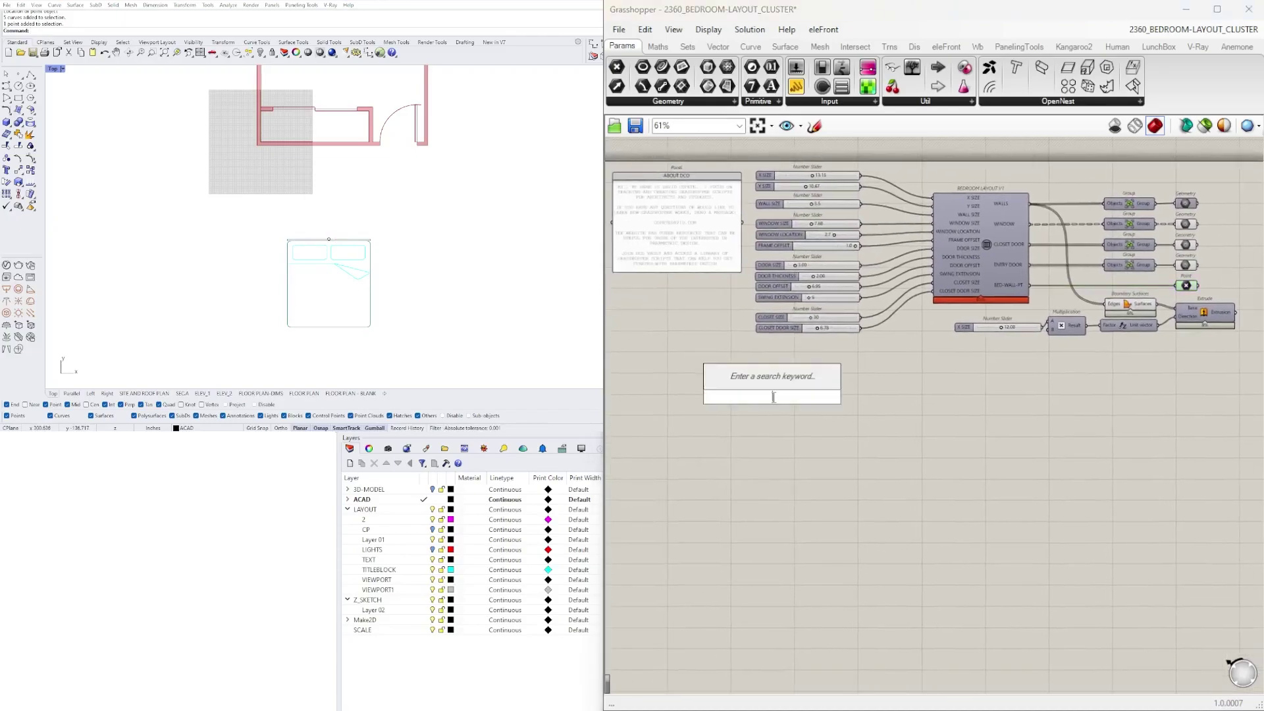
text(curve)
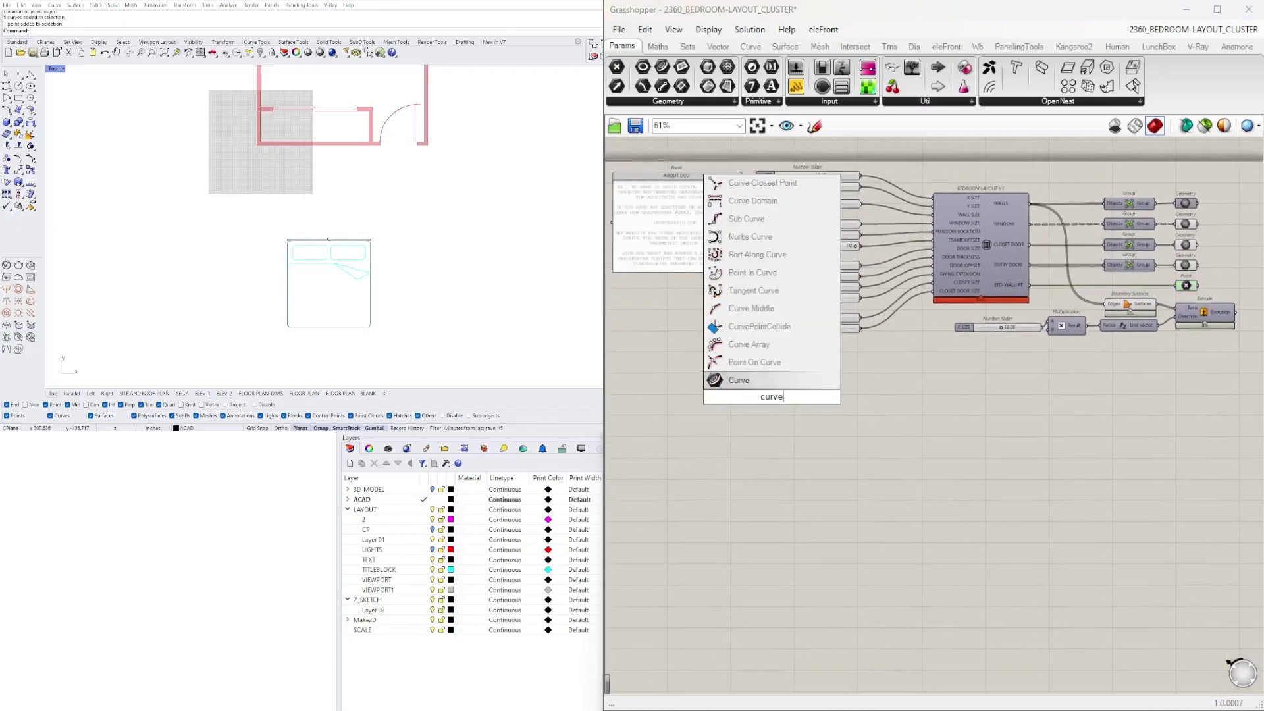
click(739, 381)
drag(778, 402, 830, 455)
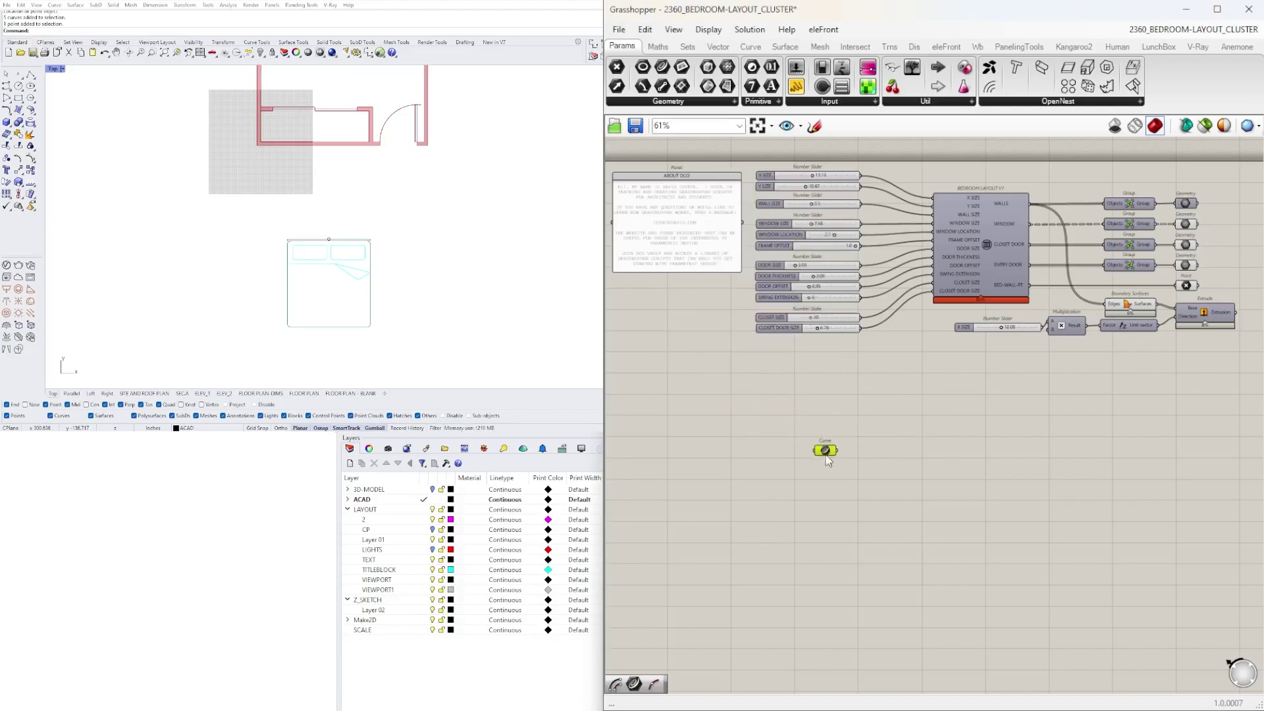
- Add a Point parameter and align it directly above the Curve parameter
double_click(836, 408)
text(point)
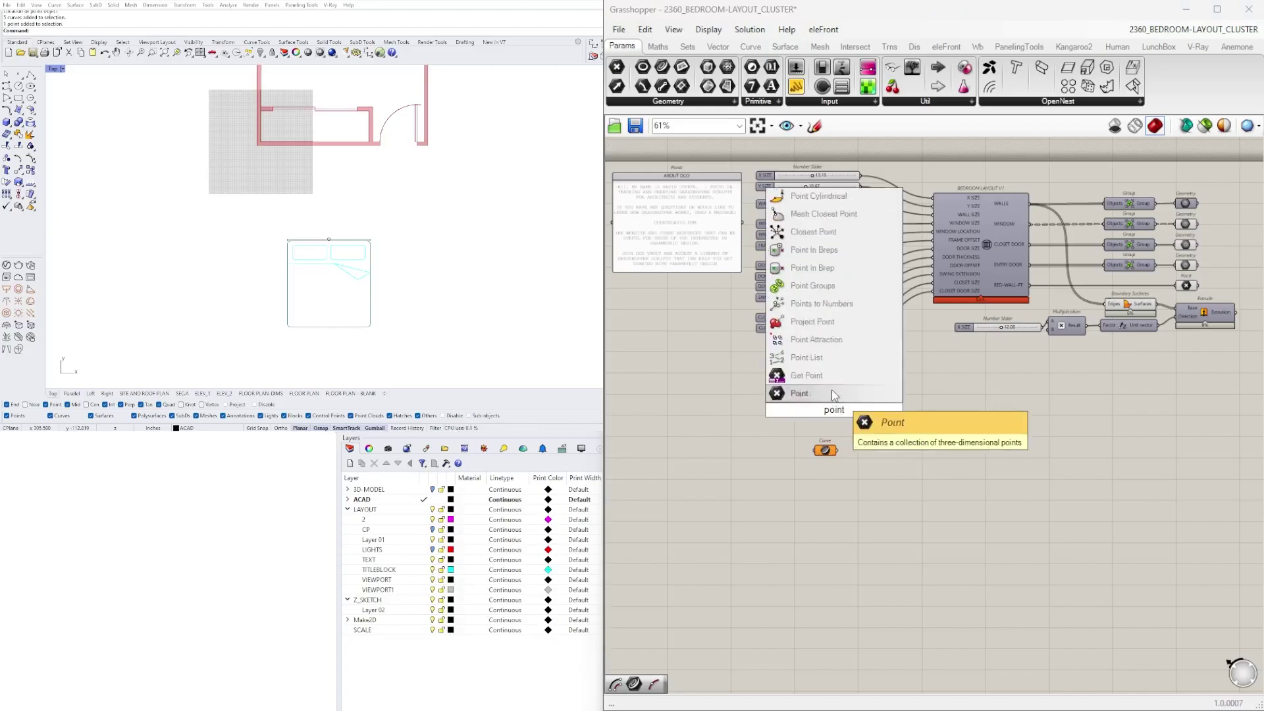
click(834, 394)
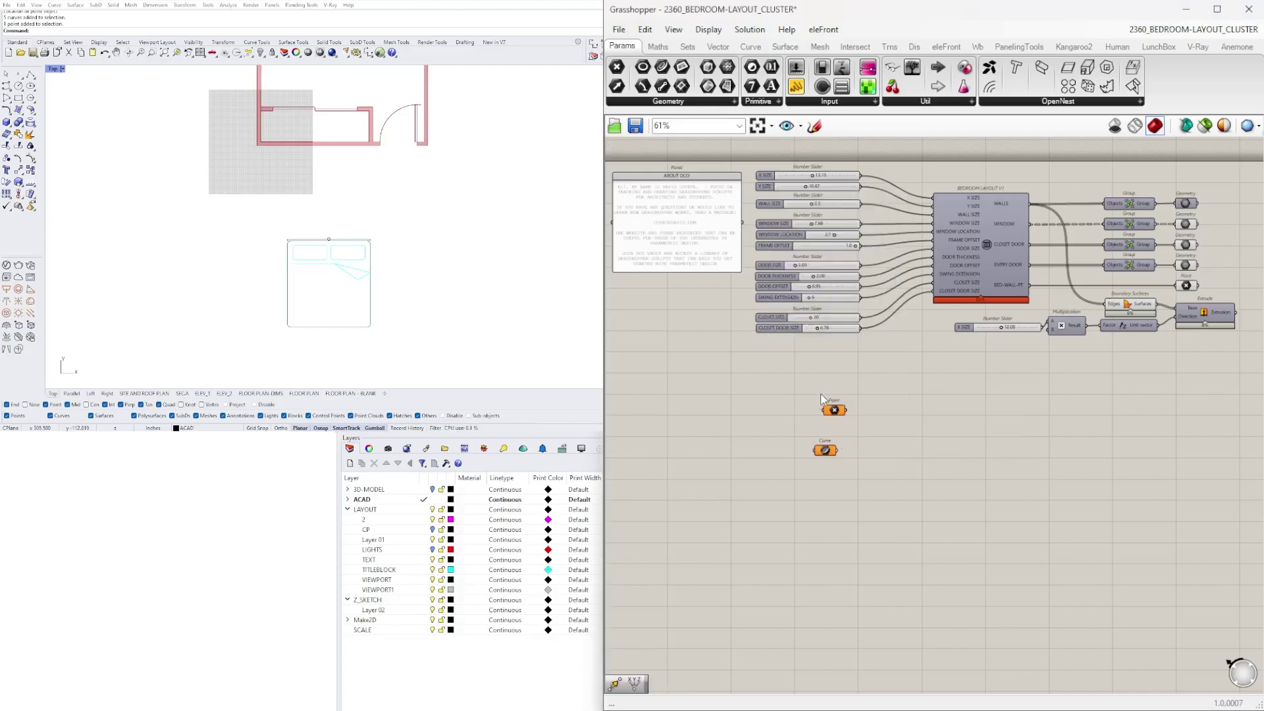
drag(831, 408, 822, 429)
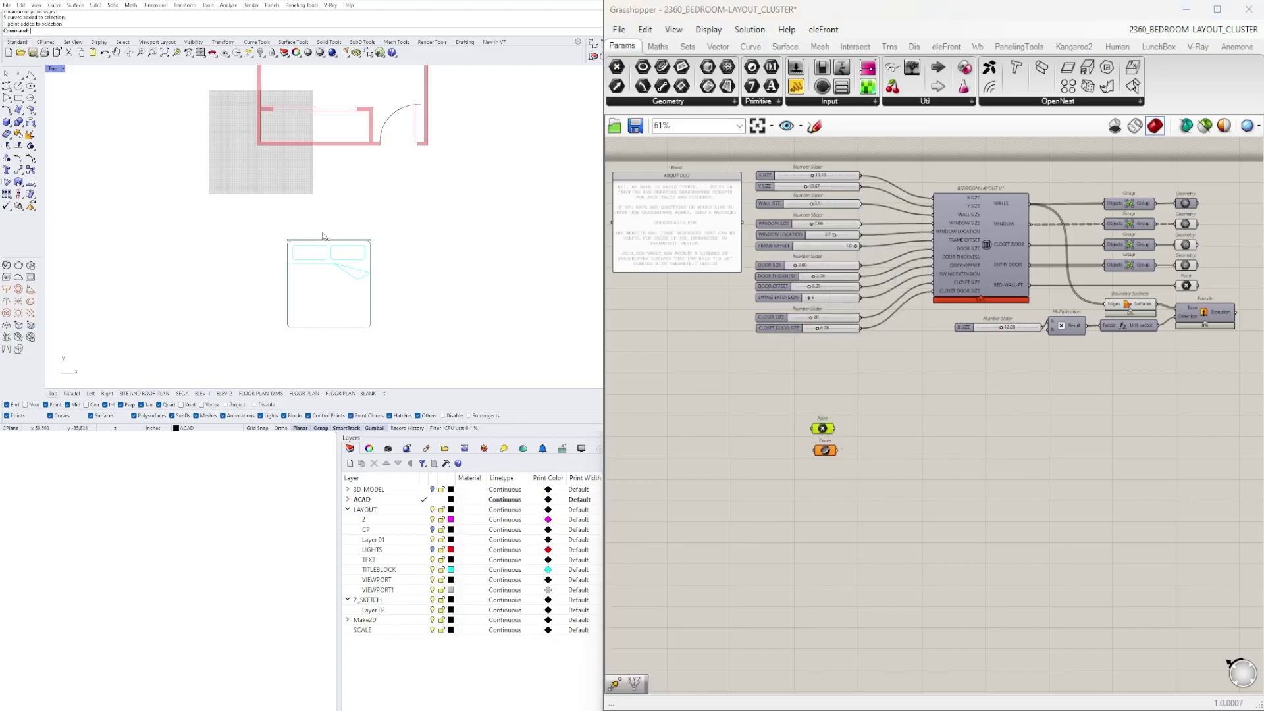
- Reference the headboard midpoint from Rhino in the new Point parameter as a single point
scroll(326, 233, down, 4)
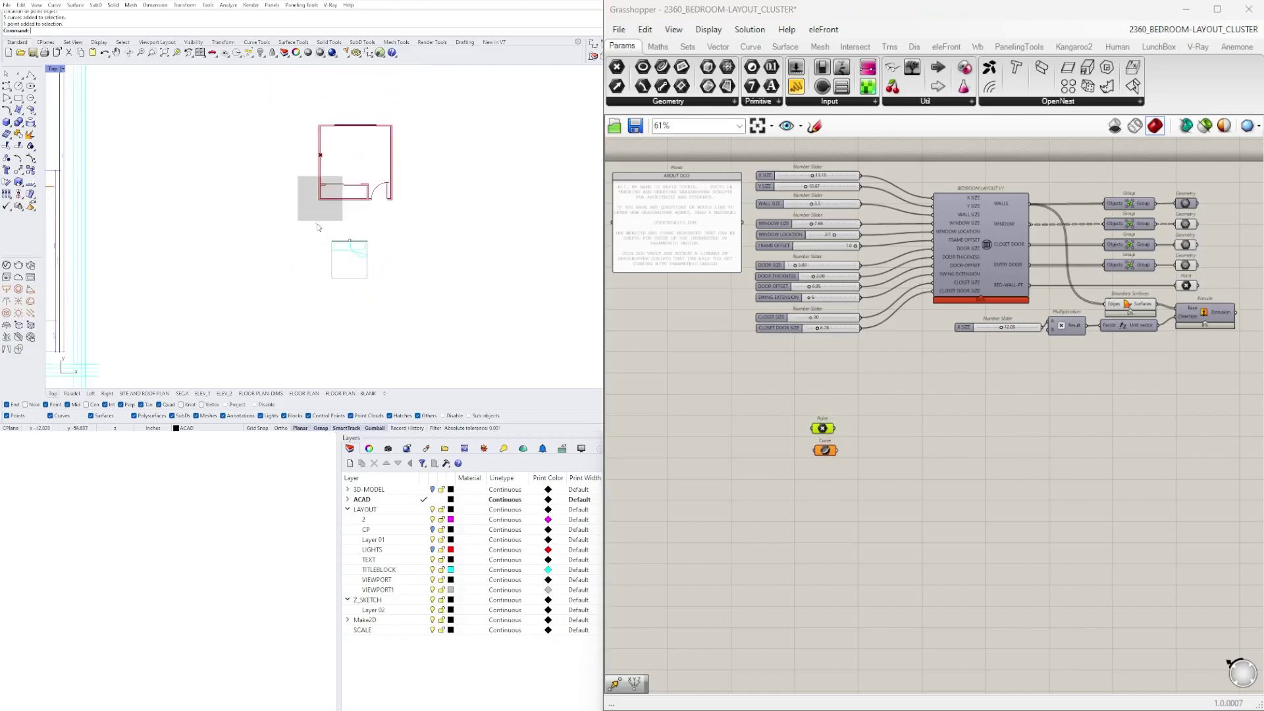
drag(315, 225, 394, 297)
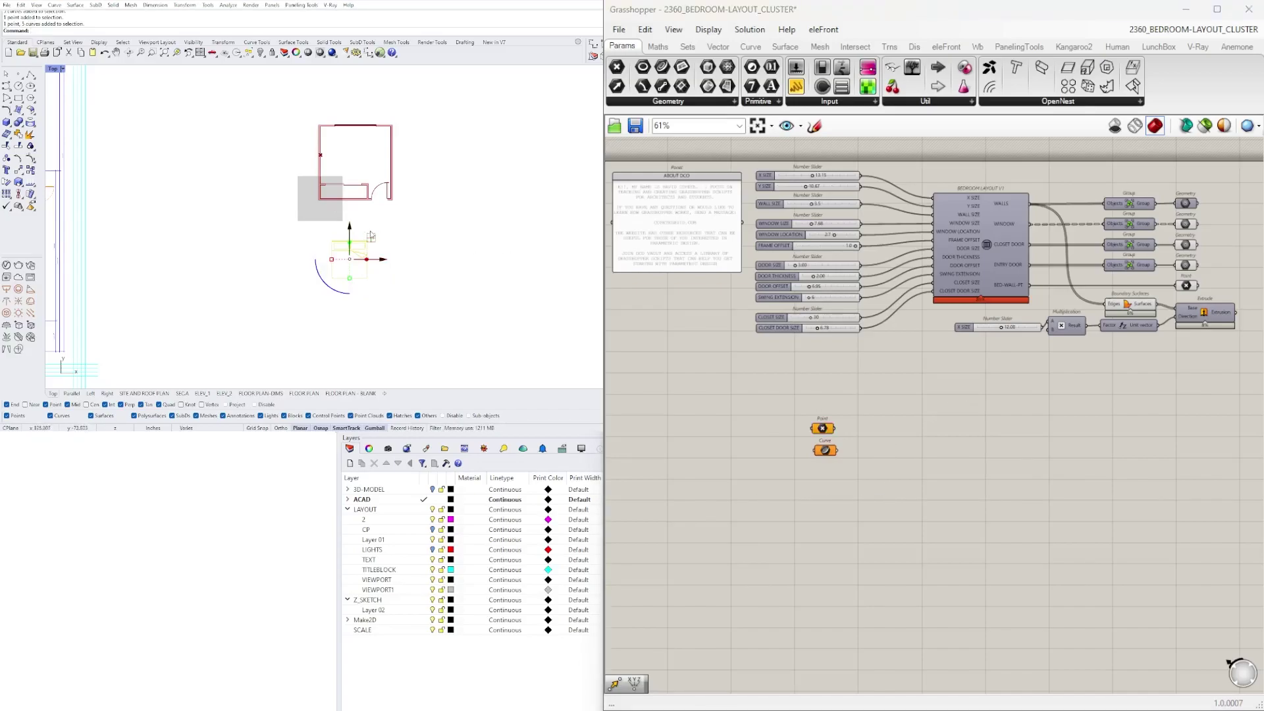
click(416, 273)
scroll(360, 250, up, 5)
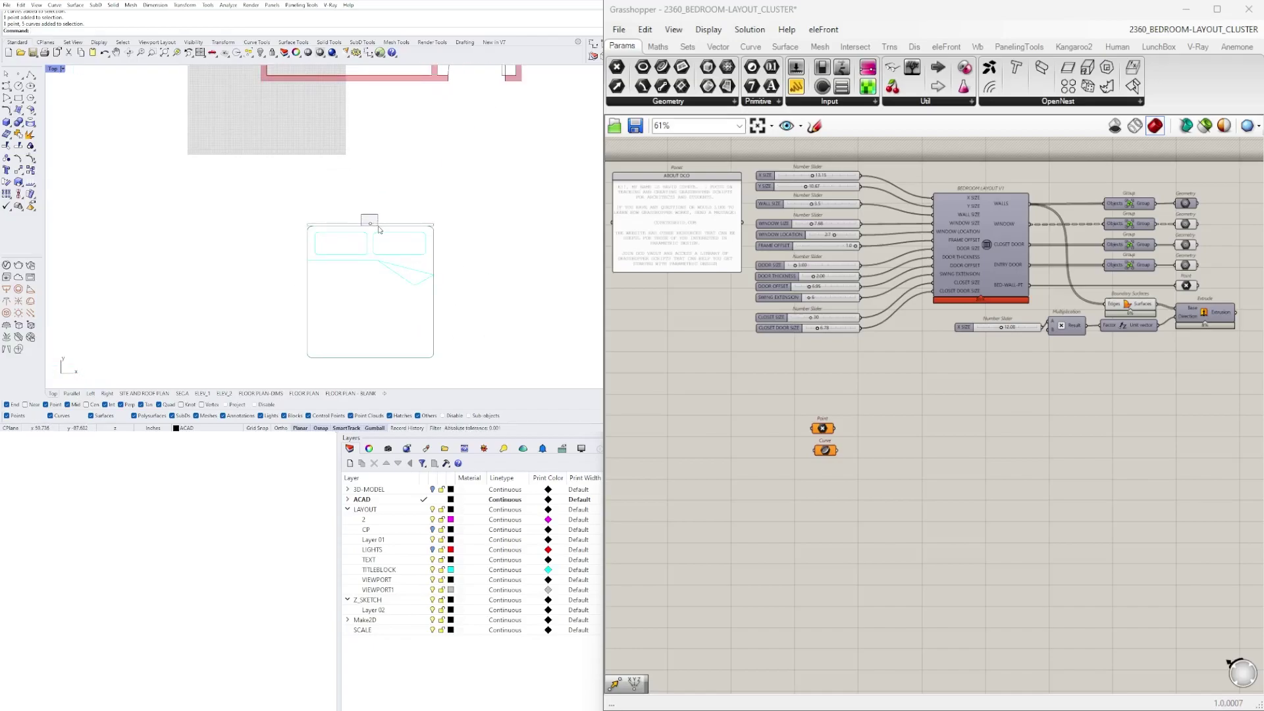
click(379, 229)
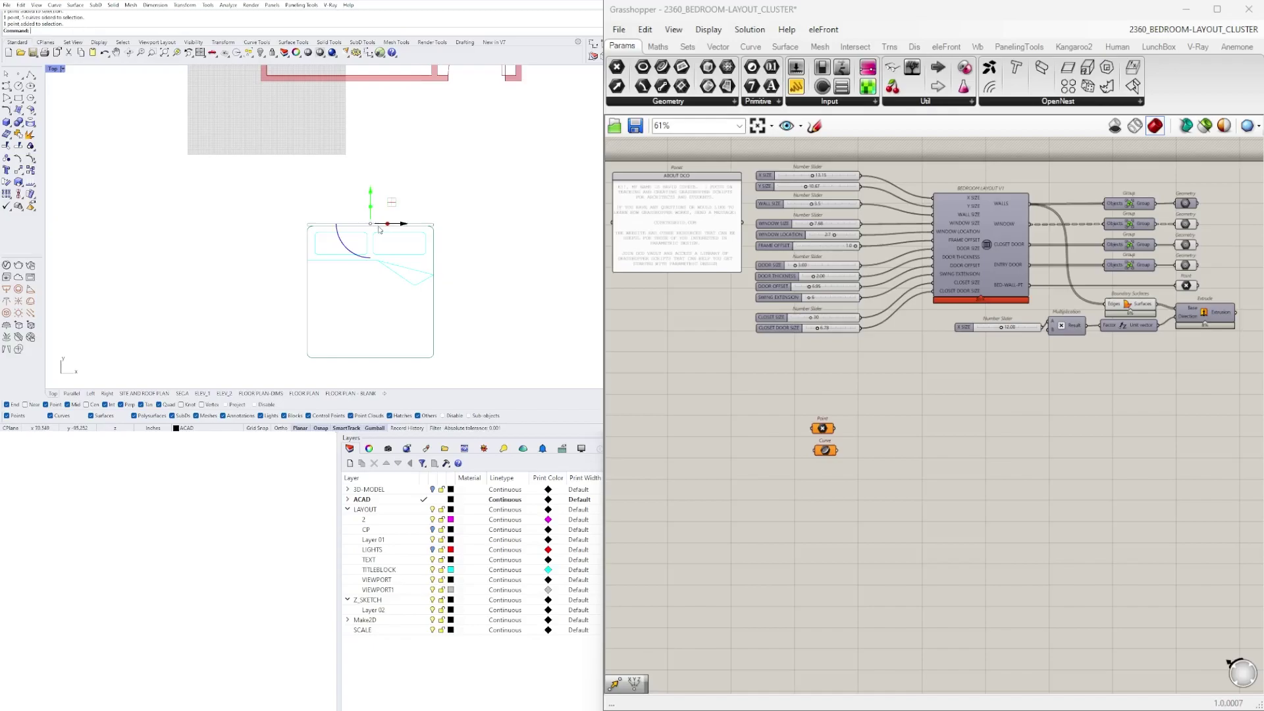
right_click(823, 429)
click(879, 599)
click(475, 262)
- Reference all of the bed's curves in the Curve parameter as multiple curves
right_drag(475, 255, 479, 221)
click(437, 212)
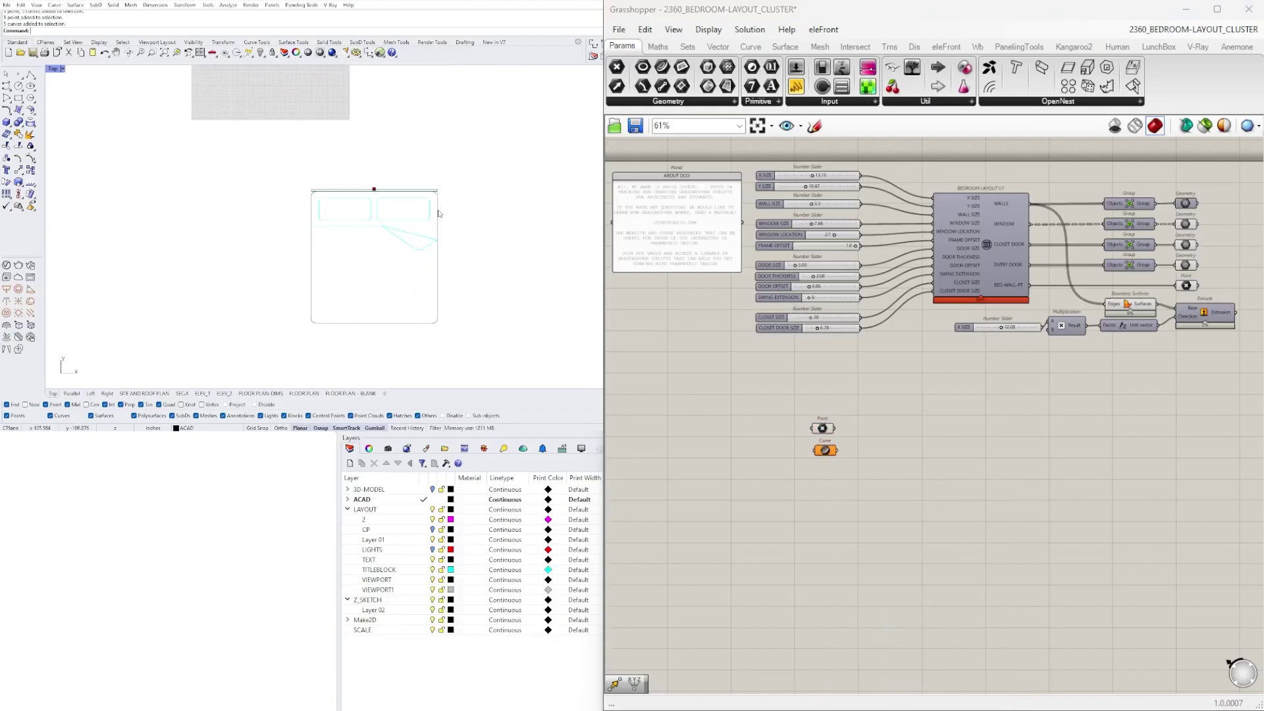
click(823, 451)
right_click(826, 454)
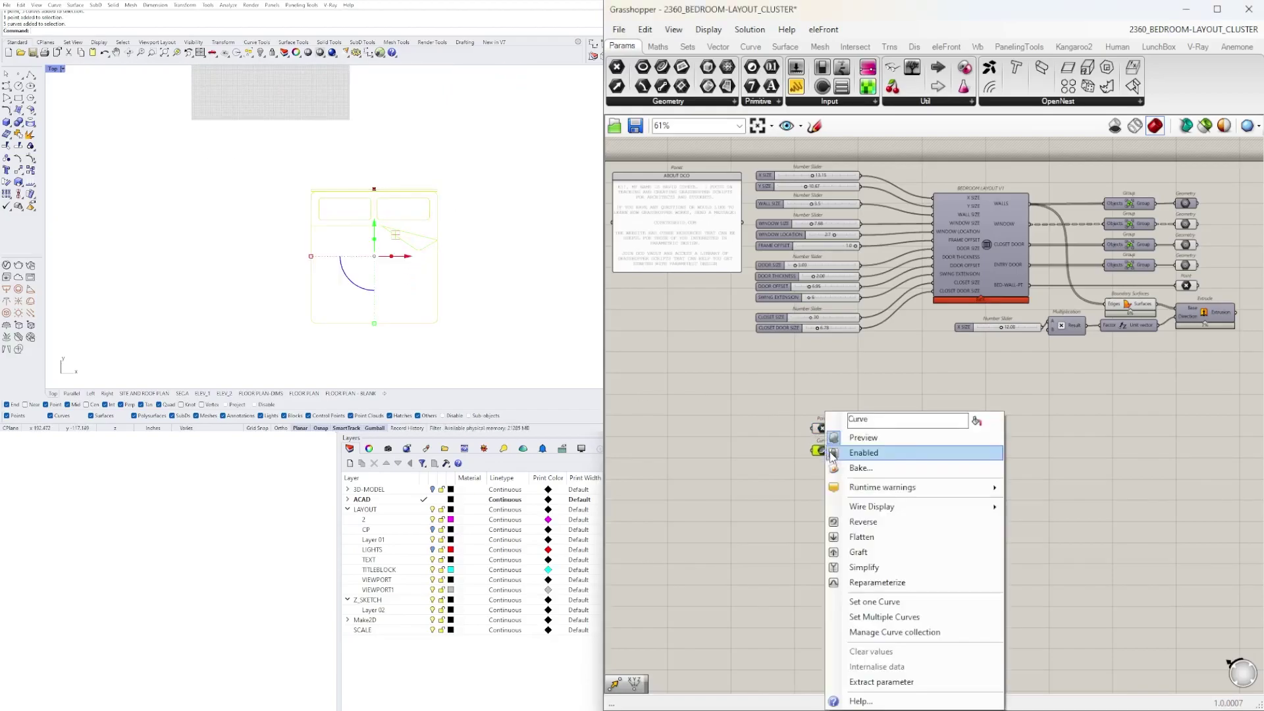
click(870, 617)
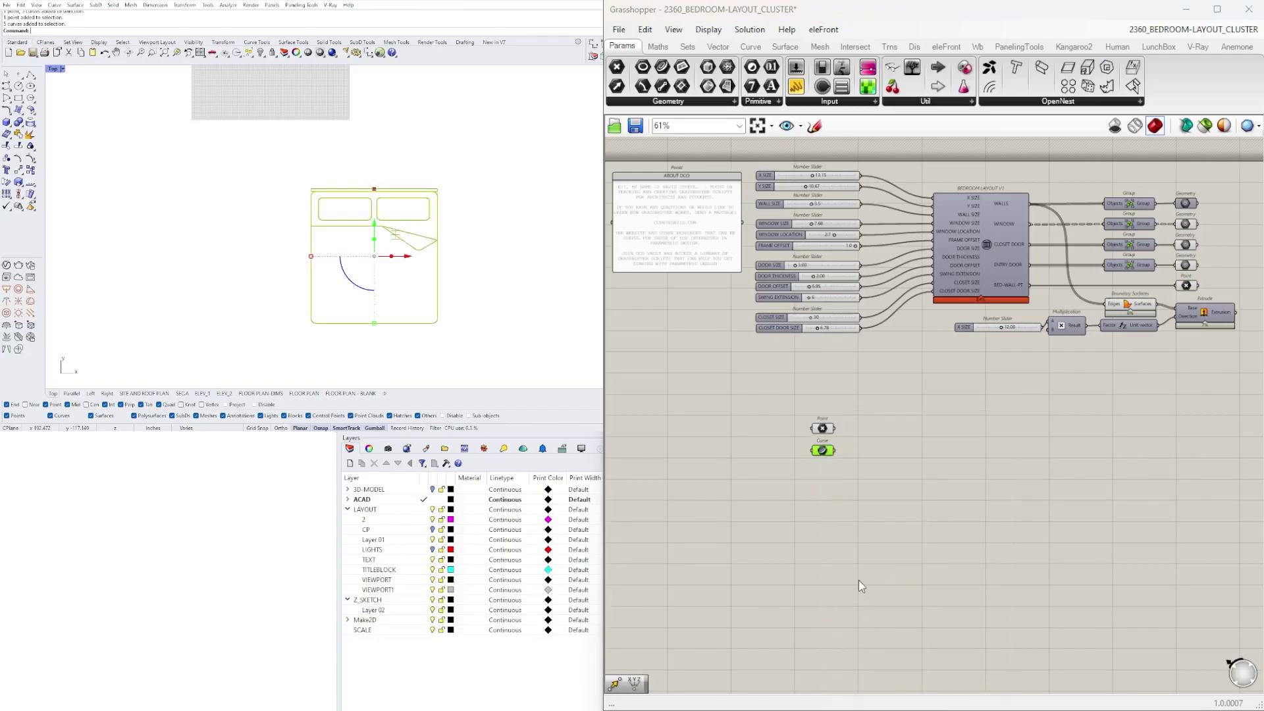
key(Return)
scroll(369, 217, down, 6)
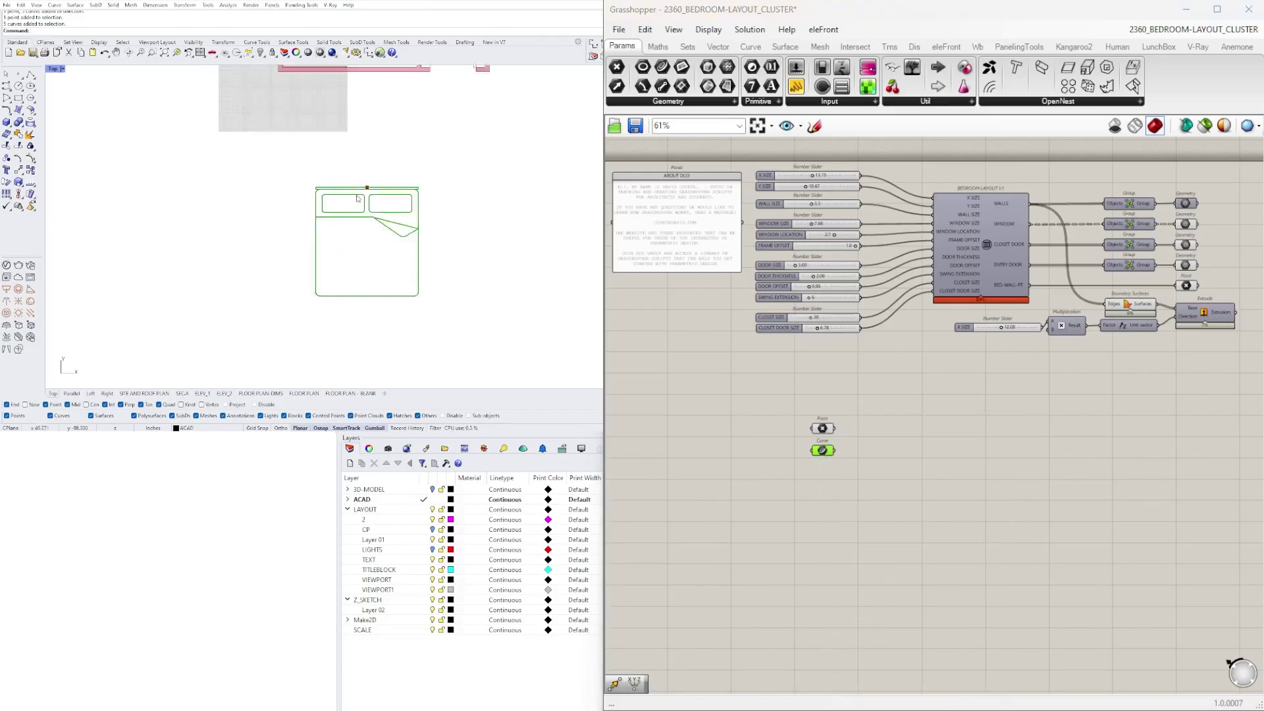
- Try moving the bed drawing in Rhino to test its link to the Grasshopper parameters
drag(303, 200, 446, 331)
mouse_move(403, 266)
mouse_down()
mouse_move(442, 268)
mouse_move(405, 267)
mouse_up()
click(390, 285)
scroll(391, 273, up, 6)
right_drag(392, 264, 412, 275)
scroll(388, 254, down, 3)
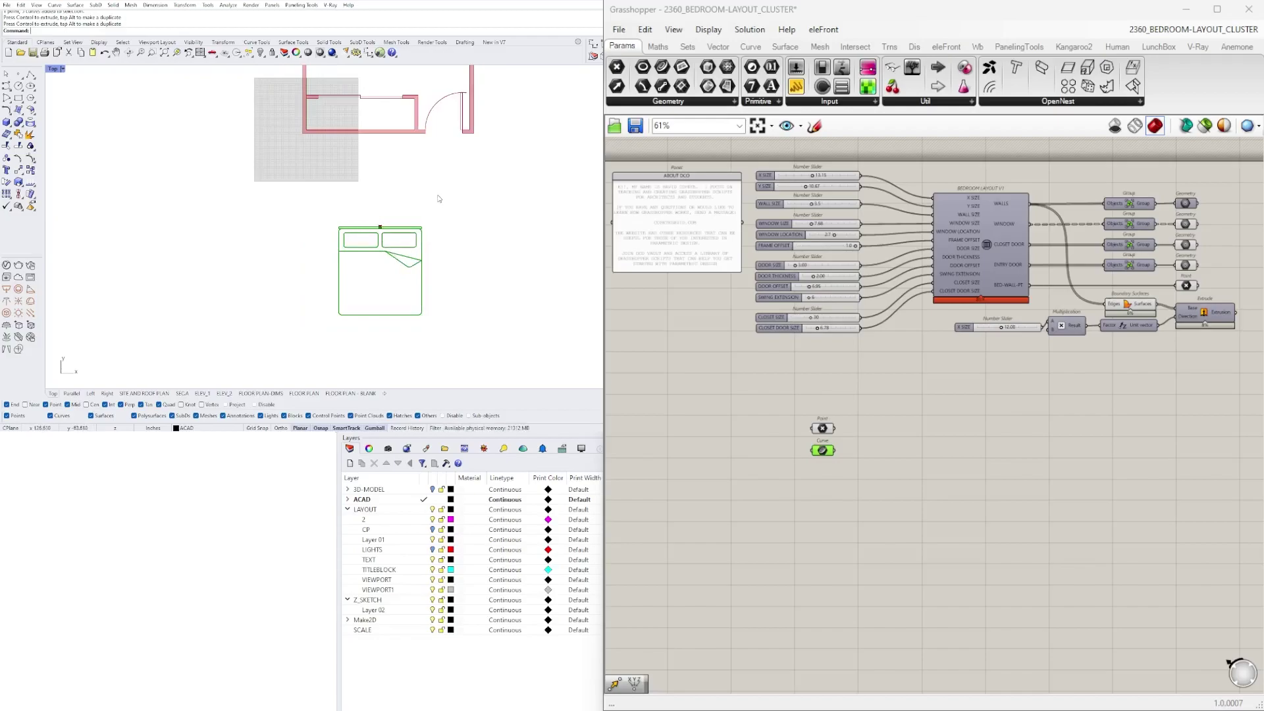
- Internalise the data of the Point parameter that holds the headboard midpoint
click(822, 428)
scroll(822, 431, up, 5)
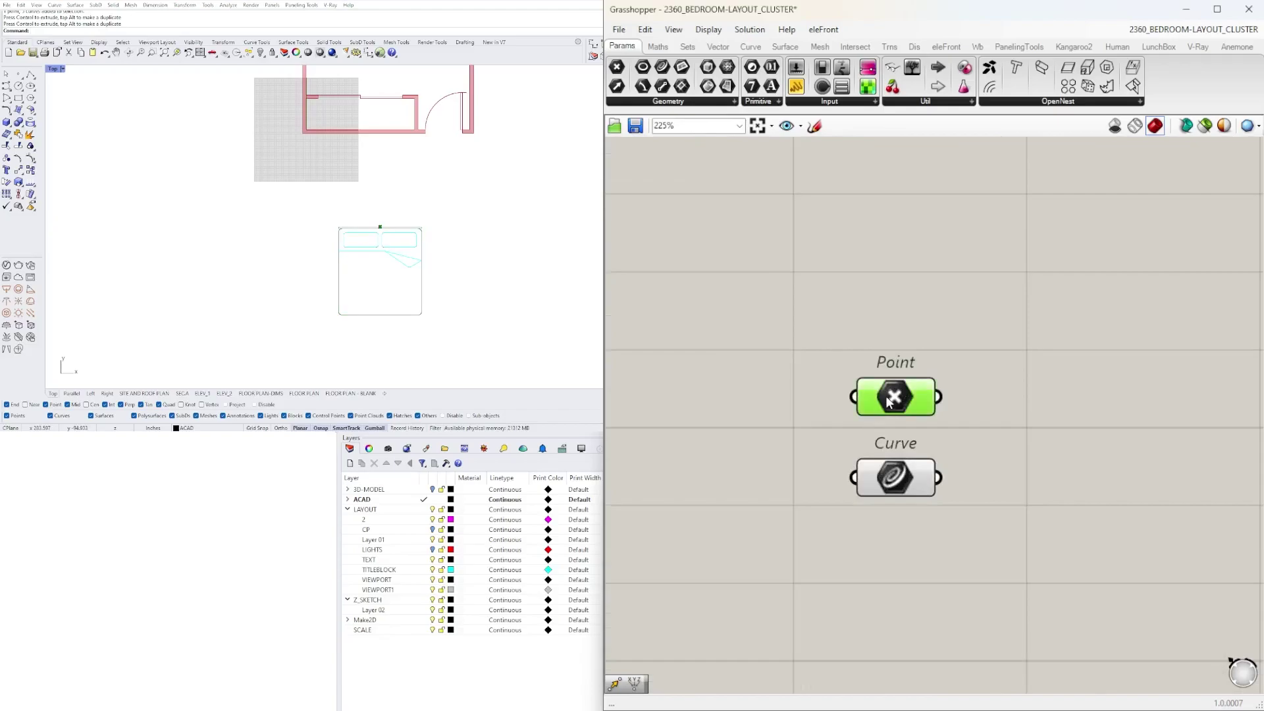
right_click(892, 396)
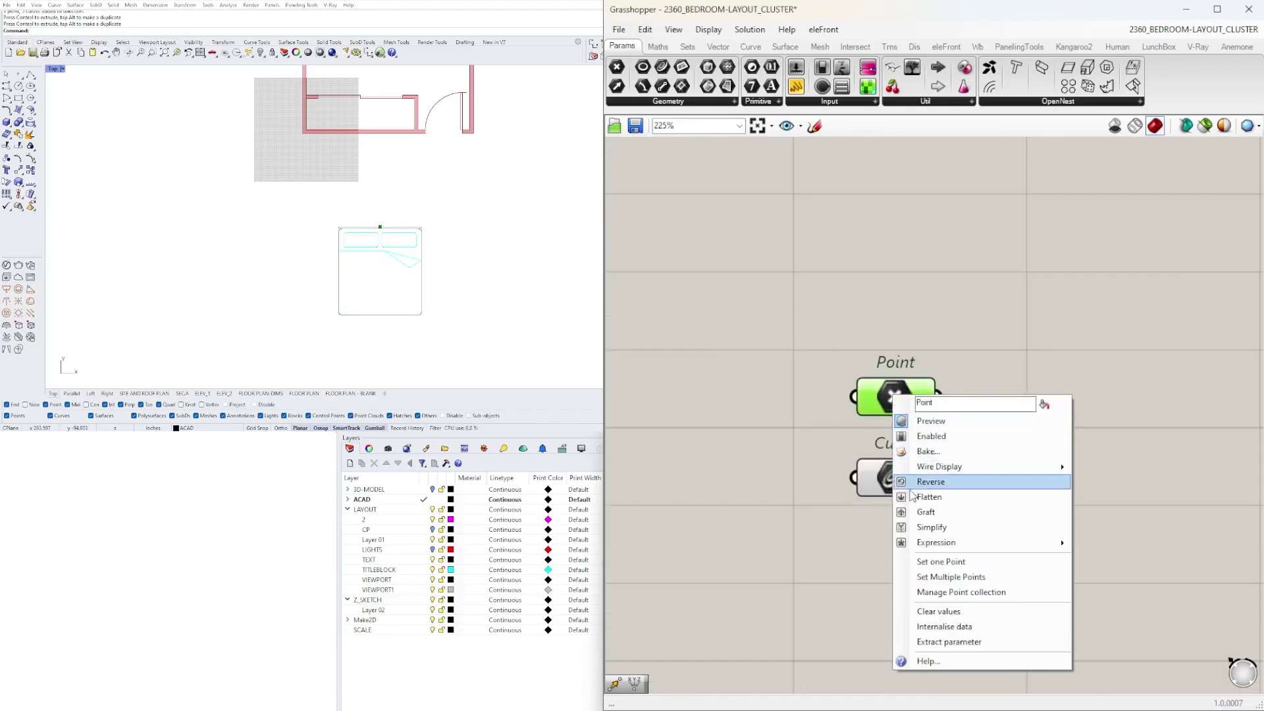
click(942, 625)
click(922, 559)
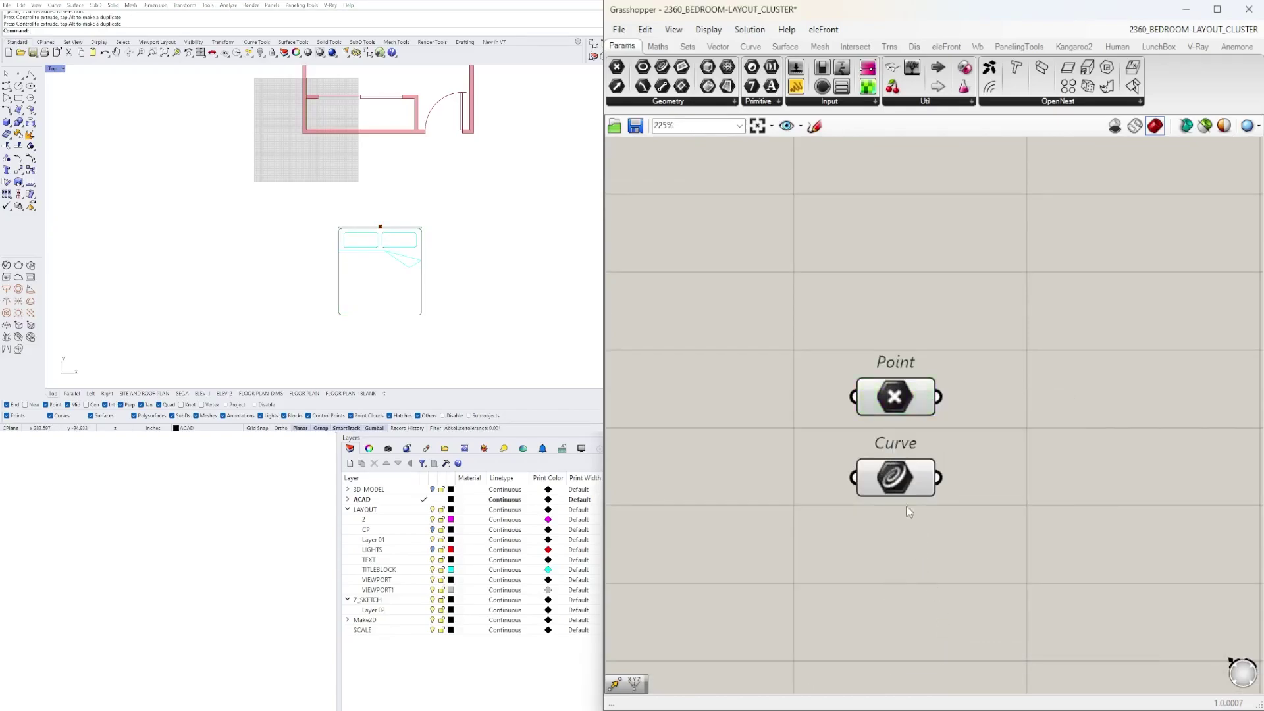
- Internalise the data of the Curve parameter that holds the bed curves
click(899, 472)
right_click(898, 472)
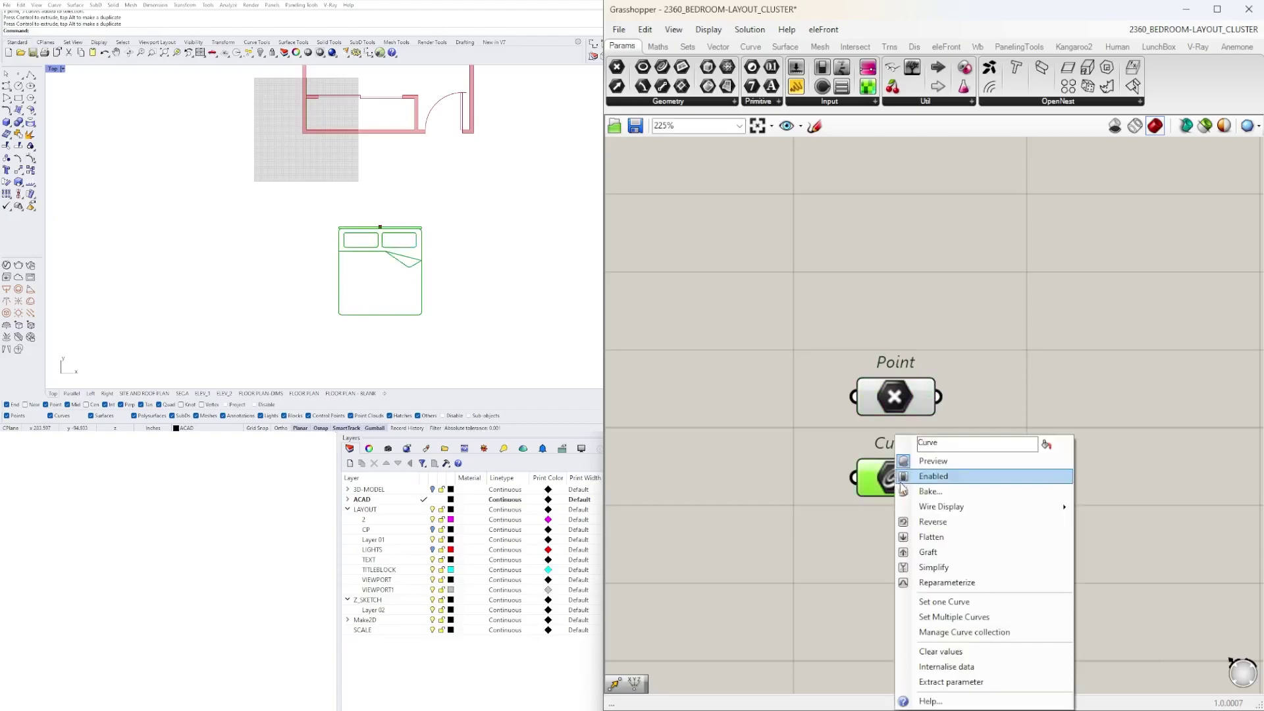
click(939, 667)
click(976, 453)
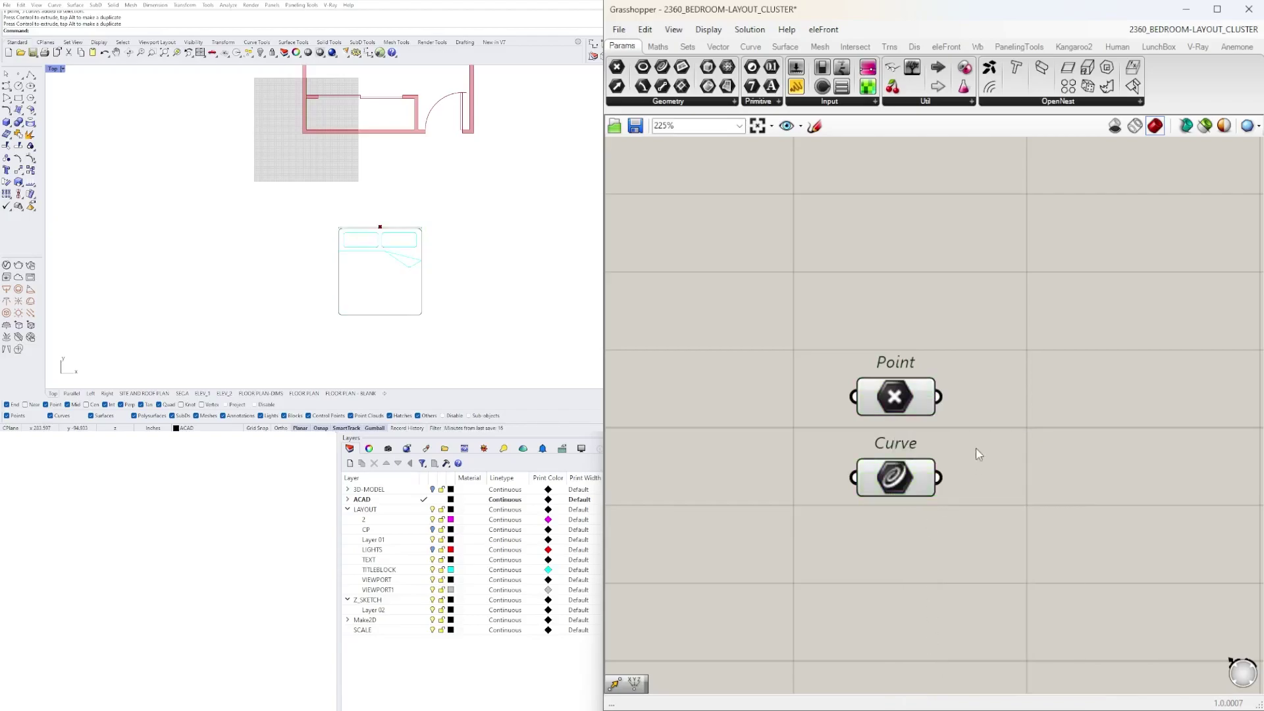
- Delete the original bed curves and headboard point from the Rhino drawing
scroll(976, 453, down, 5)
scroll(376, 262, down, 2)
right_drag(376, 261, 376, 271)
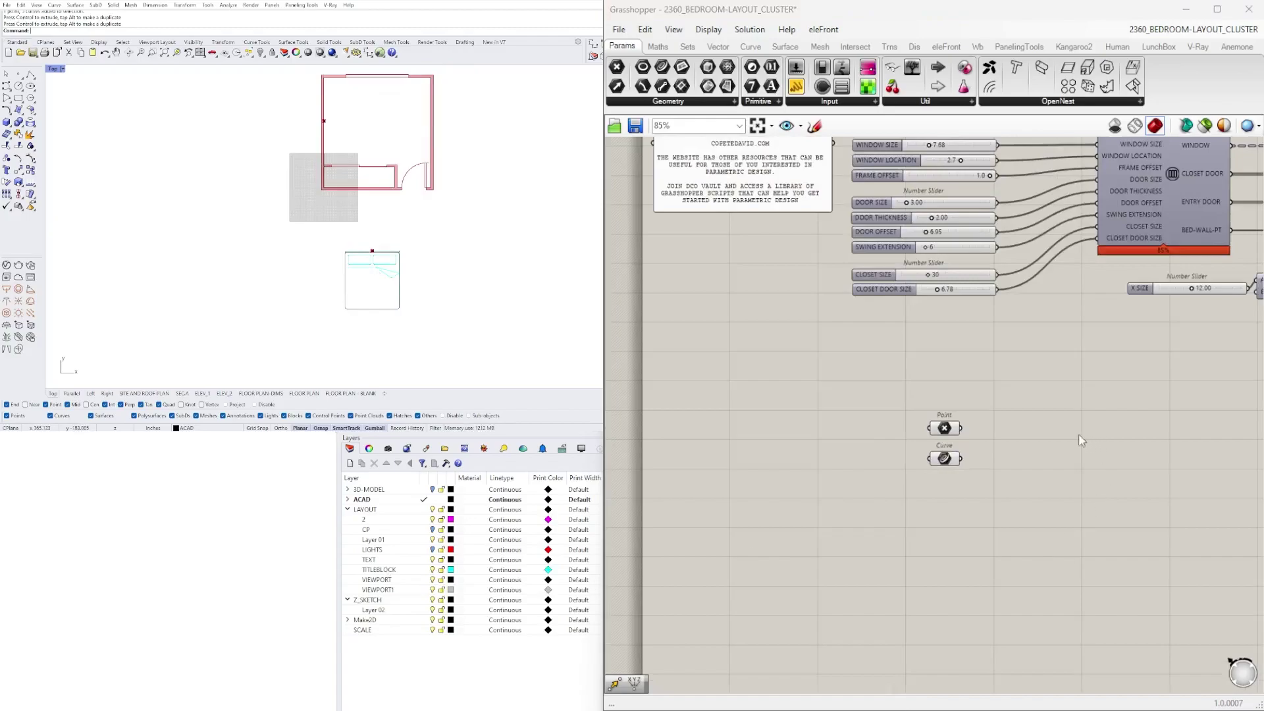
drag(916, 508, 1001, 387)
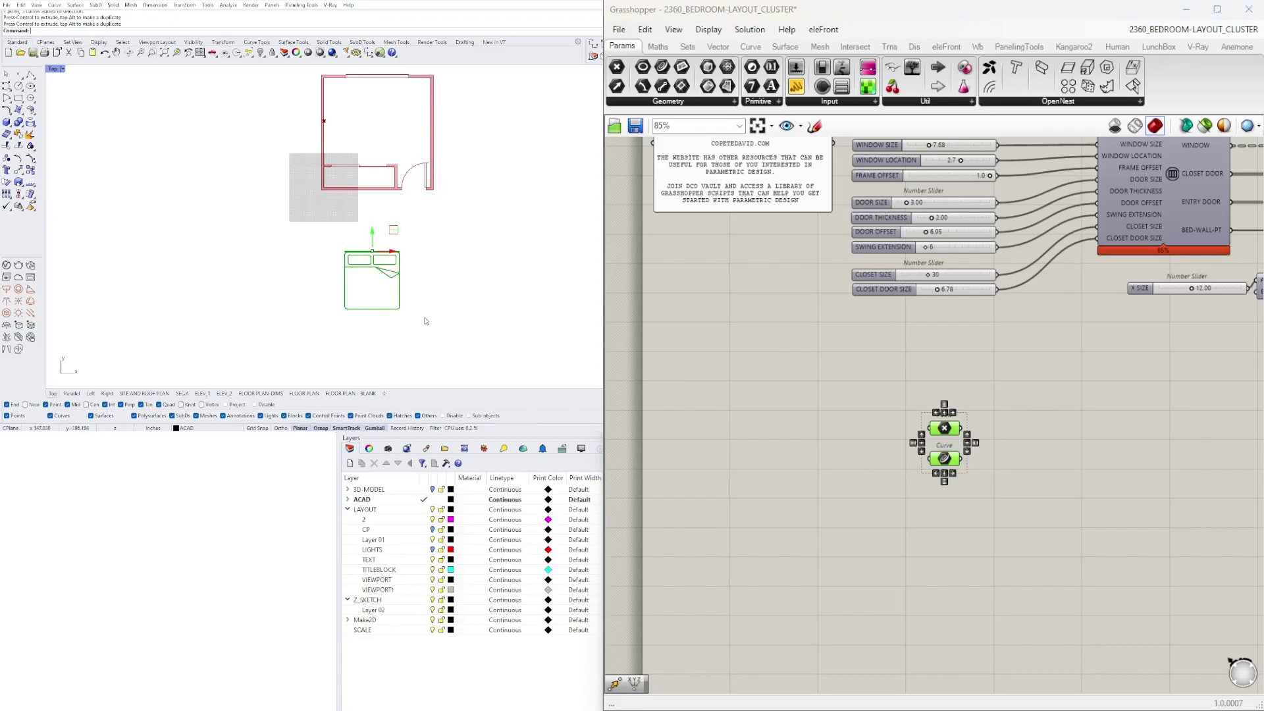
click(804, 423)
drag(455, 322, 328, 237)
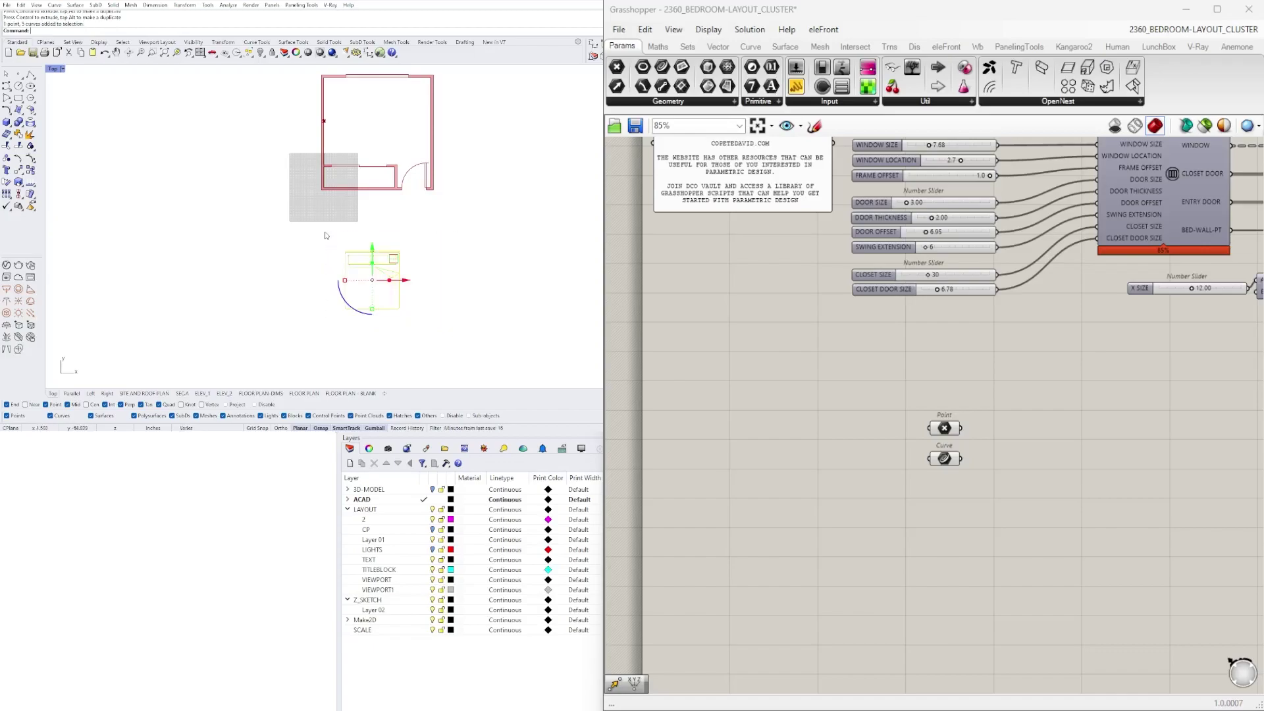
key(Delete)
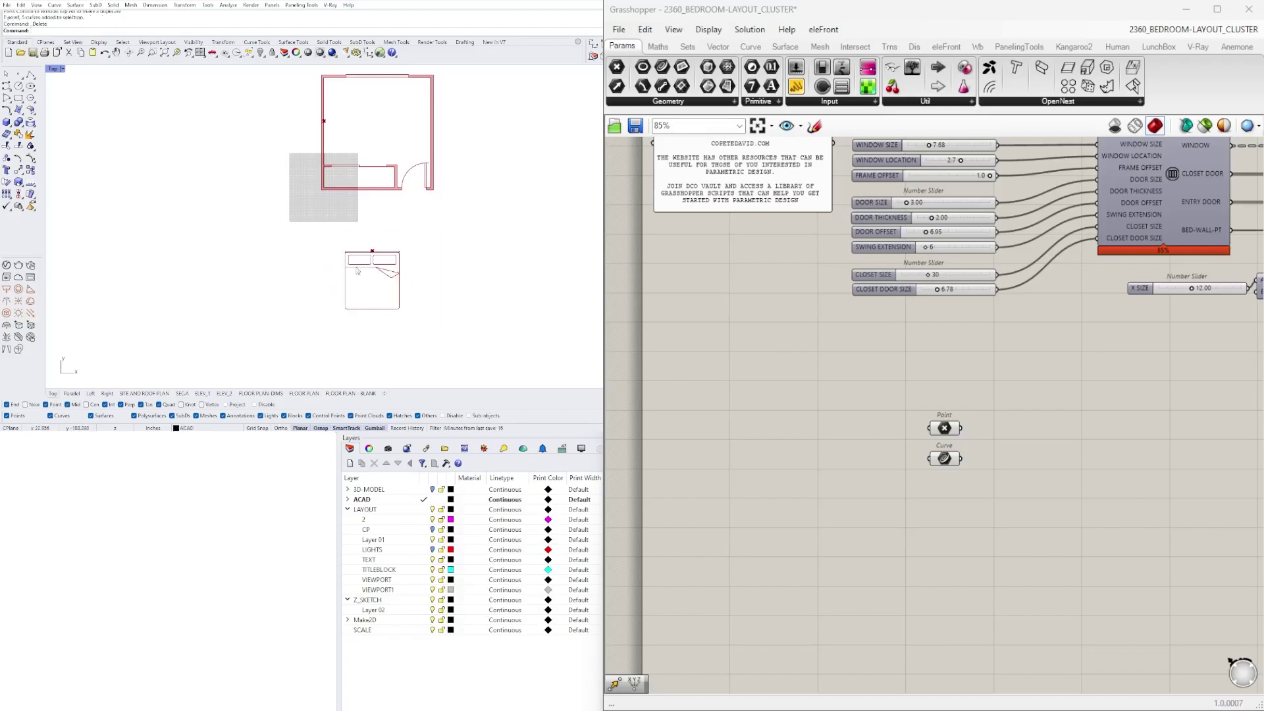
- Examine the bed preview in the viewport and the contents of the internalised Point and Curve parameters
scroll(362, 277, up, 5)
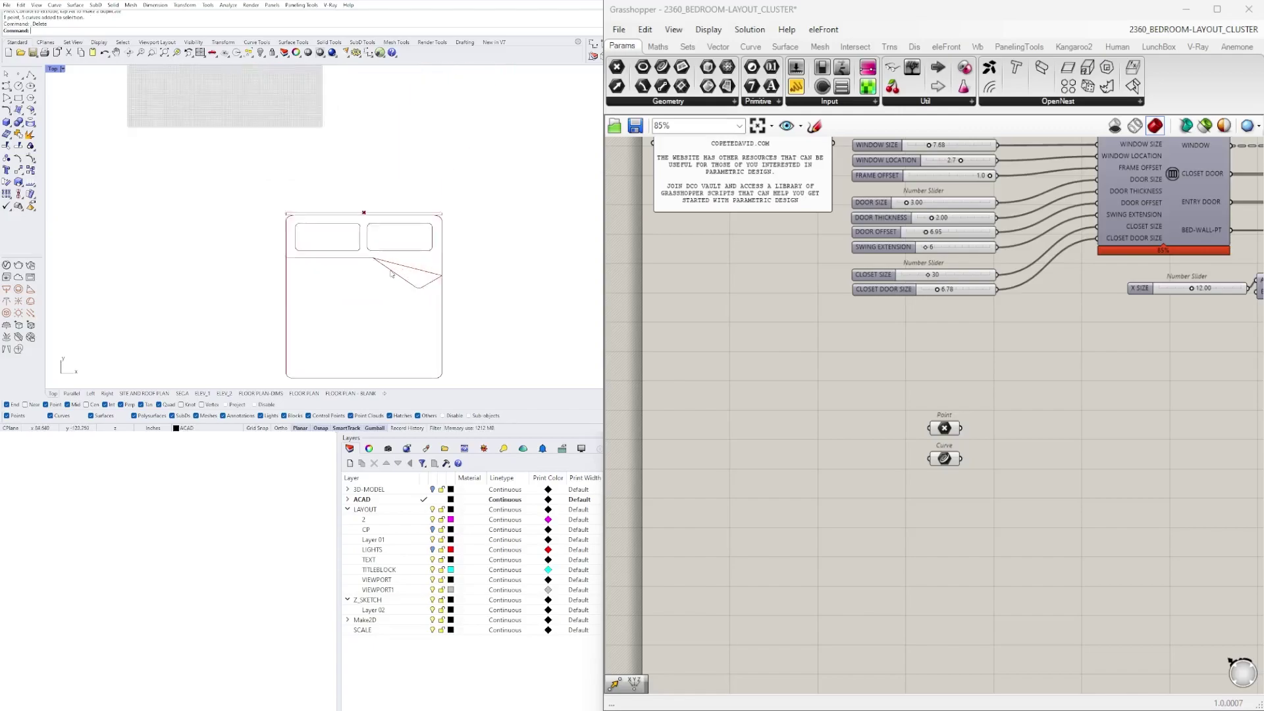
click(949, 429)
click(945, 458)
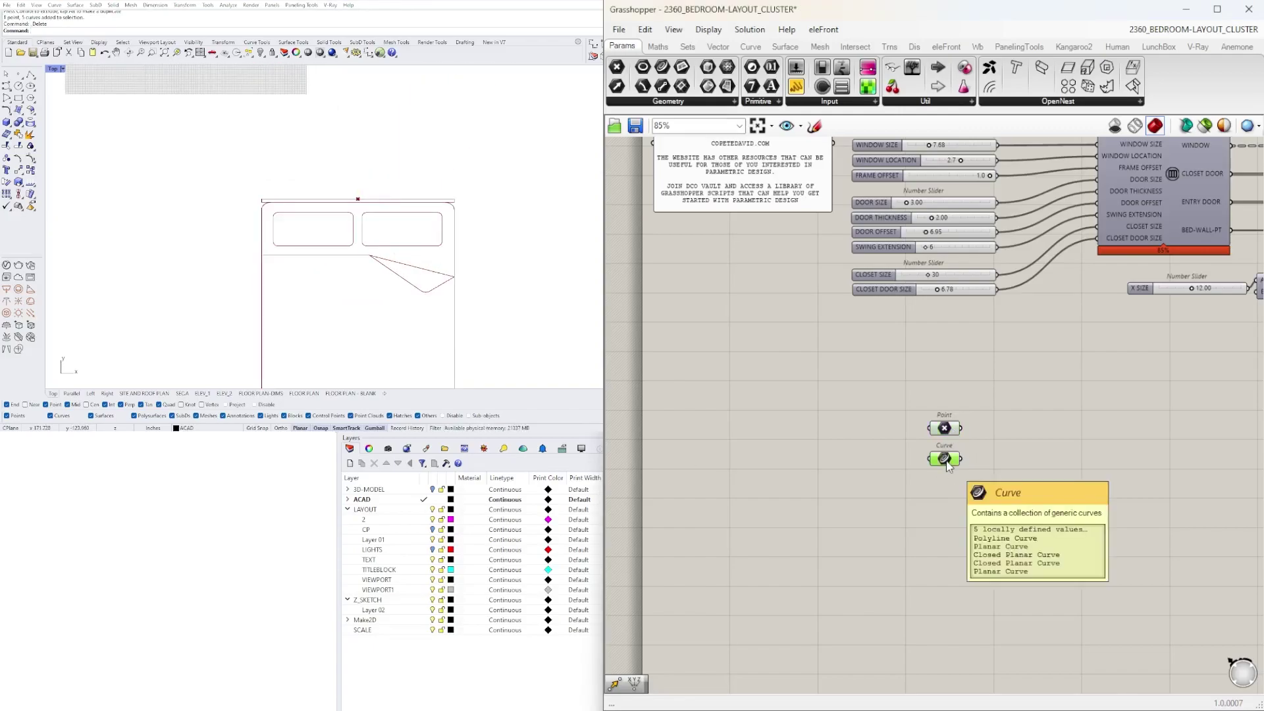
click(992, 498)
scroll(385, 285, down, 5)
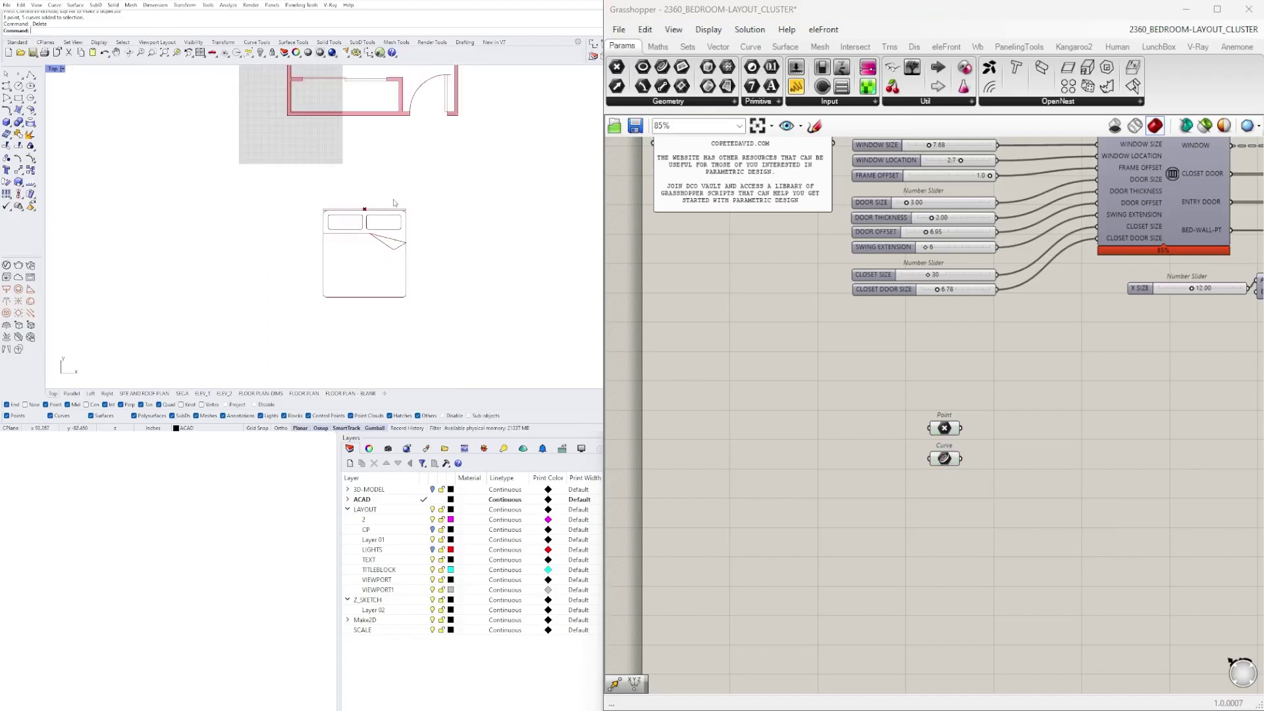
scroll(385, 284, up, 2)
scroll(368, 217, down, 2)
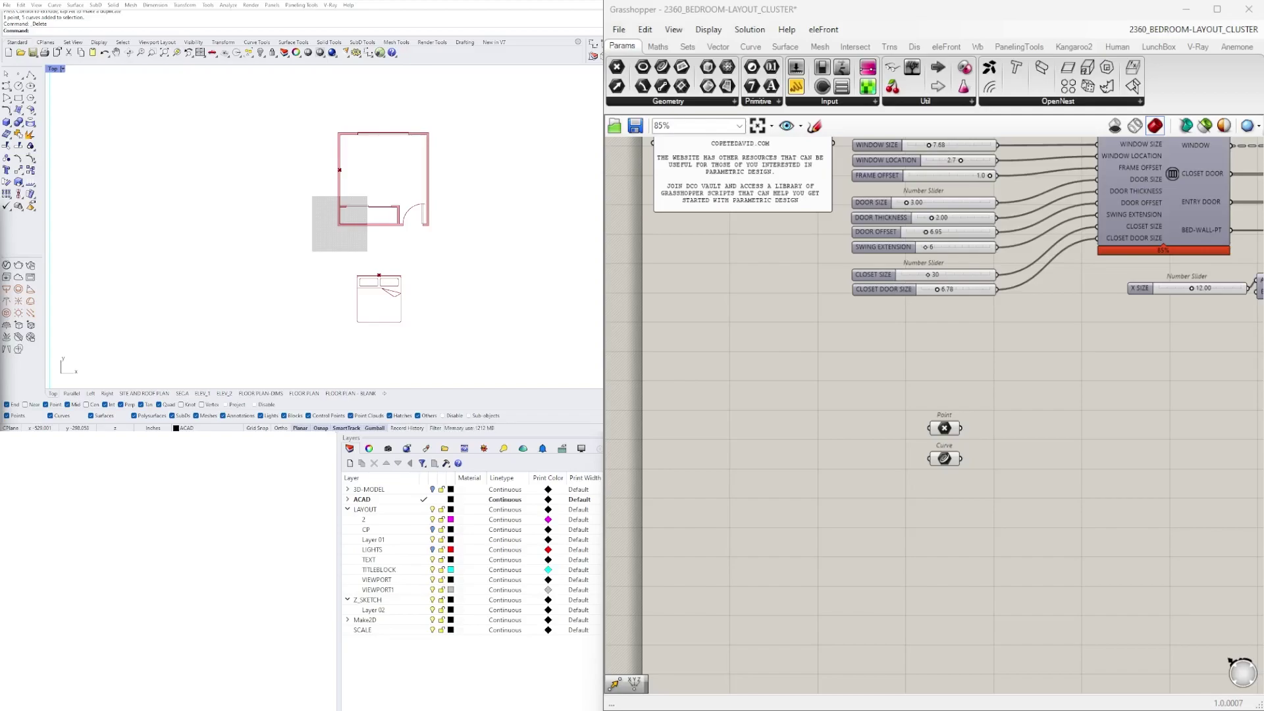
scroll(885, 450, up, 4)
scroll(1009, 432, down, 6)
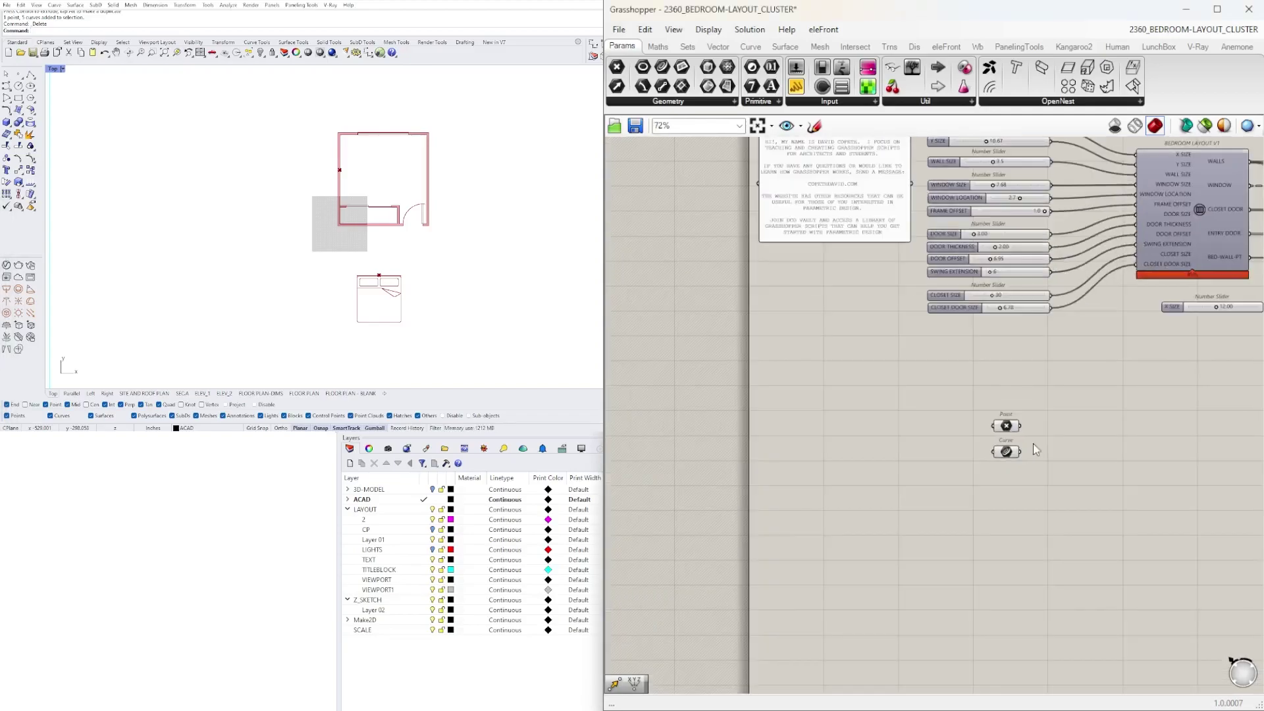
- Add a Line component that draws a line between two points, placed below the Extrude component
right_drag(1033, 442, 755, 474)
scroll(755, 474, down, 2)
scroll(937, 414, up, 3)
click(1031, 345)
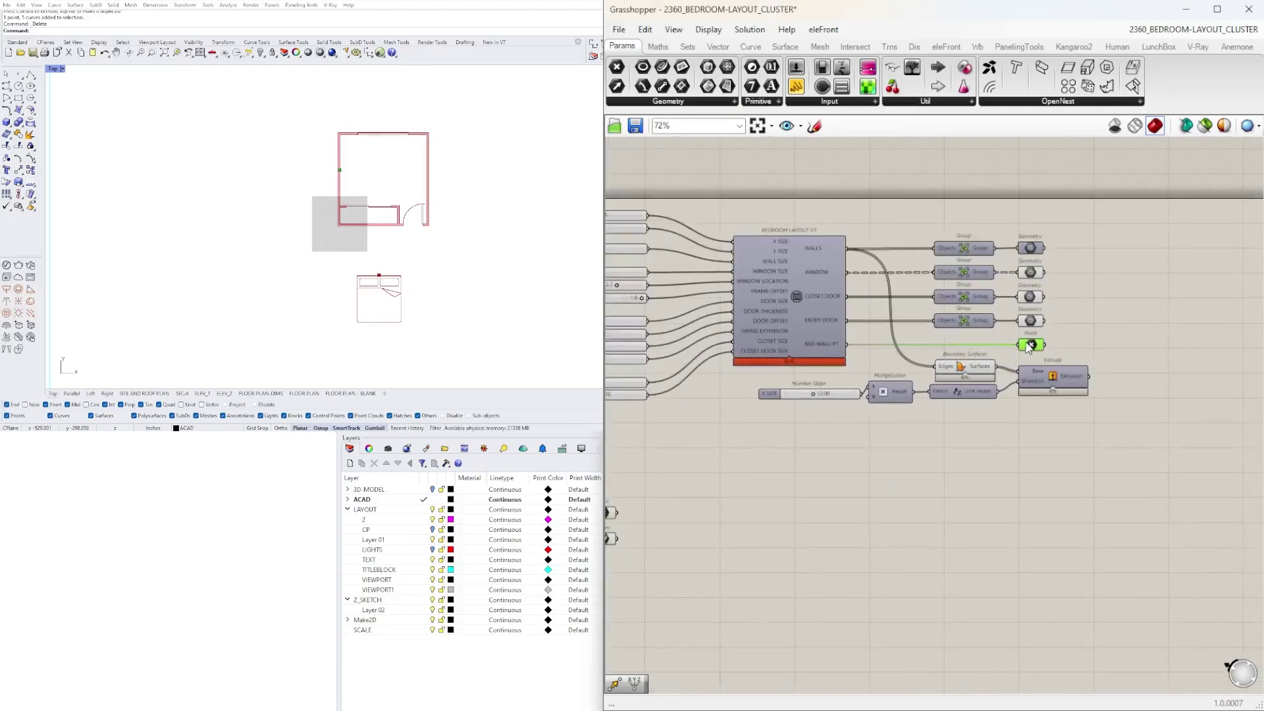
right_drag(788, 517, 876, 503)
double_click(863, 533)
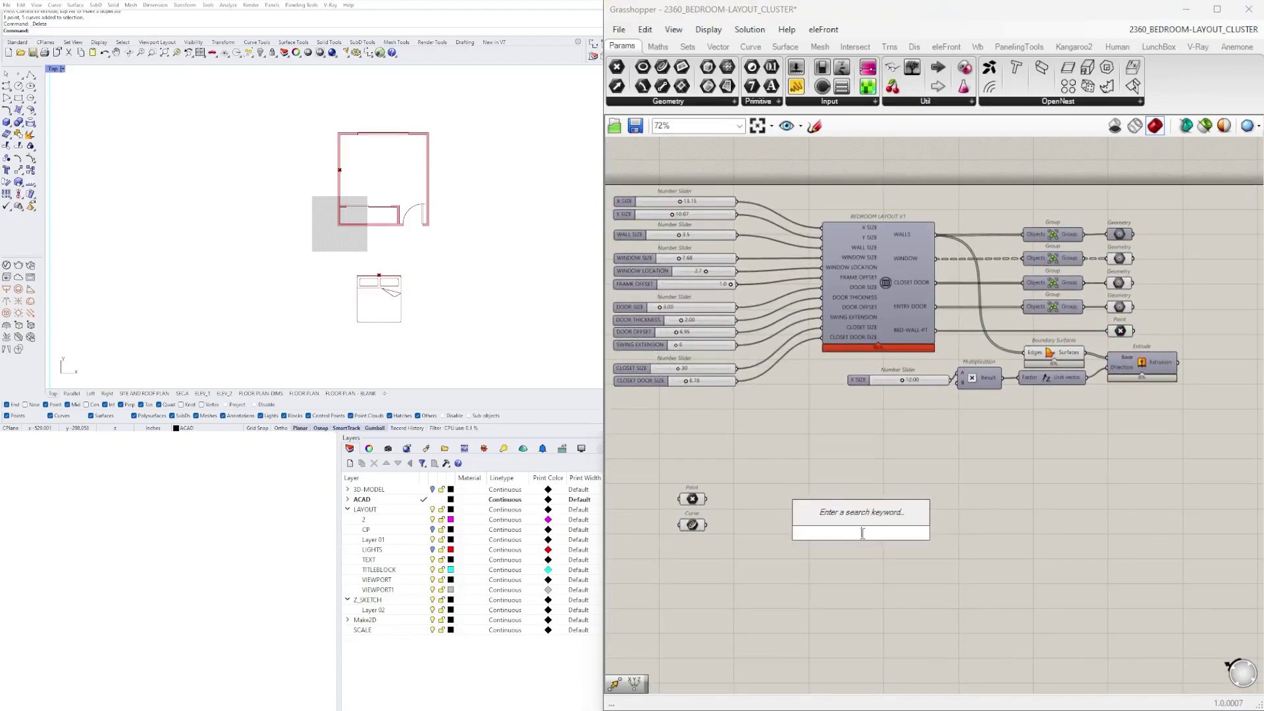
text(line)
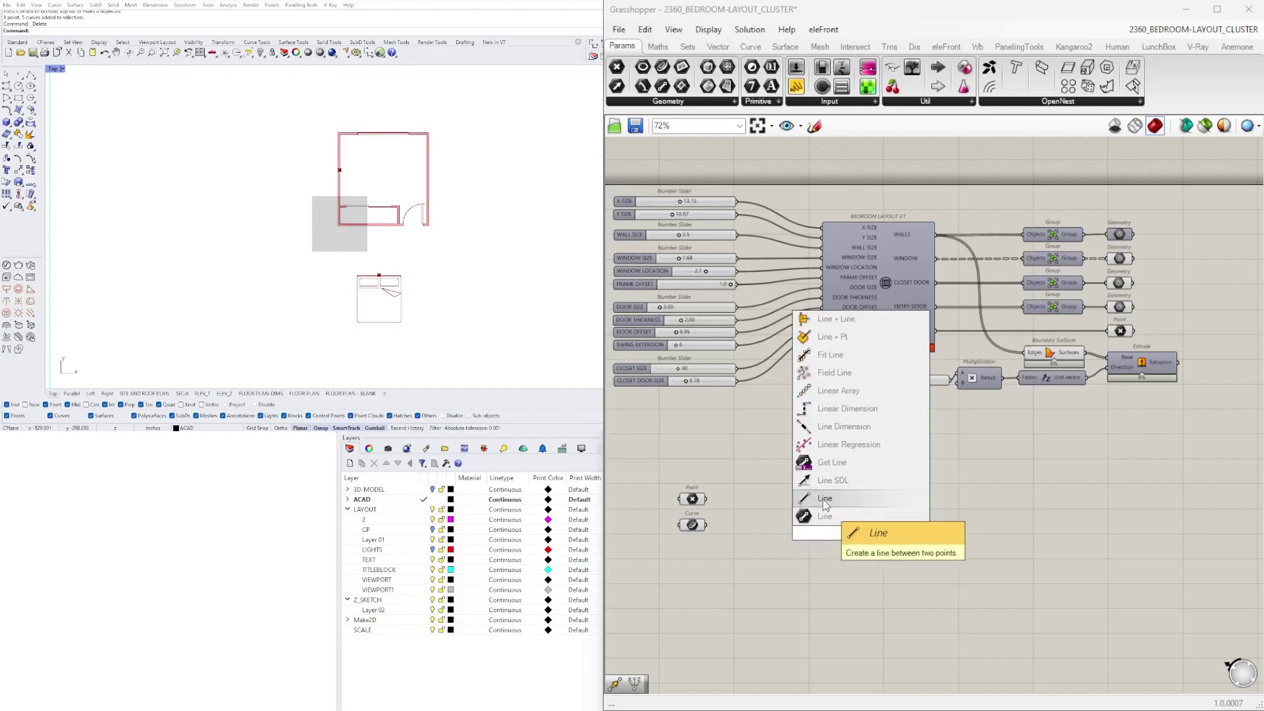
click(824, 503)
drag(862, 534, 1211, 484)
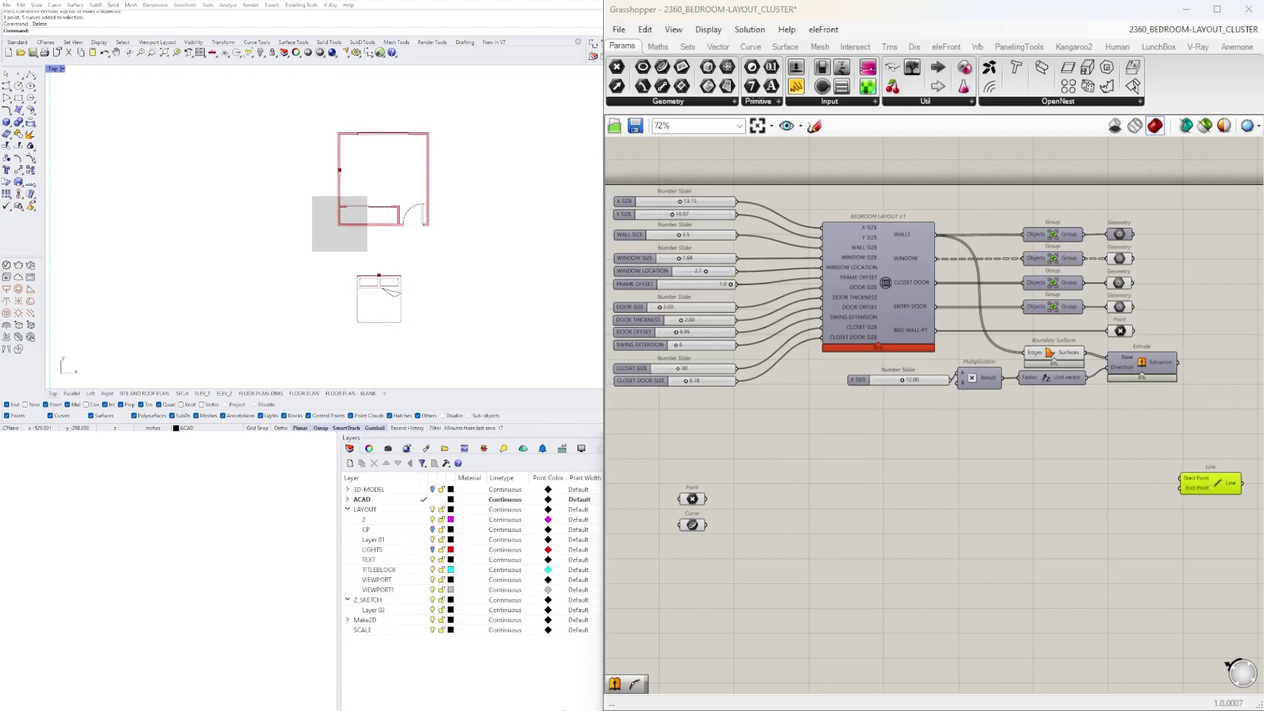
- Connect the headboard Point to the Line's Start Point and the bed wall Point to its End Point
click(692, 500)
click(376, 276)
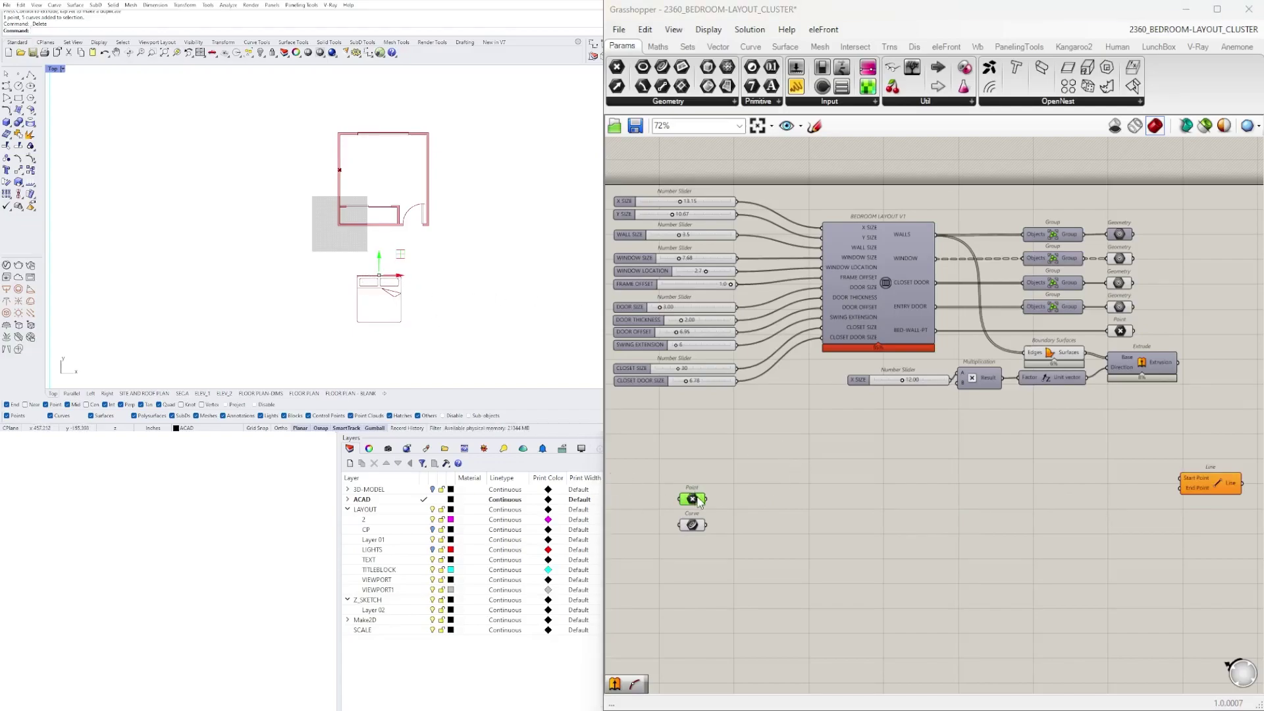
drag(704, 499, 1199, 436)
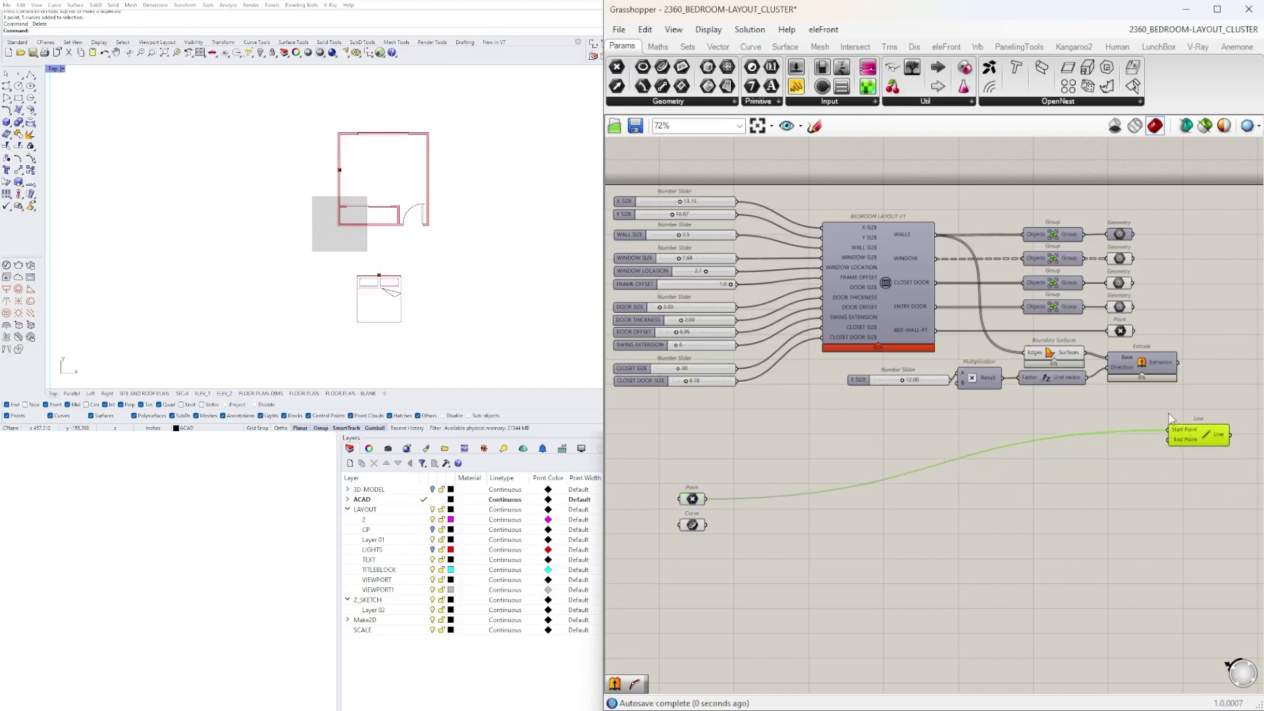
click(1121, 332)
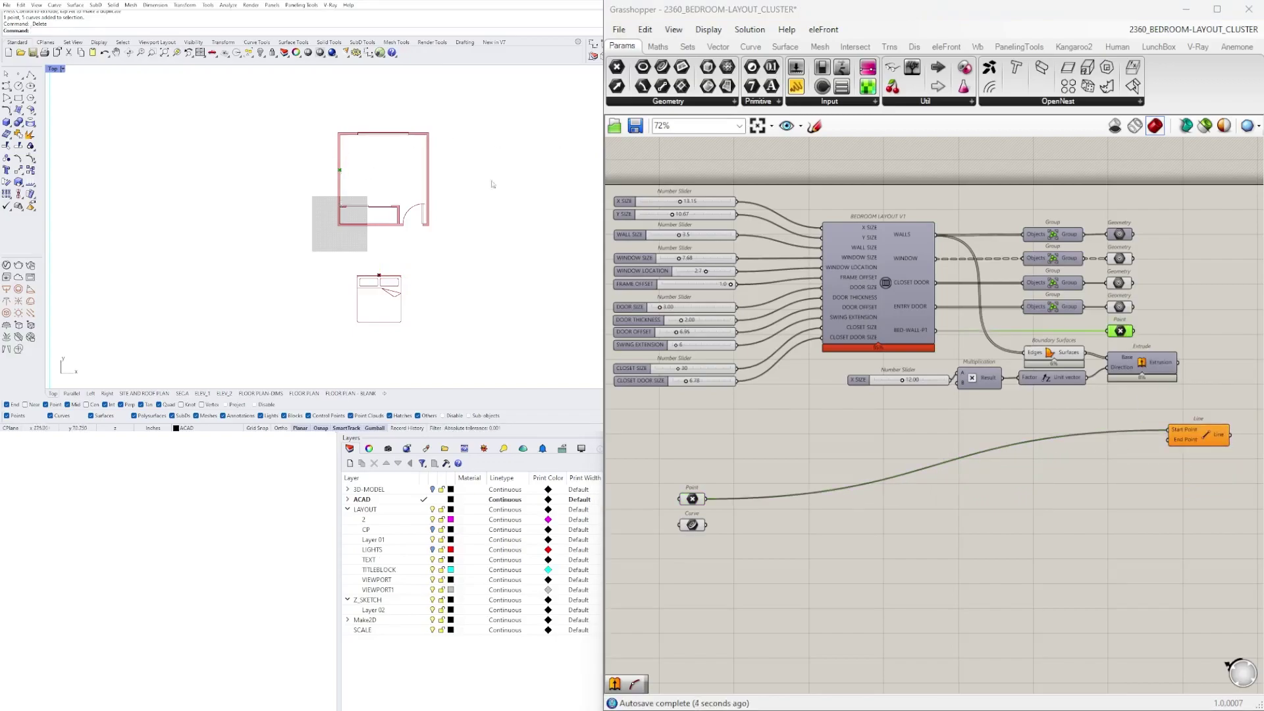
right_drag(1212, 373, 1030, 358)
drag(1013, 422, 1094, 458)
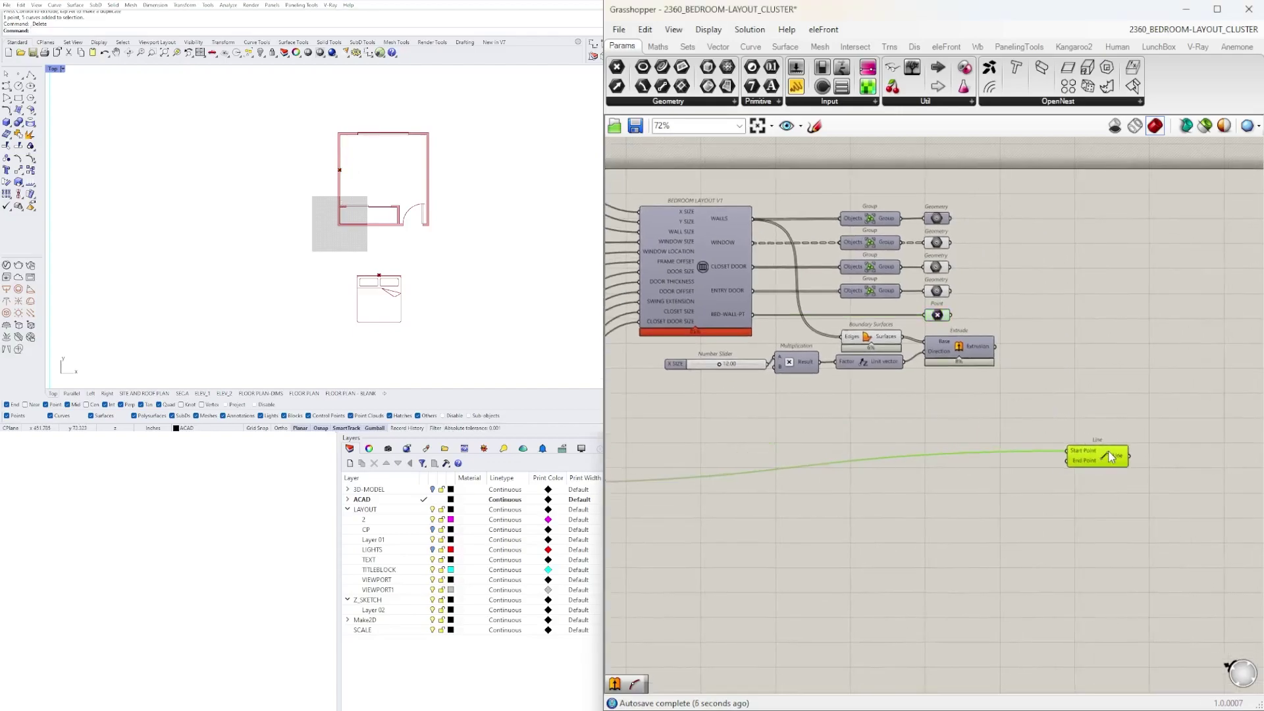
drag(952, 314, 1073, 442)
click(1074, 380)
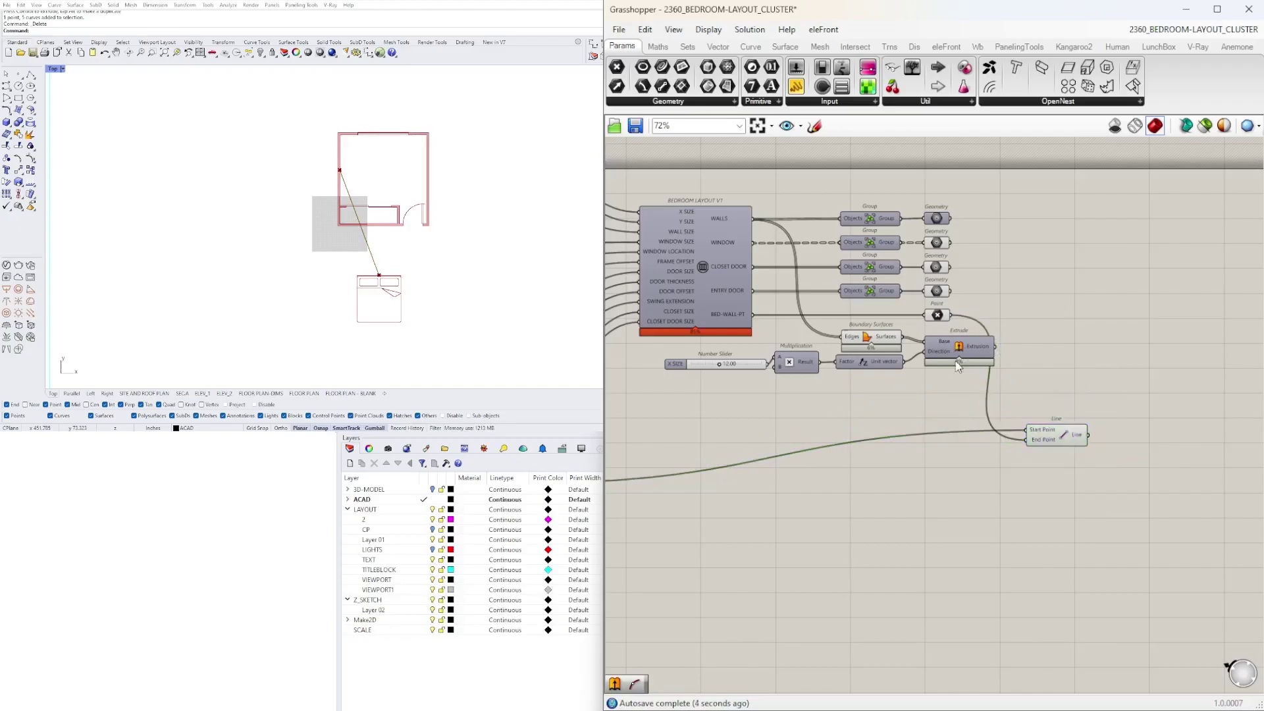
- Rearrange the Extrude and Line components, and add a Move component just beyond the Line
drag(970, 351, 1049, 350)
drag(1069, 435, 1052, 394)
double_click(1108, 504)
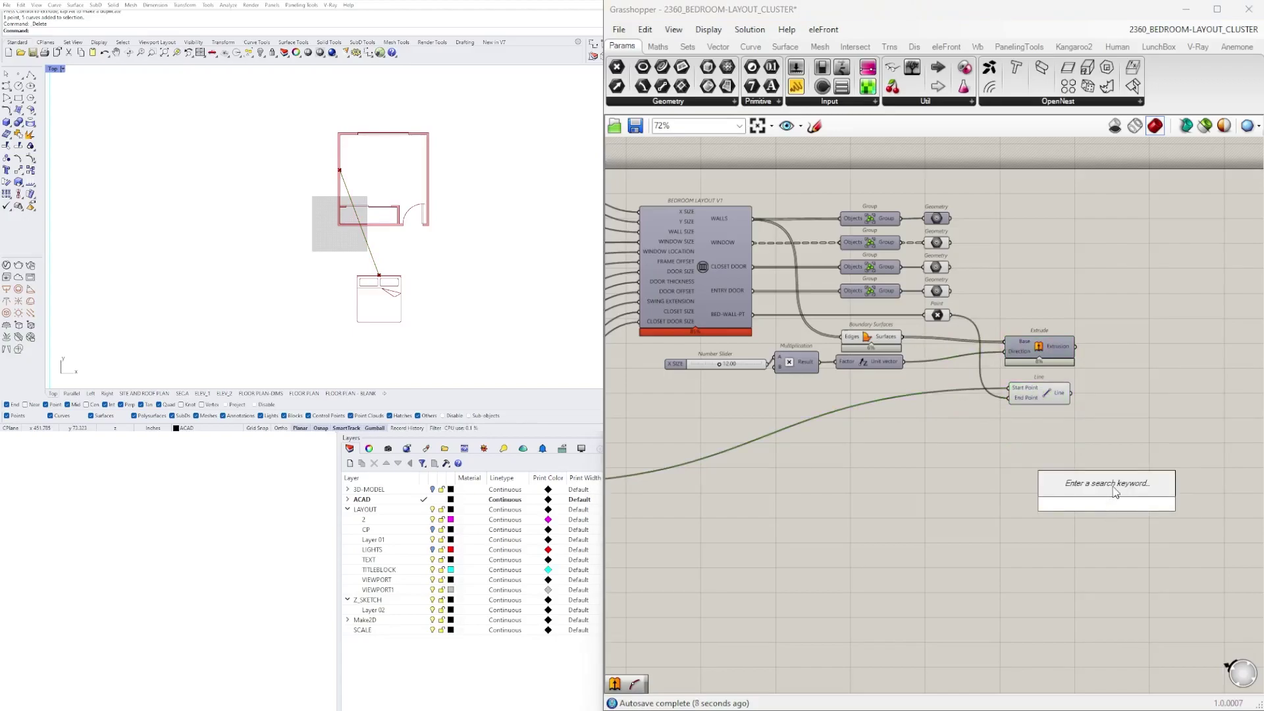
text(move)
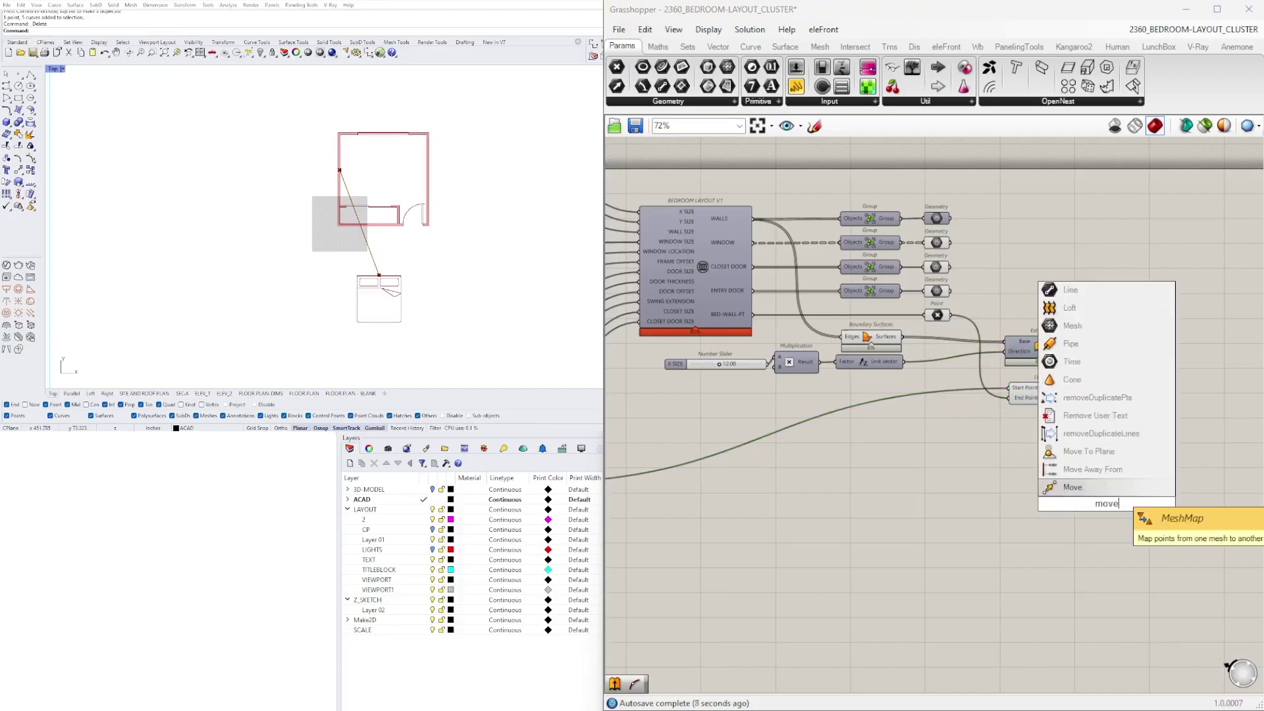
click(1073, 487)
scroll(1126, 507, down, 1)
drag(1120, 470, 1146, 426)
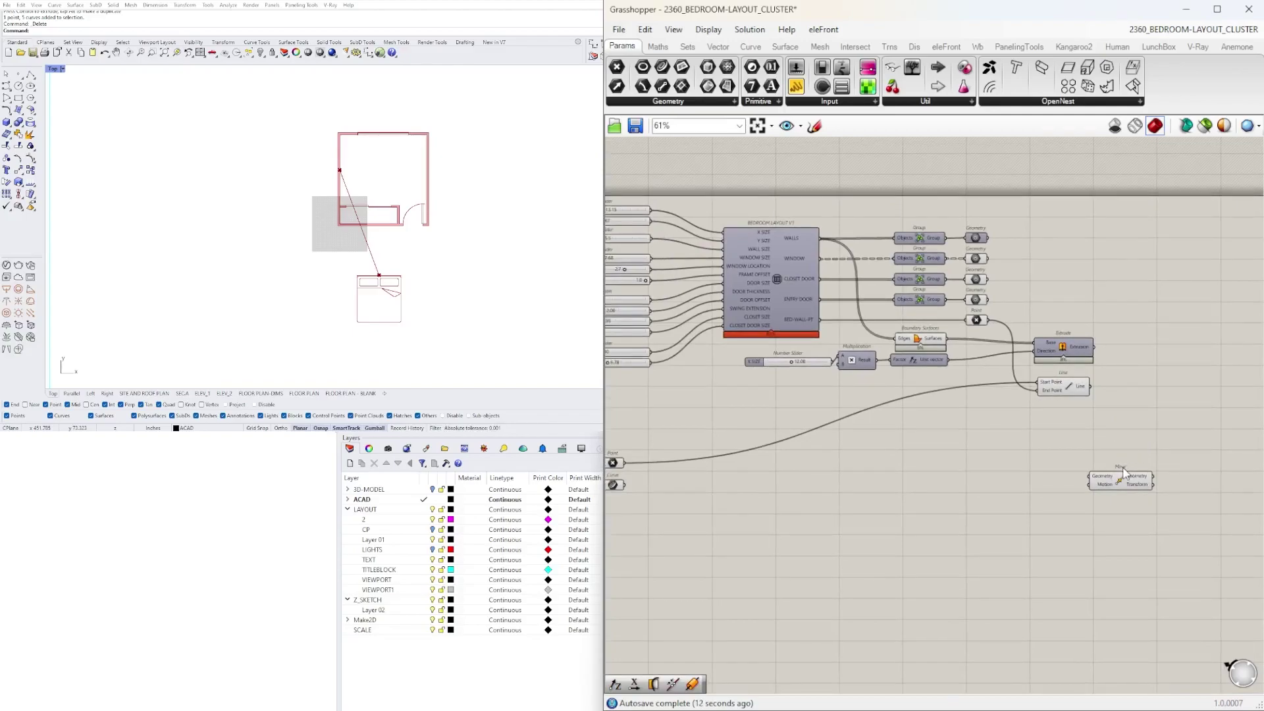
drag(1123, 470, 1131, 413)
- Connect the bed Curve parameter to the Move component's Geometry input and the Line output to its Motion input
right_drag(937, 458, 987, 438)
click(666, 463)
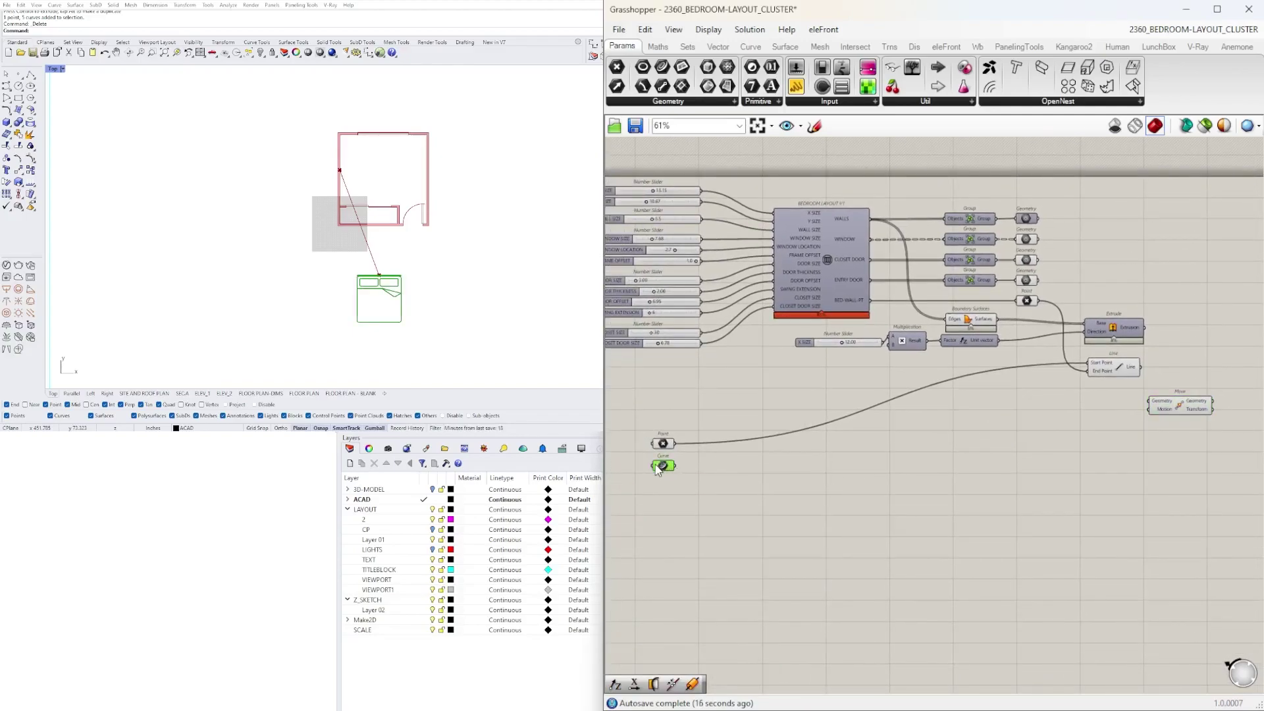
drag(673, 466, 1151, 408)
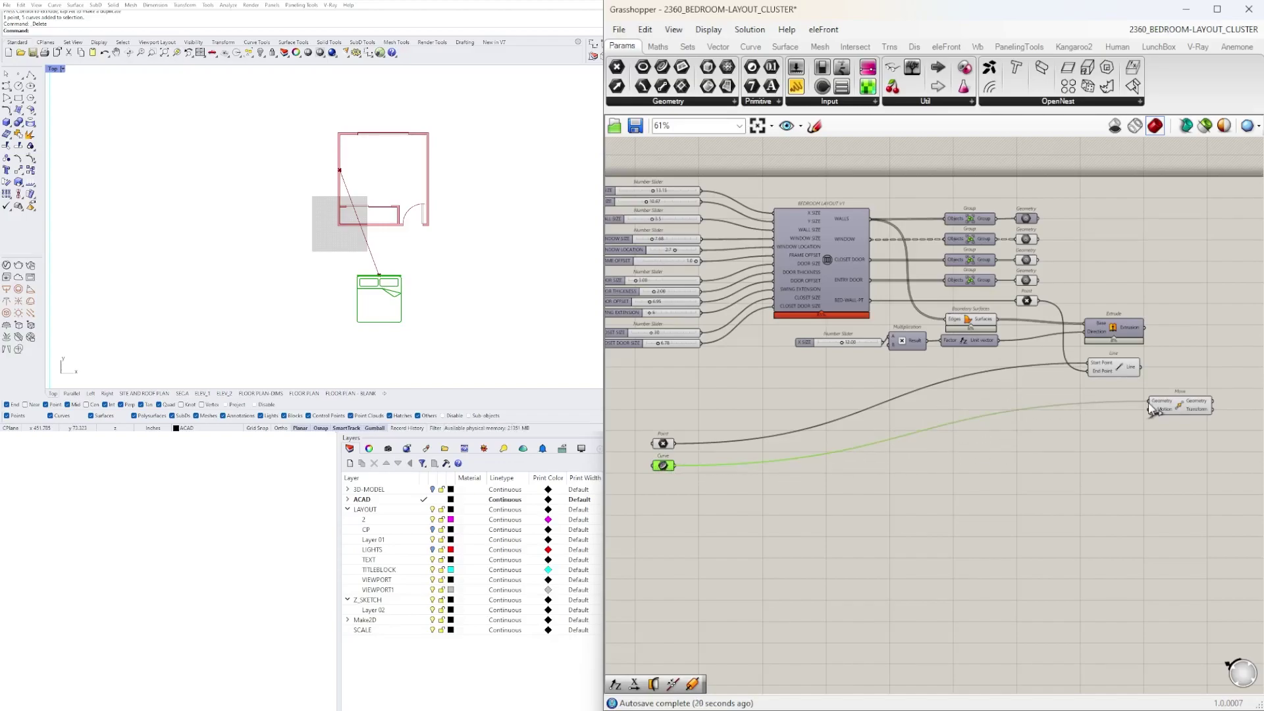
drag(1170, 407, 1187, 408)
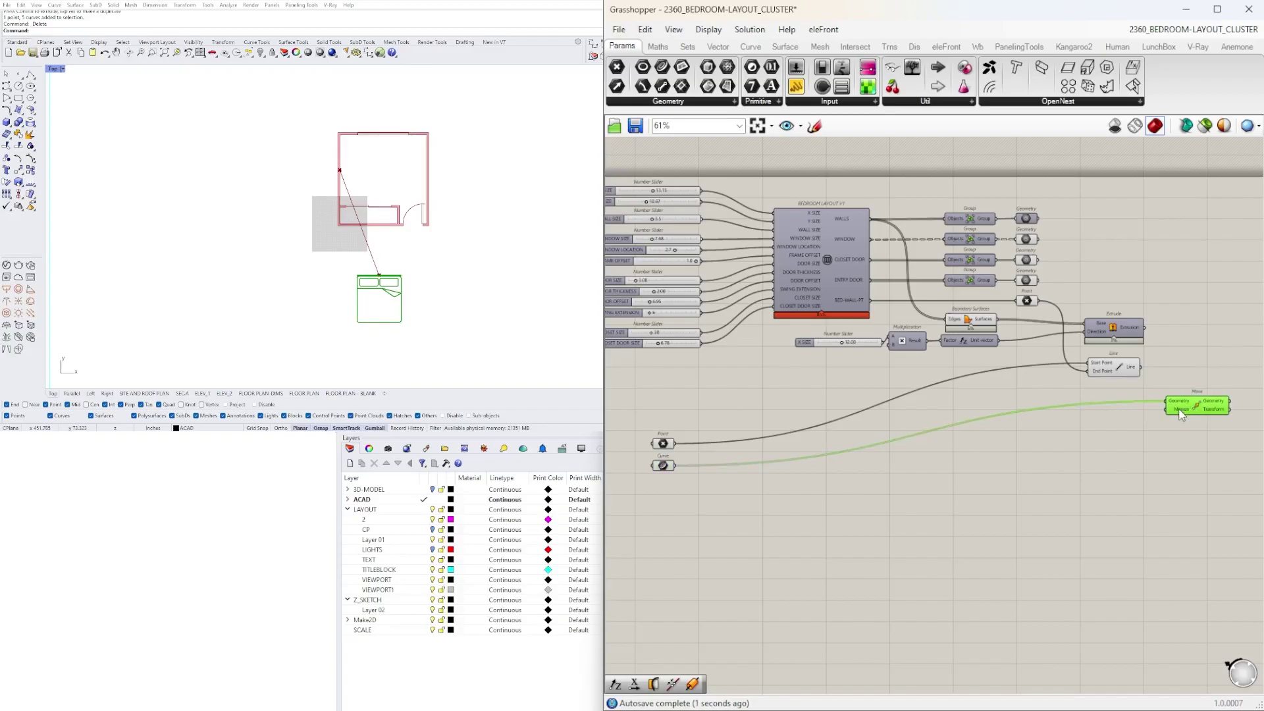
click(1117, 369)
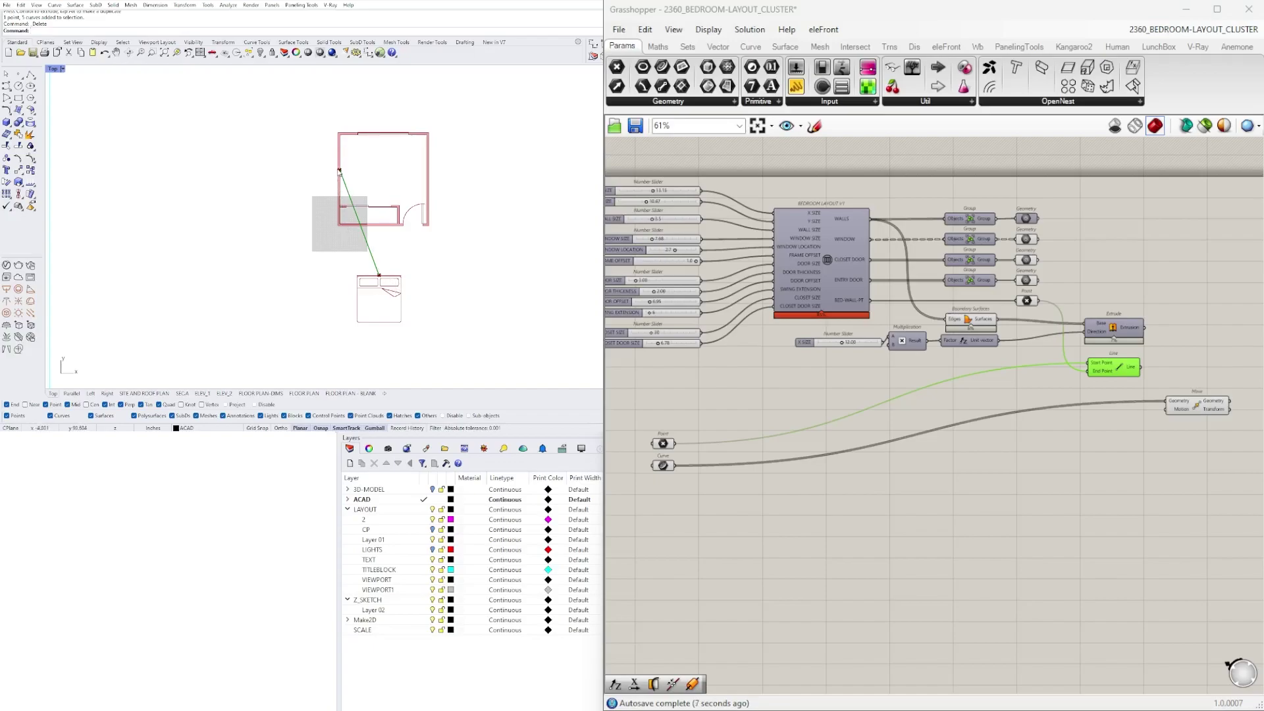
right_drag(1141, 370, 999, 357)
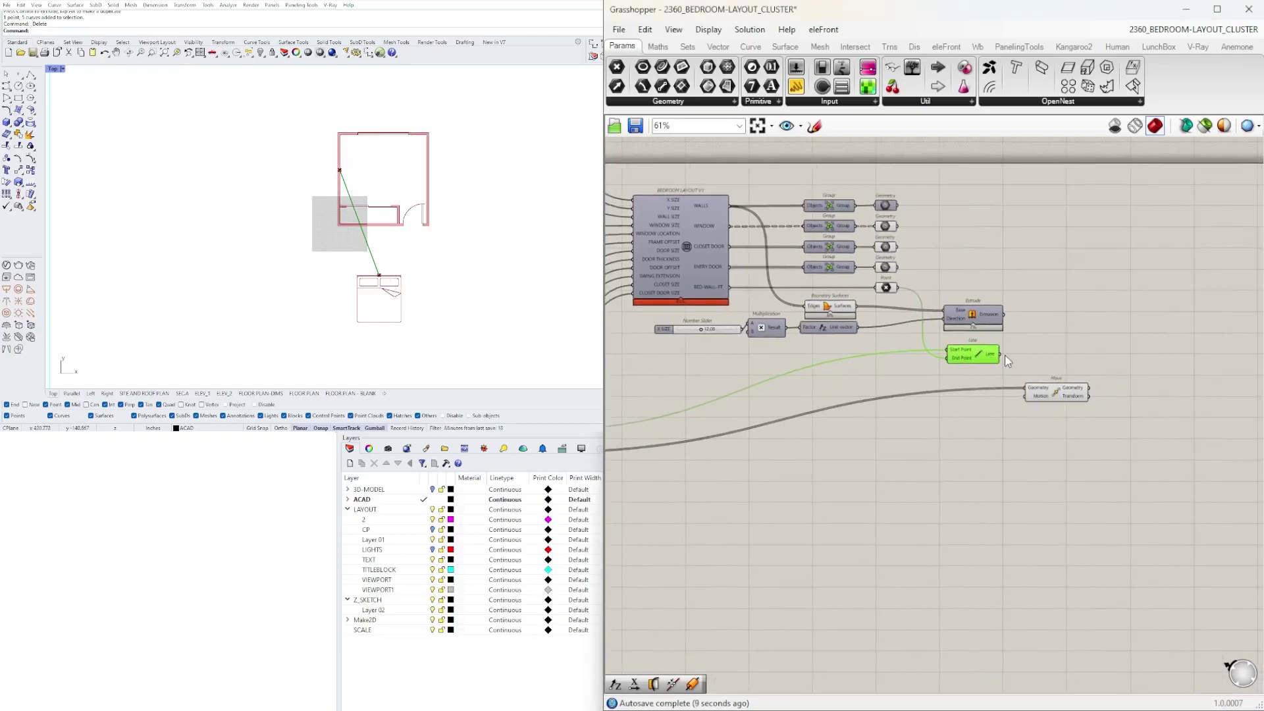
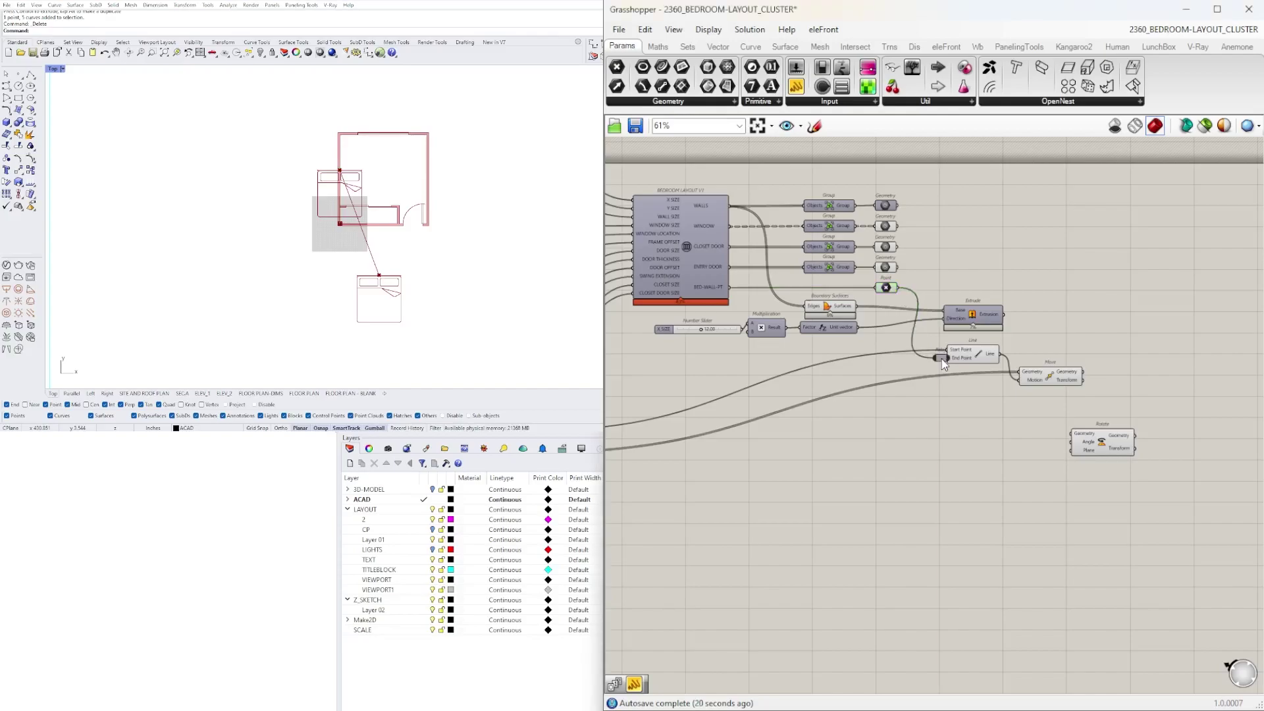
- Shift the Line and Move components clear of the relay, and connect the relay to the Rotate component's Plane input
drag(1051, 418, 981, 355)
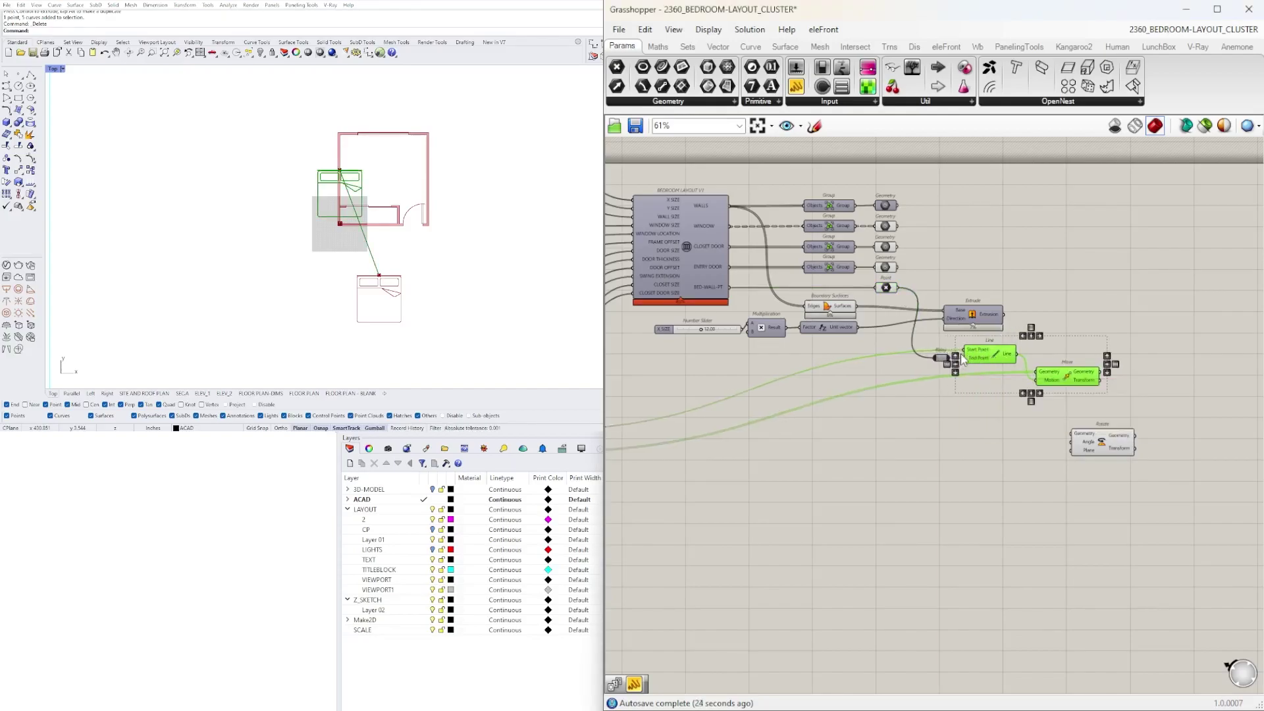
click(939, 381)
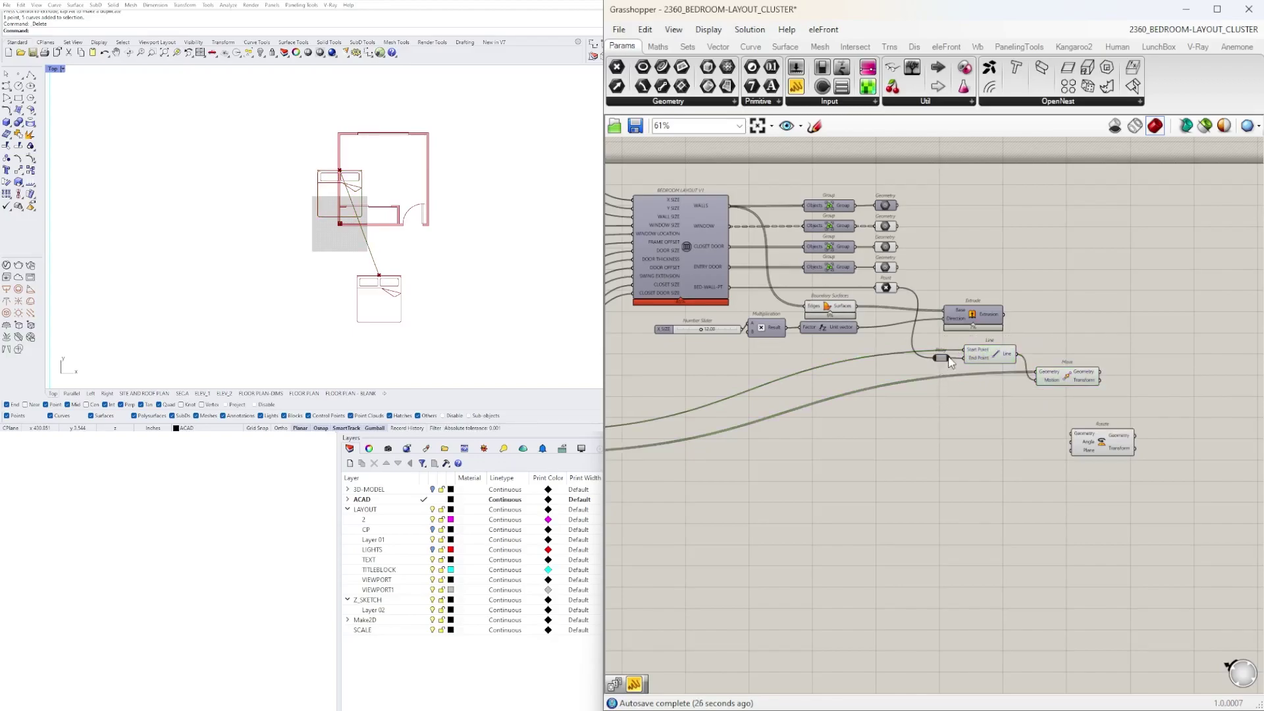
drag(957, 383, 1121, 444)
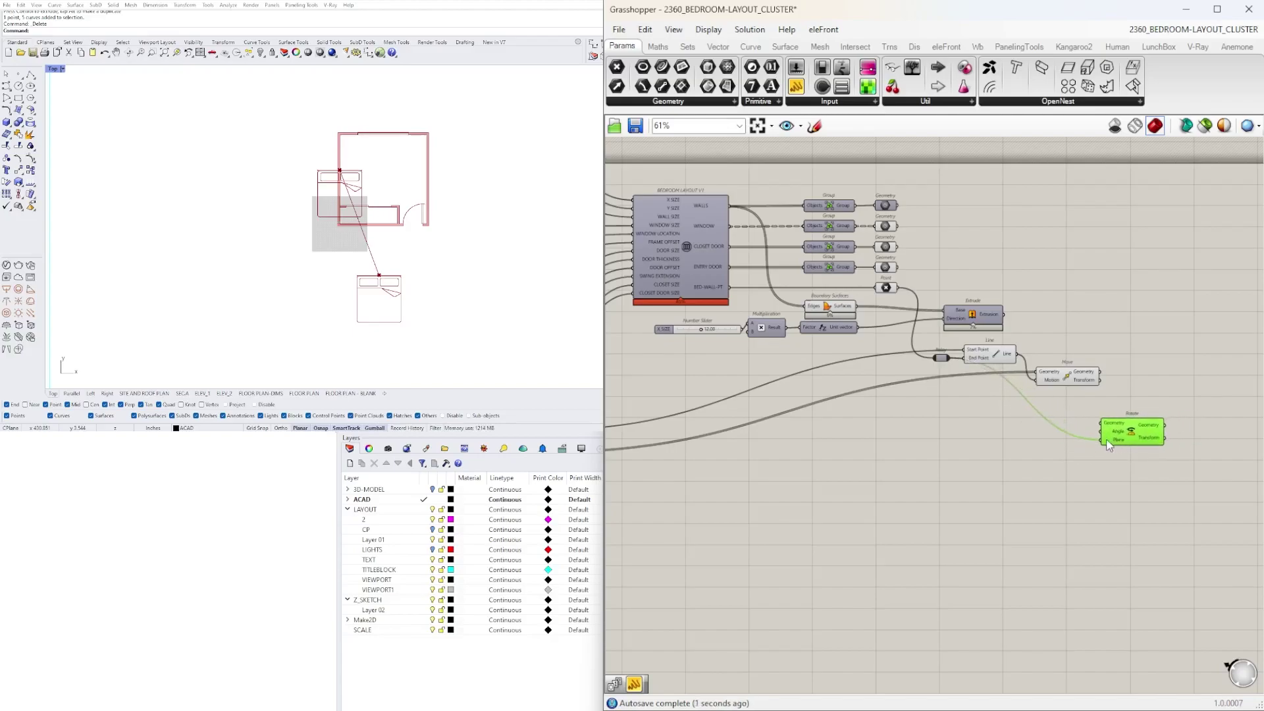
- Place the Rotate component beyond Move and connect Move's Geometry output to Rotate's Geometry input
scroll(1082, 395, up, 1)
right_drag(1080, 393, 948, 406)
click(965, 366)
drag(995, 431, 1083, 333)
drag(930, 378, 1053, 329)
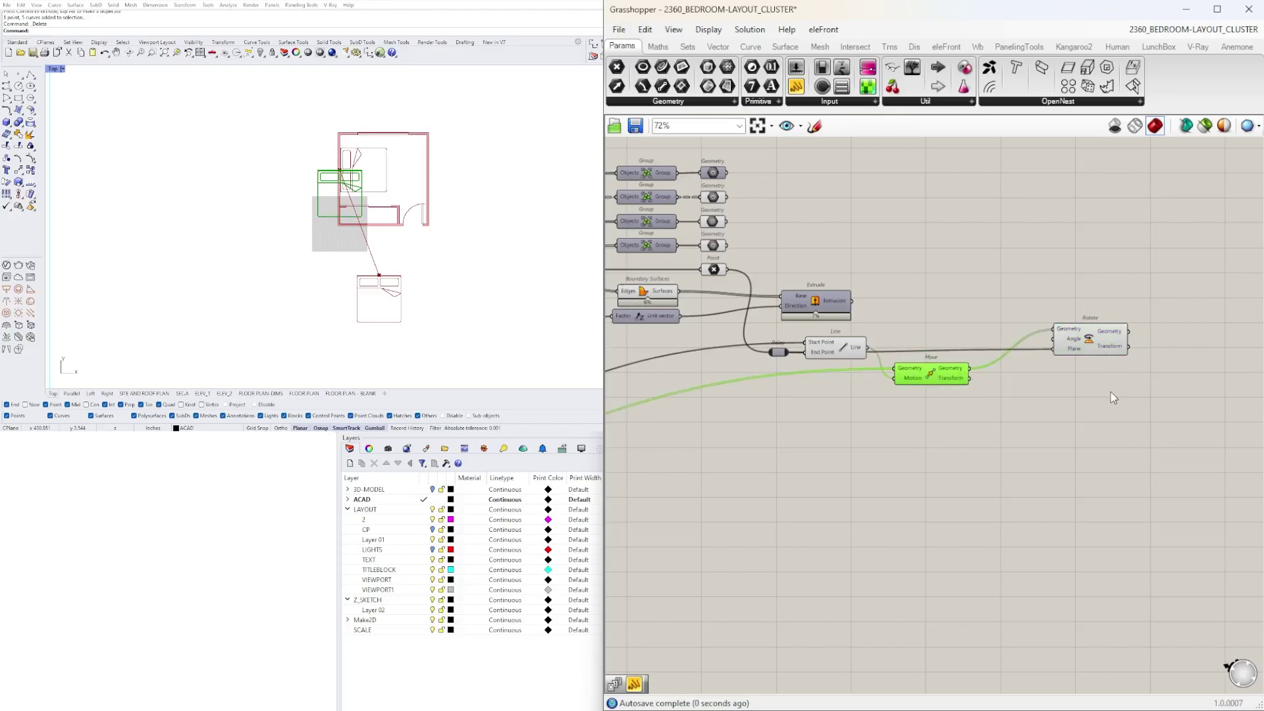
- Switch the Rotate component's Angle input to degrees
scroll(1112, 401, up, 4)
scroll(987, 378, down, 1)
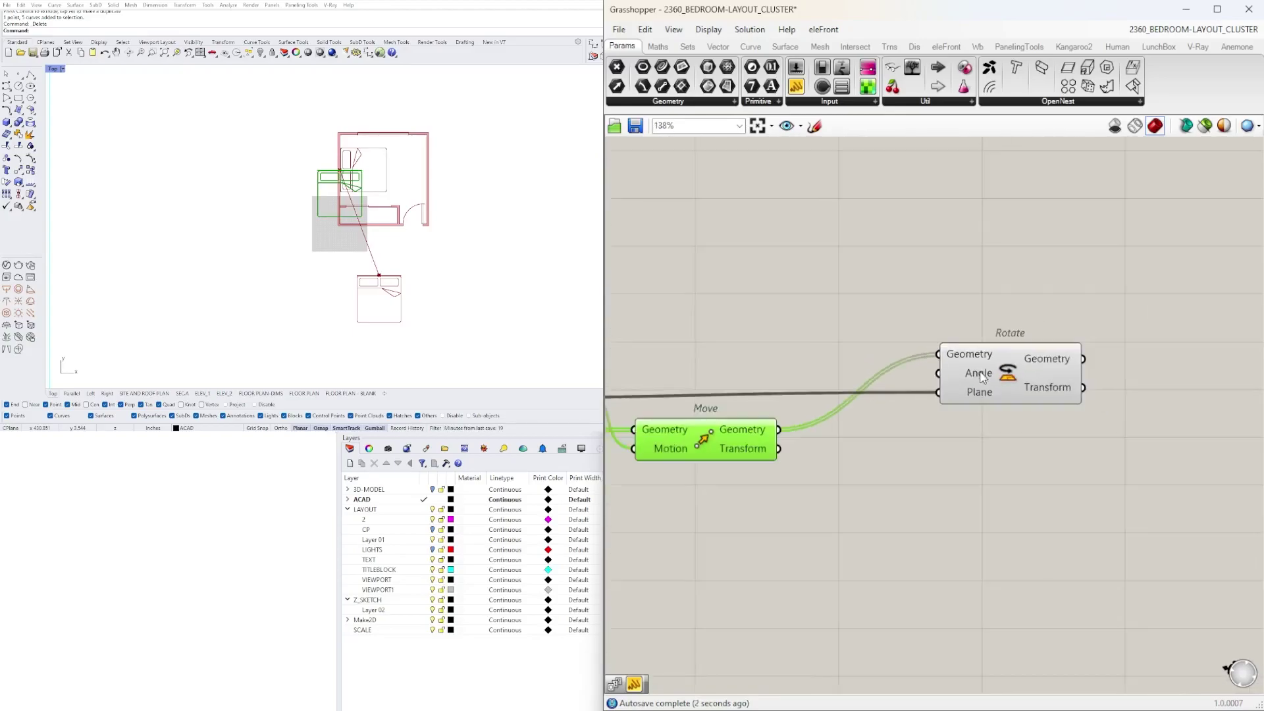
right_click(981, 377)
click(953, 393)
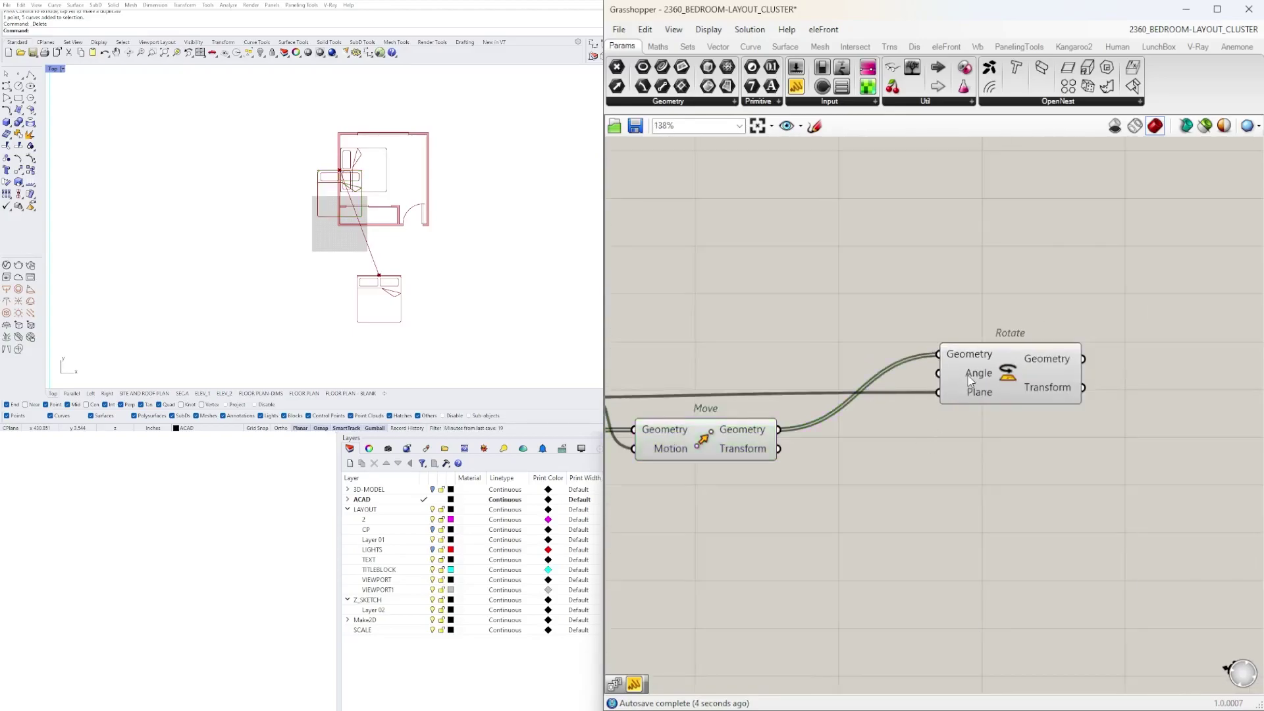
right_click(971, 380)
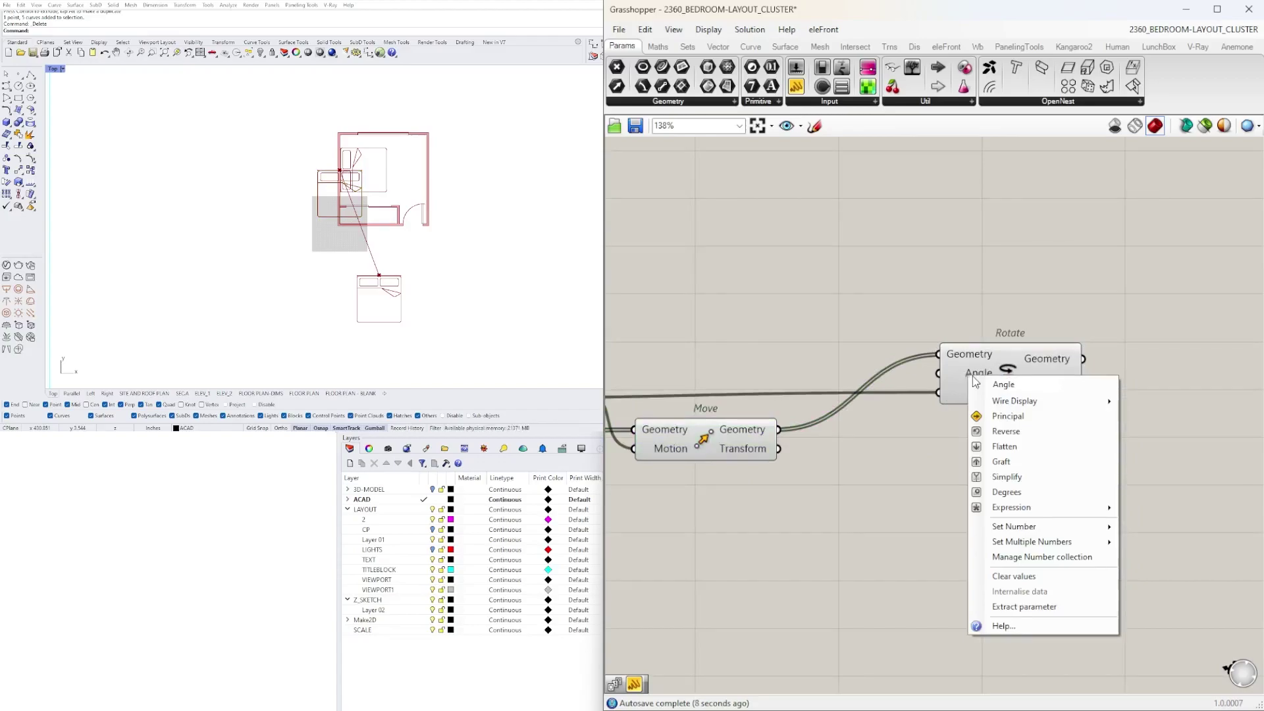
click(997, 492)
- Add a Number Slider with the value 90 and connect it to the Rotate component's Angle input
right_drag(764, 325, 871, 337)
double_click(871, 338)
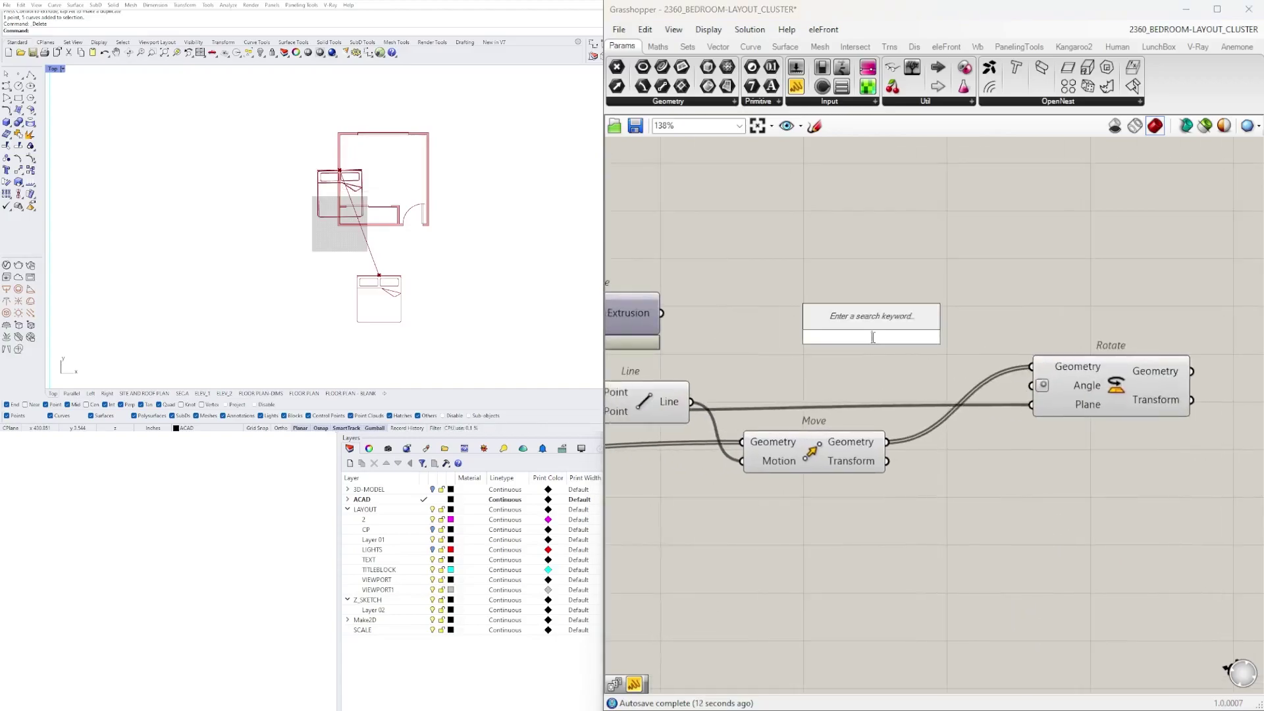
text(9)
key(Return)
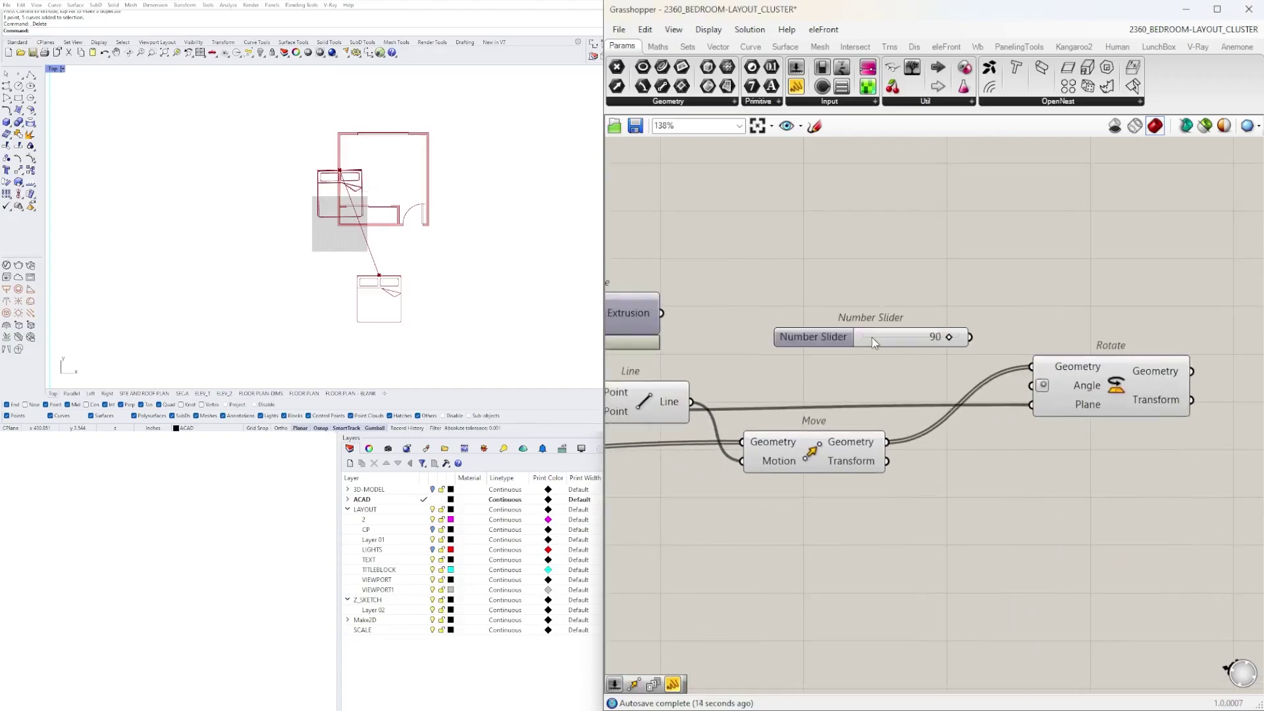
scroll(943, 316, up, 1)
drag(975, 341, 1039, 399)
- Position the angle slider above the Move component and set its value to 90
click(796, 345)
scroll(870, 369, up, 3)
drag(936, 386, 820, 387)
double_click(820, 388)
text(90)
key(Return)
scroll(809, 304, down, 2)
scroll(808, 304, down, 3)
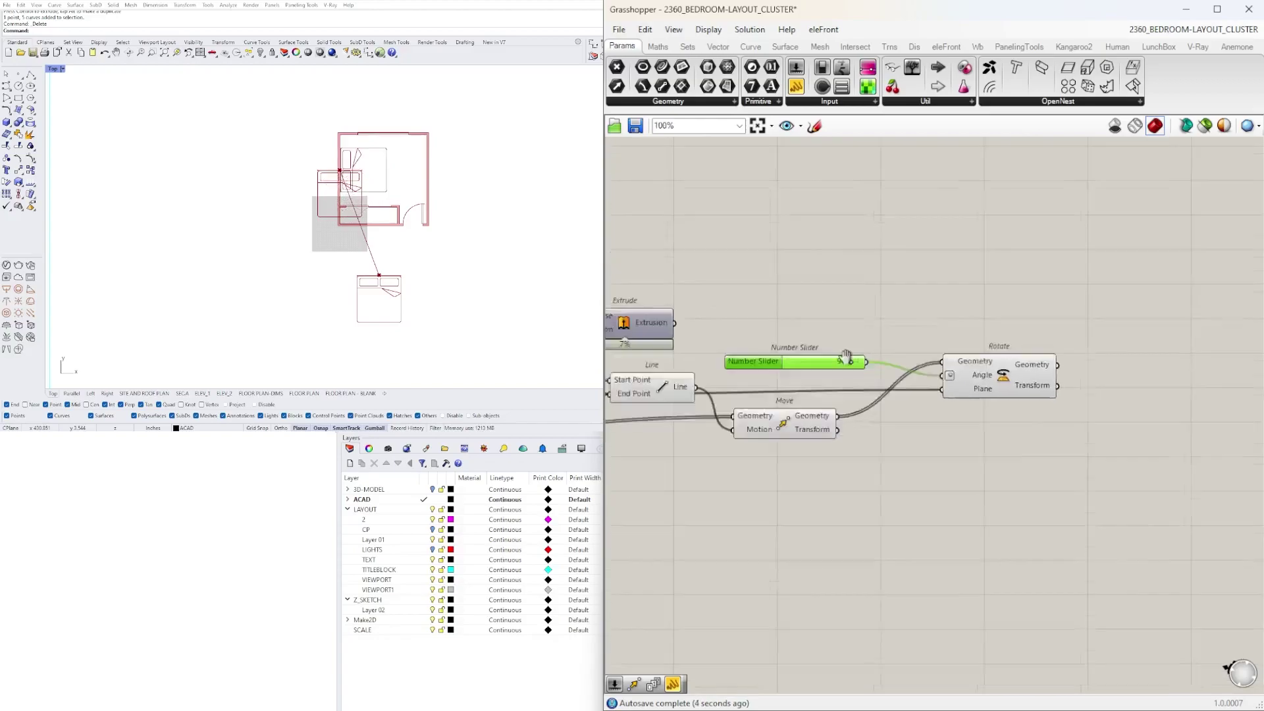
drag(756, 405, 755, 419)
click(972, 459)
- Disable the preview of the Line and Move components so that only the rotated bed is displayed at the wall
scroll(981, 459, down, 2)
right_drag(981, 459, 1109, 441)
scroll(1111, 447, down, 1)
drag(1173, 540, 816, 436)
click(898, 409)
scroll(934, 440, up, 4)
drag(996, 555, 734, 414)
middle_click(749, 392)
click(800, 349)
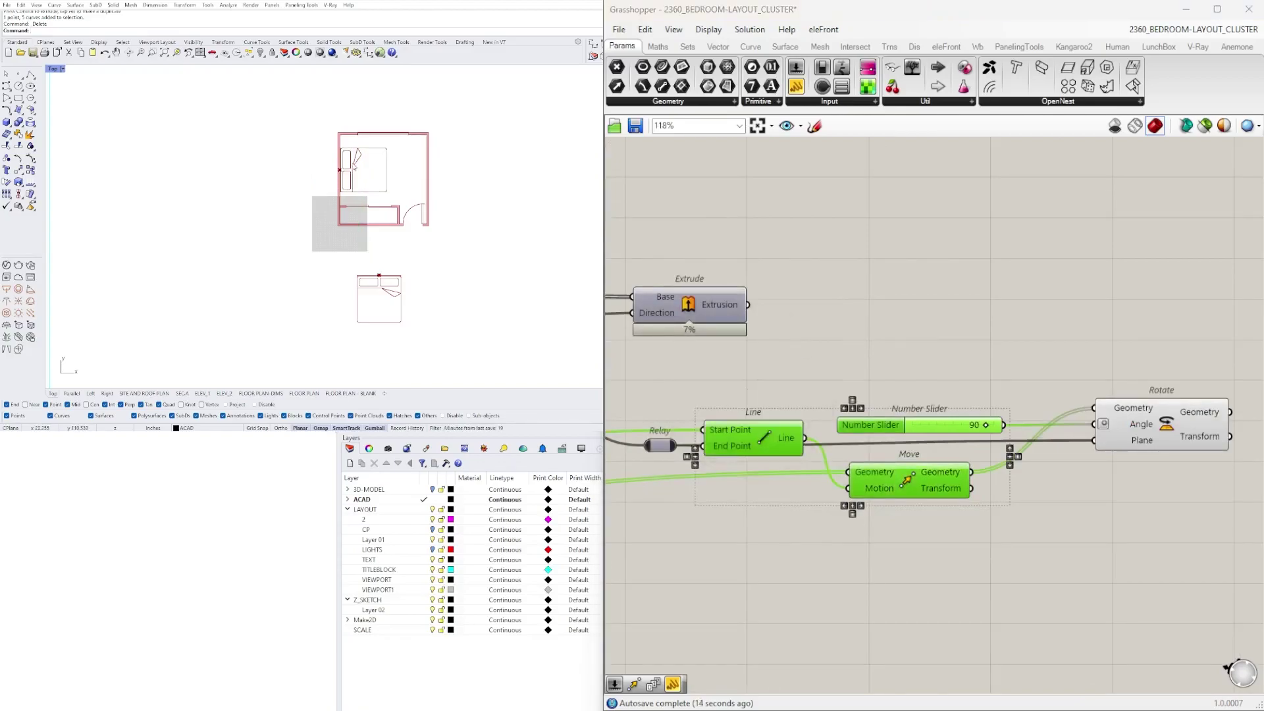
- Disable the preview of the internalised bed Point and Curve parameters
scroll(355, 168, up, 7)
scroll(1066, 385, down, 6)
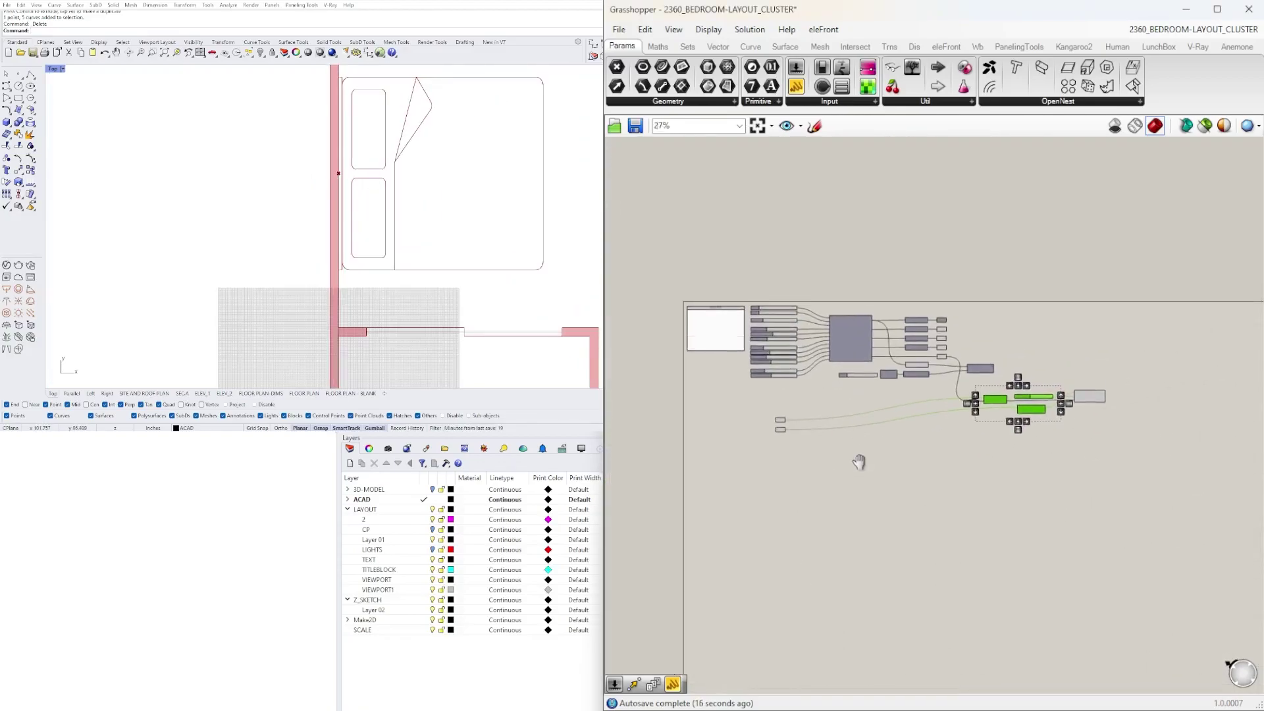
scroll(859, 461, up, 4)
drag(831, 515, 701, 408)
scroll(454, 288, down, 4)
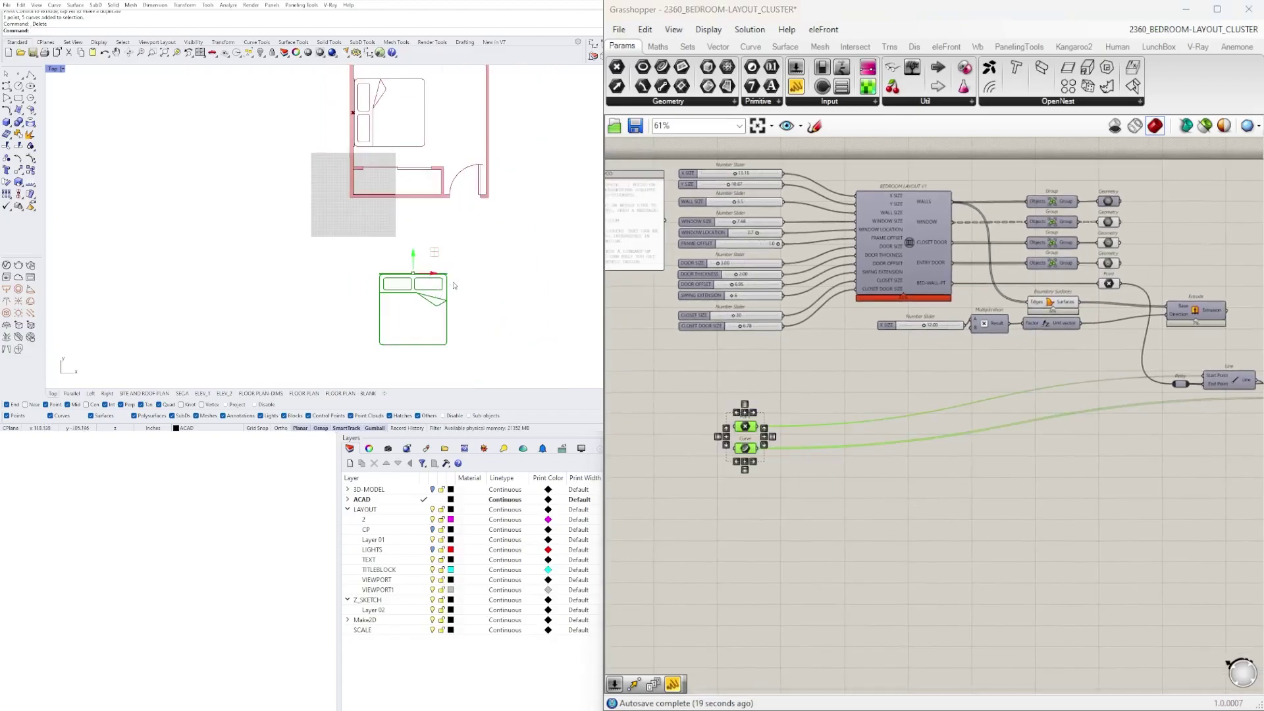
key(space)
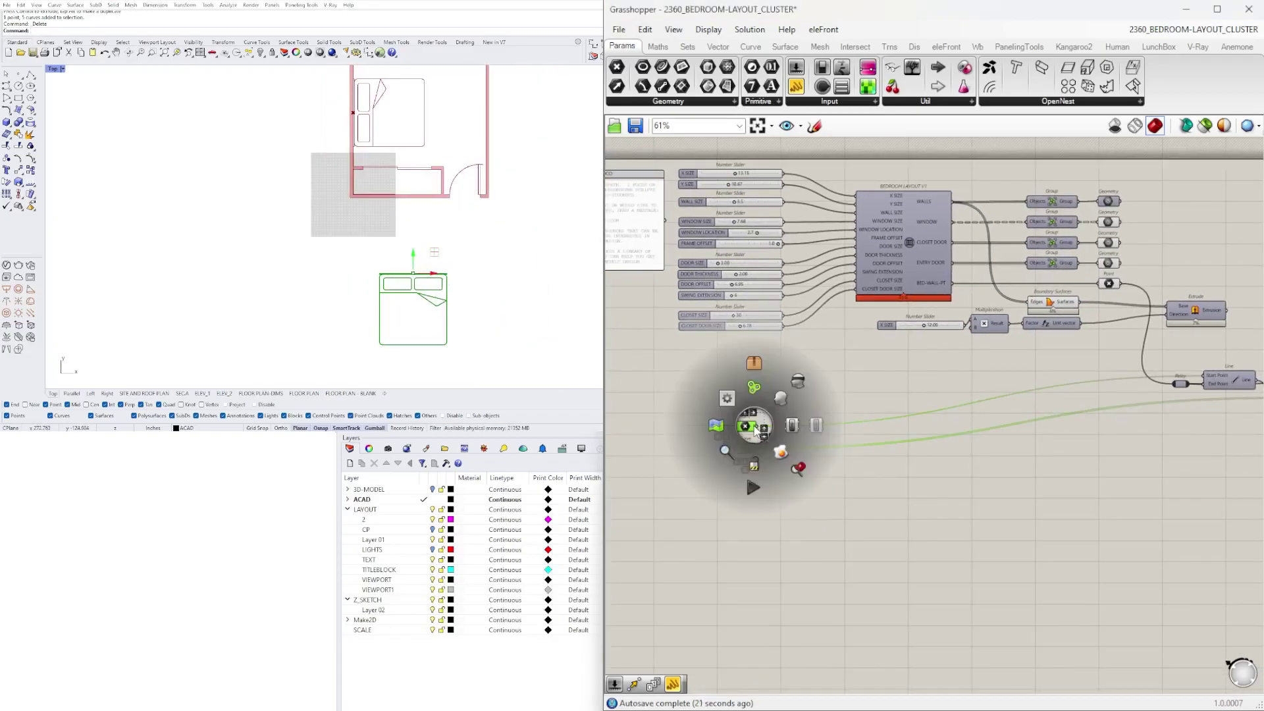
click(798, 380)
click(858, 403)
- Group the internalised bed Point and Curve parameters and name the group BED BLOCK
drag(866, 568, 1038, 376)
click(1073, 486)
scroll(1061, 447, up, 5)
drag(1044, 439, 987, 291)
right_drag(987, 291, 896, 362)
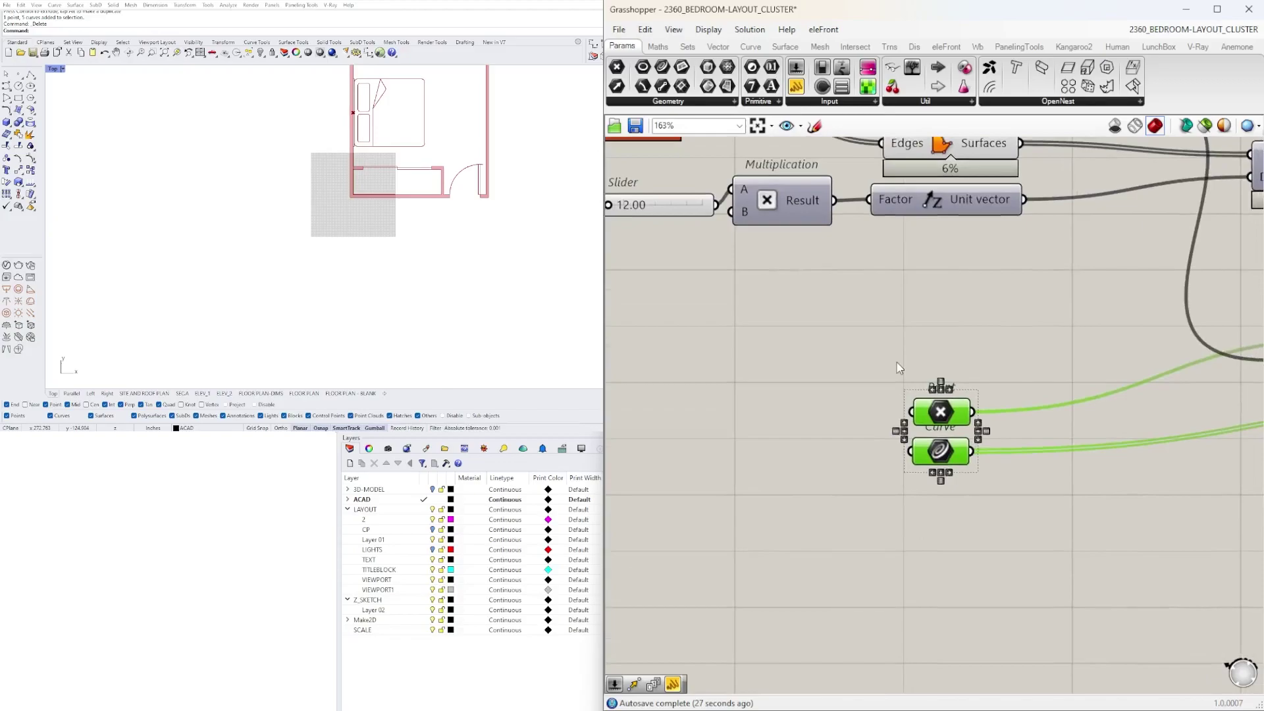
key(ctrl+g)
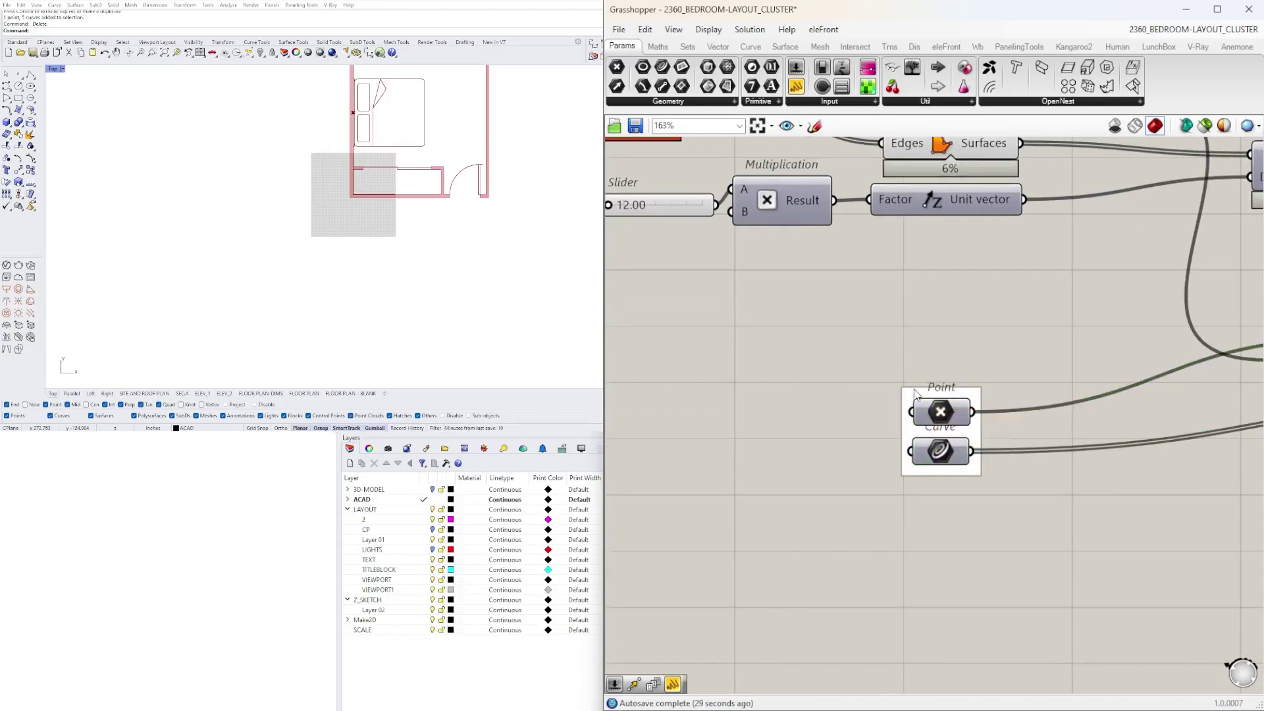
right_click(915, 391)
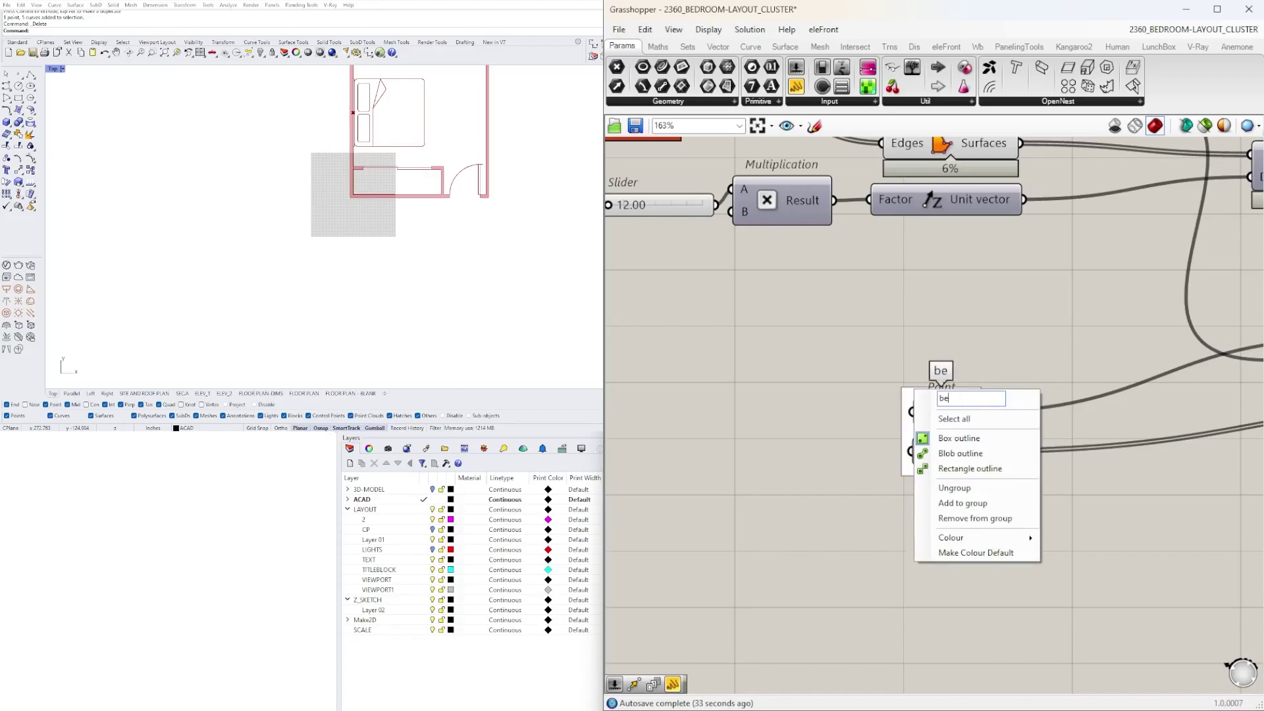
text(BED BLOCK)
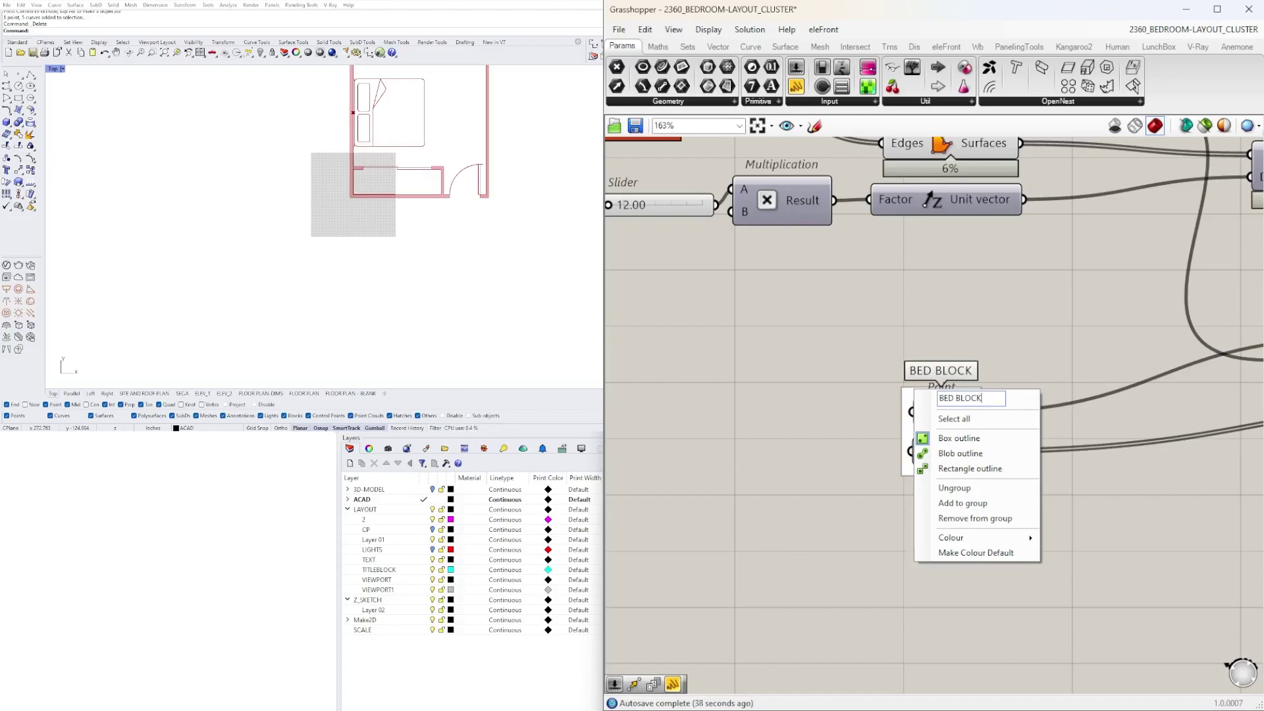
key(Return)
- Move the Relay, Line, angle slider, Move and Rotate components down level with the BED BLOCK group
scroll(884, 308, down, 5)
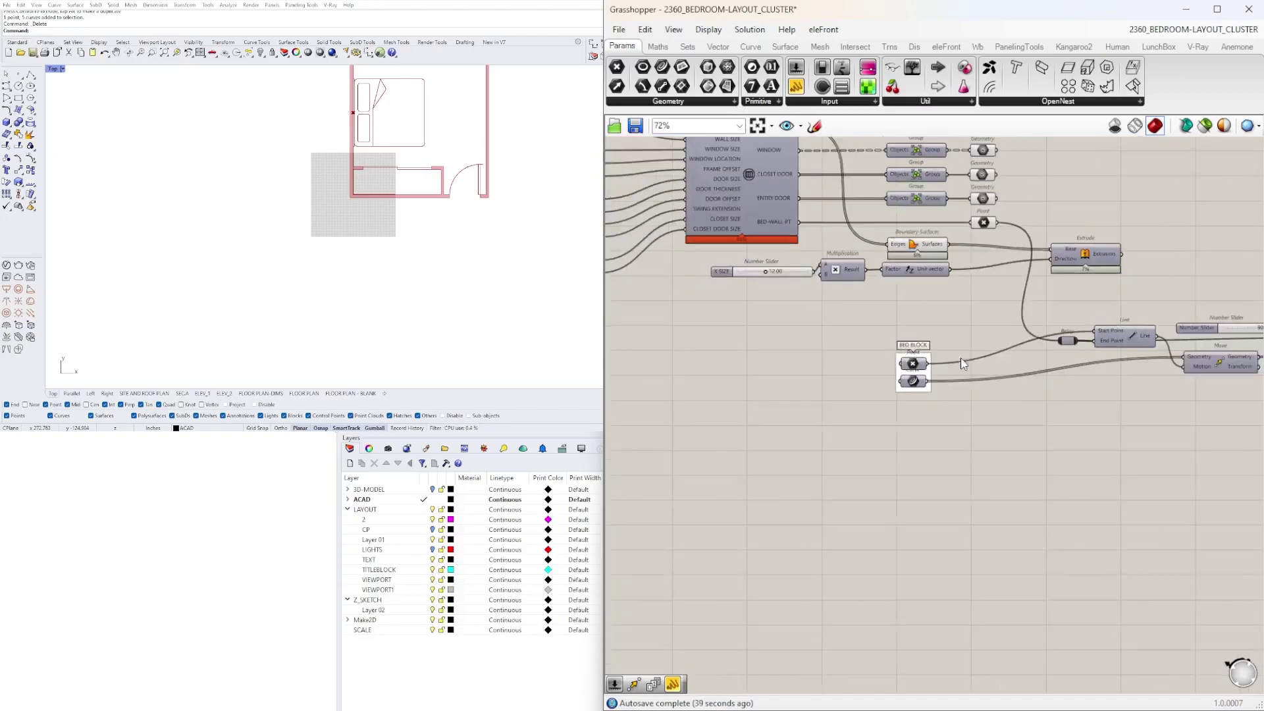
click(743, 416)
right_drag(744, 415, 815, 343)
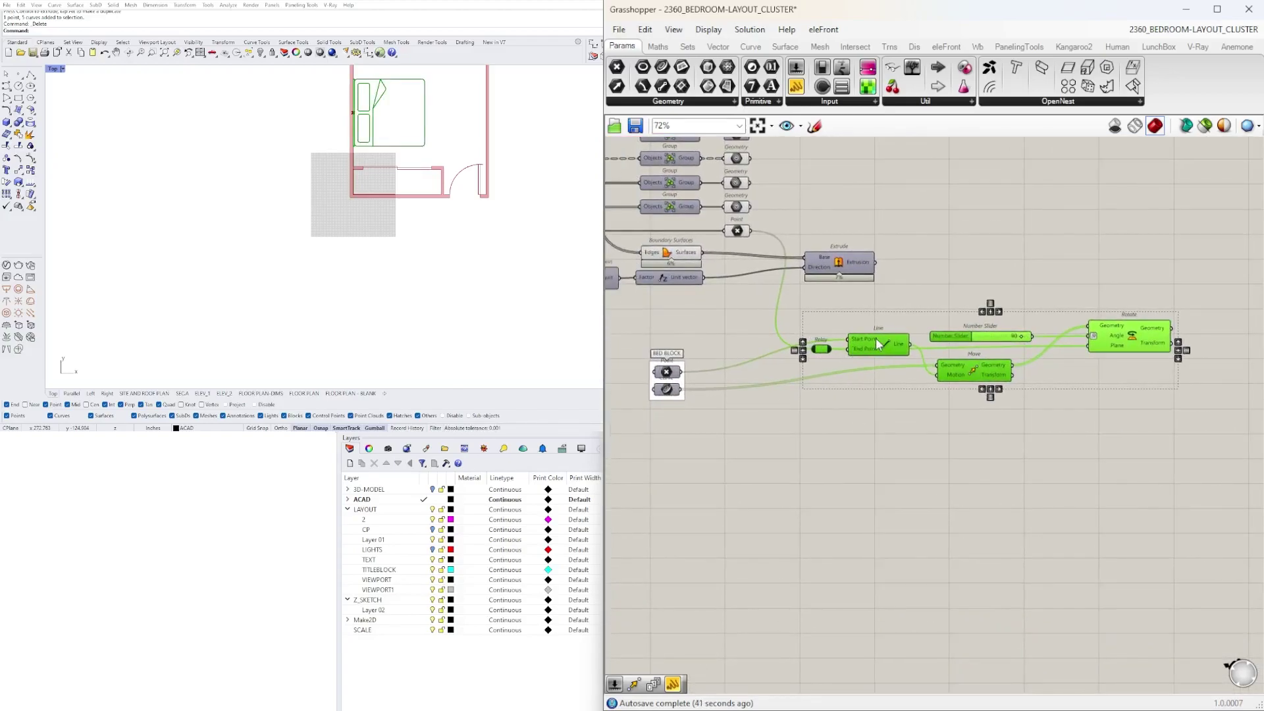
drag(875, 343, 863, 365)
click(688, 385)
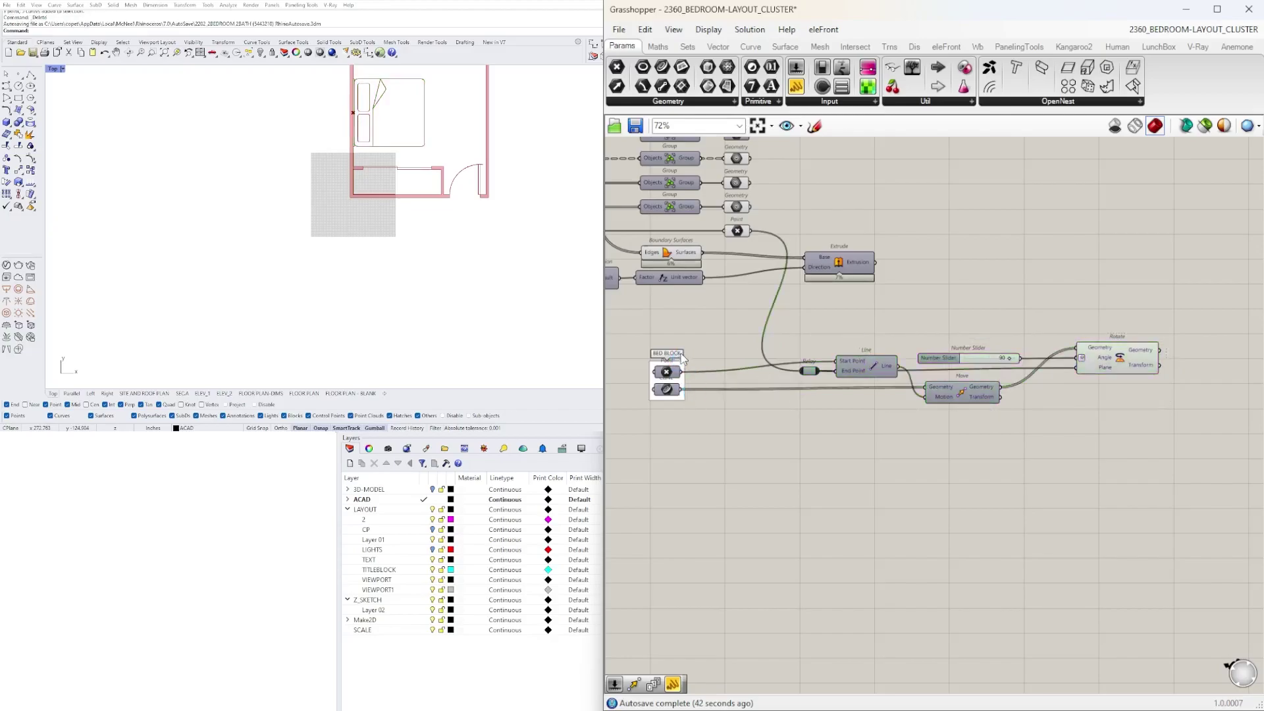
- Bring the BED BLOCK parameters closer to the Line component and space the Point and Curve further apart
scroll(682, 361, up, 2)
right_drag(1086, 369, 956, 368)
scroll(956, 366, down, 2)
scroll(959, 353, up, 5)
right_drag(795, 360, 1046, 361)
scroll(984, 366, down, 3)
drag(776, 472, 814, 350)
scroll(677, 380, up, 2)
click(856, 463)
click(906, 322)
- Shift the BED BLOCK group together with its Line, Move, Rotate and slider components slightly to the right
scroll(910, 324, down, 7)
right_drag(1153, 388, 1111, 459)
drag(1204, 472, 788, 361)
scroll(918, 358, up, 2)
click(966, 288)
drag(906, 313, 927, 314)
click(911, 275)
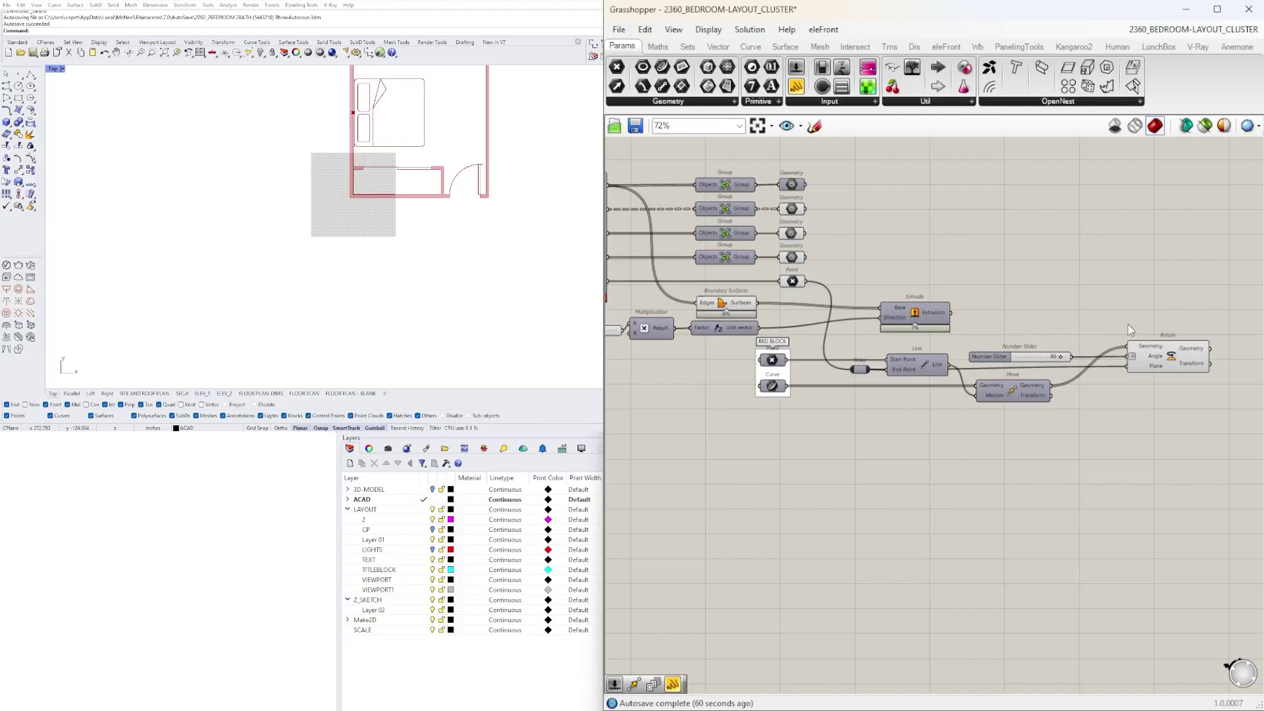
- Move the whole bed placement chain down, away from the Extrude component
right_drag(1133, 295, 974, 297)
click(1023, 360)
scroll(899, 406, down, 2)
right_drag(899, 405, 989, 373)
drag(1176, 464, 759, 337)
drag(875, 345, 892, 388)
click(862, 349)
- Check the bed wall point at the wall and shift the bed placement chain further to free space beneath the Point parameter
scroll(385, 99, up, 12)
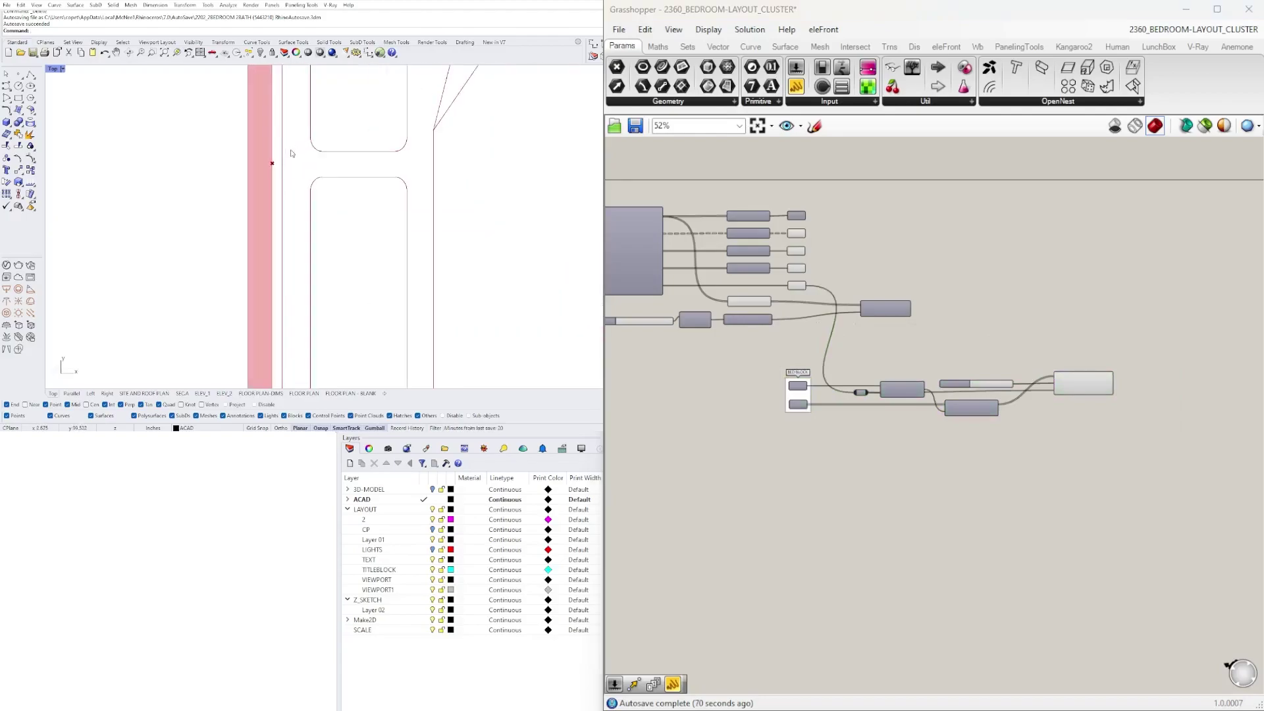
scroll(810, 386, up, 4)
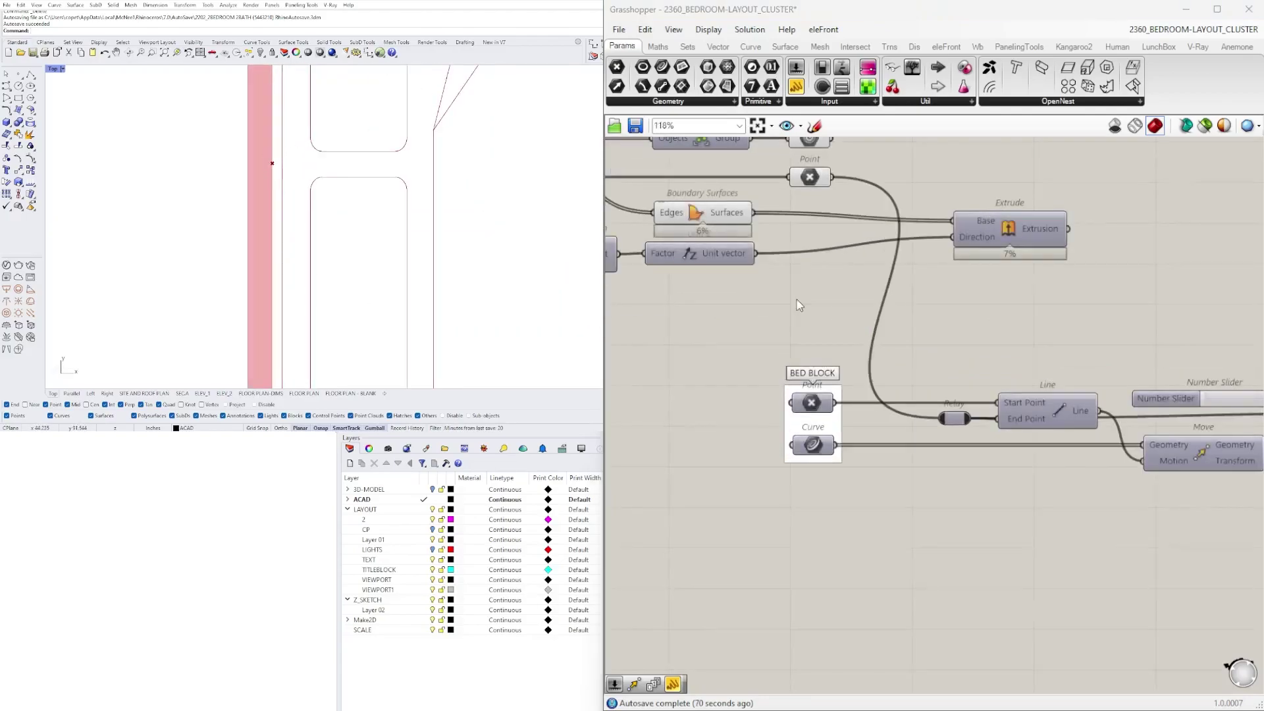
click(806, 265)
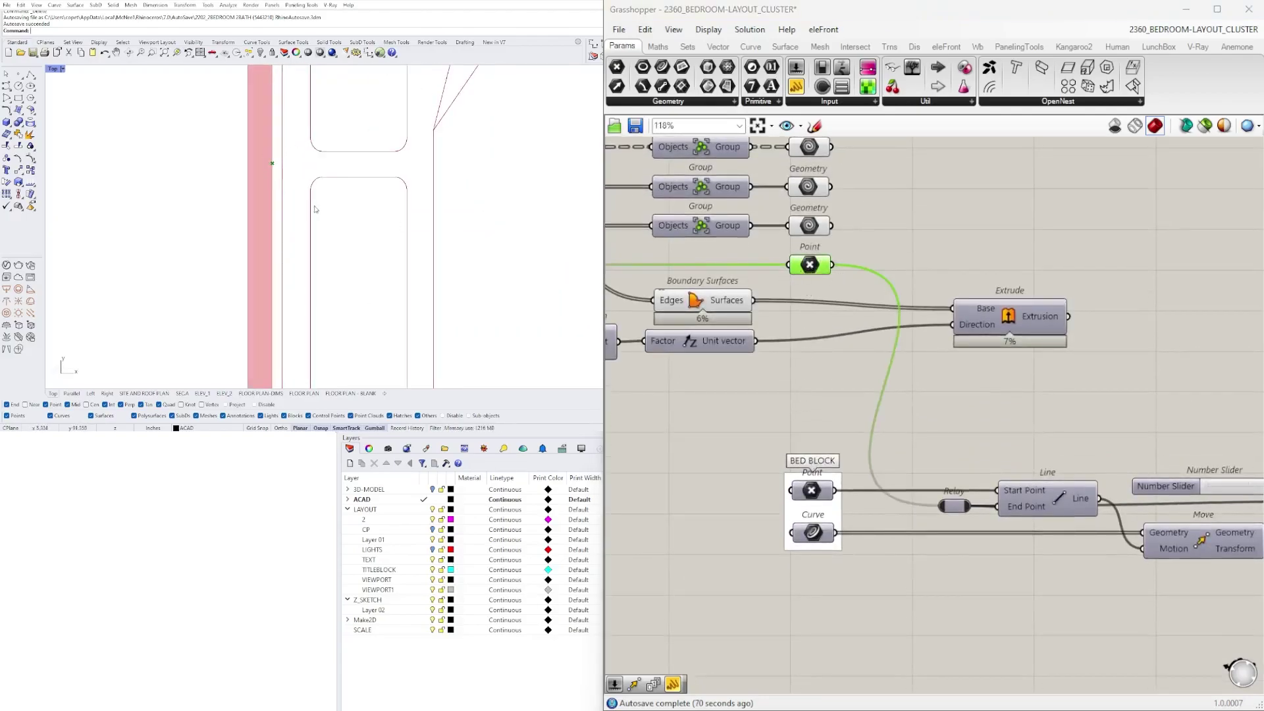
scroll(318, 211, down, 5)
scroll(691, 381, down, 2)
click(1051, 420)
right_drag(807, 383, 848, 338)
drag(1166, 483, 685, 348)
drag(841, 403, 863, 397)
drag(1184, 479, 633, 337)
drag(857, 378, 946, 429)
click(915, 354)
- Add a second Move component and connect the bed wall Point to its Geometry input
double_click(715, 341)
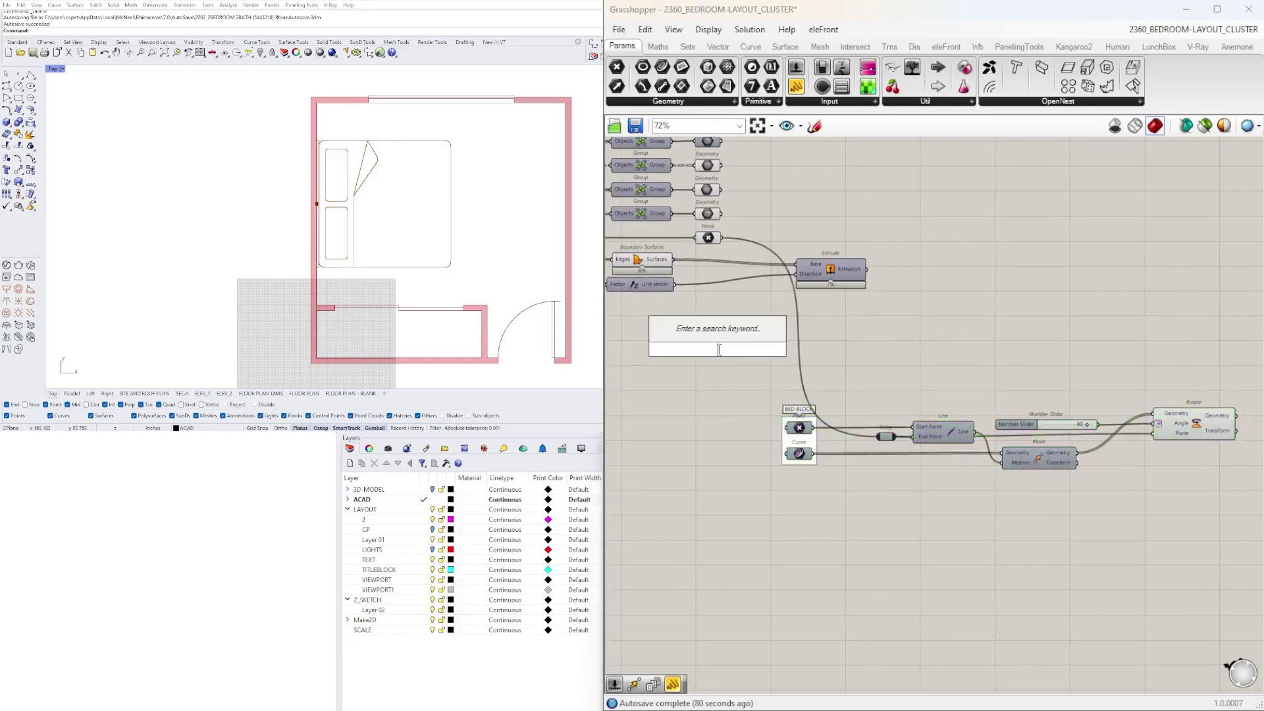
text(MOVE)
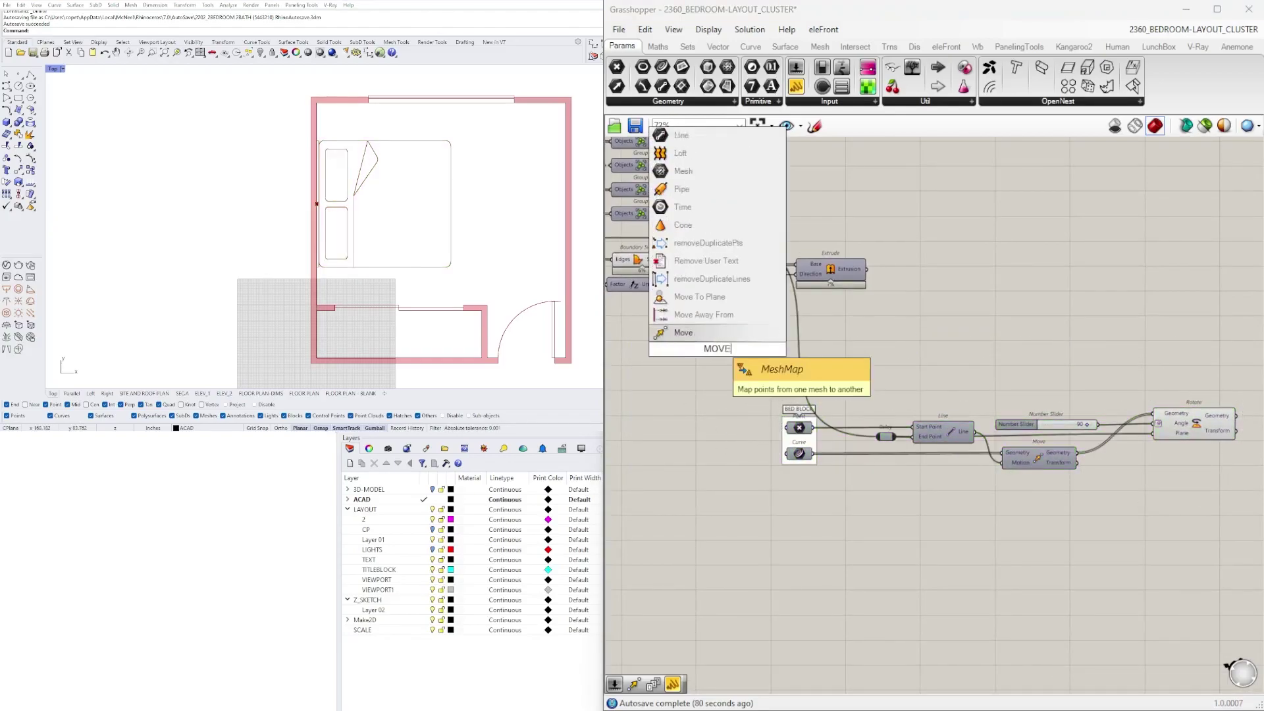
click(708, 336)
drag(717, 352, 886, 365)
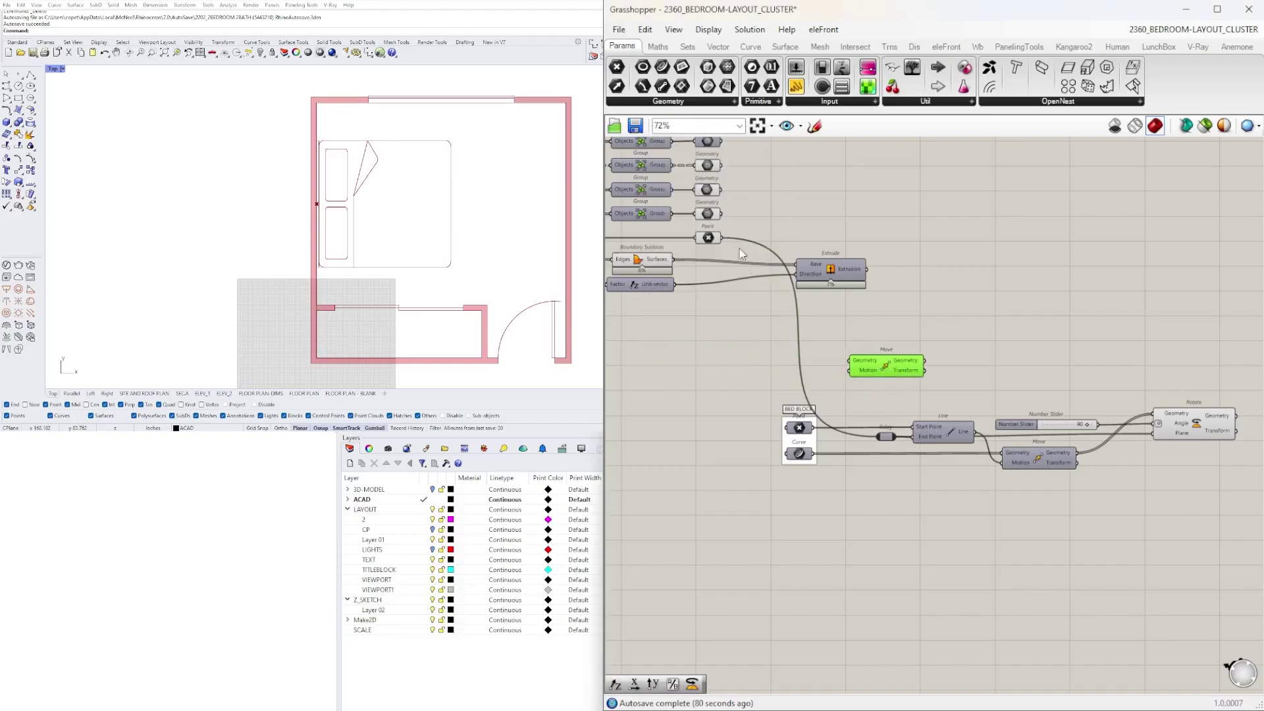
drag(722, 238, 836, 325)
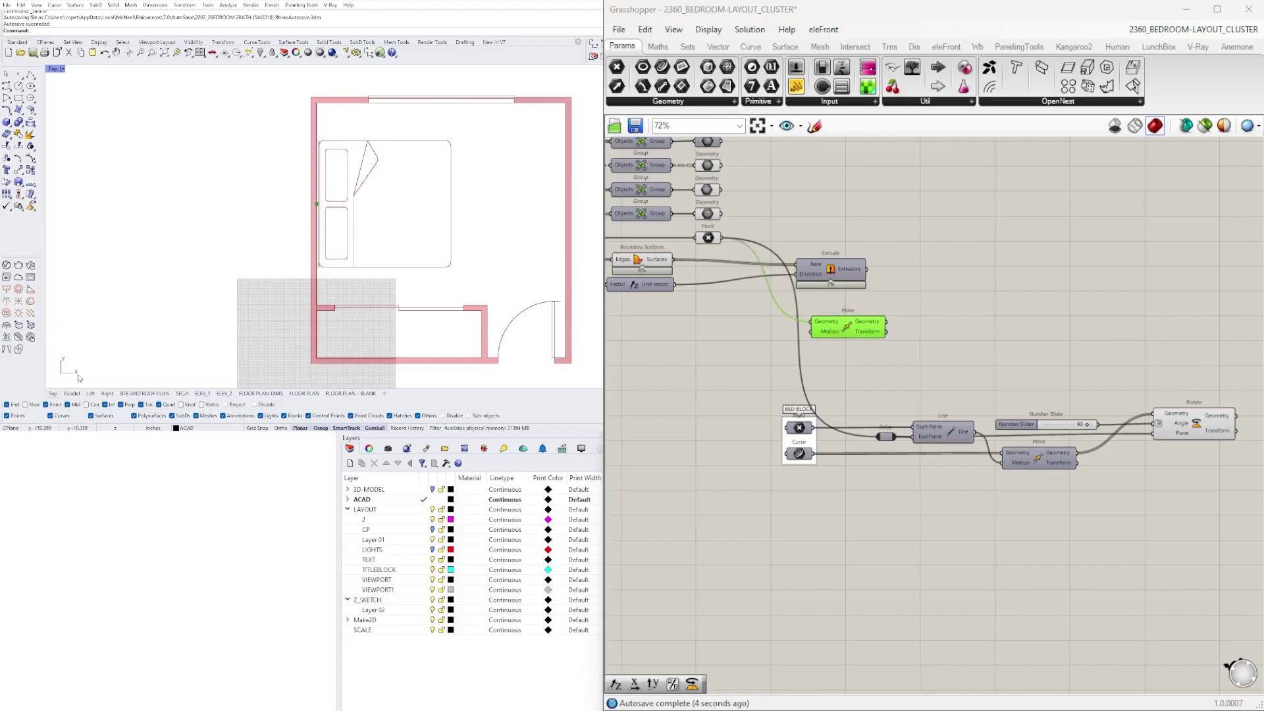
- Add a Unit X component, connect it to the new Move component's Motion input and align it beside that component
double_click(679, 357)
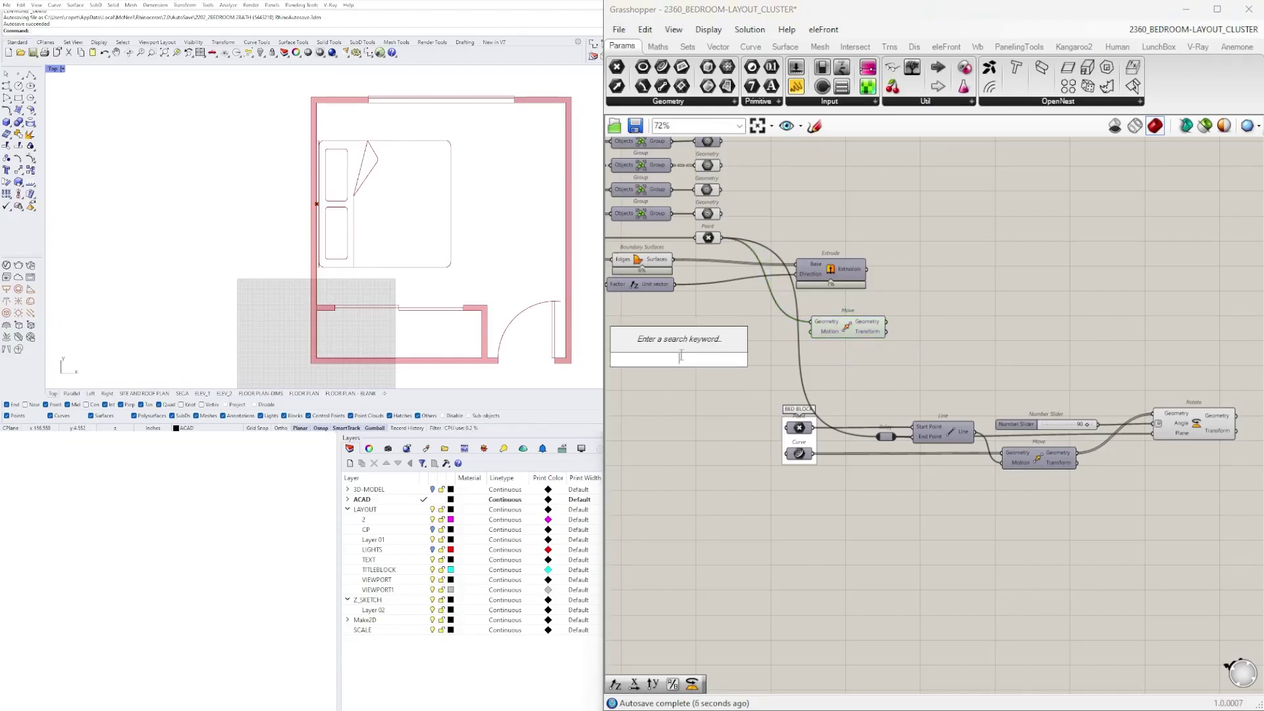
text(x)
click(675, 344)
drag(684, 355, 847, 334)
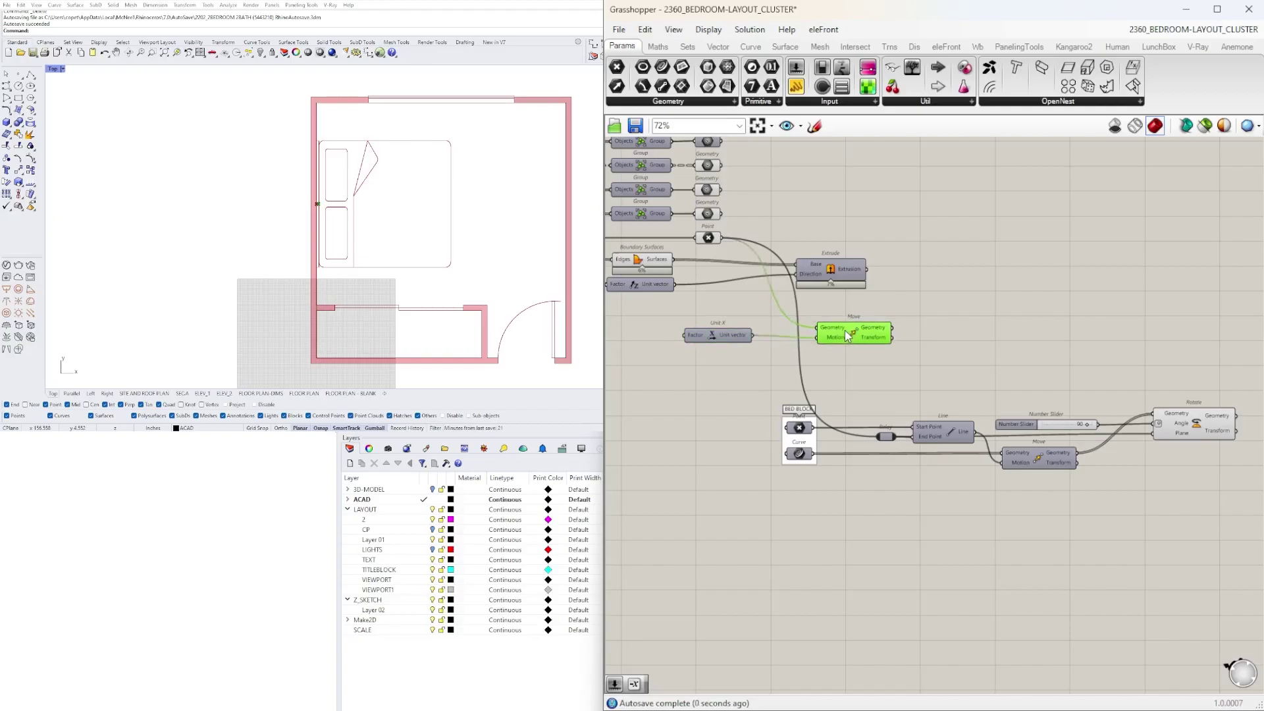
drag(726, 332, 735, 337)
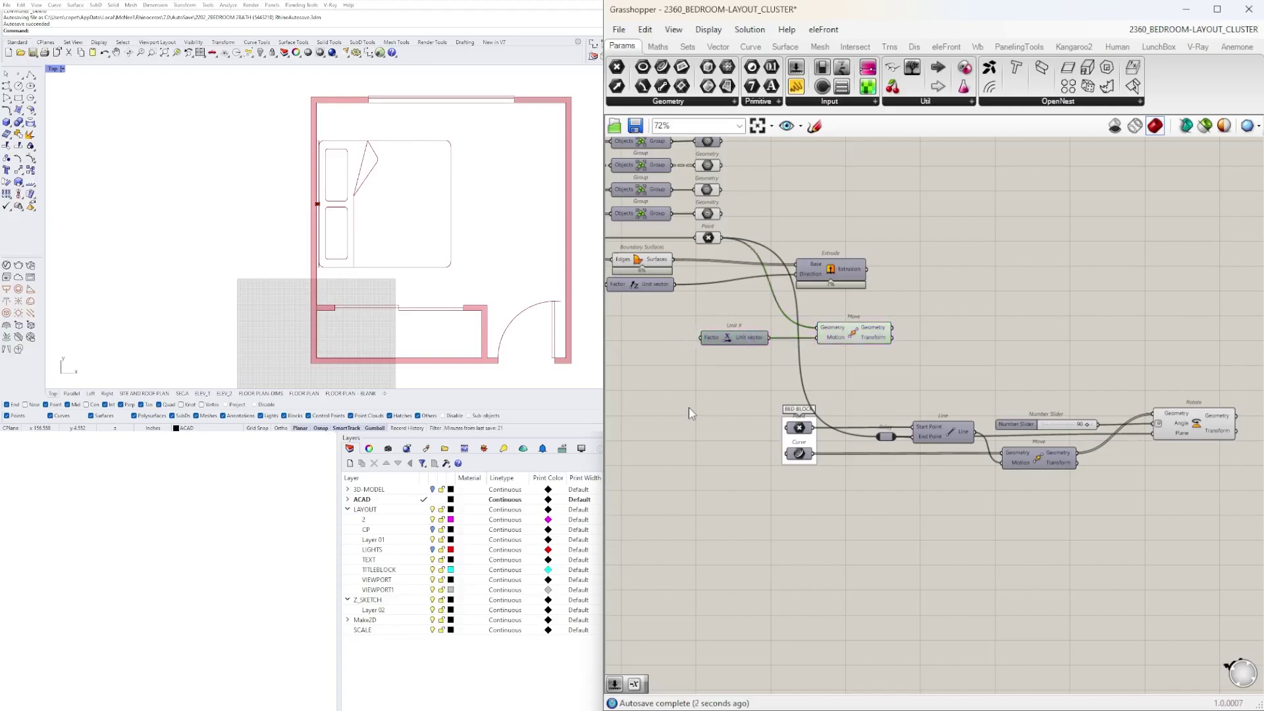
- Add a decimal Number Slider and connect it to the Unit X component's Factor input
right_drag(688, 408, 838, 408)
double_click(698, 379)
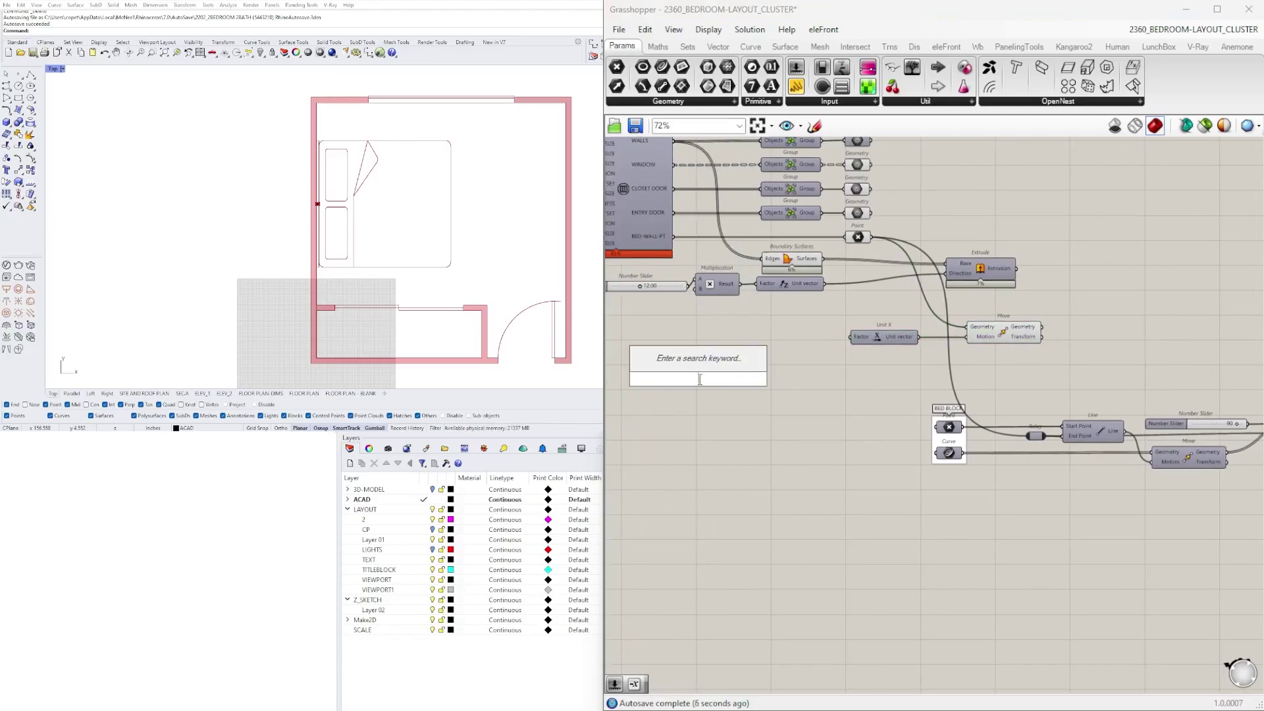
text(2.5)
key(Return)
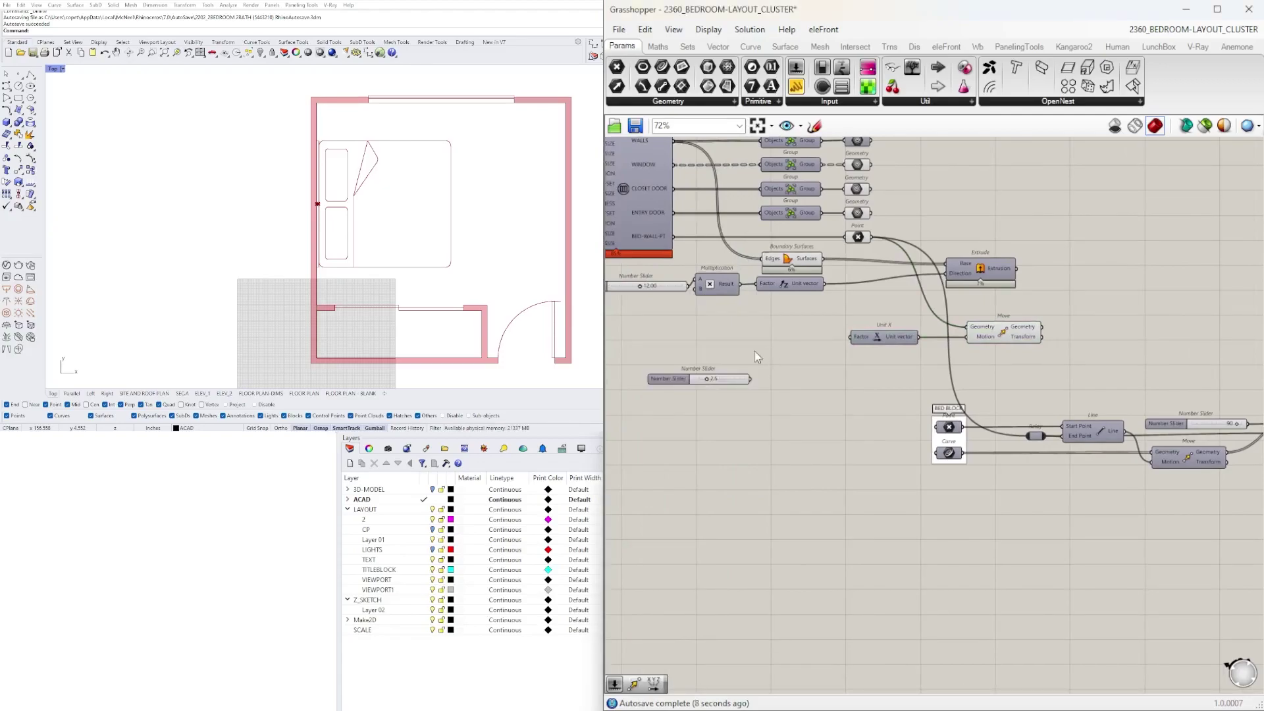
scroll(716, 371, up, 5)
drag(783, 387, 967, 322)
- Set the Unit X factor slider to 3 and align it beside the Unit X component
scroll(862, 299, up, 5)
double_click(990, 317)
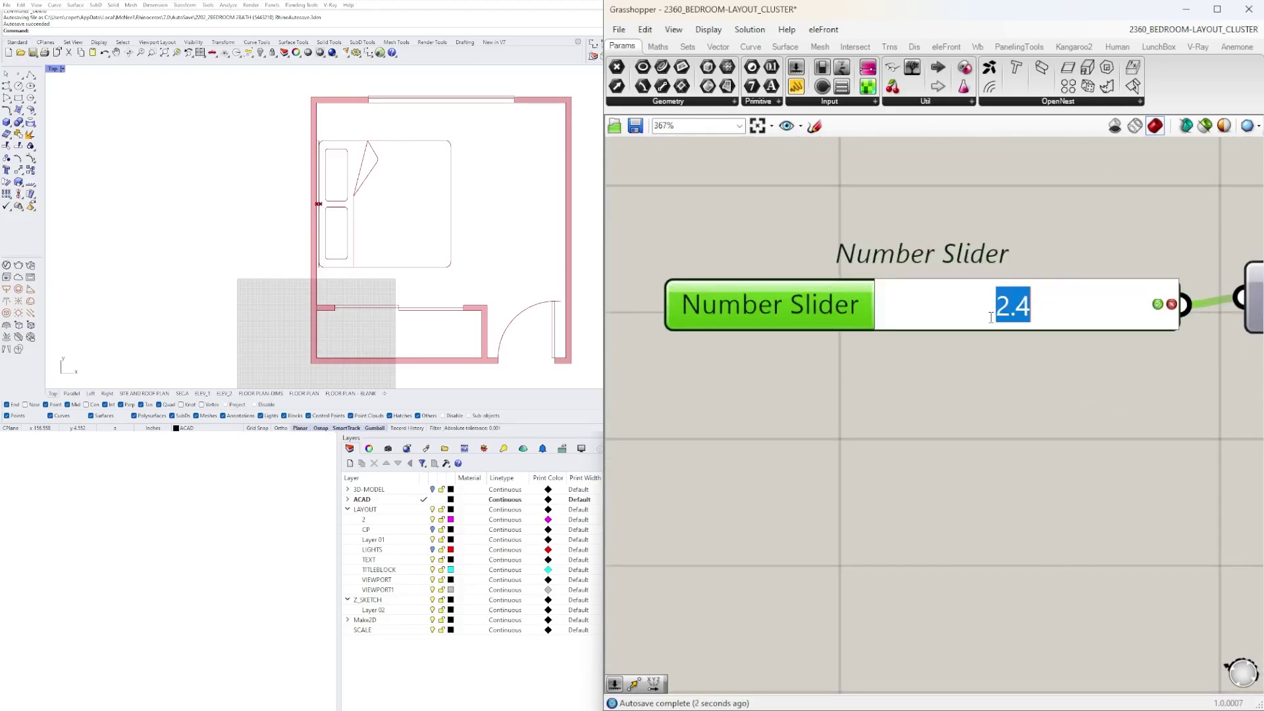
text(3)
key(Return)
click(933, 258)
scroll(839, 416, down, 5)
right_drag(839, 417, 836, 423)
drag(777, 370, 780, 369)
- Connect the new Move component's Geometry output to the Relay in place of the original wall point
click(970, 355)
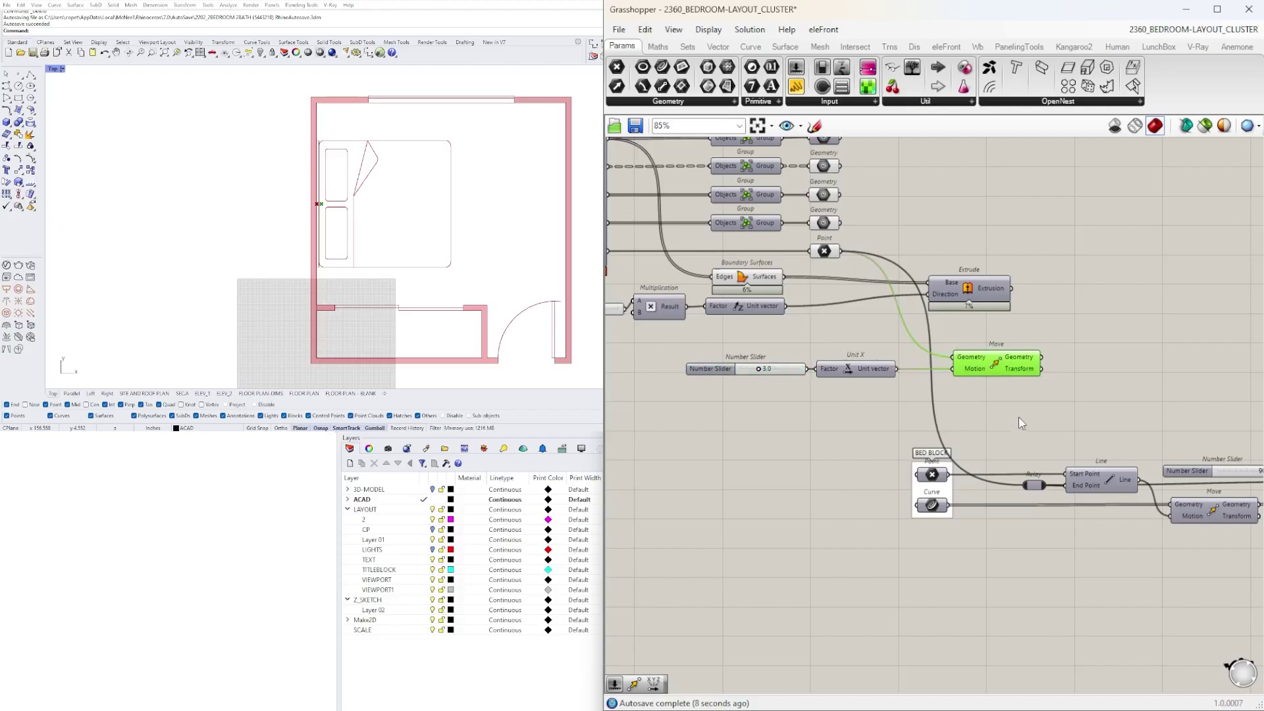
drag(1044, 364, 1025, 487)
click(1033, 487)
scroll(1033, 488, up, 5)
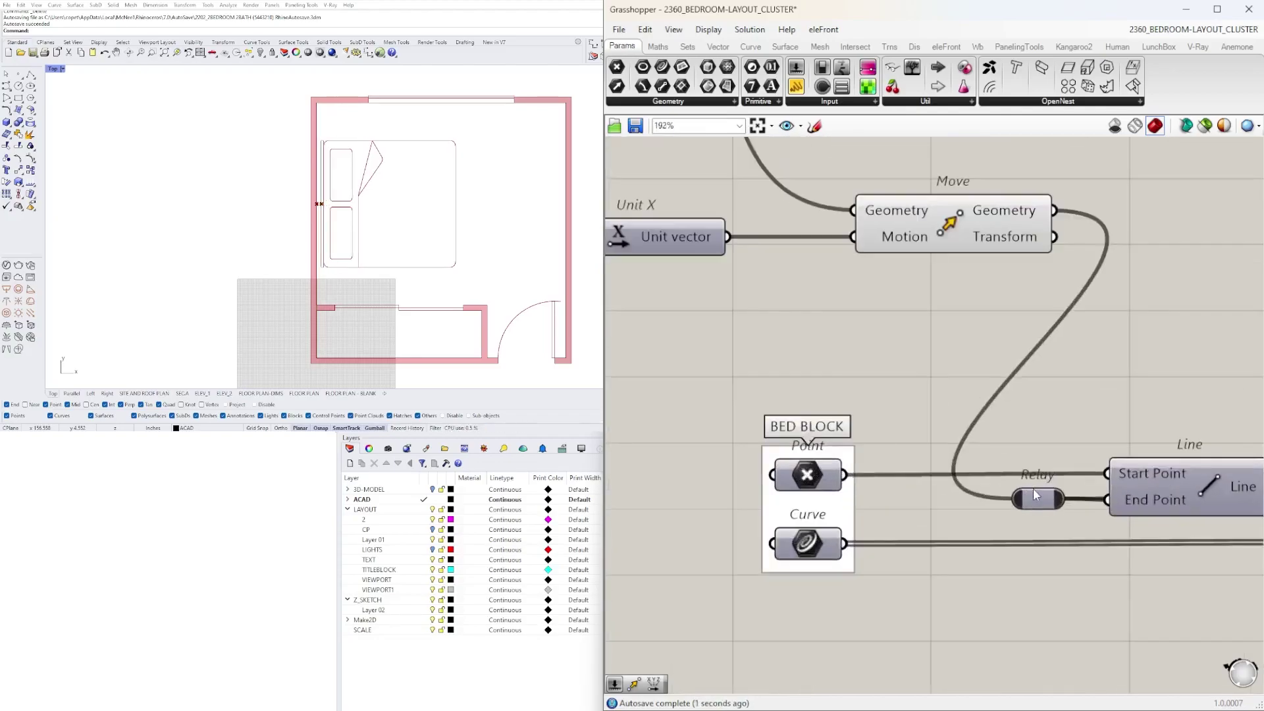
click(1055, 378)
- Set the Unit X factor slider to 3.1
scroll(926, 379, down, 5)
drag(1150, 479, 789, 404)
scroll(916, 394, up, 3)
click(777, 342)
right_drag(790, 347, 823, 341)
scroll(1050, 327, down, 5)
scroll(1140, 340, up, 8)
scroll(807, 364, down, 4)
right_drag(714, 377, 1050, 396)
scroll(826, 310, up, 3)
right_drag(826, 310, 948, 333)
scroll(799, 366, up, 5)
mouse_move(821, 379)
mouse_down()
mouse_move(793, 376)
mouse_move(820, 378)
mouse_up()
scroll(815, 398, down, 3)
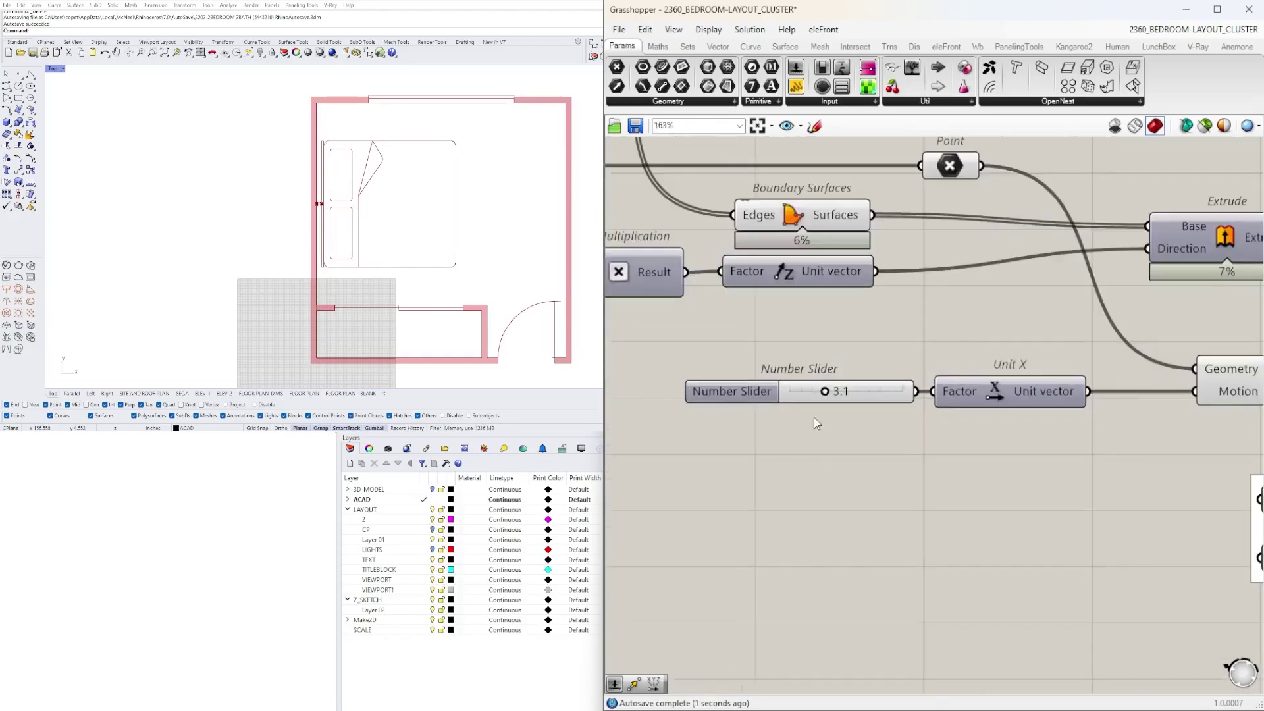
- Rename the Unit X factor slider BED OFFSET FROM WALL and move it left to make room for the longer name
right_click(814, 398)
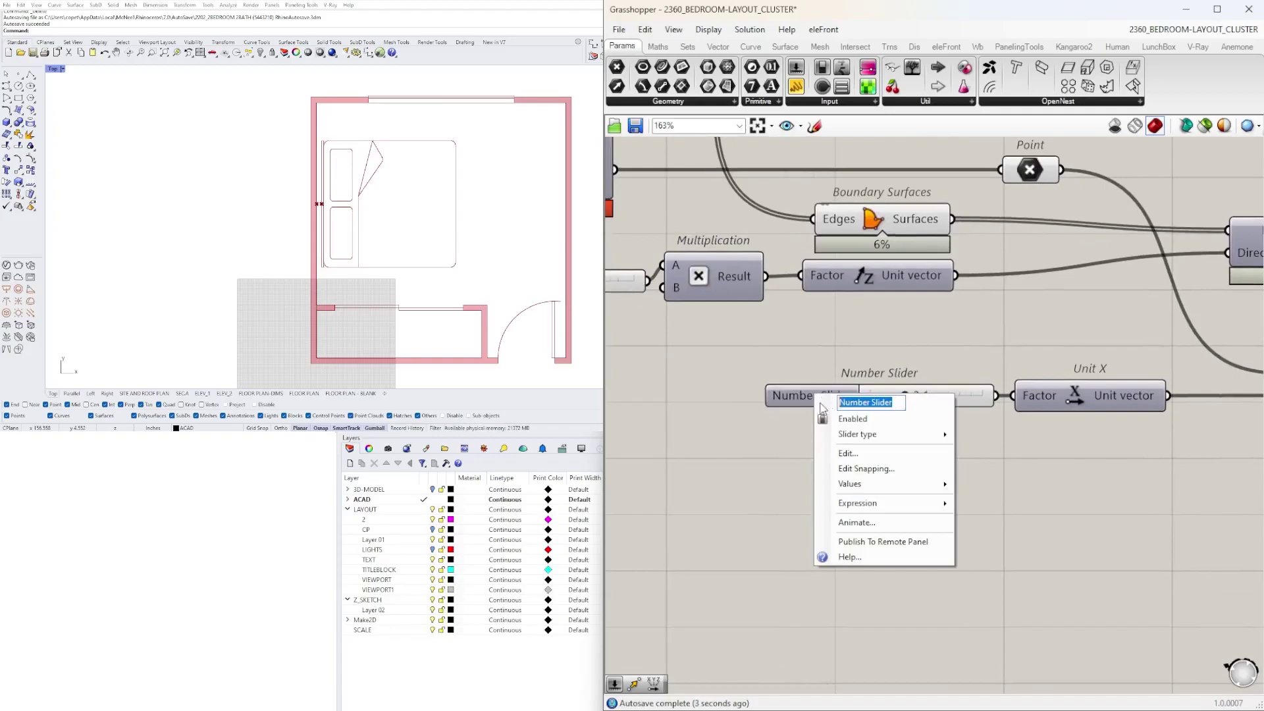
text(BED OFFSET FROM WALL)
key(Return)
drag(820, 404, 742, 405)
click(697, 454)
- Nudge the slider feeding the Multiplication component upward to line it up with the A input
scroll(638, 477, down, 5)
right_drag(631, 478, 1013, 438)
scroll(947, 329, up, 1)
scroll(946, 331, up, 3)
drag(892, 325, 882, 310)
click(881, 346)
scroll(888, 400, down, 4)
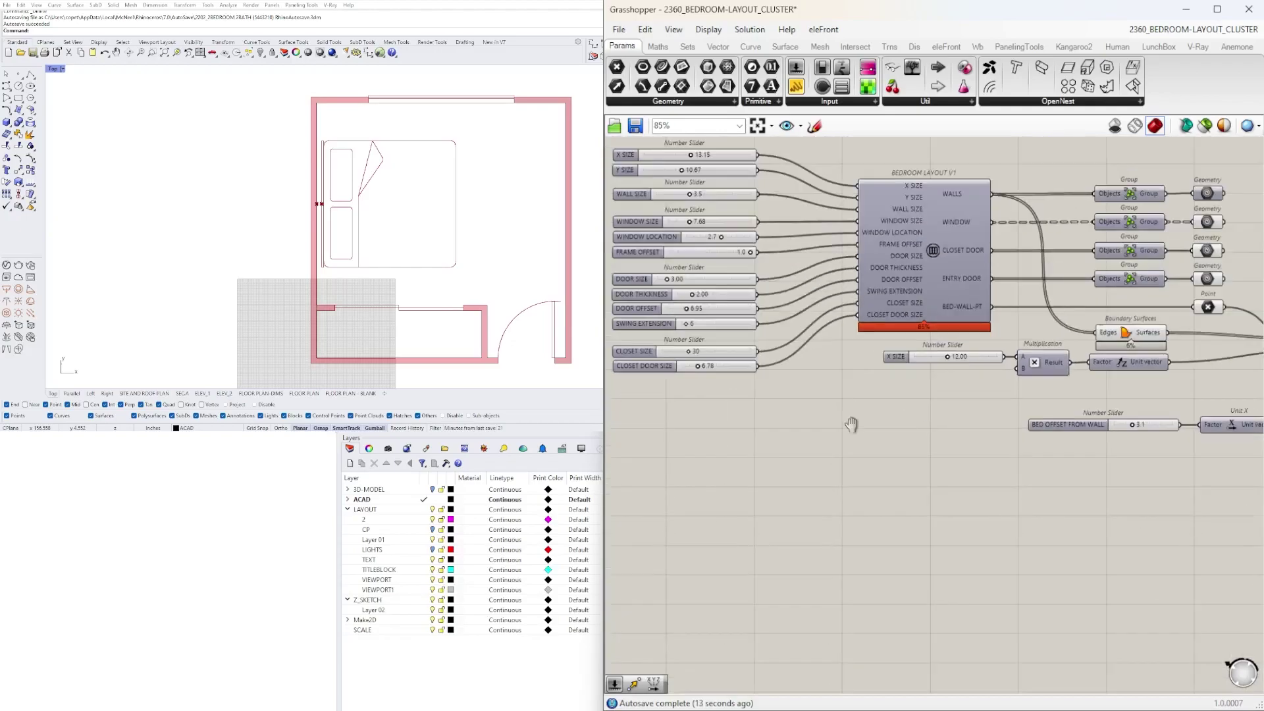
- Set the Y SIZE slider to 13.09 and check the bed's position in the lengthened room
scroll(905, 212, up, 5)
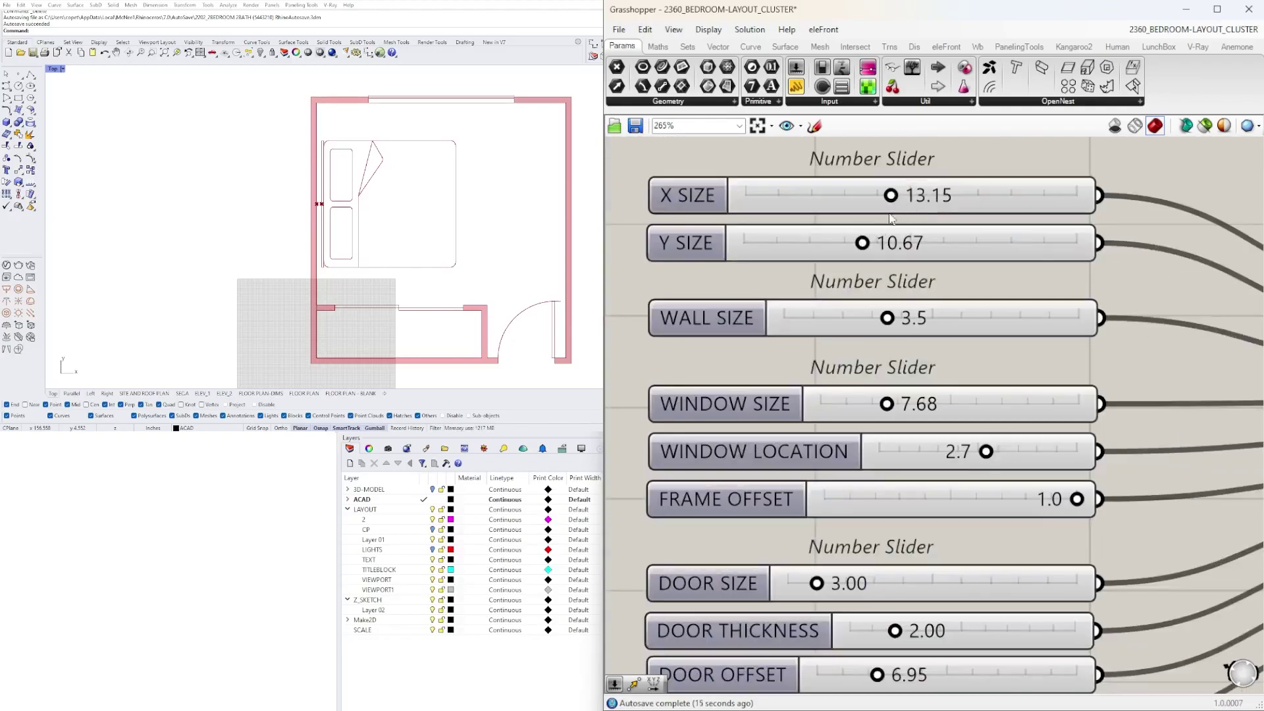
drag(870, 246, 887, 244)
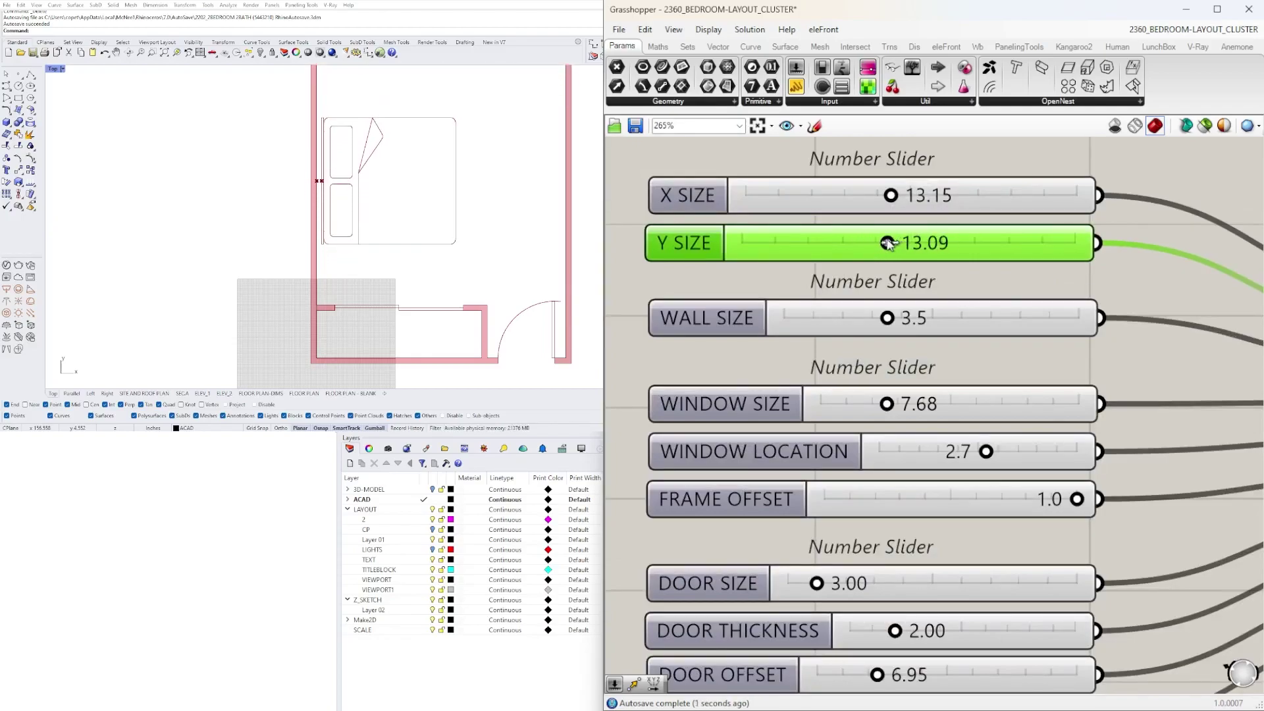
scroll(366, 168, down, 12)
scroll(352, 148, up, 8)
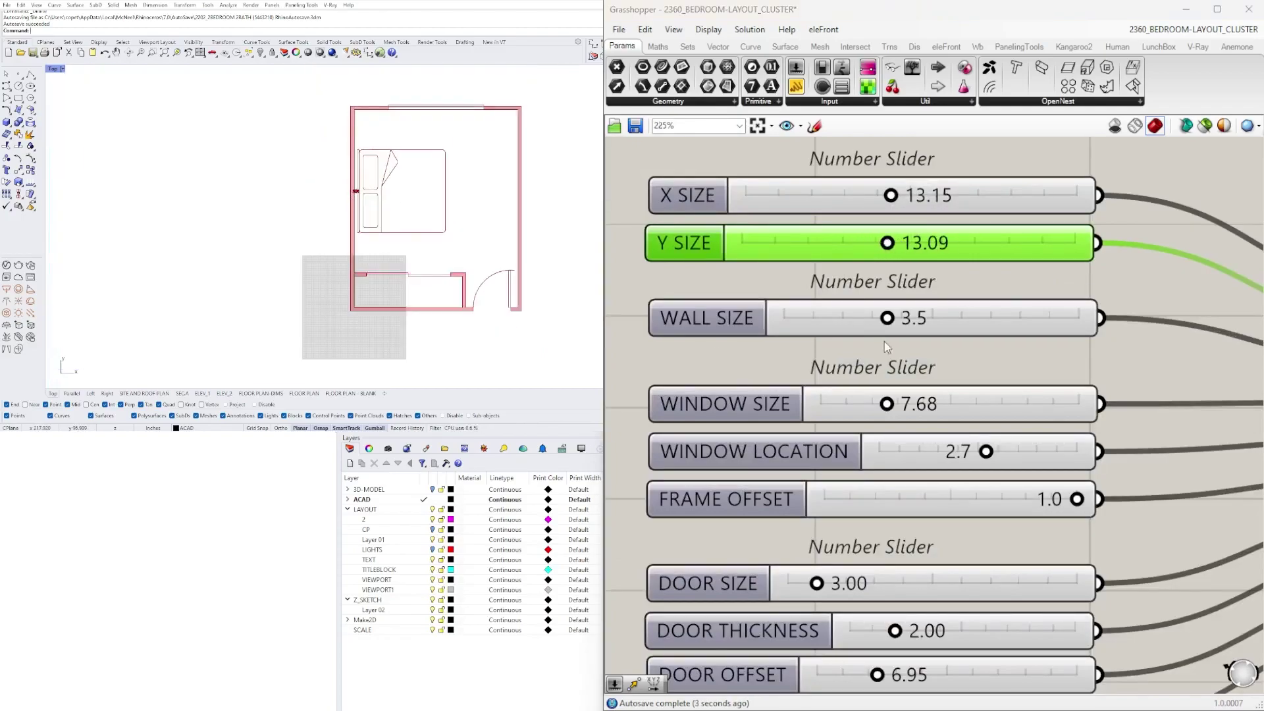
- Examine the bed placement chain from the wall Point through the offset slider, Unit X and Move components
scroll(882, 343, down, 7)
right_drag(885, 346, 632, 276)
right_drag(1053, 434, 843, 420)
mouse_move(1120, 469)
right_down()
mouse_move(981, 431)
mouse_move(944, 391)
right_up()
right_drag(1115, 411, 972, 397)
right_drag(774, 392, 985, 396)
right_drag(739, 398, 812, 424)
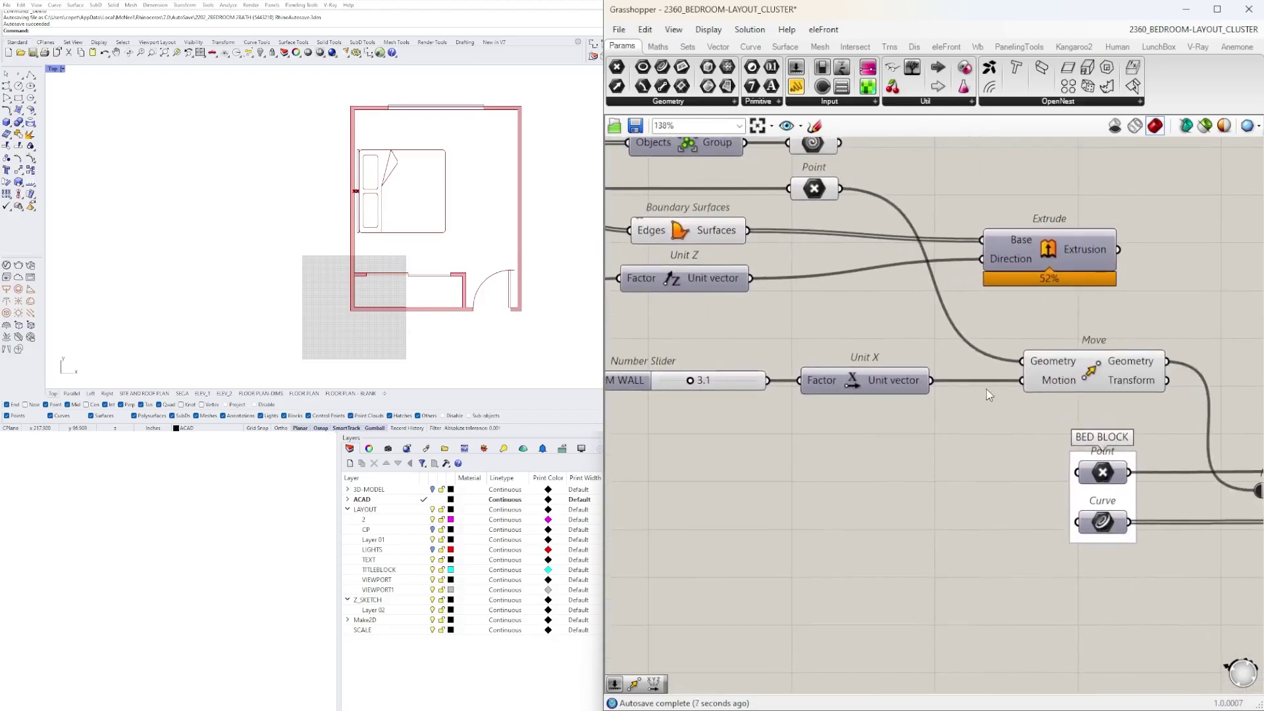
click(1074, 366)
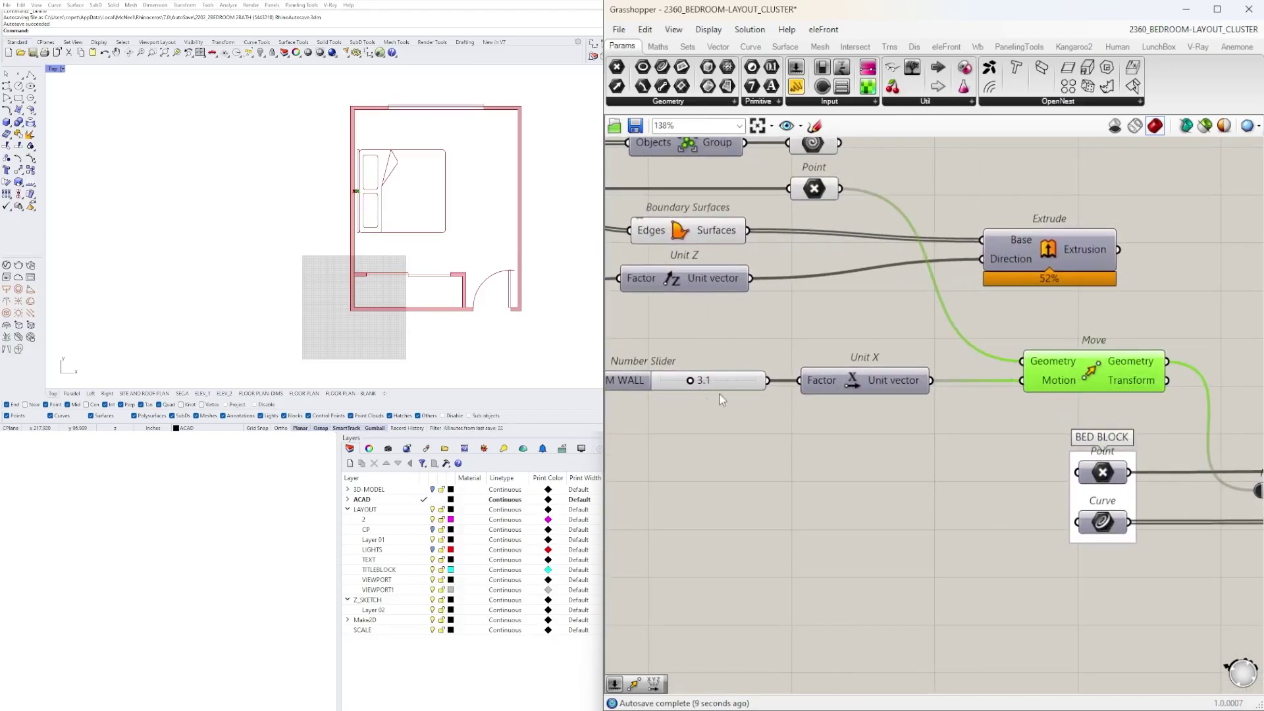
scroll(925, 392, down, 4)
right_drag(1165, 513, 995, 484)
click(997, 510)
right_drag(661, 413, 847, 418)
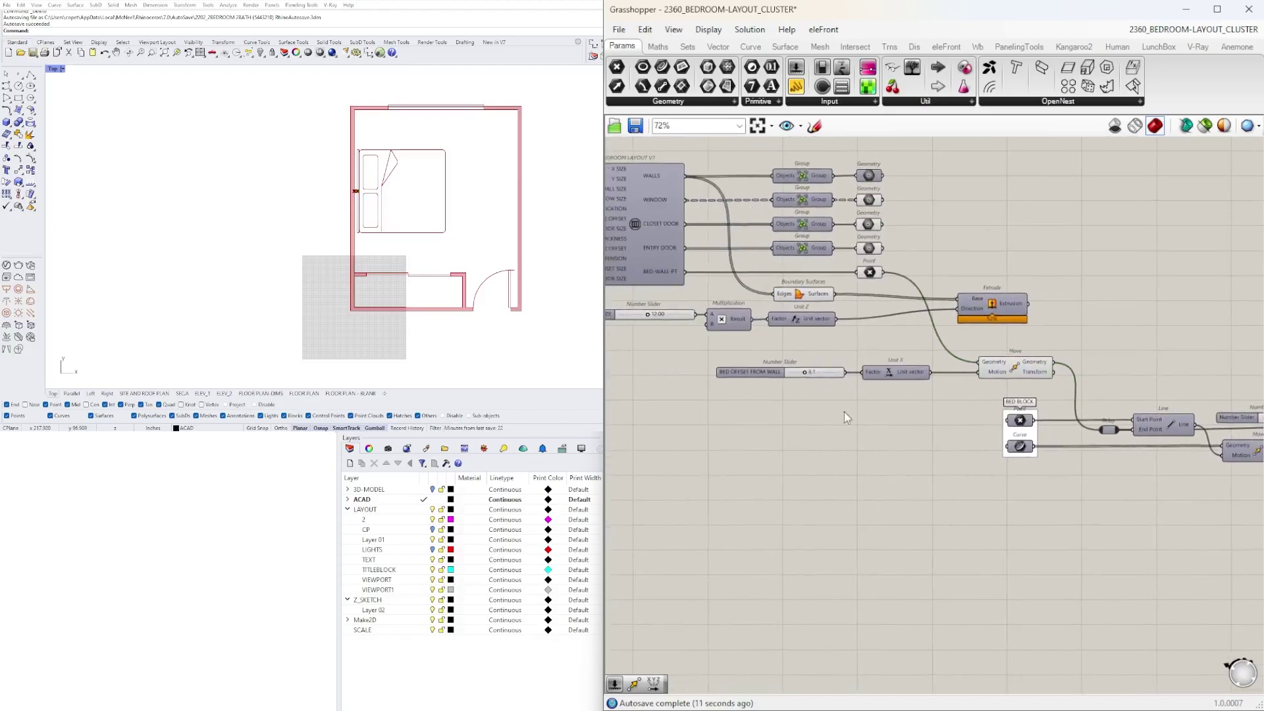
- Add a Vector XYZ component below the Unit X component
scroll(849, 424, up, 2)
double_click(909, 413)
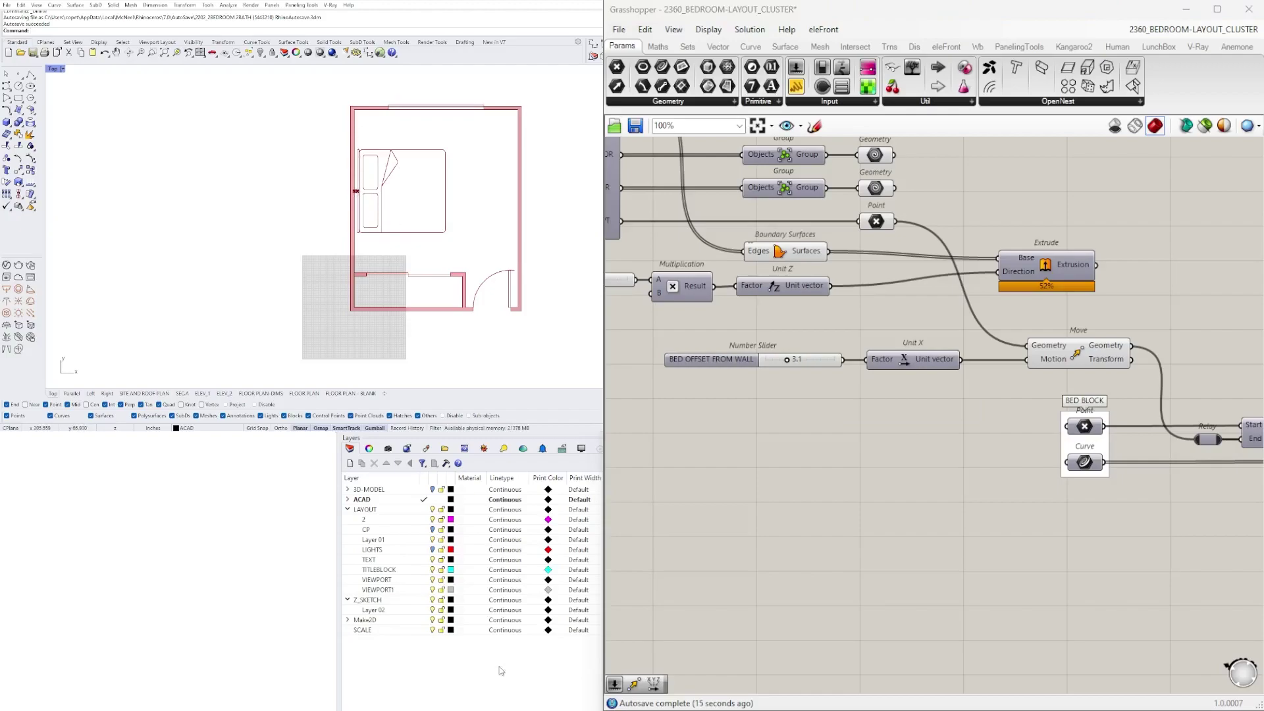
double_click(854, 465)
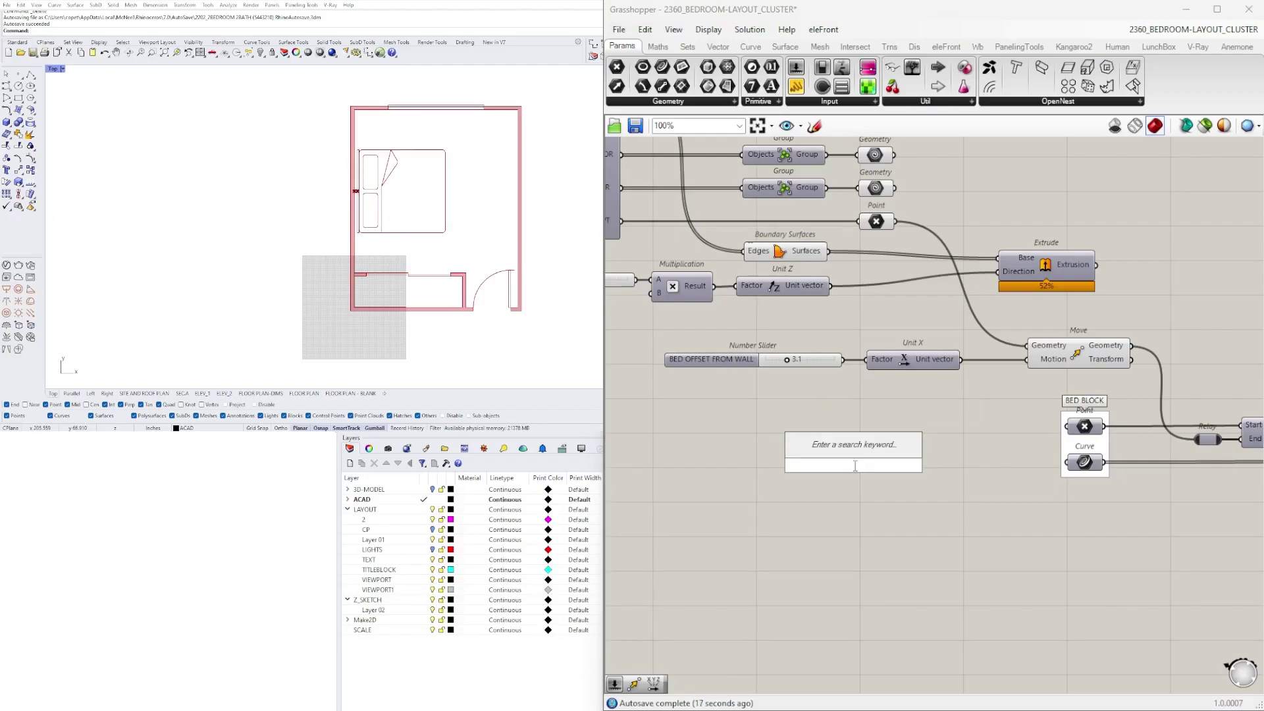
click(900, 361)
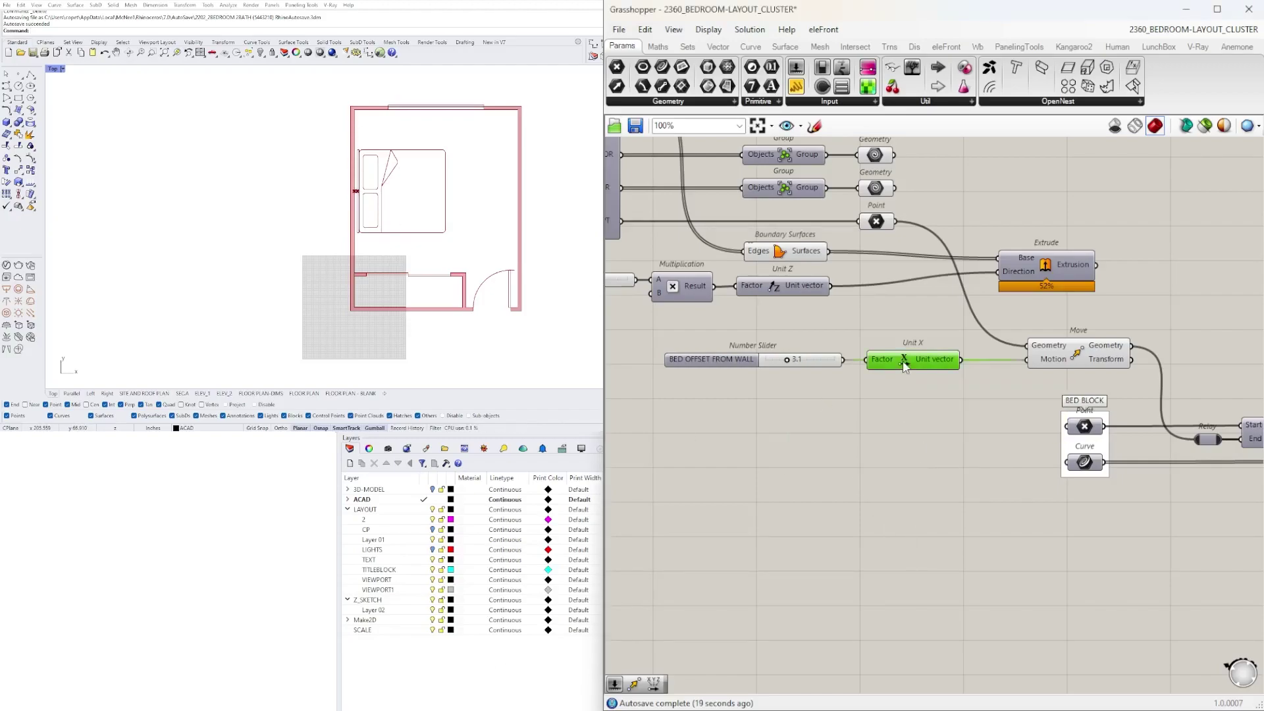
double_click(902, 416)
text(VEC)
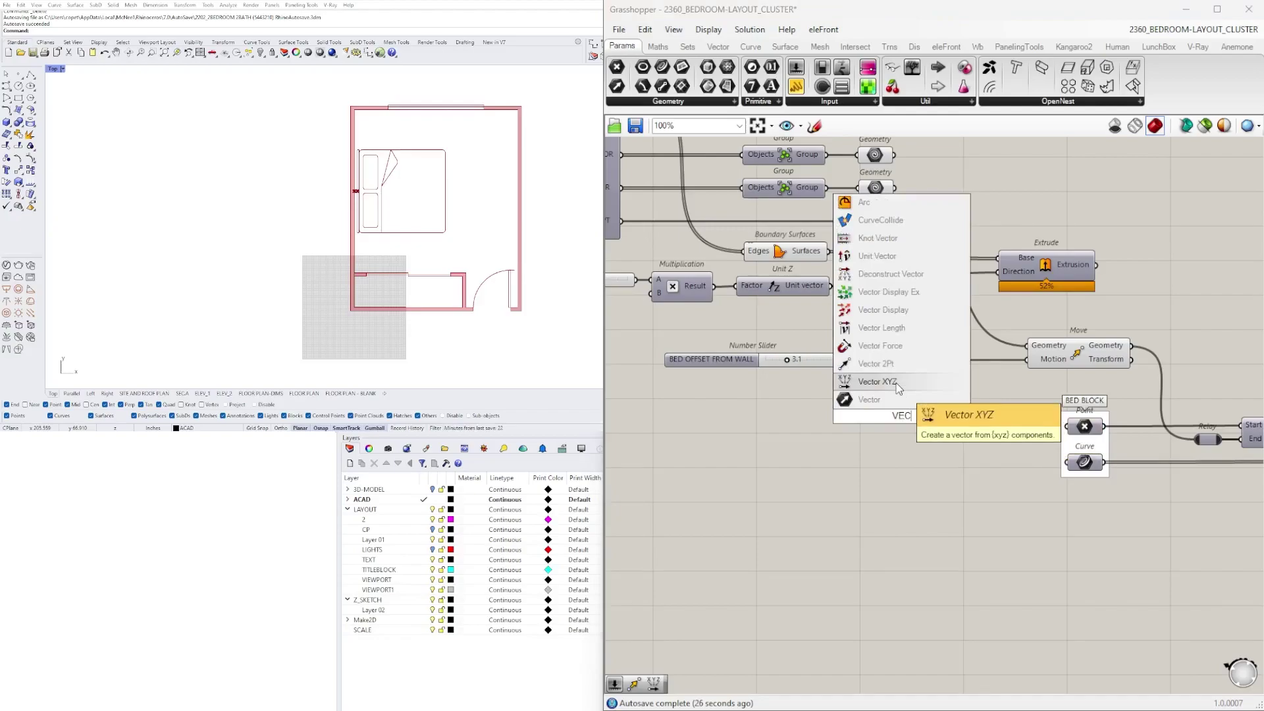
click(897, 383)
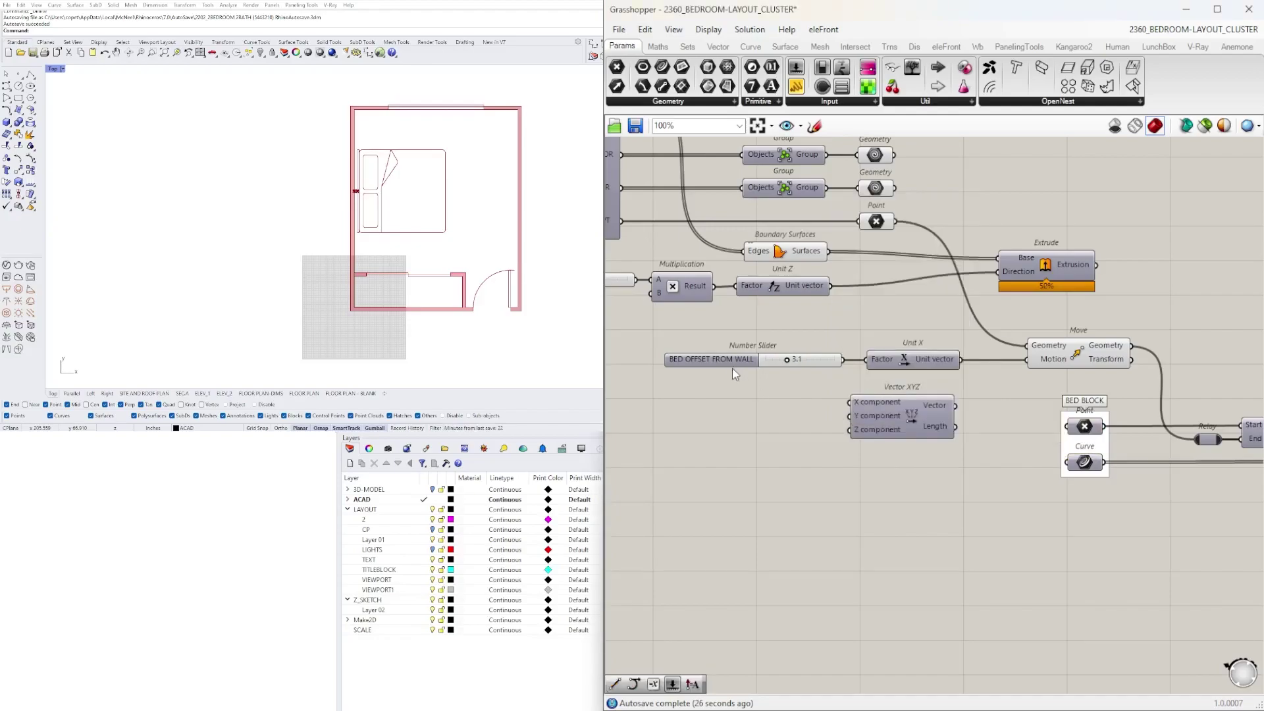
- Replace Unit X with the Vector XYZ, wiring BED OFFSET FROM WALL to its X component and its vector to the Move's Motion
drag(729, 366, 687, 366)
drag(905, 411, 1021, 389)
drag(801, 360, 863, 389)
drag(969, 391, 1026, 360)
click(925, 360)
key(Delete)
drag(920, 398, 919, 369)
click(883, 438)
- Duplicate the BED OFFSET FROM WALL slider just below the original and rename the copy BED SHIFT FROM CENTER
click(670, 362)
right_drag(683, 379, 751, 387)
alt+drag(739, 377, 739, 396)
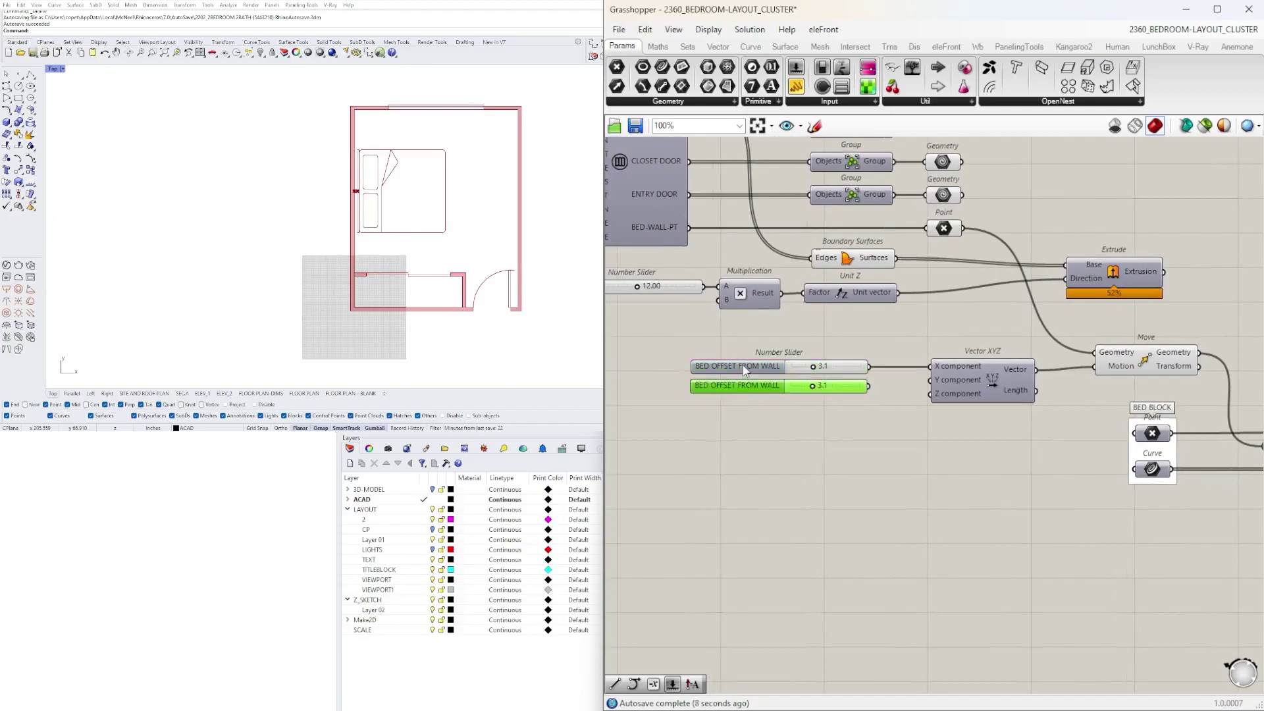
right_click(745, 391)
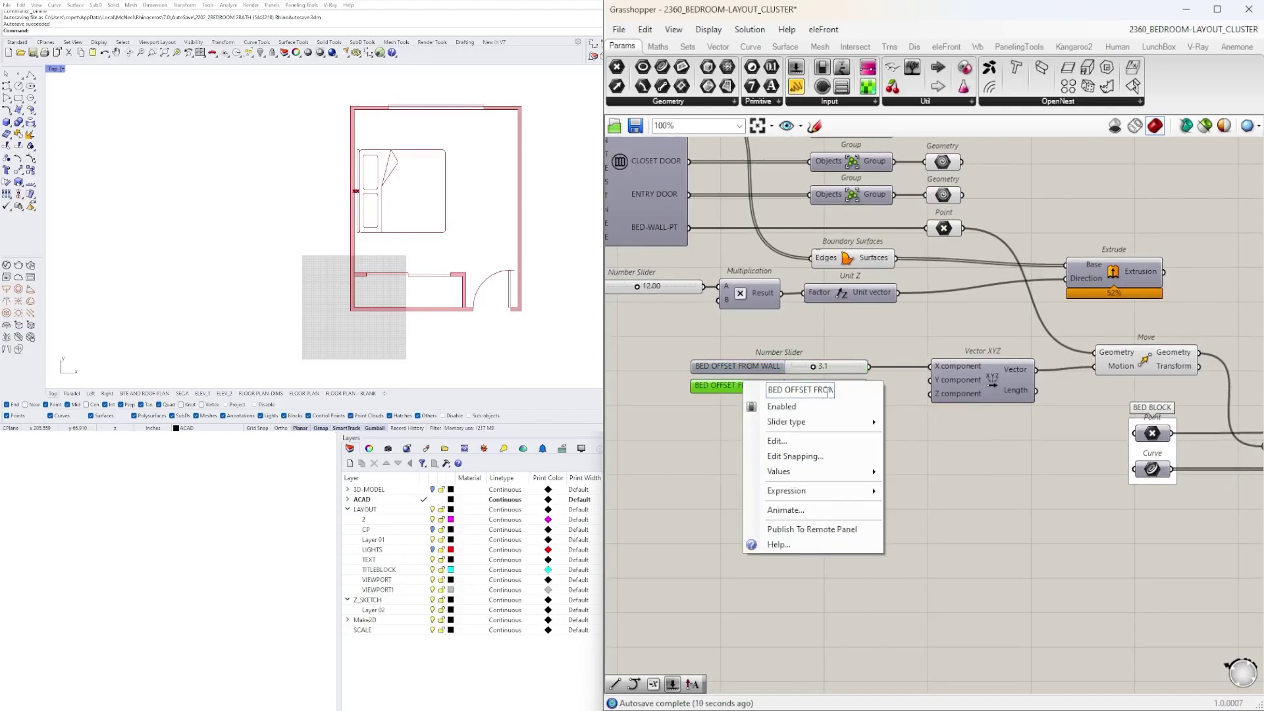
key(ctrl+a)
text(BE)
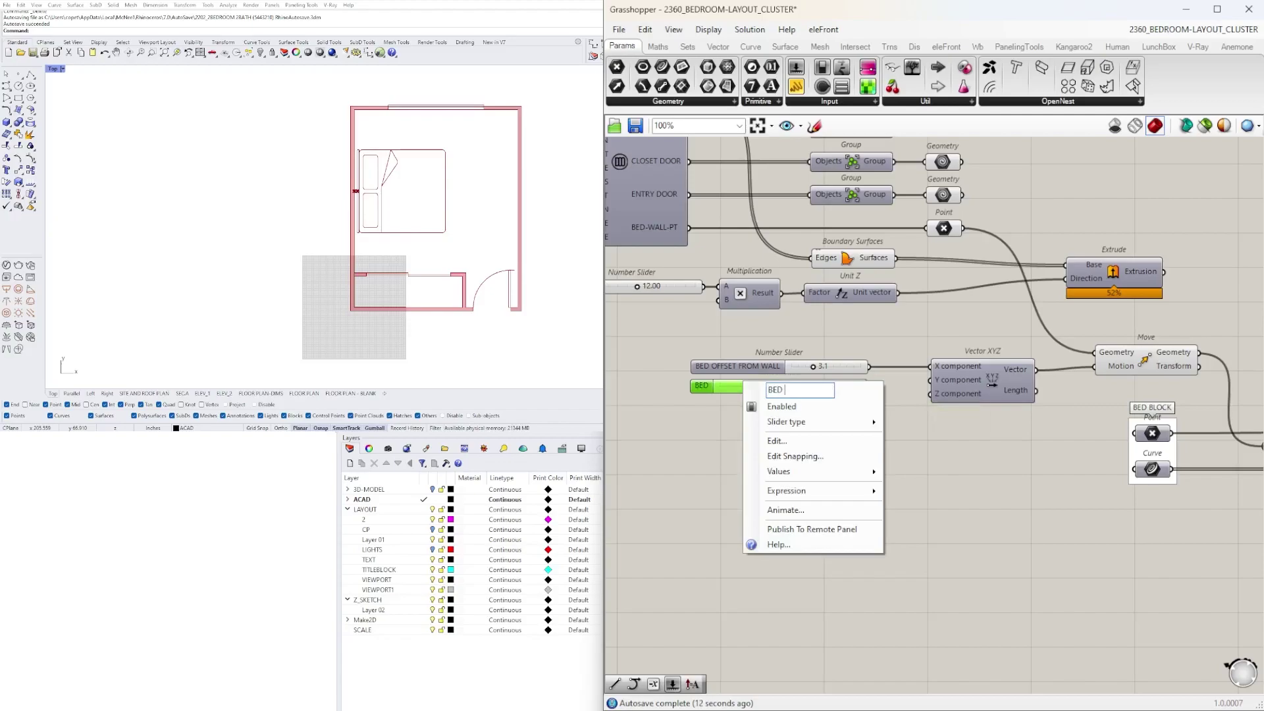
text(D SHIFT FROM)
text( CENTER)
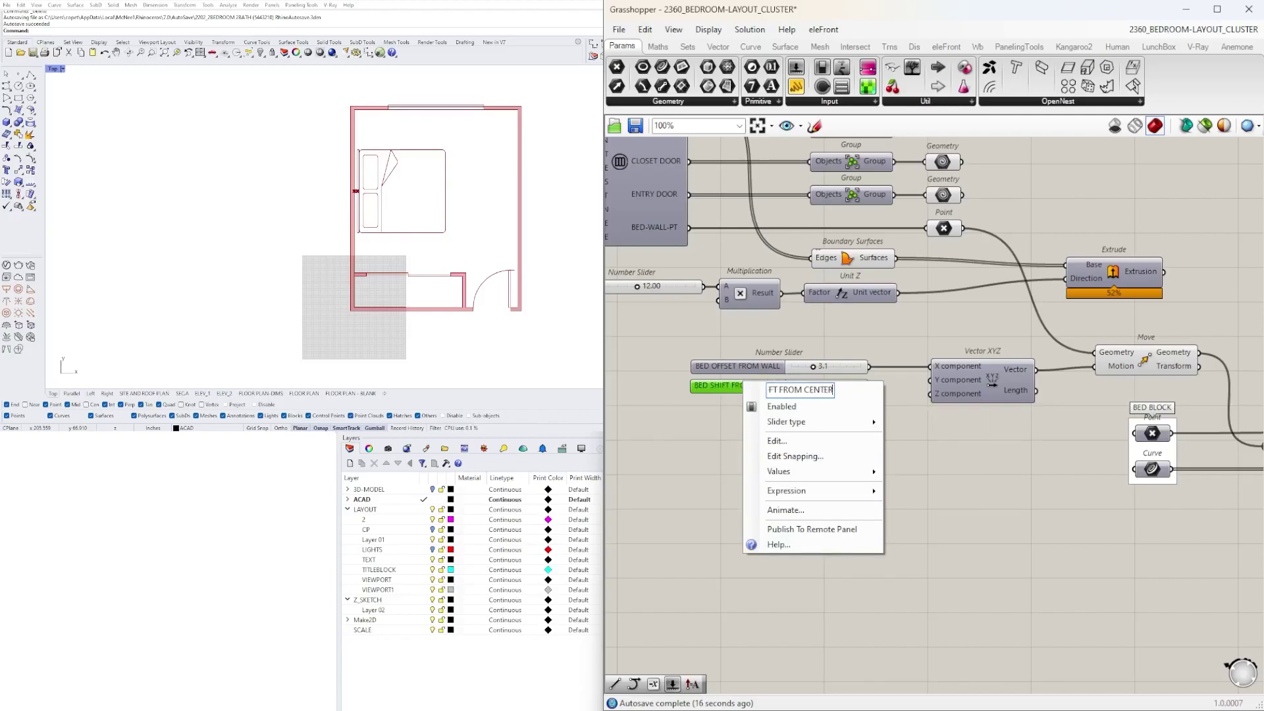
key(Return)
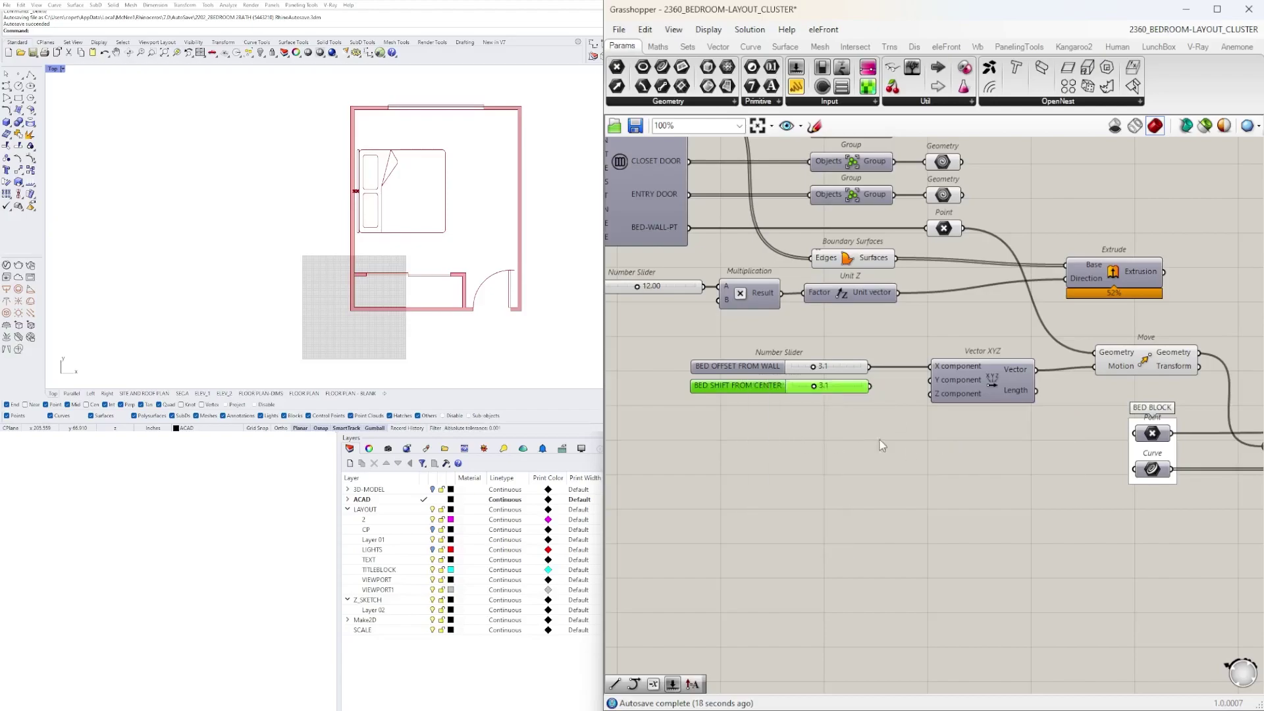
- Set the BED SHIFT FROM CENTER slider's numeric domain to a minimum of -20 and a maximum of 20
scroll(801, 379, up, 3)
double_click(780, 385)
double_click(660, 420)
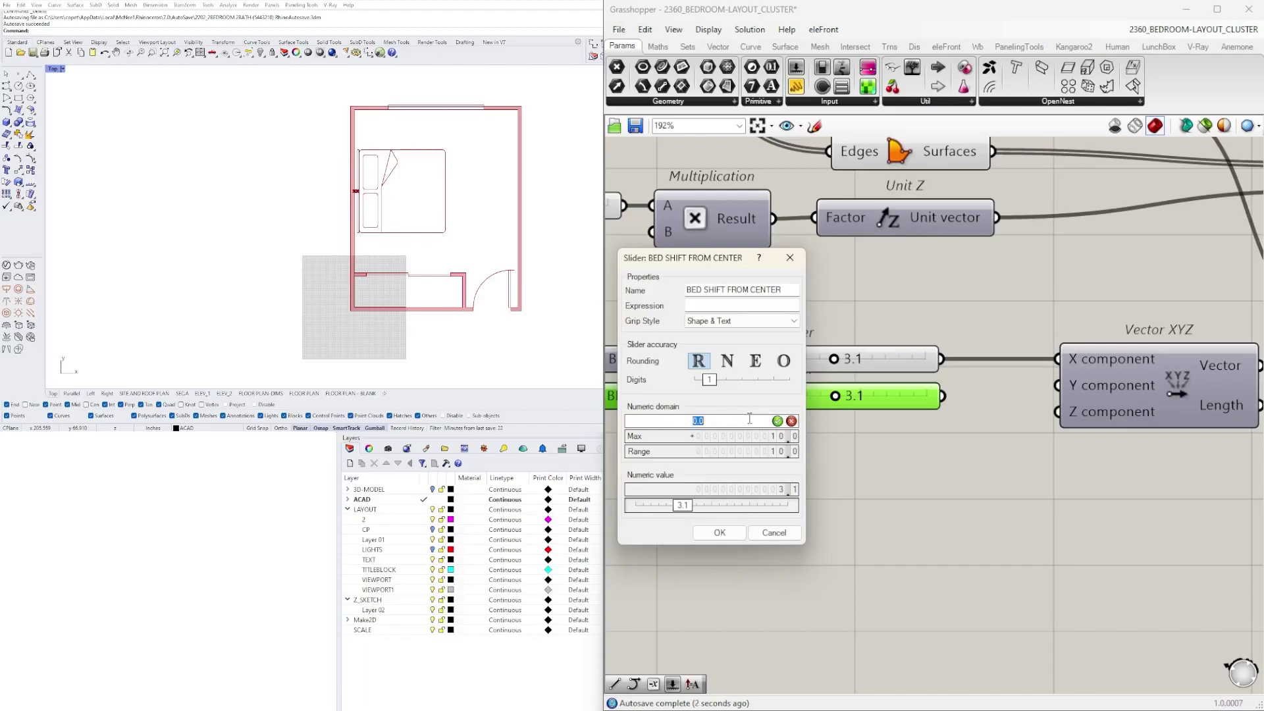
key(Return)
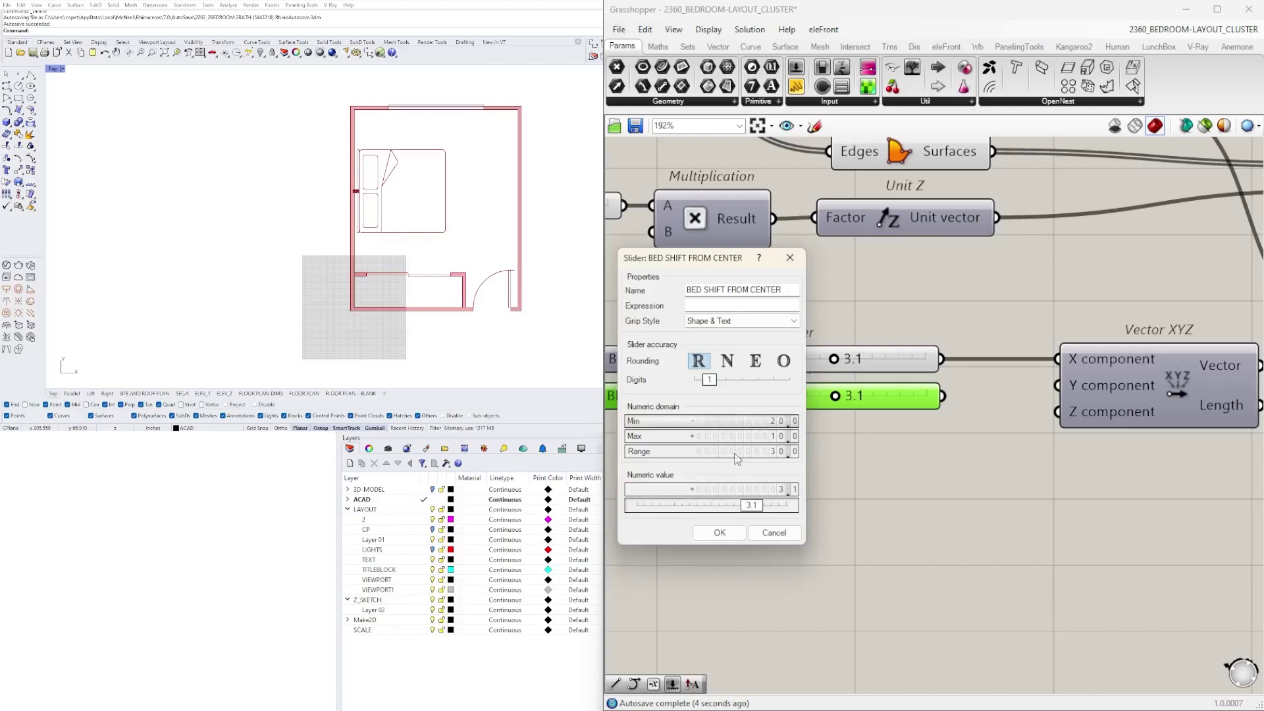
double_click(722, 437)
text(20)
key(Return)
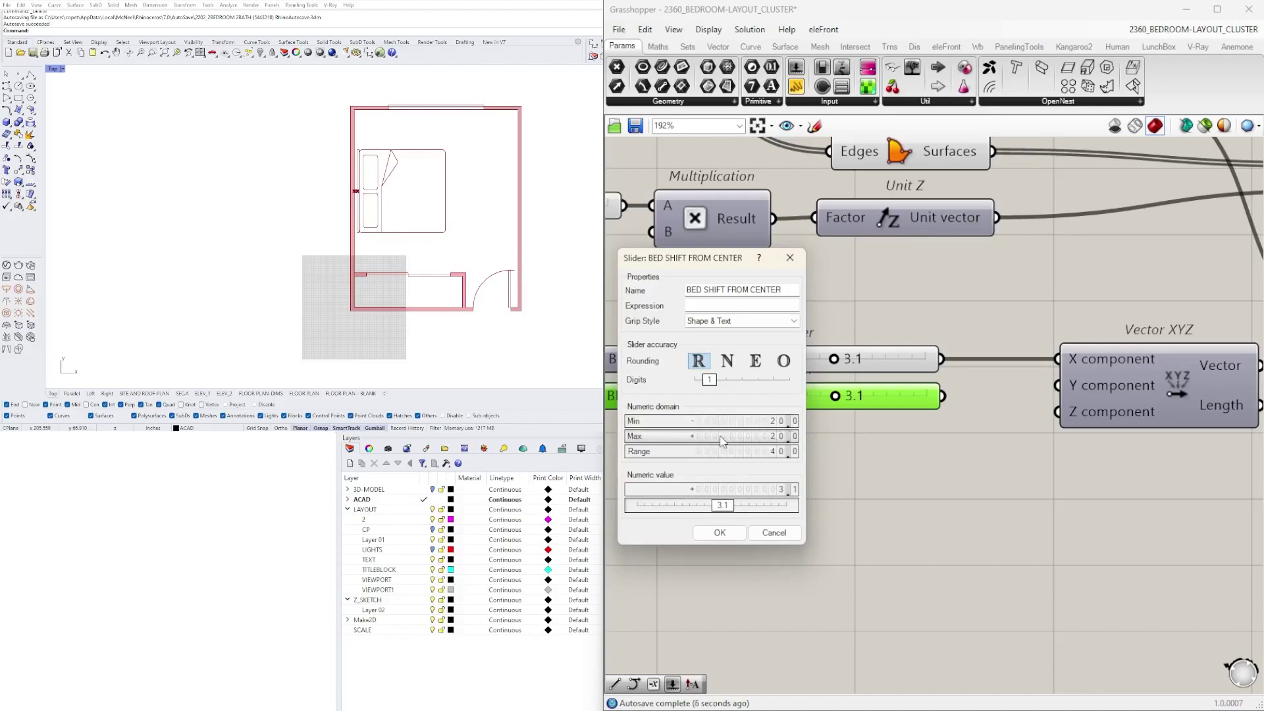
click(719, 532)
click(863, 504)
- Connect the BED SHIFT FROM CENTER slider to the Y component input of the Vector XYZ
scroll(864, 506, down, 3)
right_drag(952, 485, 931, 408)
scroll(842, 455, down, 3)
scroll(874, 431, up, 3)
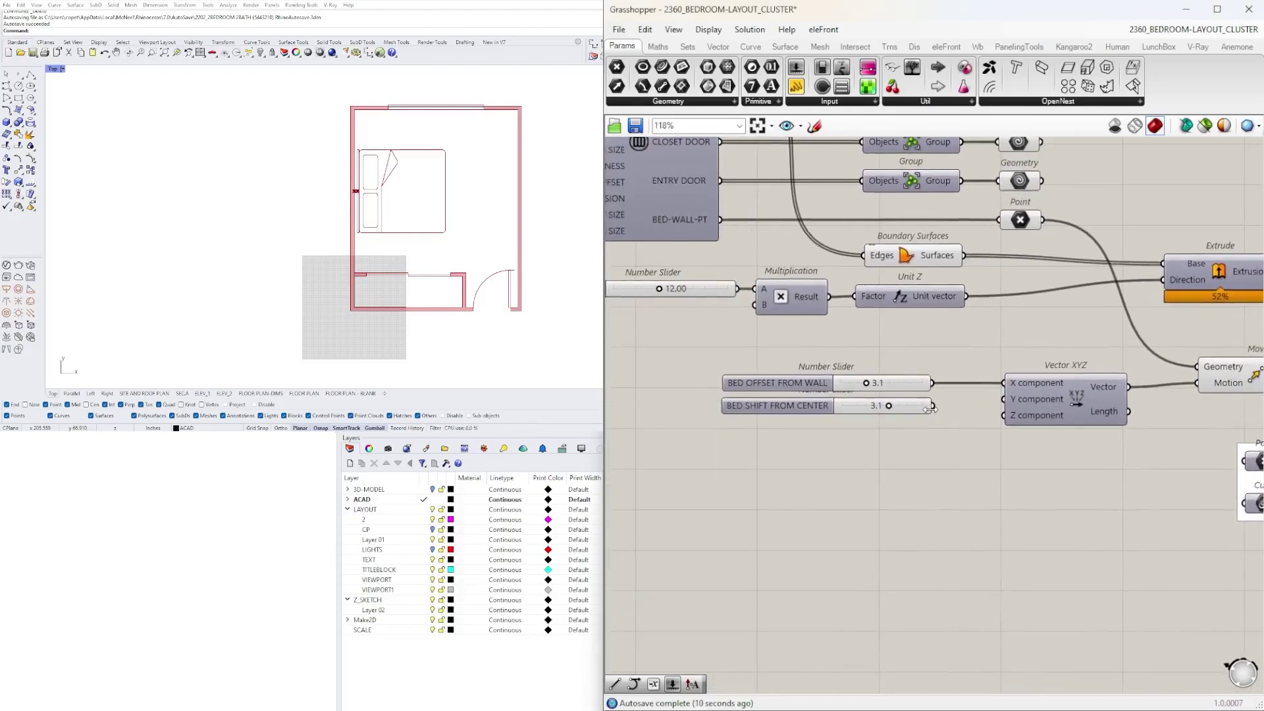
drag(933, 405, 1003, 399)
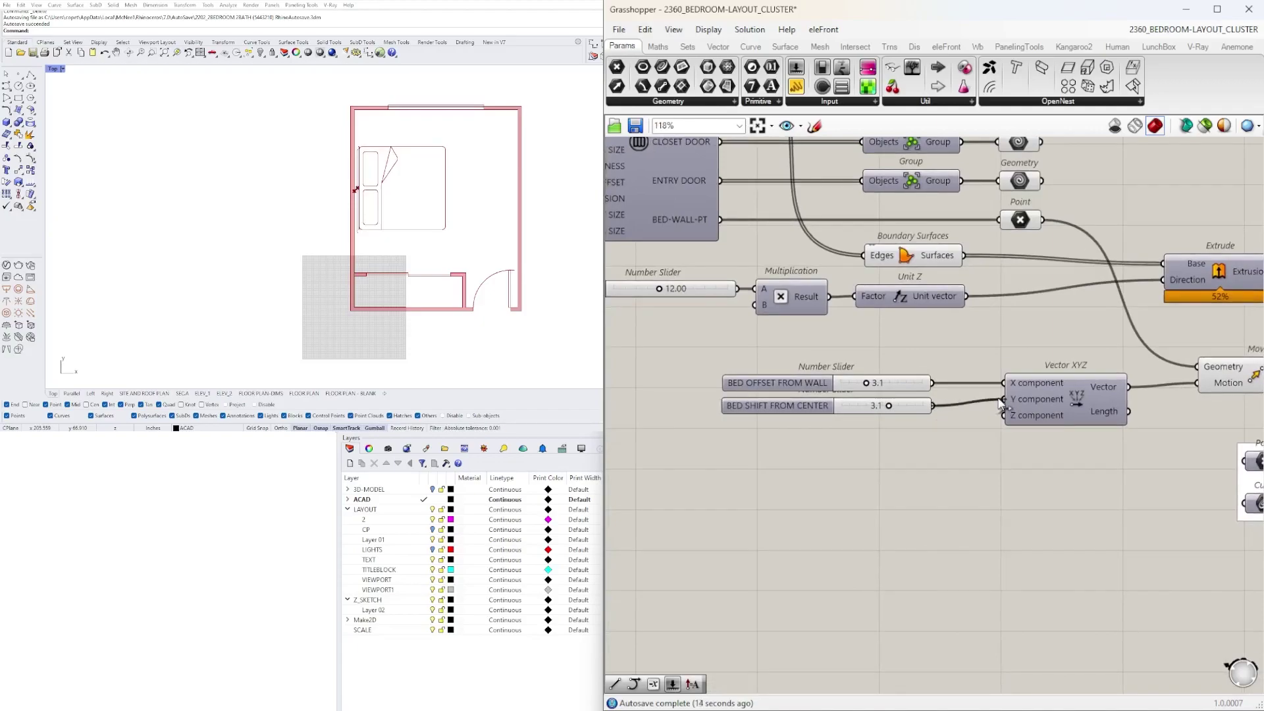
- Set the BED SHIFT FROM CENTER slider to 0
scroll(846, 406, up, 4)
mouse_move(941, 405)
mouse_down()
mouse_move(836, 404)
mouse_move(918, 405)
mouse_up()
double_click(915, 406)
text(0)
key(Return)
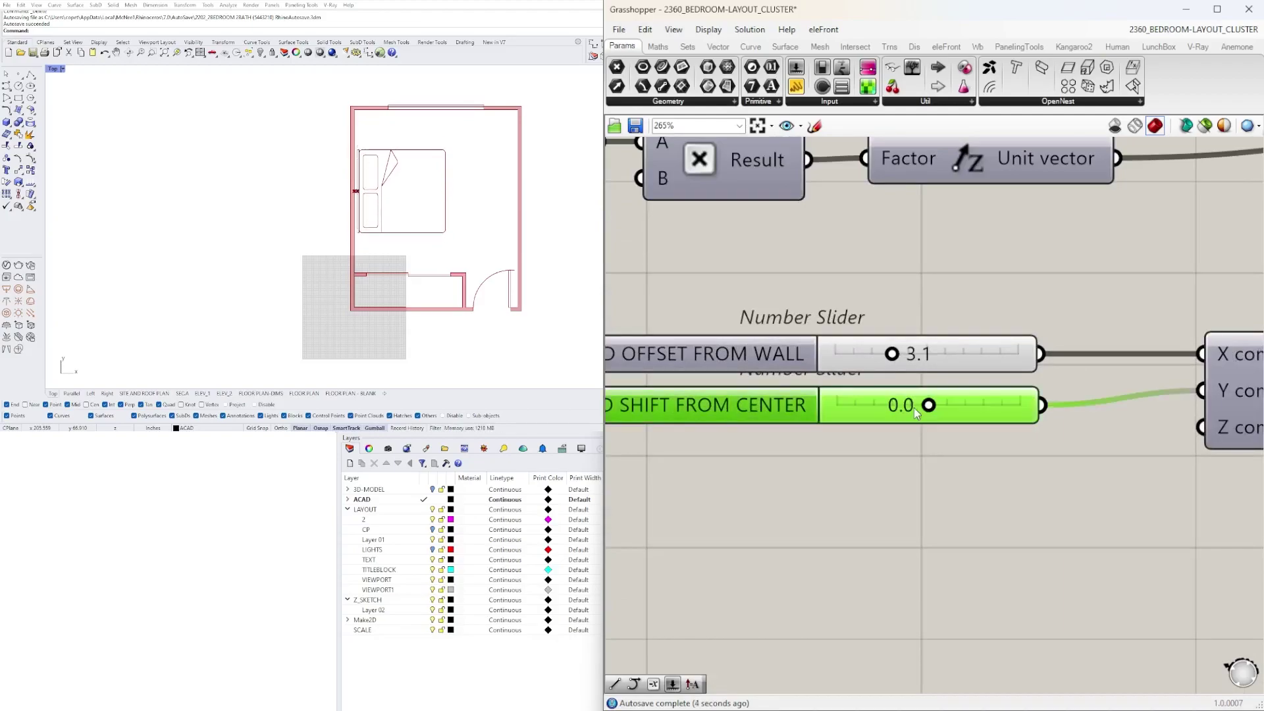
- Examine the bed placement chain through to the rotation and the bed's gap from the wall in the plan
scroll(835, 428, down, 4)
scroll(836, 428, down, 5)
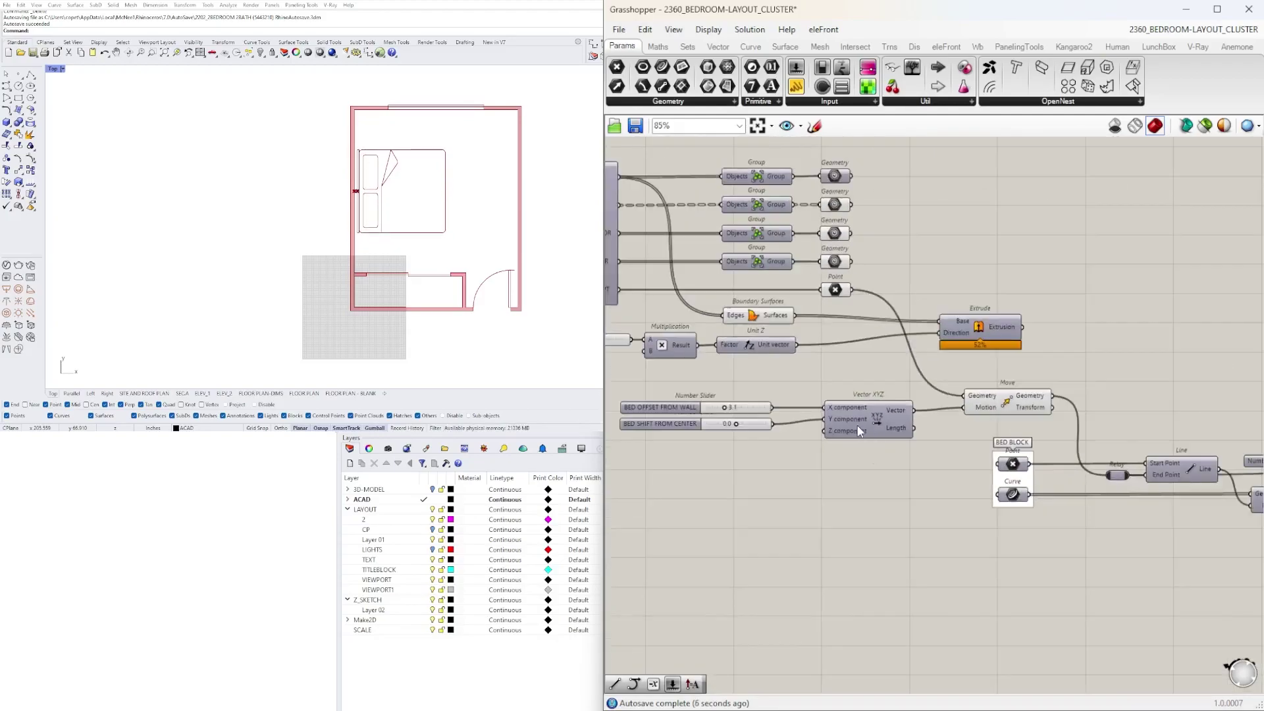
drag(1120, 502, 750, 376)
scroll(839, 396, up, 5)
click(914, 338)
scroll(858, 359, down, 4)
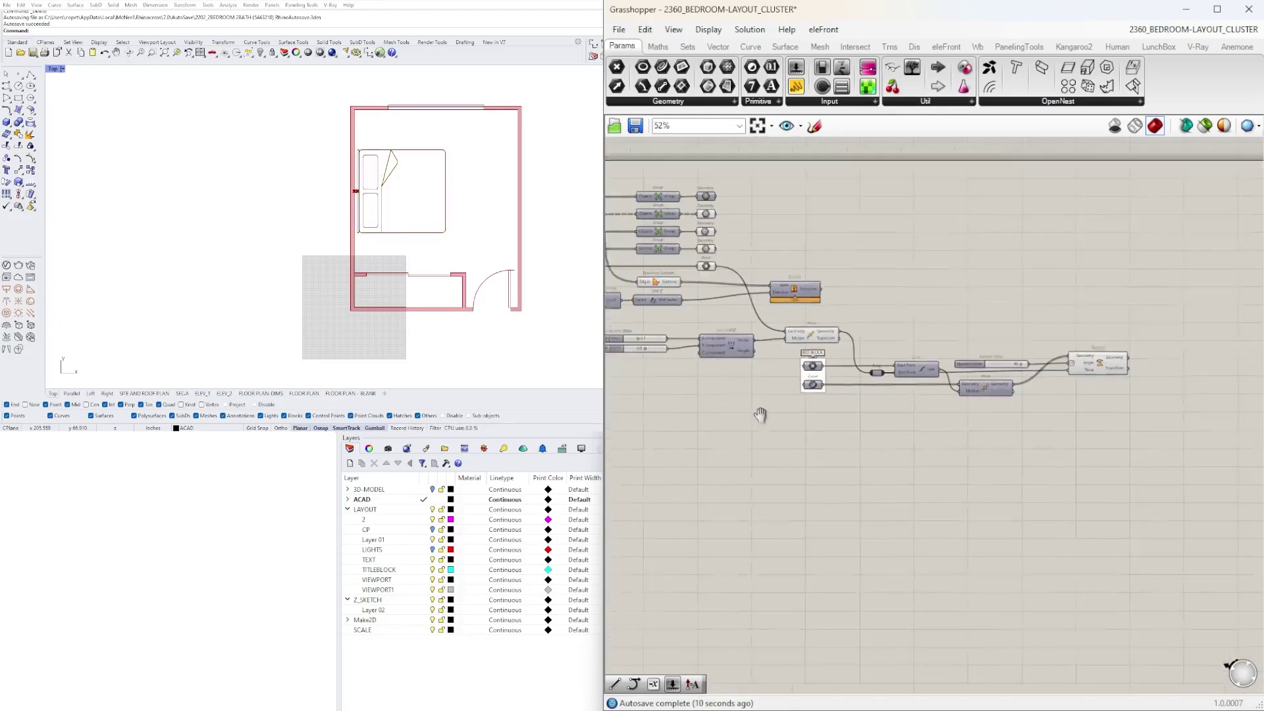
right_drag(730, 405, 930, 440)
drag(939, 420, 841, 362)
scroll(897, 376, up, 5)
drag(938, 386, 961, 385)
click(397, 134)
scroll(898, 381, down, 3)
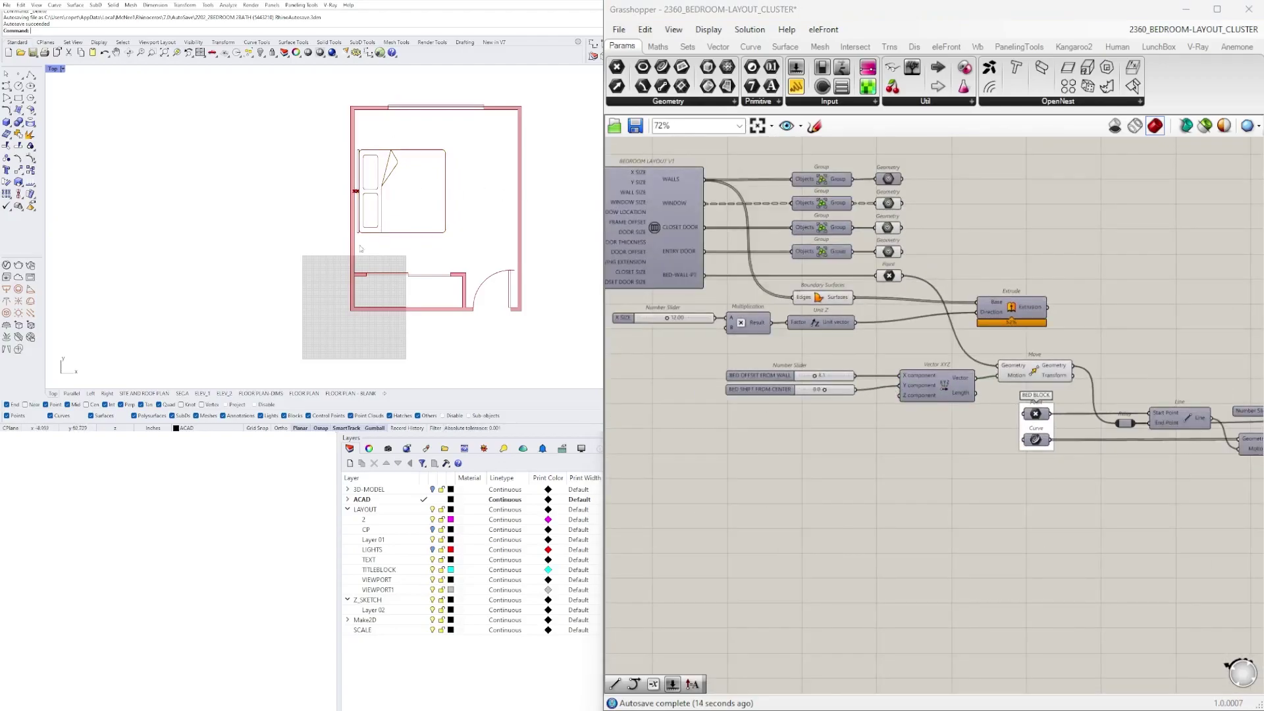
scroll(362, 135, up, 4)
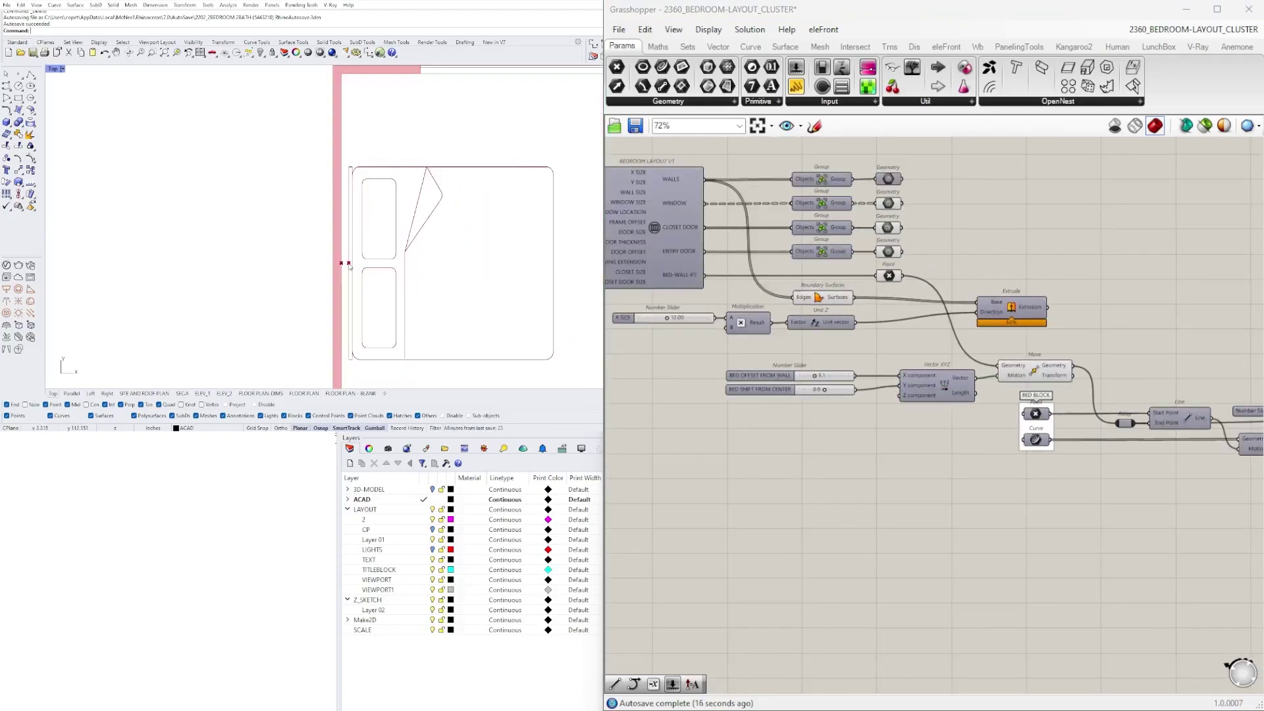
scroll(348, 265, down, 4)
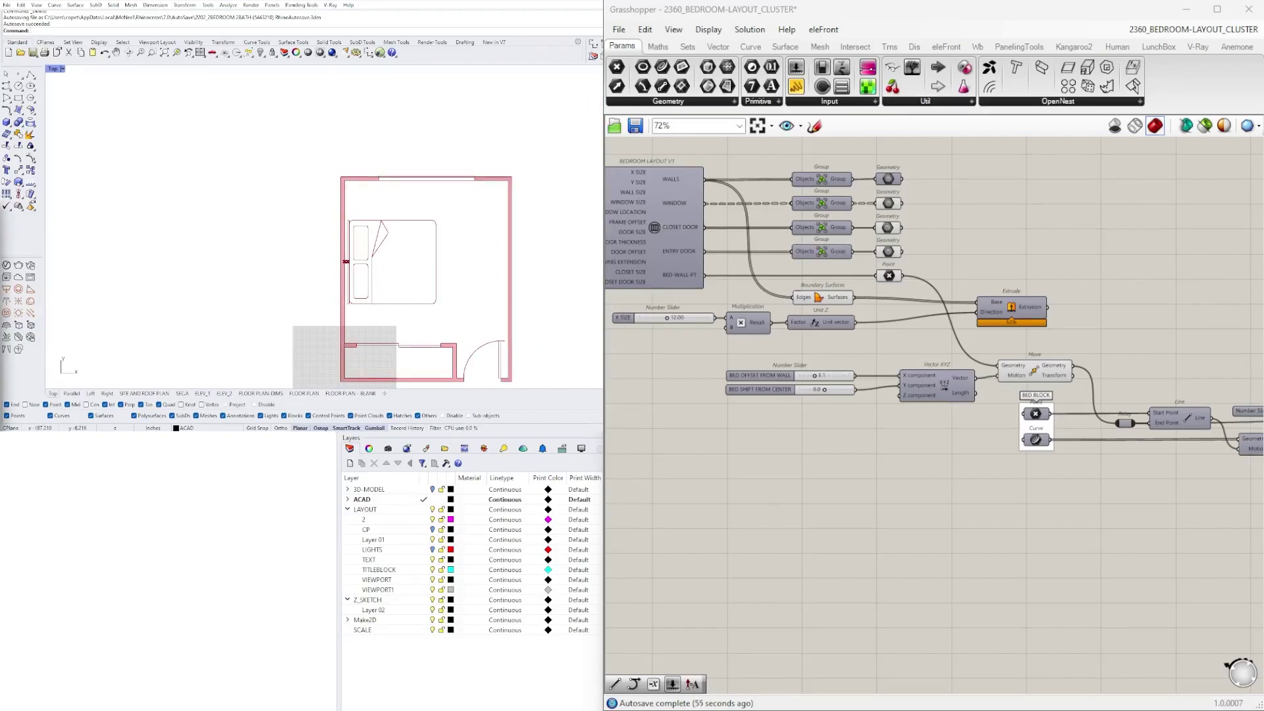
- Select the wall point's Move component and examine its offset point at the head of the bed in the plan
scroll(1033, 287, down, 2)
right_drag(1145, 345, 835, 360)
scroll(974, 387, up, 3)
scroll(957, 400, down, 2)
right_drag(676, 387, 934, 415)
scroll(935, 418, up, 1)
click(916, 389)
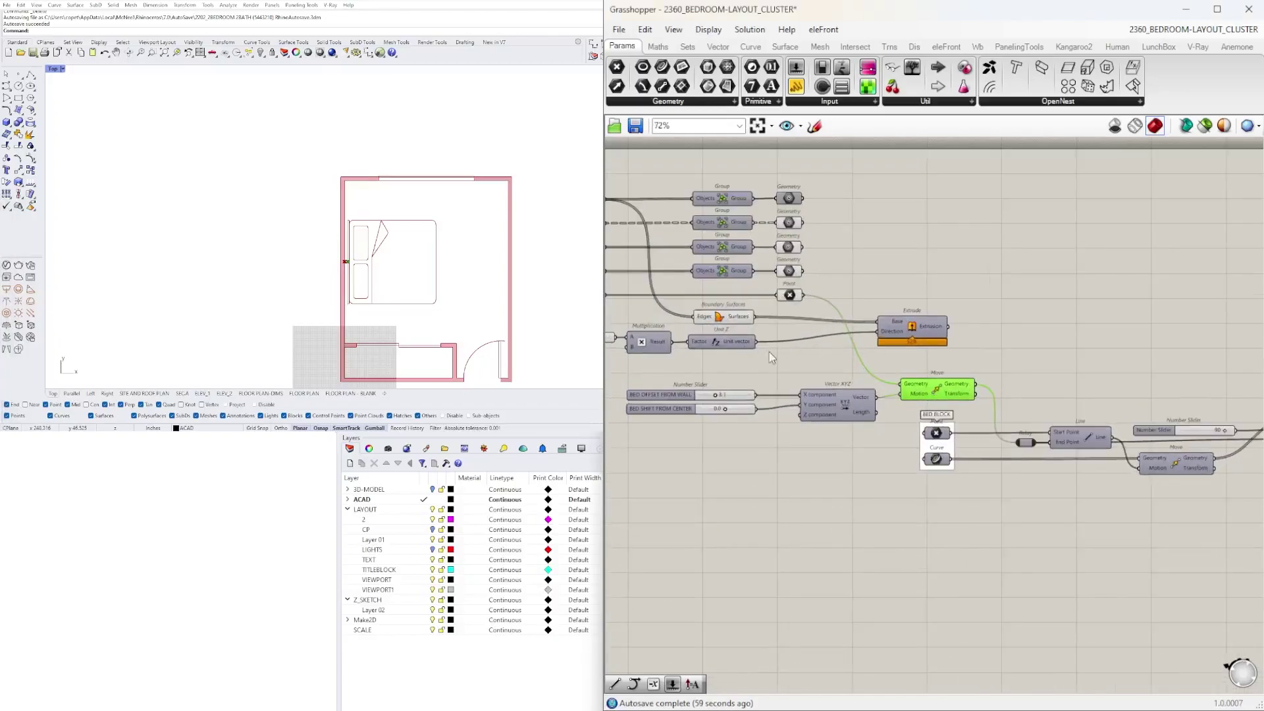
scroll(347, 260, up, 10)
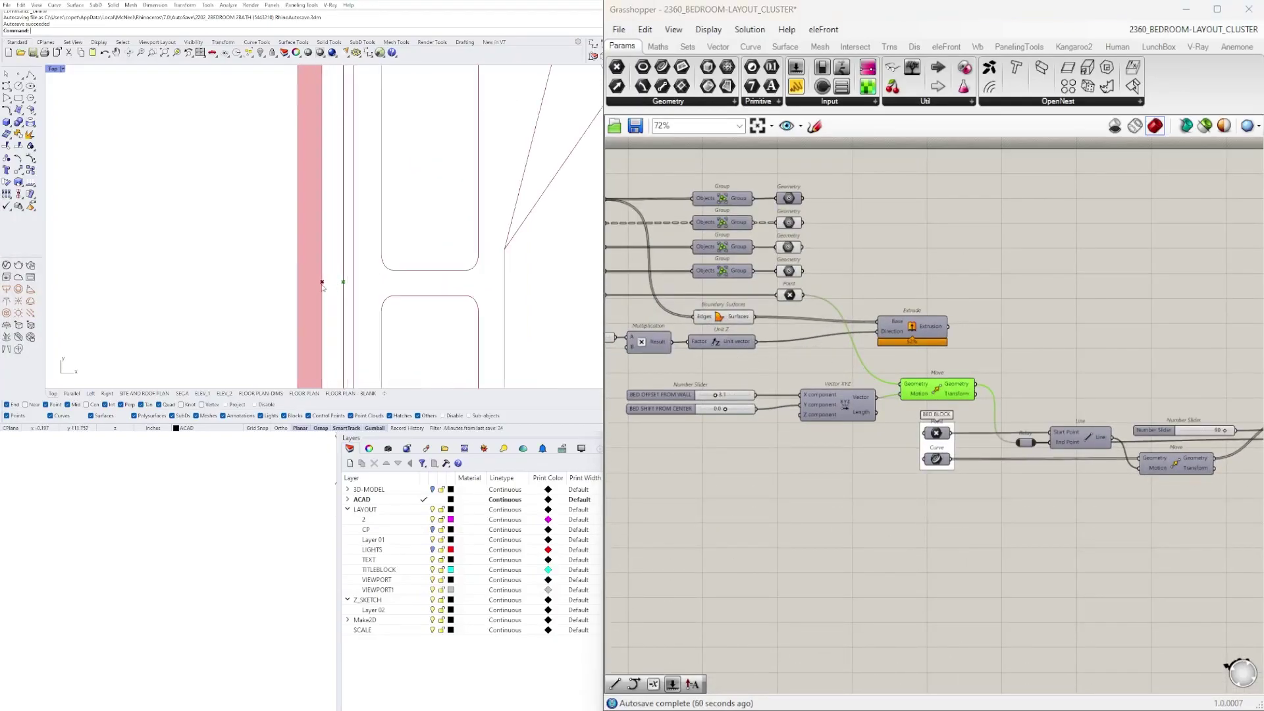
scroll(345, 284, down, 6)
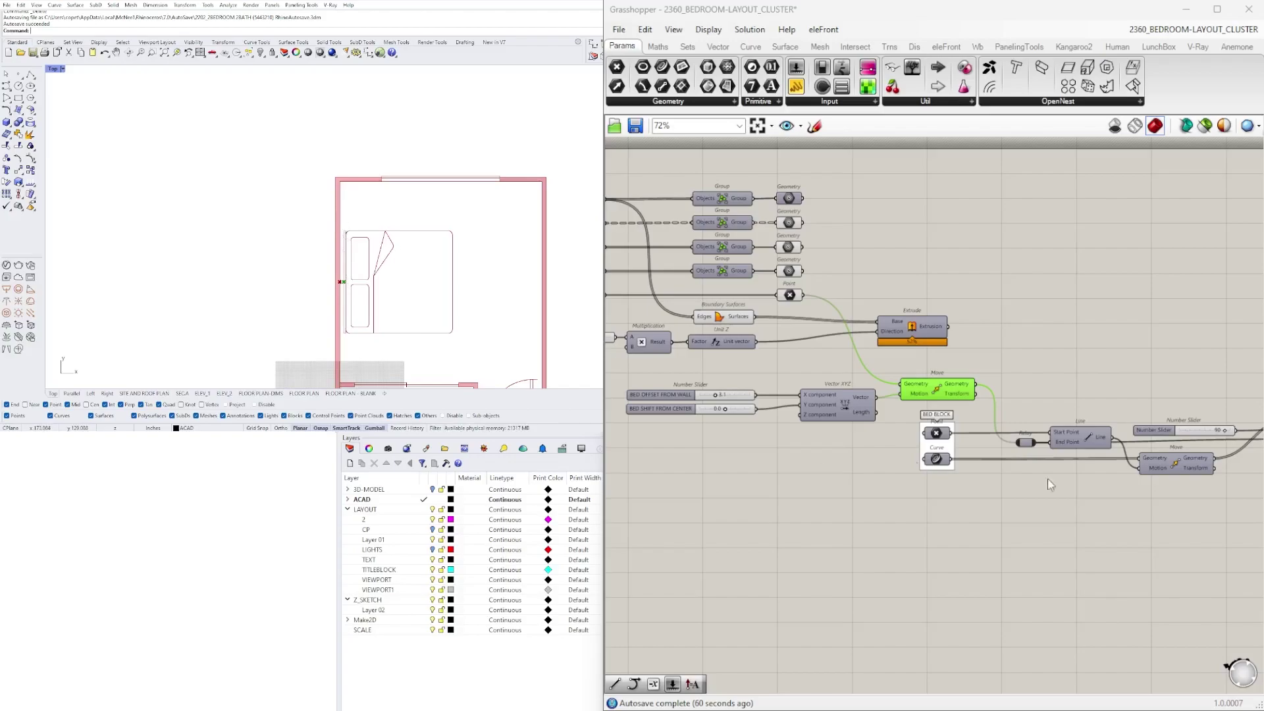
- Add a new Move component in the free space below the BED BLOCK group
right_drag(1012, 475, 856, 385)
double_click(741, 461)
text(move)
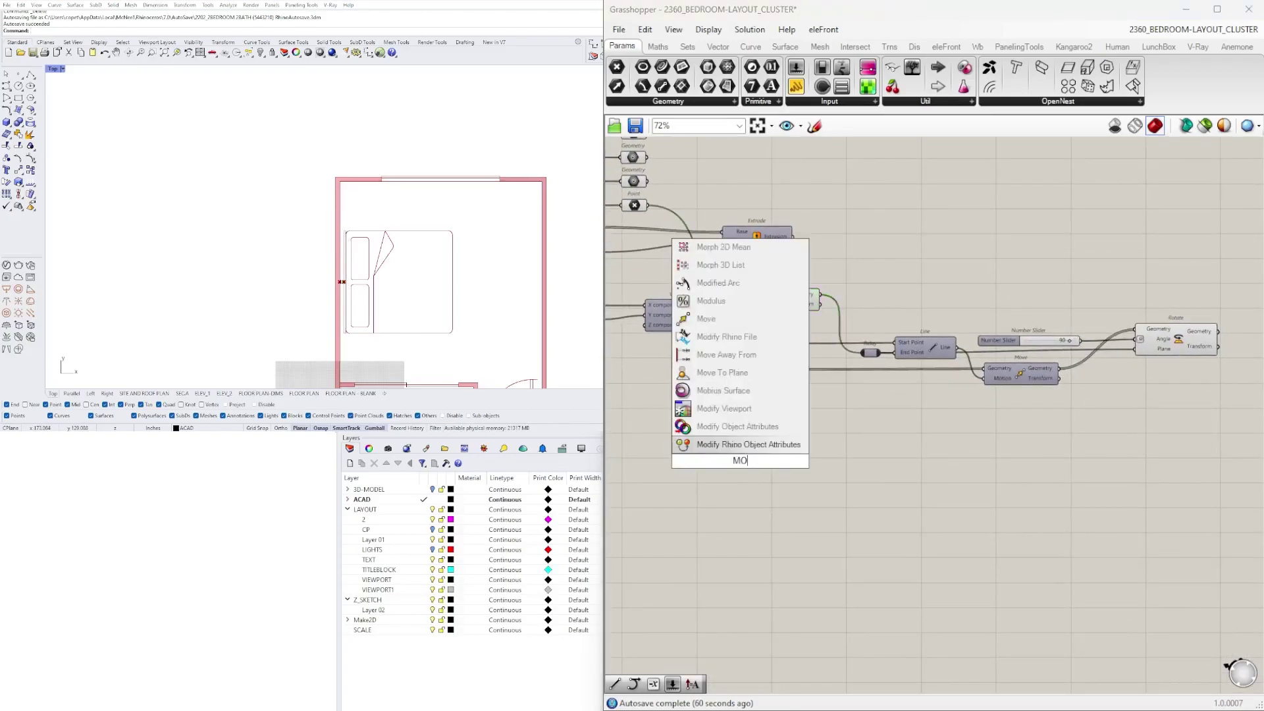
key(Return)
drag(739, 457, 824, 457)
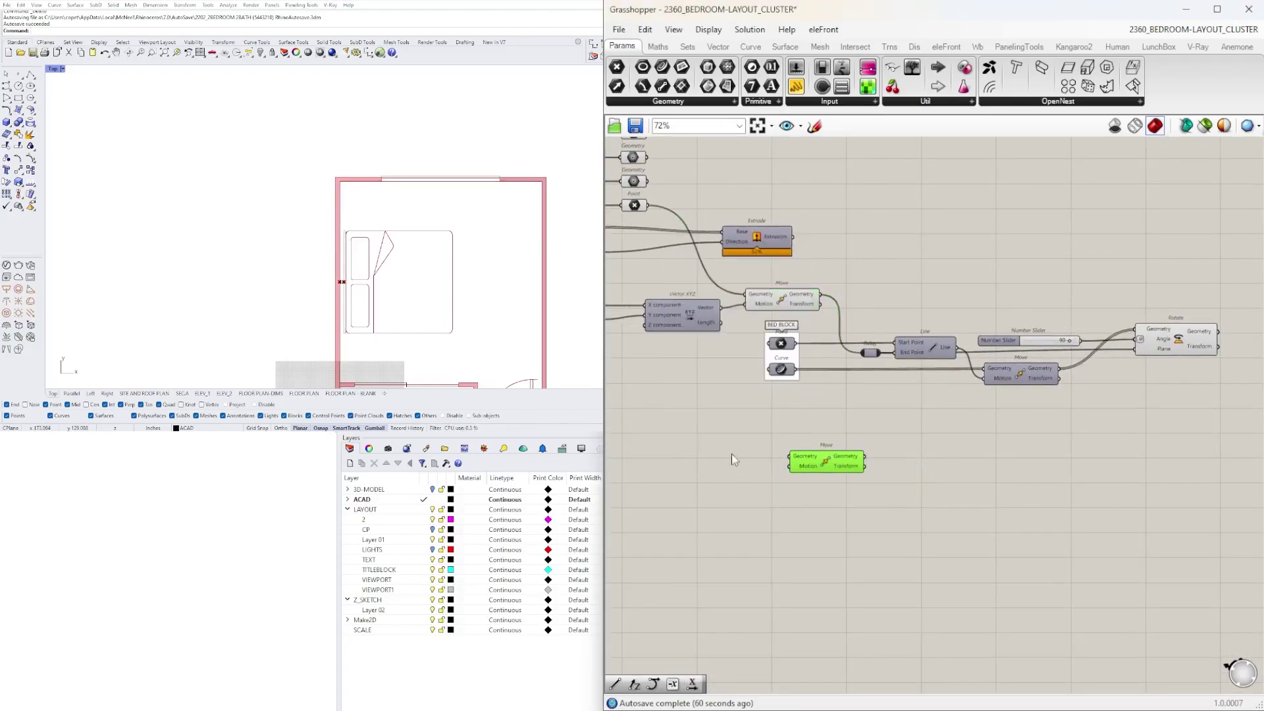
- Position the new Move below the bed's Move and feed its Geometry input from the wall point's Move output
right_drag(732, 459, 957, 445)
scroll(955, 447, down, 1)
drag(1041, 449, 1009, 452)
click(999, 306)
right_drag(998, 307, 918, 282)
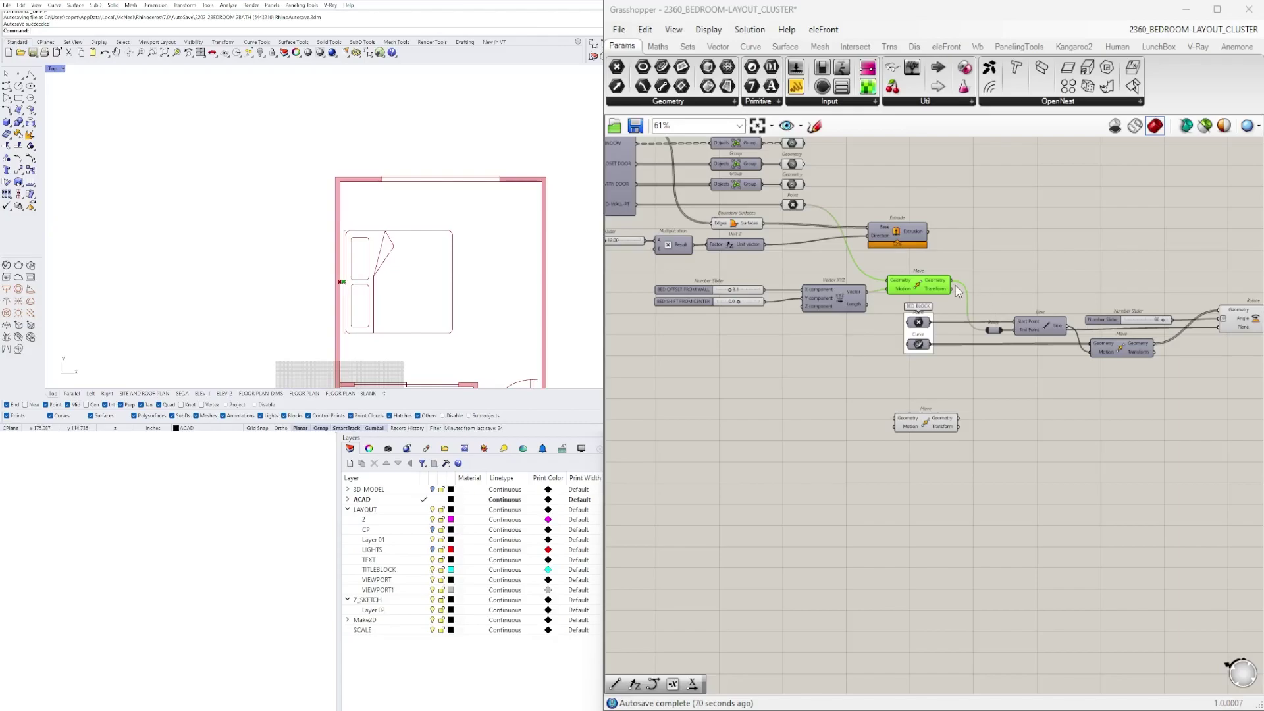
drag(952, 288, 1129, 394)
- Add a Unit Y component beside the new Move
double_click(1030, 420)
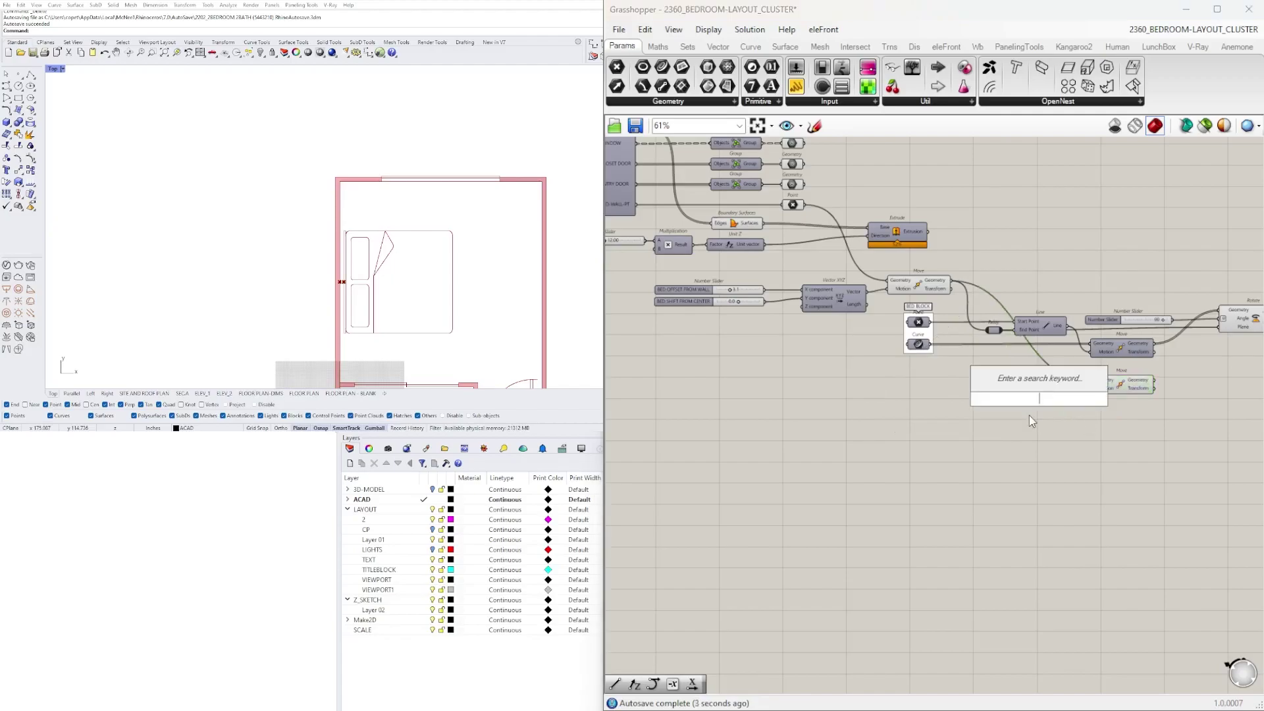
text(unit y)
key(Return)
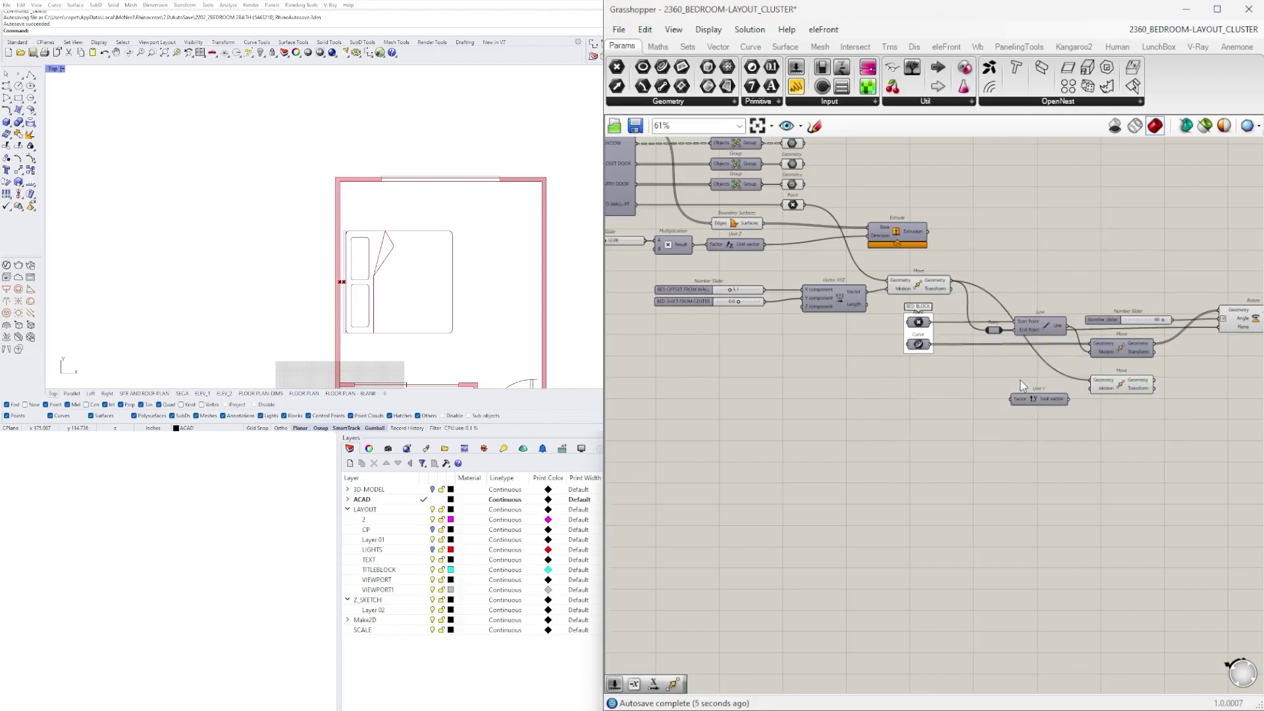
- Add a number slider of 65 as the Unit Y factor and connect the unit vector to the new Move's Motion
scroll(1018, 389, up, 5)
double_click(724, 437)
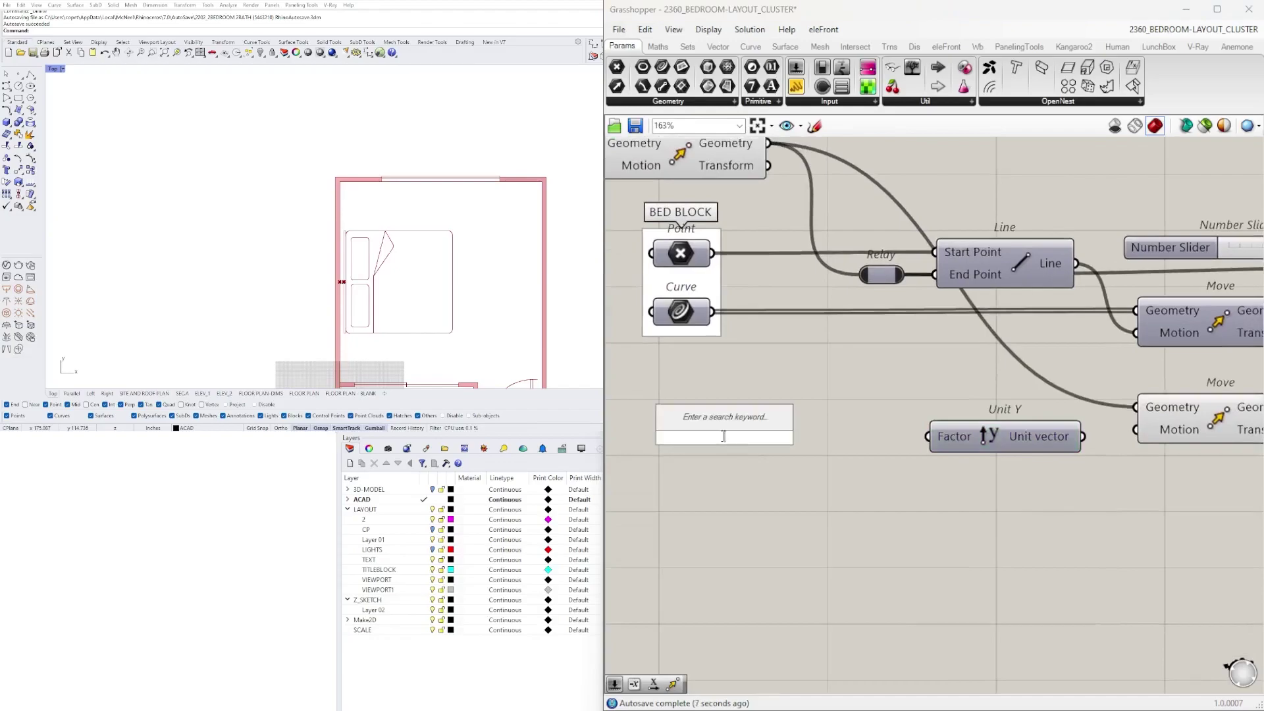
text(65)
key(Return)
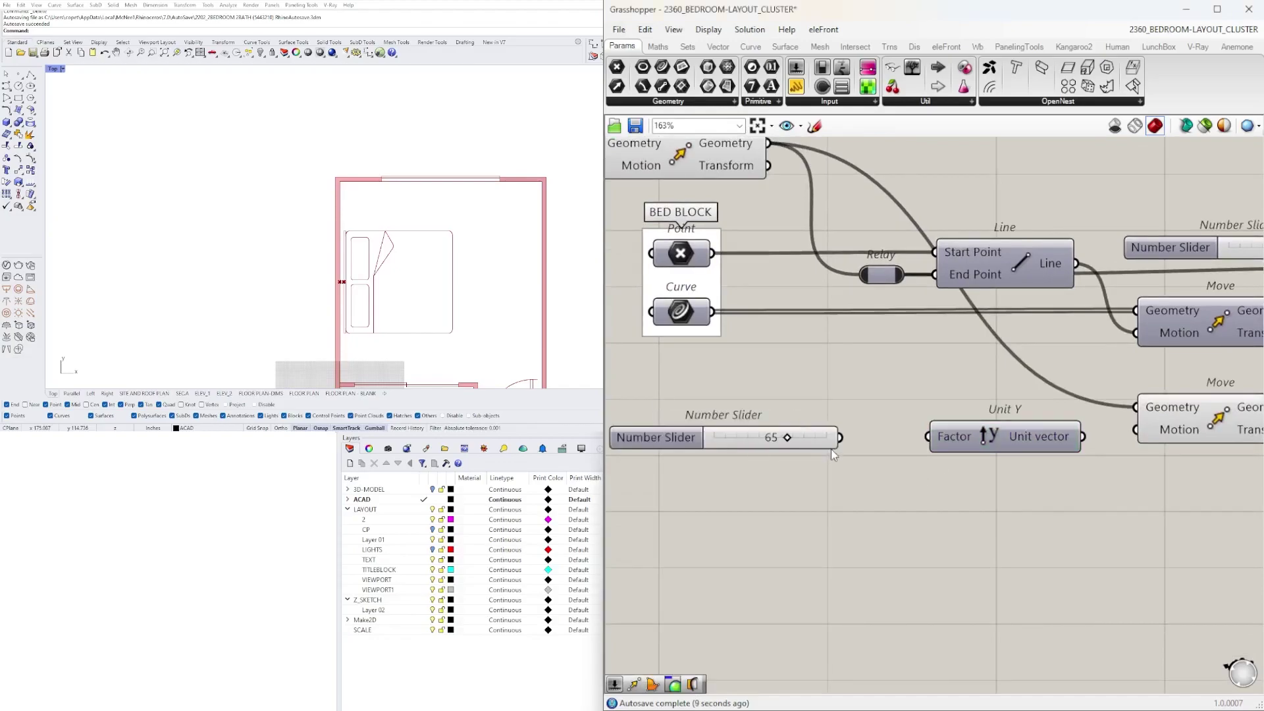
drag(880, 440, 939, 439)
drag(1068, 440, 1136, 429)
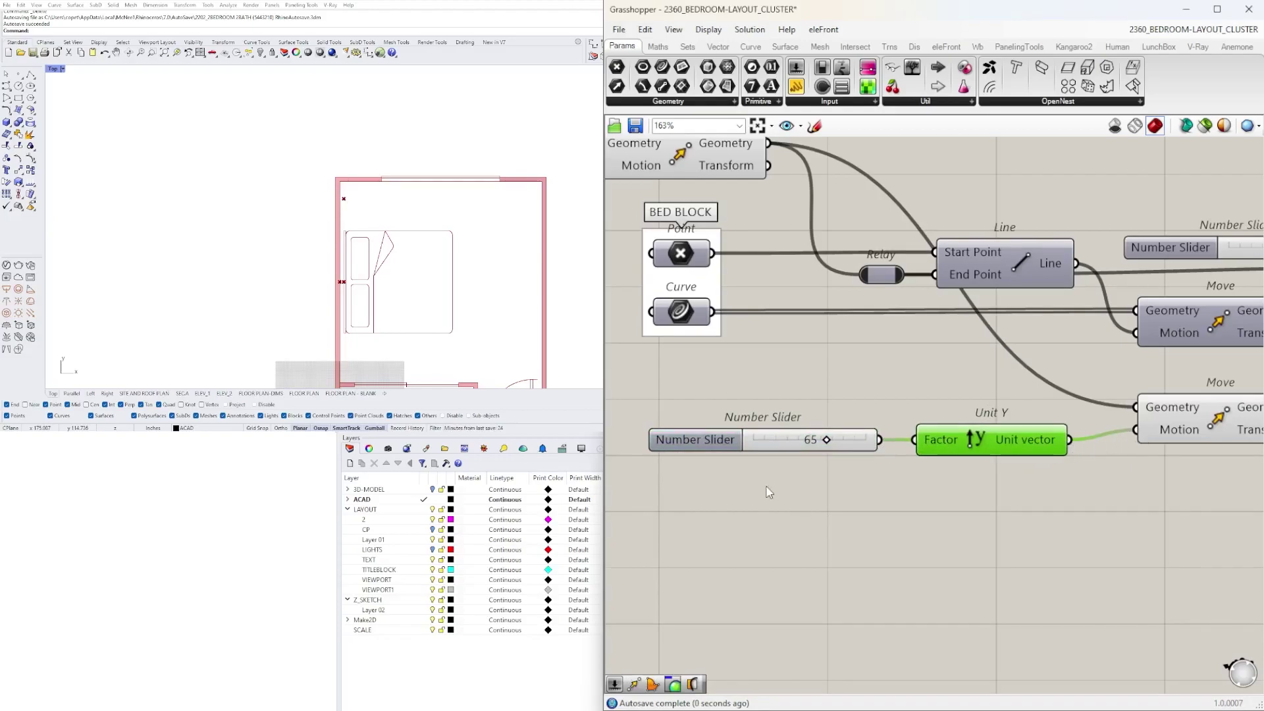
- Set the Unit Y factor slider to 44
scroll(819, 437, up, 5)
drag(843, 449, 782, 457)
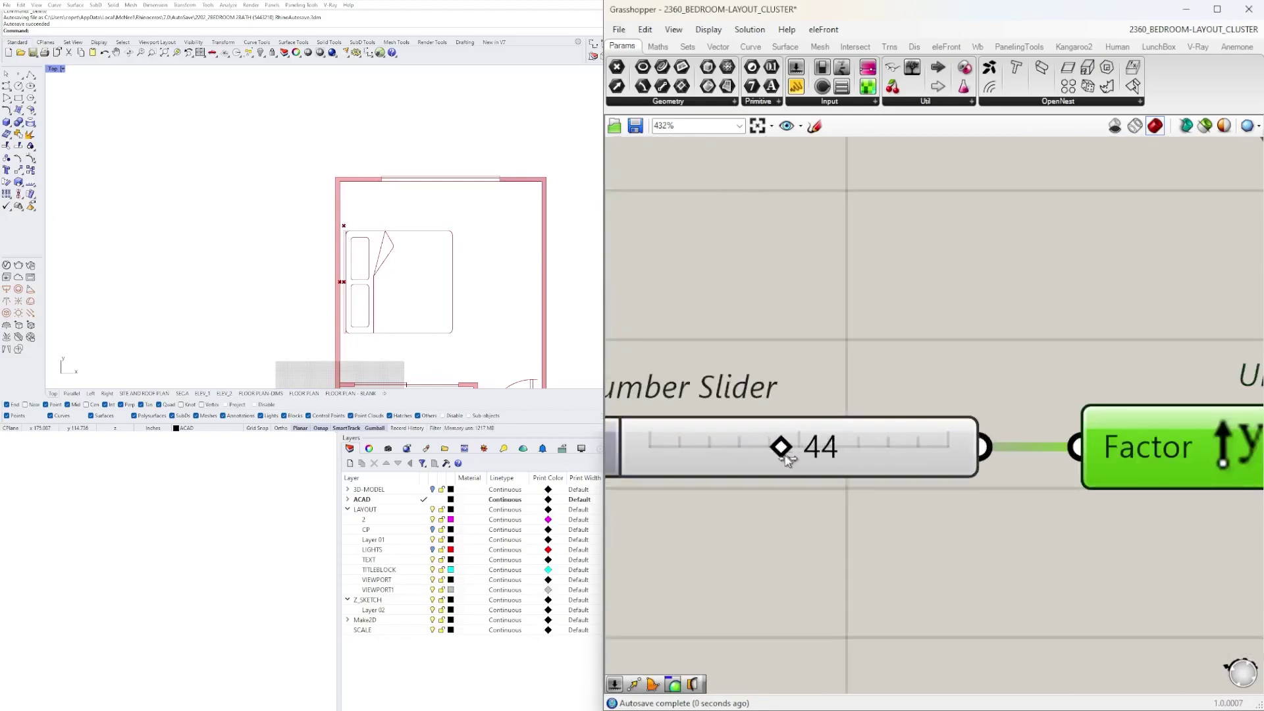
scroll(782, 459, down, 8)
- Shift the slider, Unit Y and new Move slightly lower and select the Move to locate its point in the plan
click(940, 448)
drag(976, 495, 696, 447)
drag(956, 446, 956, 464)
click(955, 487)
scroll(948, 460, up, 2)
scroll(948, 463, up, 1)
click(949, 464)
scroll(922, 539, down, 1)
right_drag(838, 536, 972, 481)
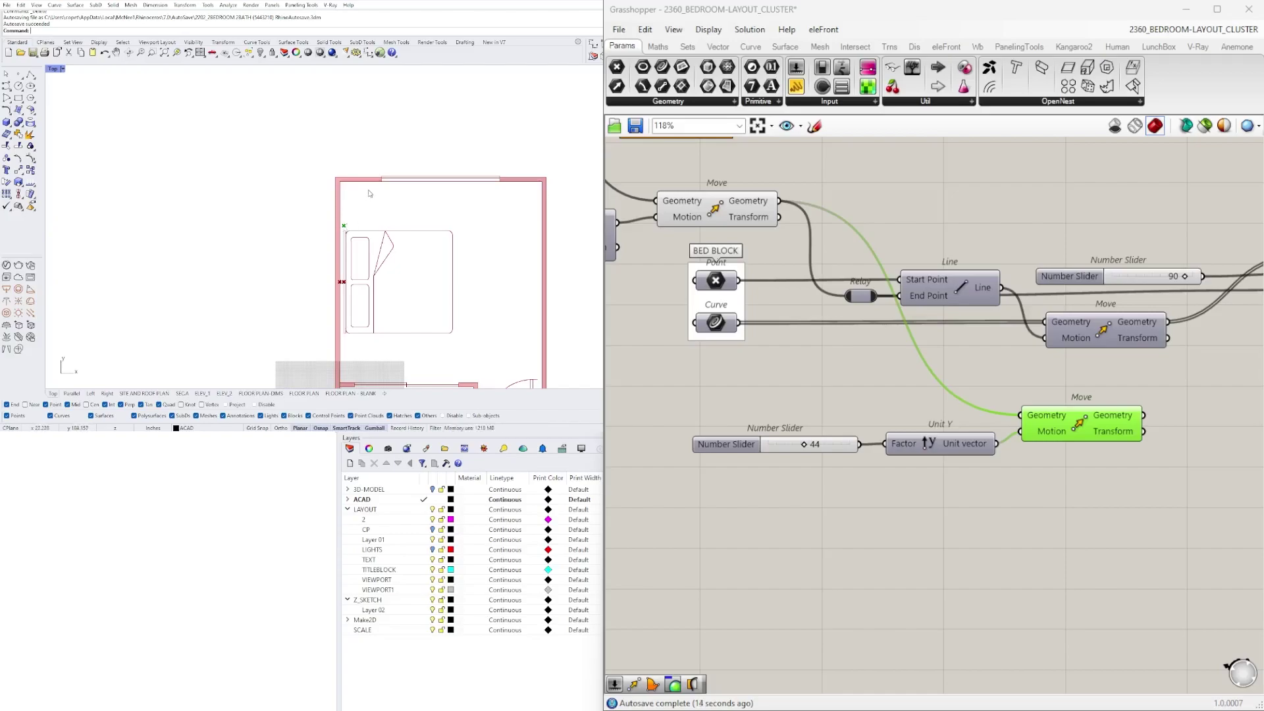
- Add a second Move component and connect the first offset Move's Geometry output to its Geometry input
right_drag(1046, 414, 950, 373)
click(980, 406)
double_click(1039, 507)
text(MOVE)
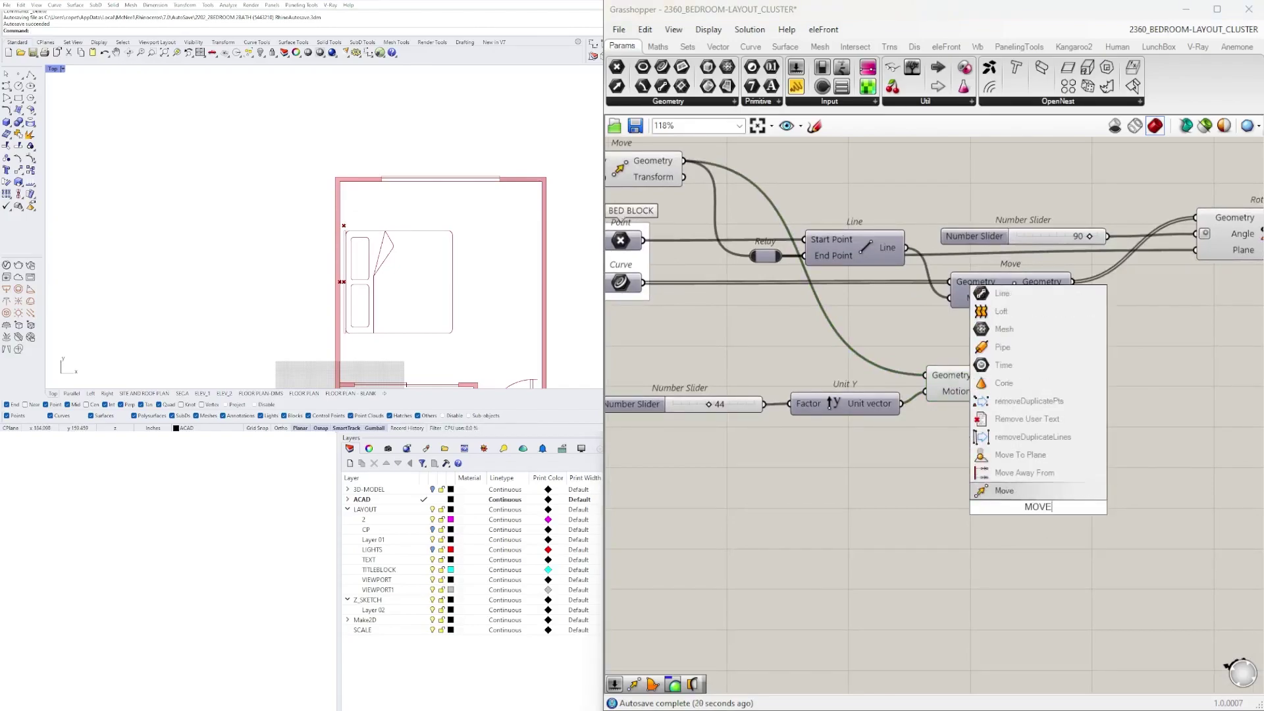
click(1031, 492)
drag(1100, 483, 1155, 464)
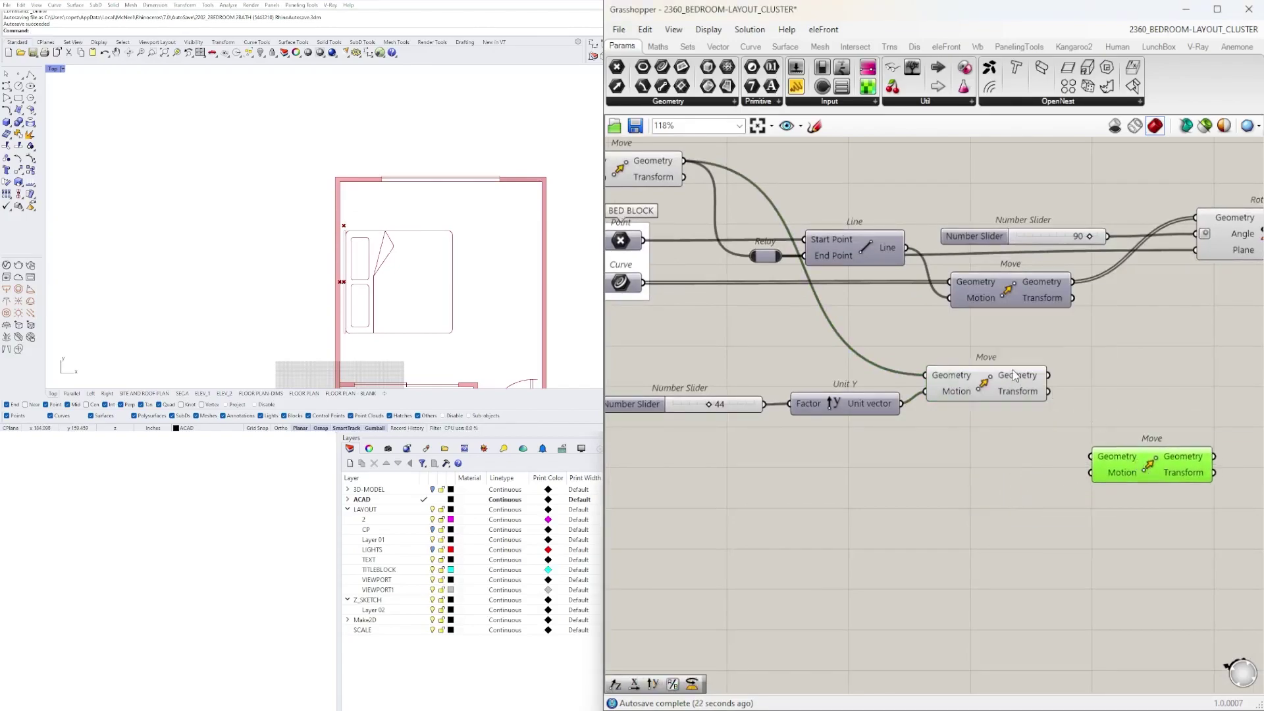
click(1025, 374)
drag(1046, 375, 1095, 406)
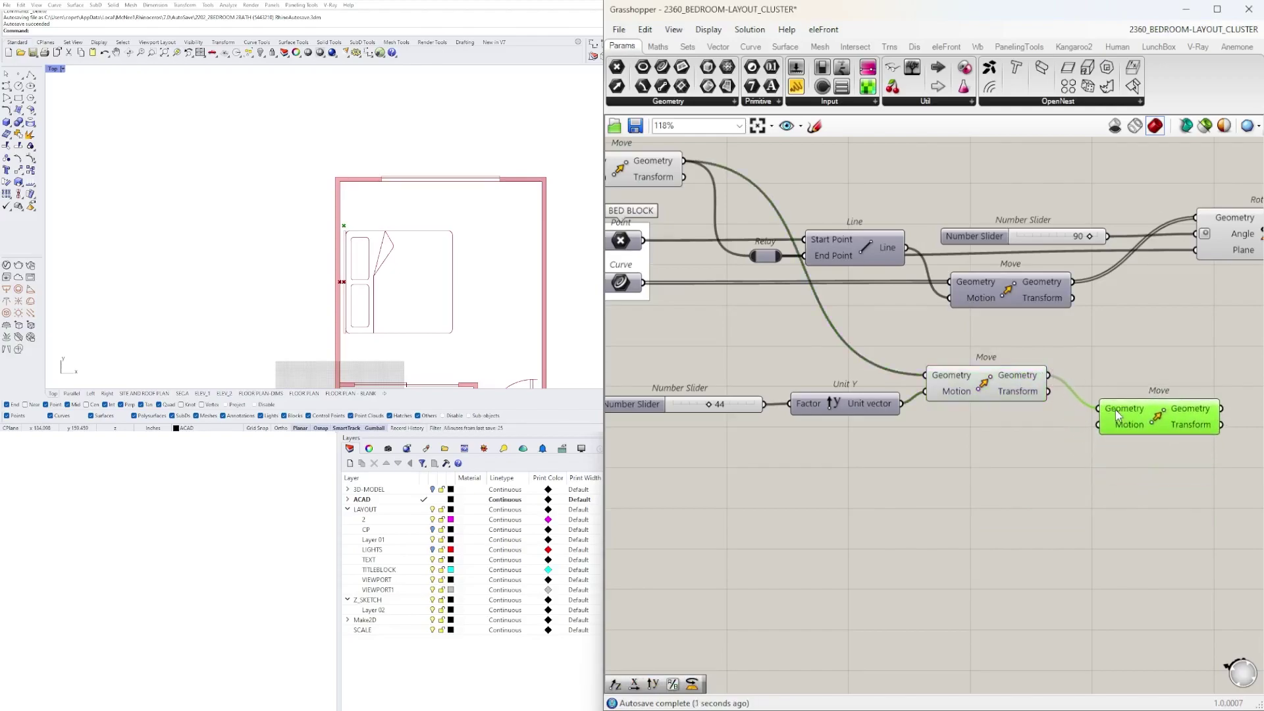
- Add a Vector XYZ component below the first offset Move
double_click(1015, 447)
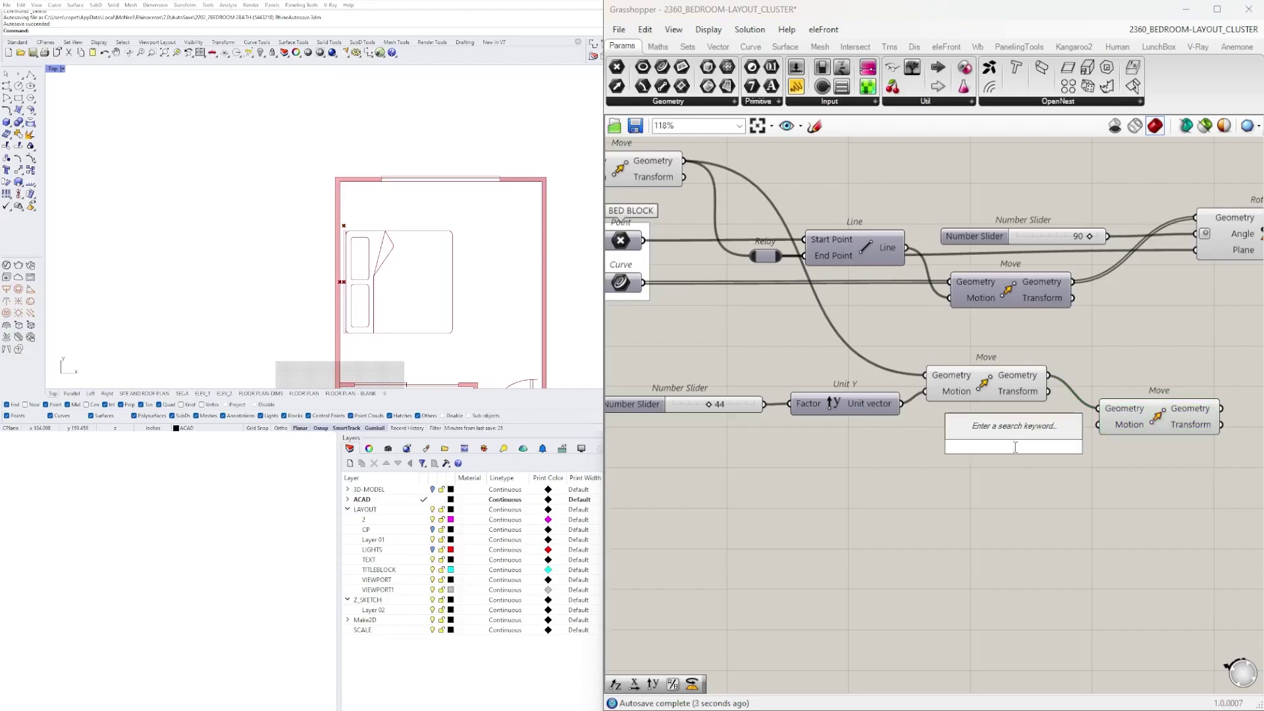
text(VEC)
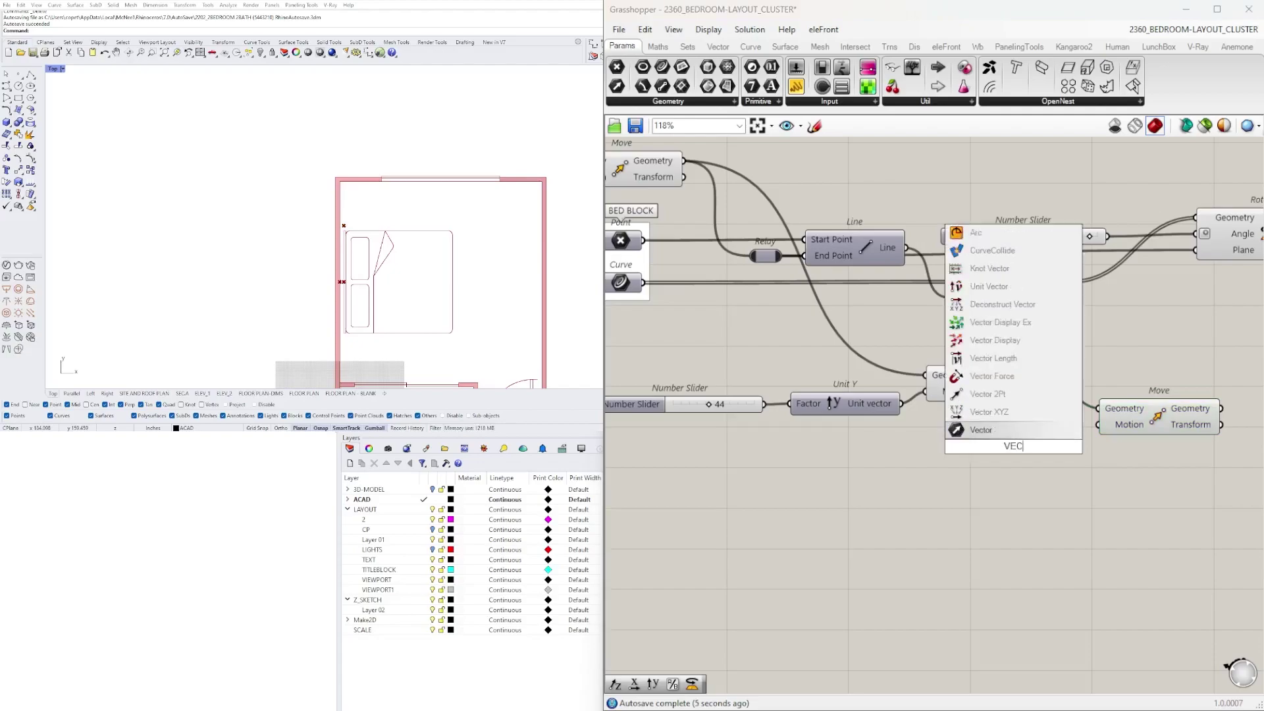
click(987, 411)
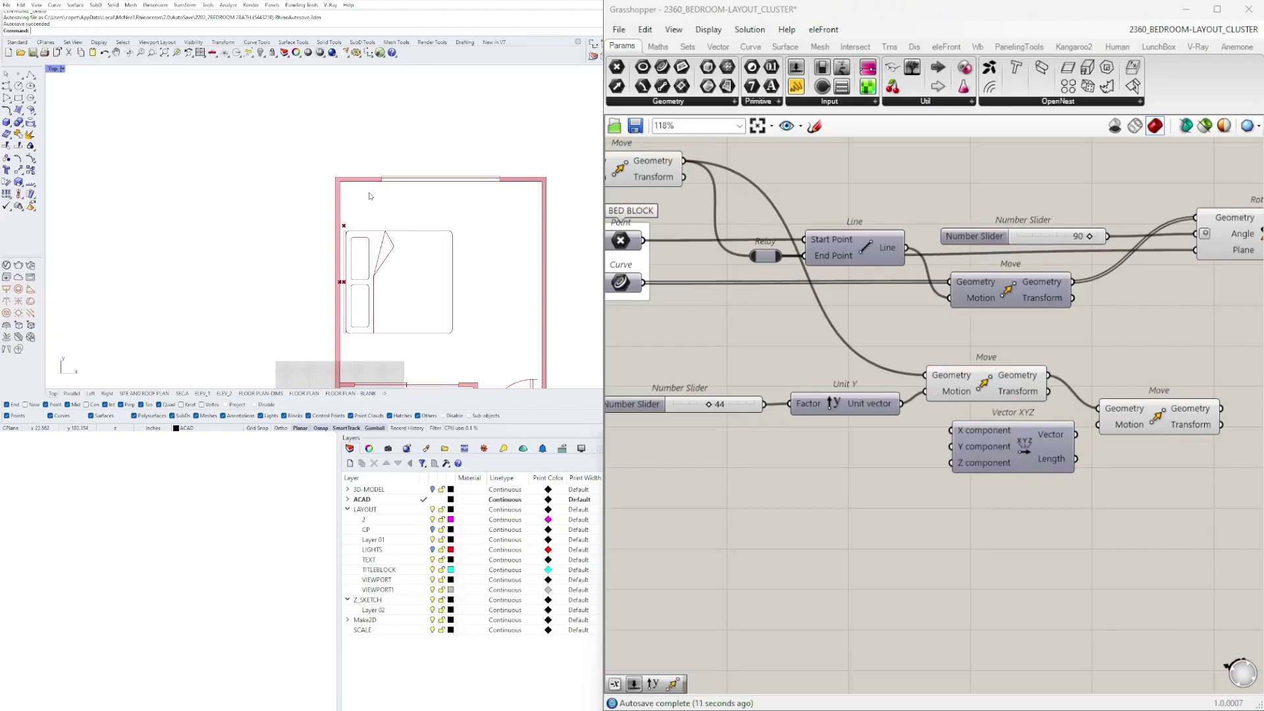
drag(999, 436, 981, 447)
- Add two number sliders of 24 and connect them to the X and Y components of Vector XYZ
right_drag(775, 474, 820, 414)
double_click(750, 418)
text(24)
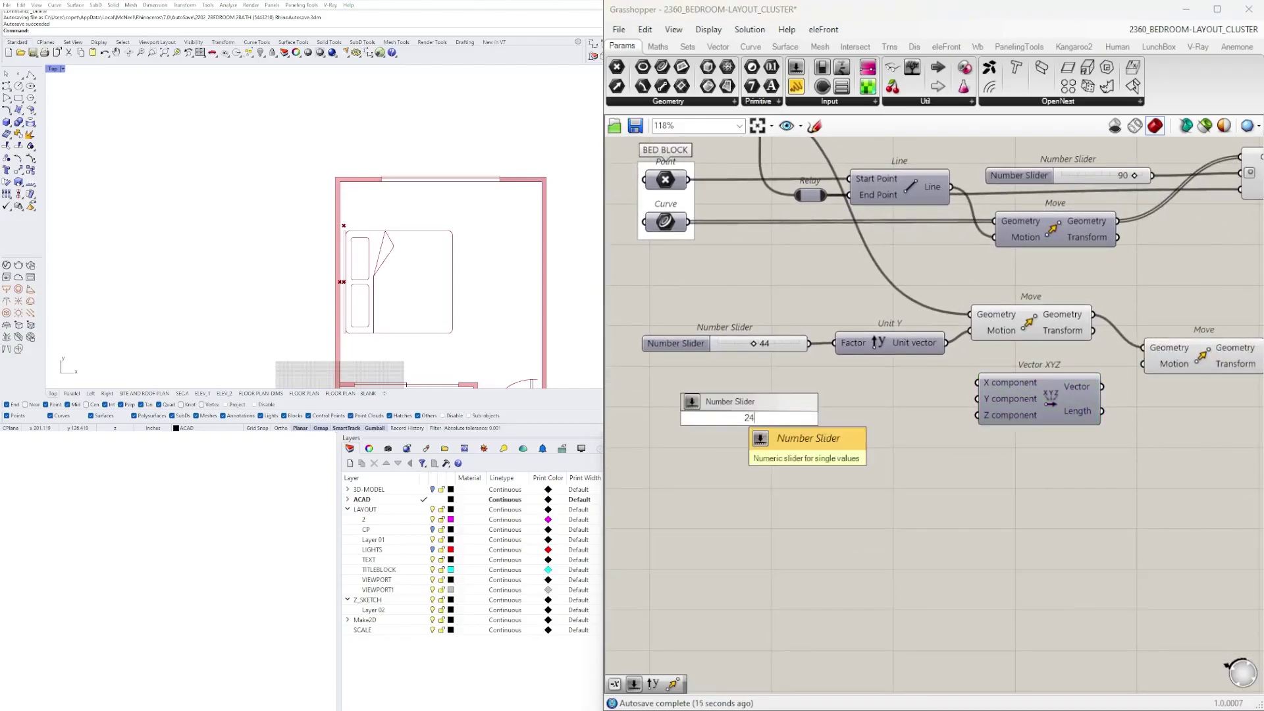
key(Return)
drag(720, 422, 779, 399)
double_click(783, 419)
text(24)
key(Return)
scroll(889, 399, up, 4)
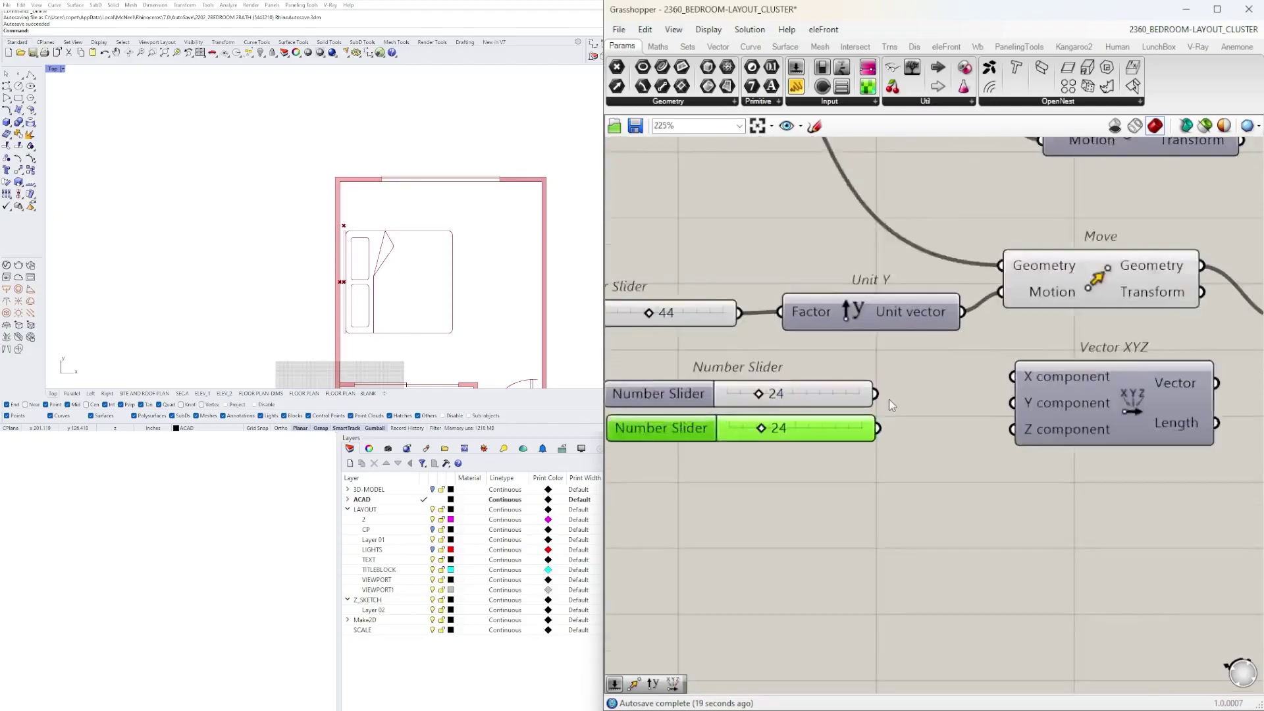
drag(872, 392, 1034, 373)
drag(877, 433, 1034, 404)
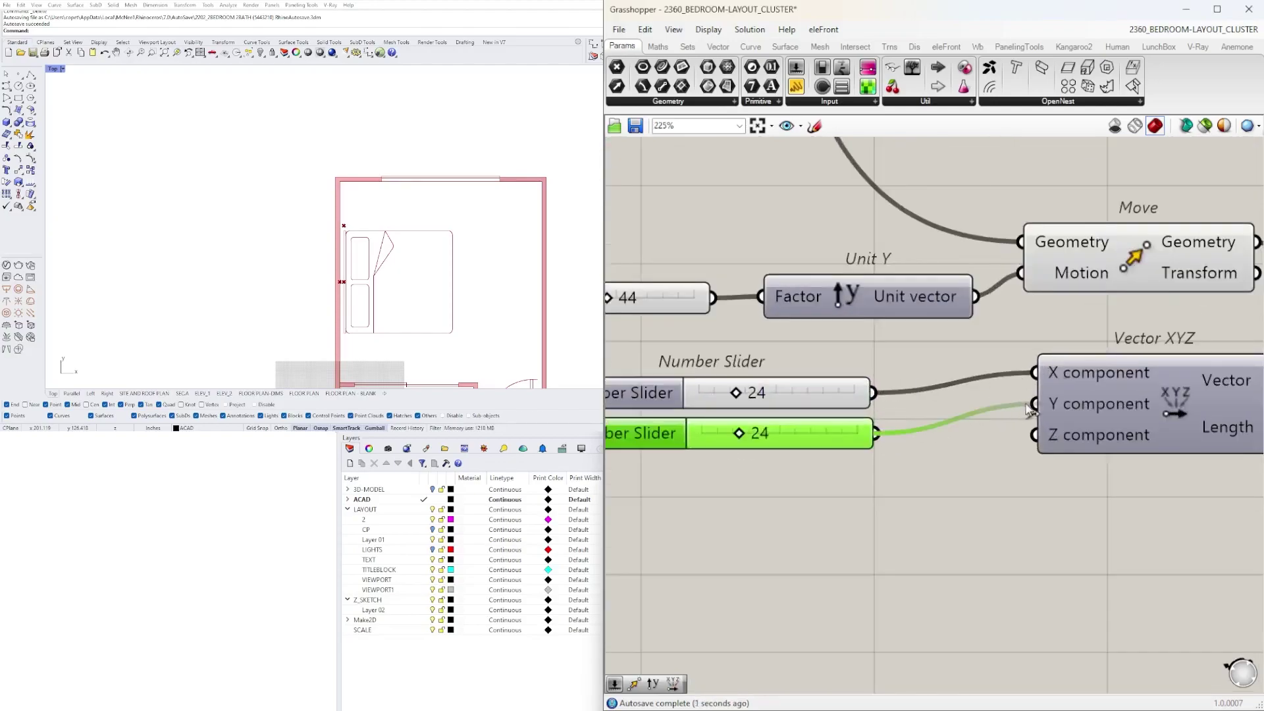
- Connect the Vector XYZ output to the second Move's Motion and select that Move to locate its point in the plan
scroll(1046, 421, down, 4)
right_drag(1058, 440, 835, 459)
click(836, 455)
drag(898, 433, 940, 410)
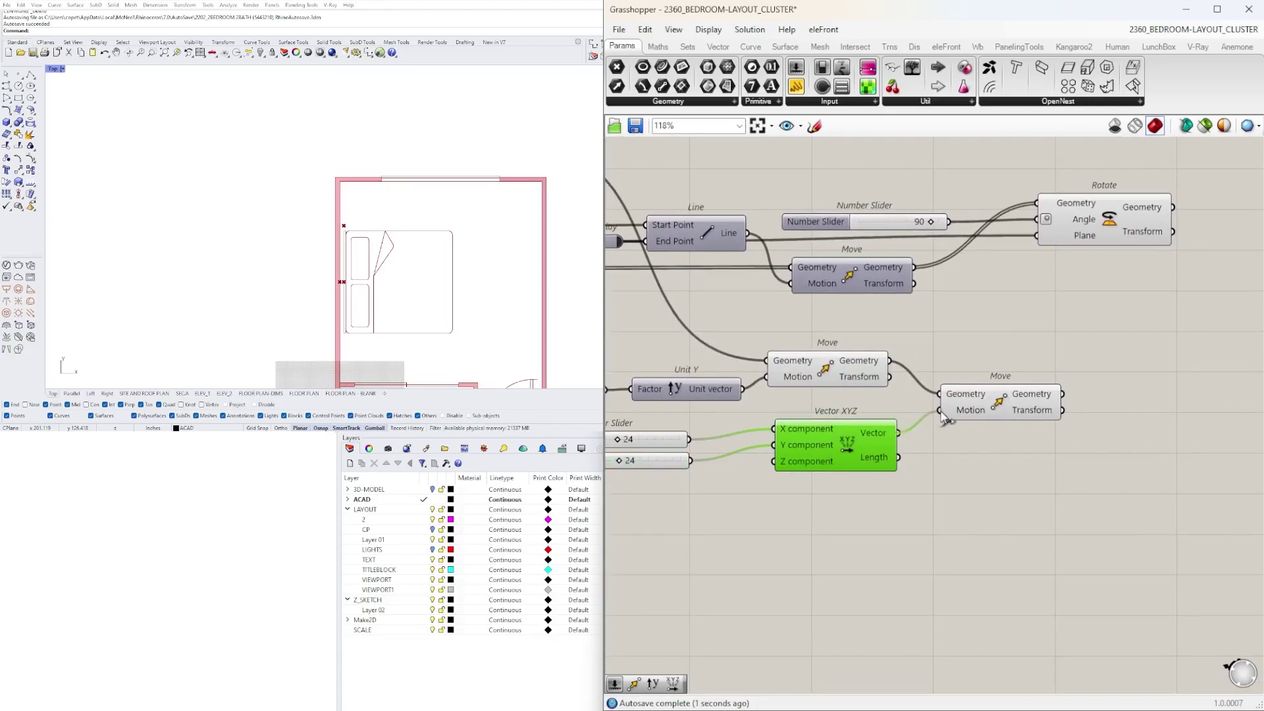
click(987, 402)
- Set the X component slider of Vector XYZ to 26
right_drag(793, 507, 967, 508)
scroll(750, 447, up, 5)
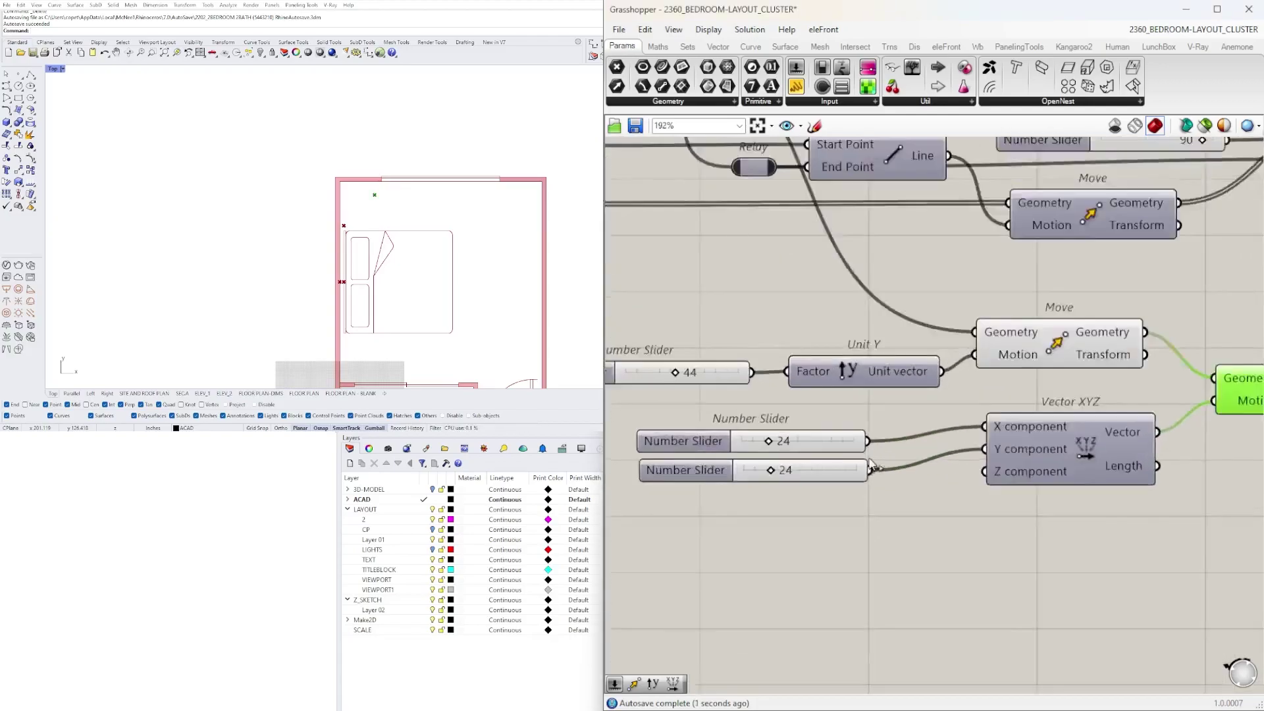
mouse_move(868, 440)
mouse_down()
mouse_move(892, 440)
mouse_move(873, 441)
mouse_up()
mouse_move(872, 507)
mouse_down()
mouse_move(899, 508)
mouse_move(876, 507)
mouse_up()
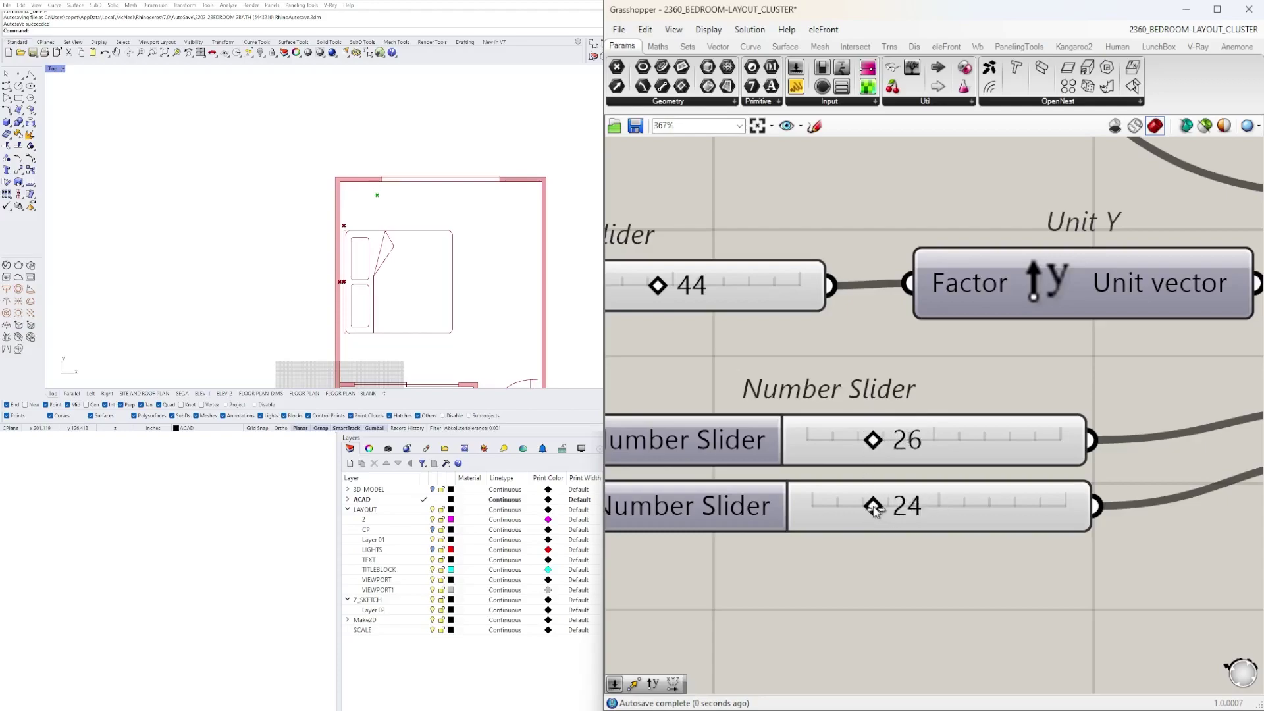
- Place the X and Y sliders closer to Vector XYZ and select the second Move to highlight its point
scroll(943, 469, down, 6)
right_drag(861, 551, 1028, 566)
scroll(942, 446, up, 3)
drag(943, 446, 726, 375)
mouse_move(935, 414)
mouse_down()
mouse_move(867, 394)
mouse_move(942, 393)
mouse_up()
click(876, 456)
click(775, 399)
click(935, 436)
scroll(977, 394, down, 3)
right_drag(1053, 487, 983, 512)
drag(1085, 551, 838, 458)
scroll(767, 470, up, 3)
scroll(947, 487, down, 3)
right_drag(1027, 513, 790, 543)
click(980, 553)
click(974, 485)
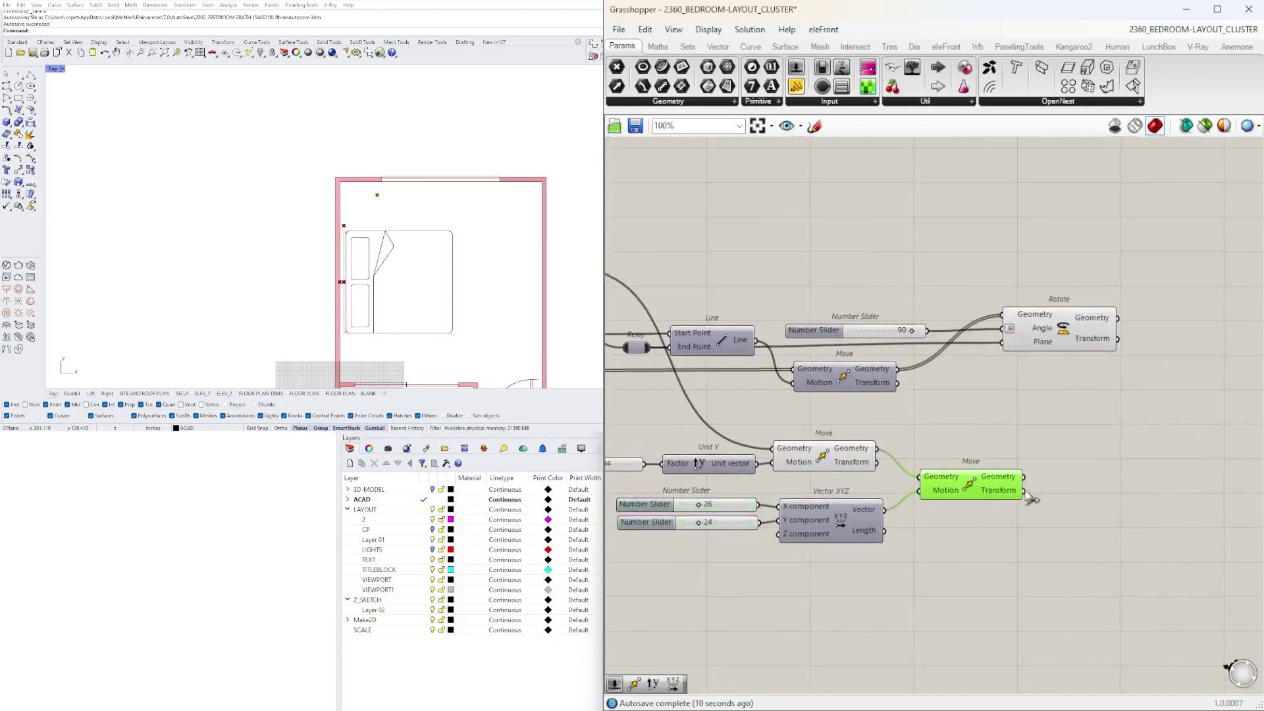
- Add a Rectangle 2Pt component with the first offset Move's point as Point A and the second Move's point as Point B
right_drag(1124, 485, 1086, 423)
double_click(1086, 422)
text(Rec)
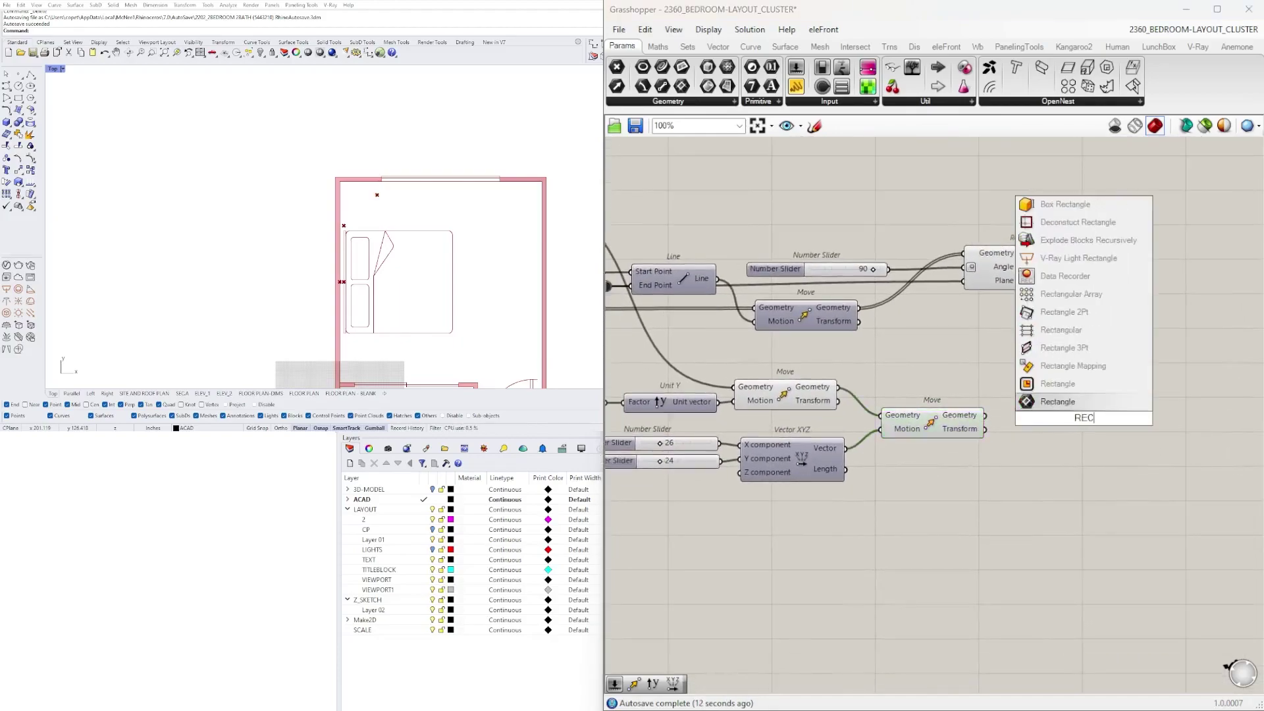
click(1056, 338)
drag(1079, 421, 1097, 388)
click(782, 395)
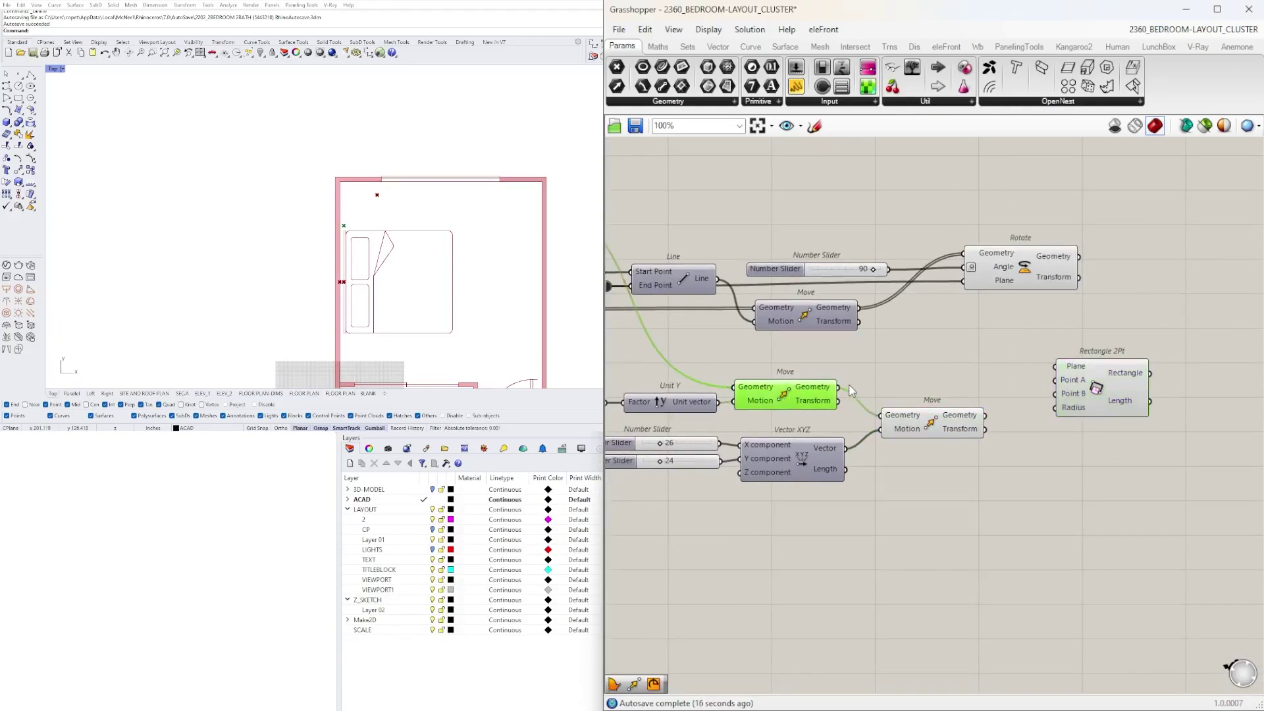
drag(838, 387, 1055, 380)
drag(987, 420, 1064, 399)
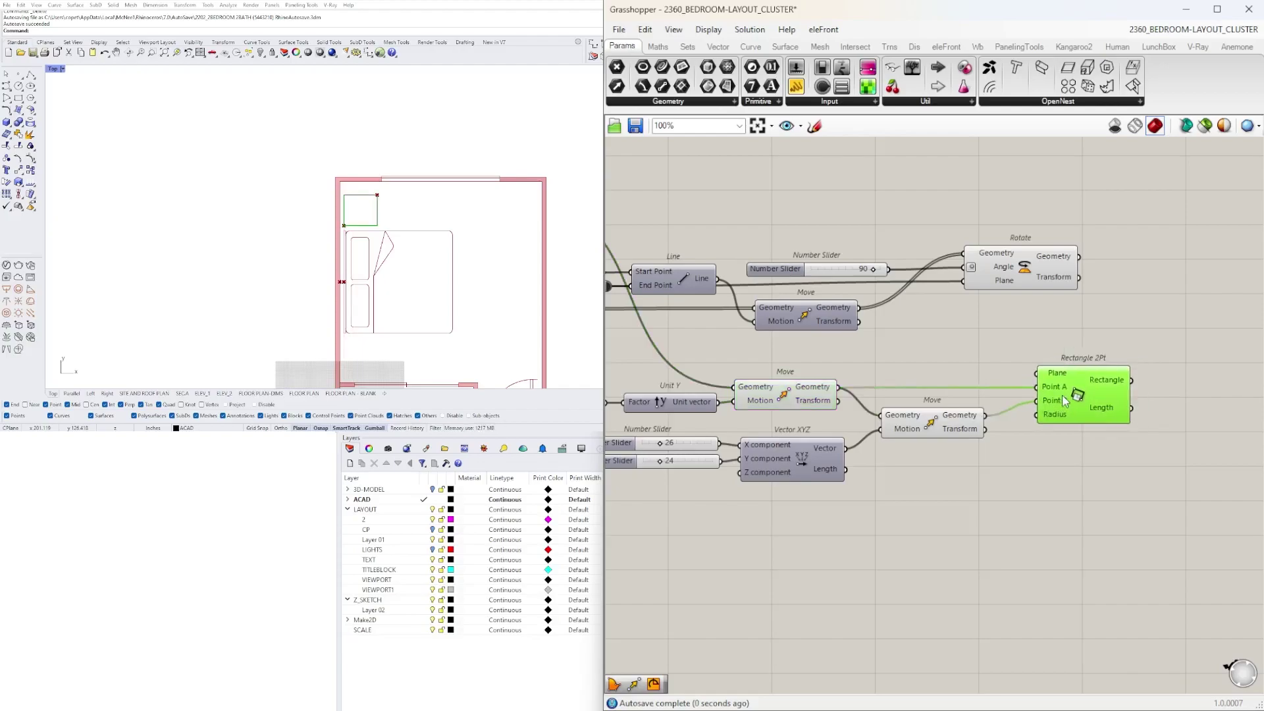
- Set the X component slider to 16 and leave the Y component slider at 24
scroll(913, 408, up, 6)
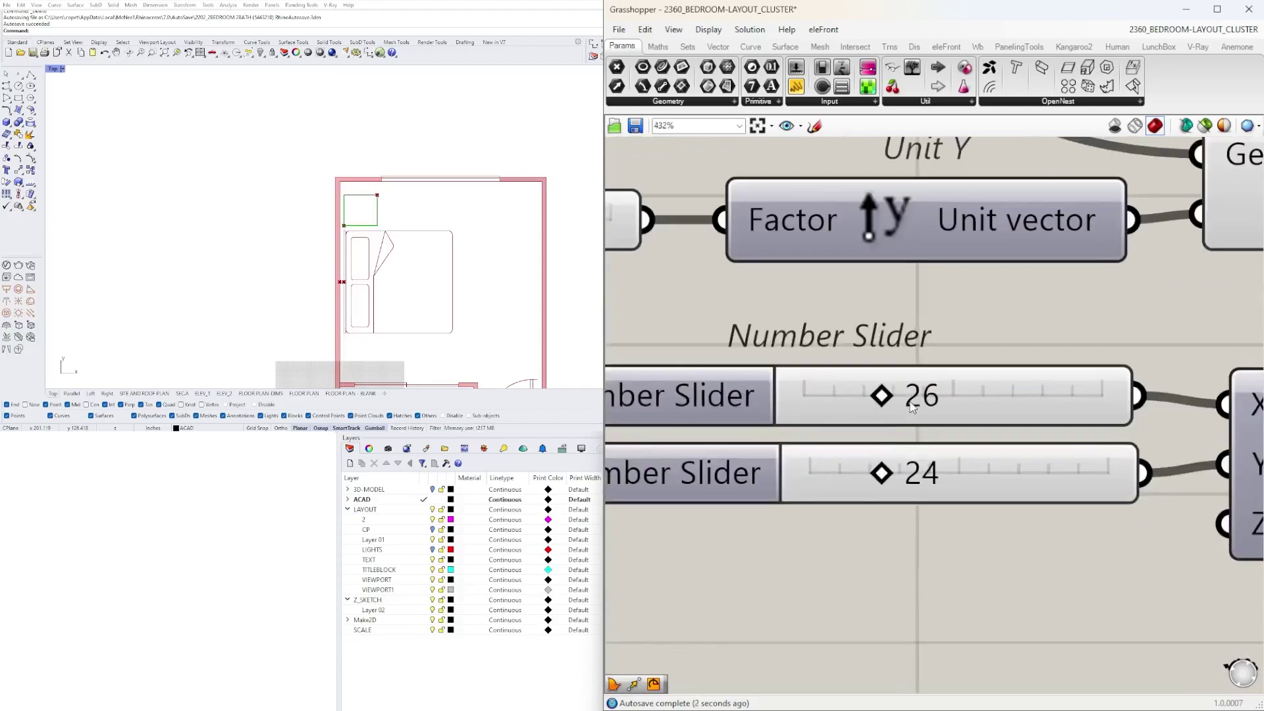
drag(880, 395, 863, 397)
double_click(873, 393)
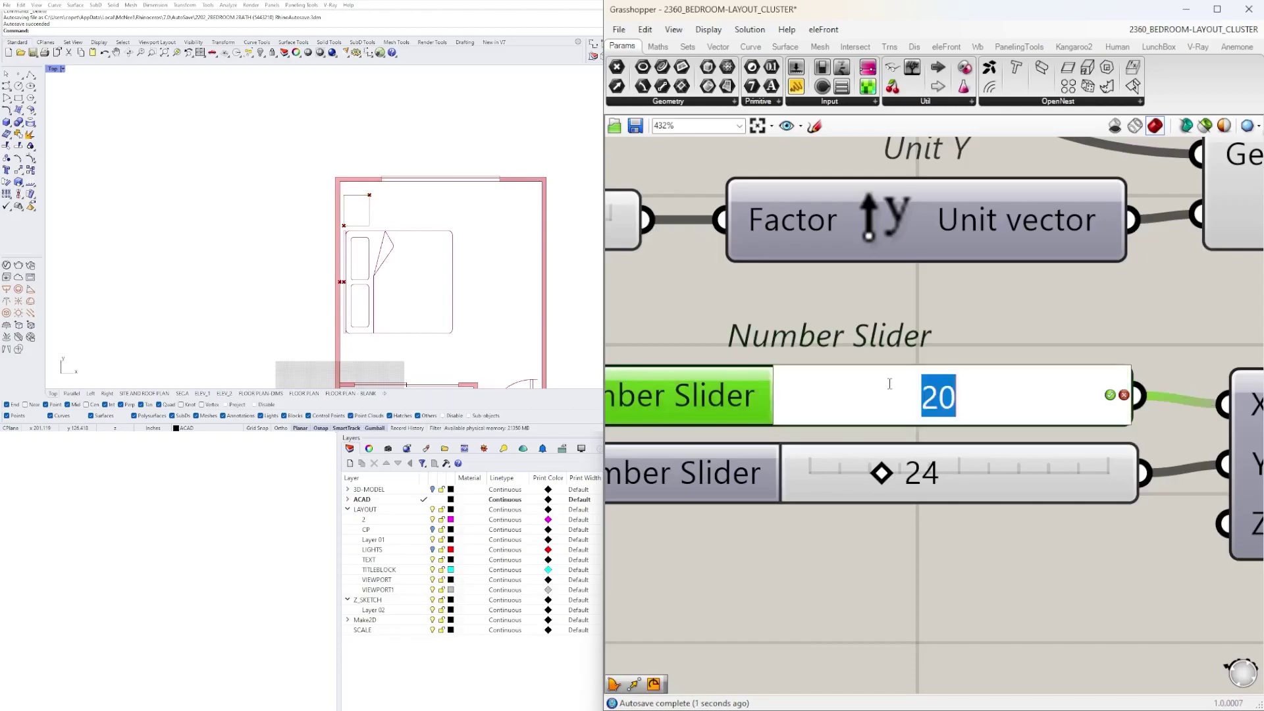
text(16)
key(Return)
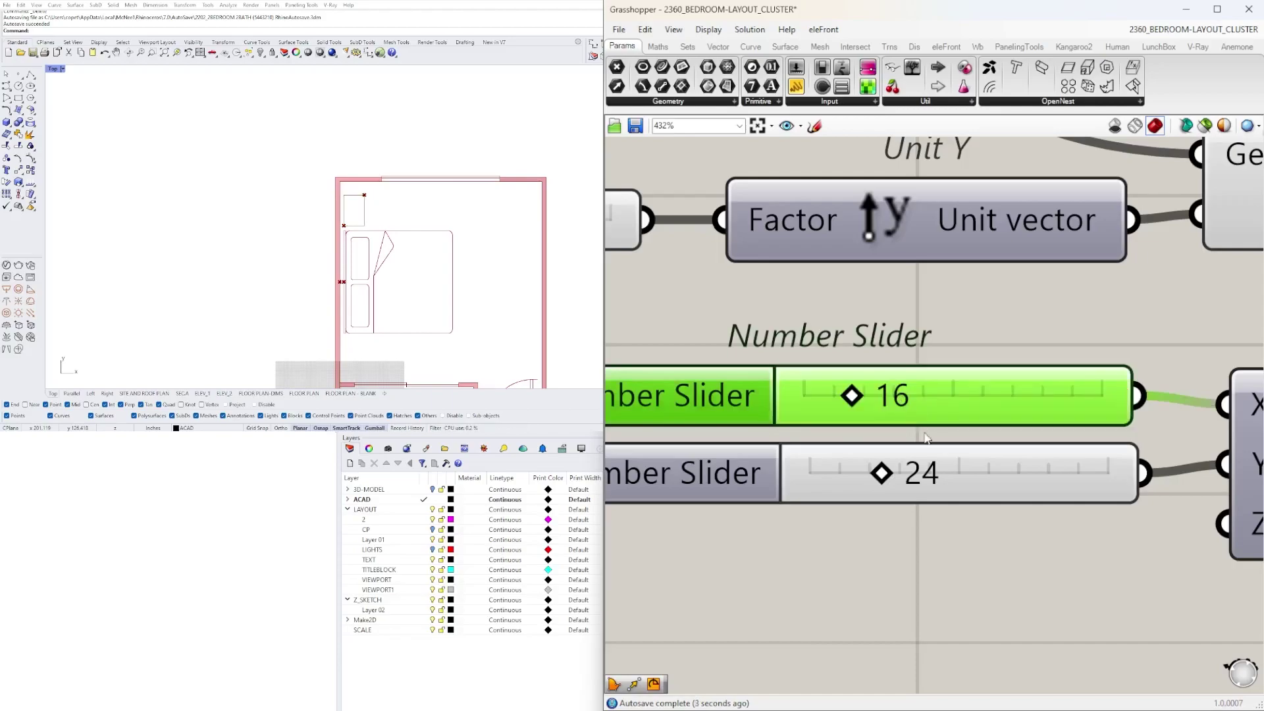
double_click(921, 472)
key(Return)
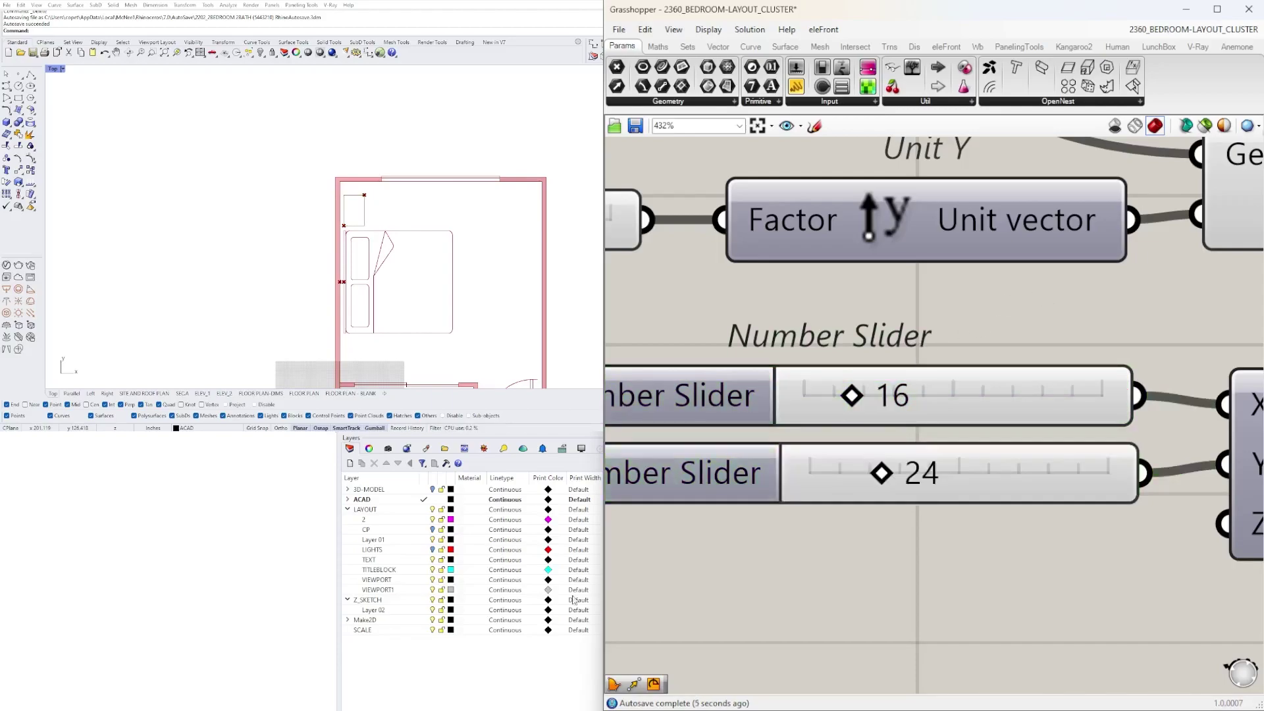
- Examine the room plan and the Move components that position the bed and the rectangle's corner
scroll(985, 385, down, 5)
scroll(986, 385, down, 3)
scroll(342, 227, up, 8)
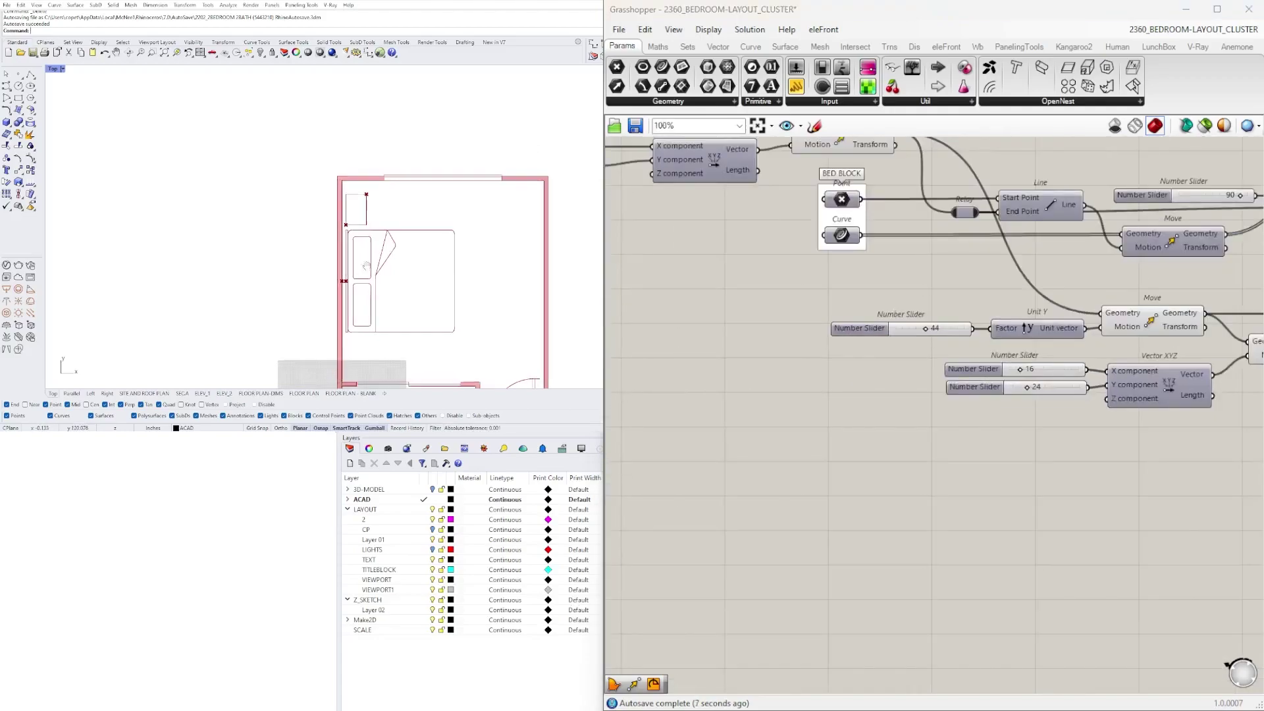
scroll(397, 193, down, 6)
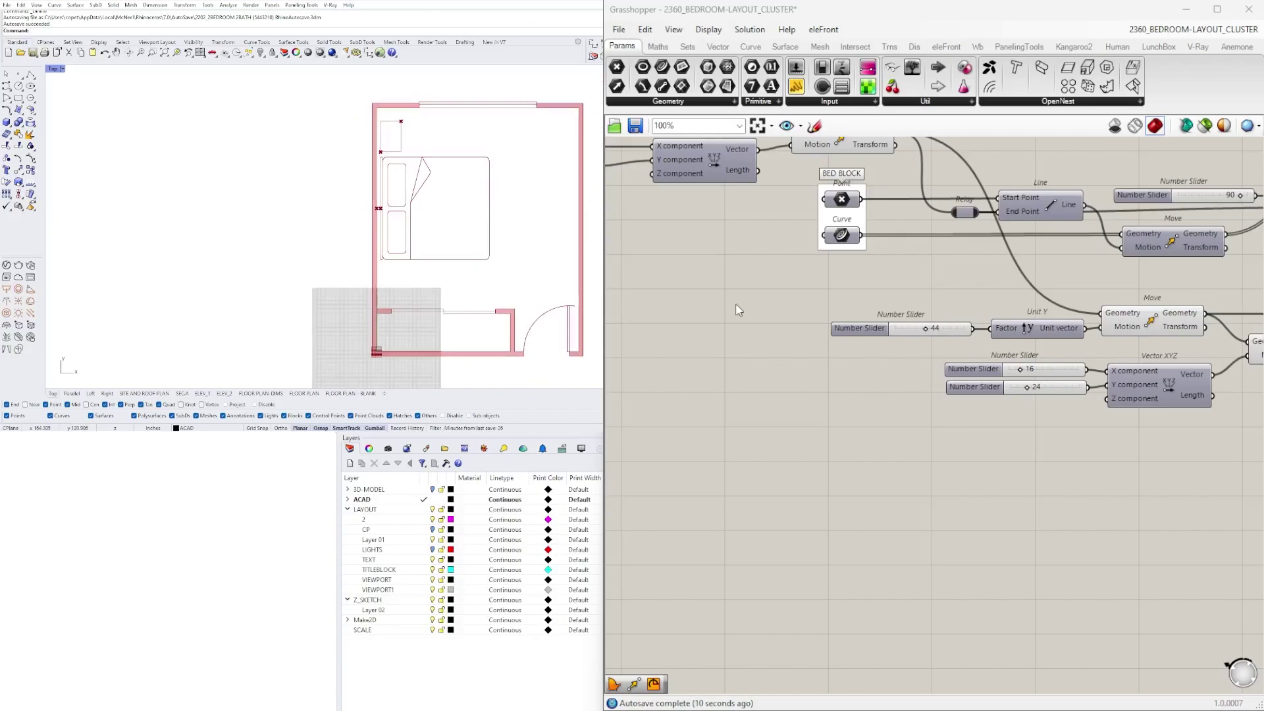
scroll(994, 290, down, 3)
right_drag(968, 208, 756, 277)
scroll(843, 366, up, 1)
click(756, 278)
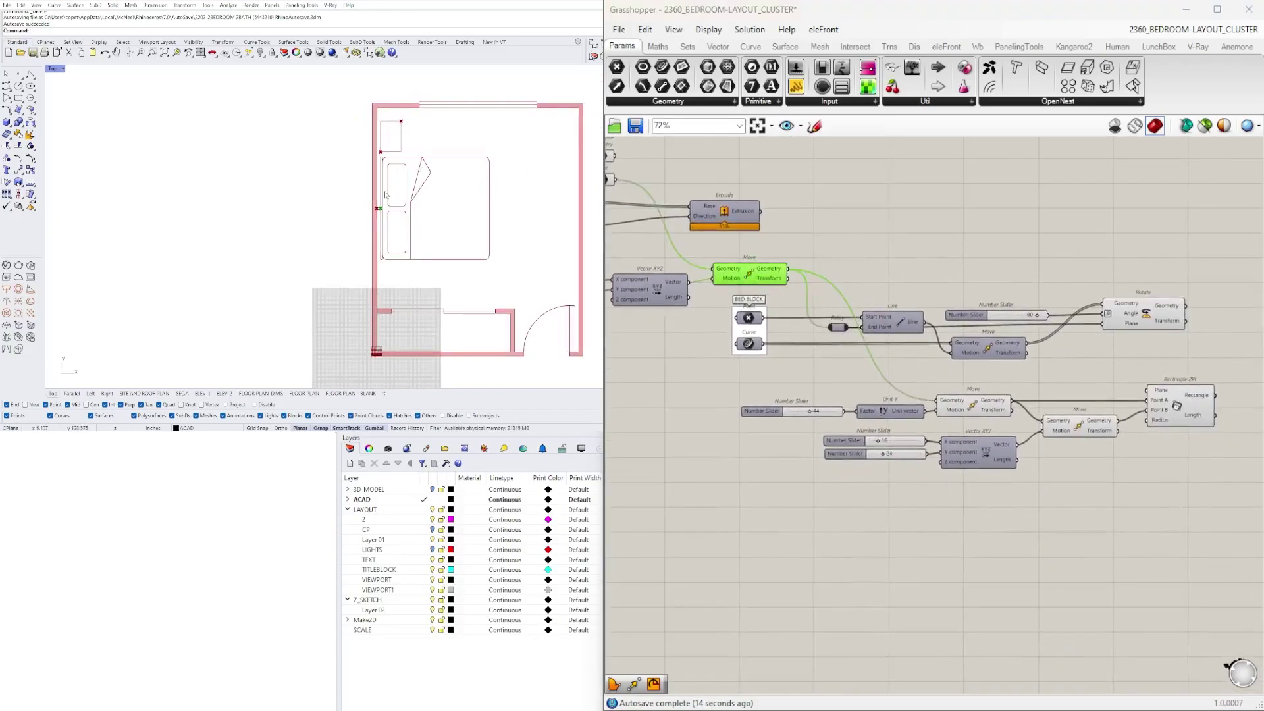
scroll(767, 288, up, 3)
click(1105, 475)
scroll(1104, 475, down, 3)
right_drag(1119, 478, 945, 412)
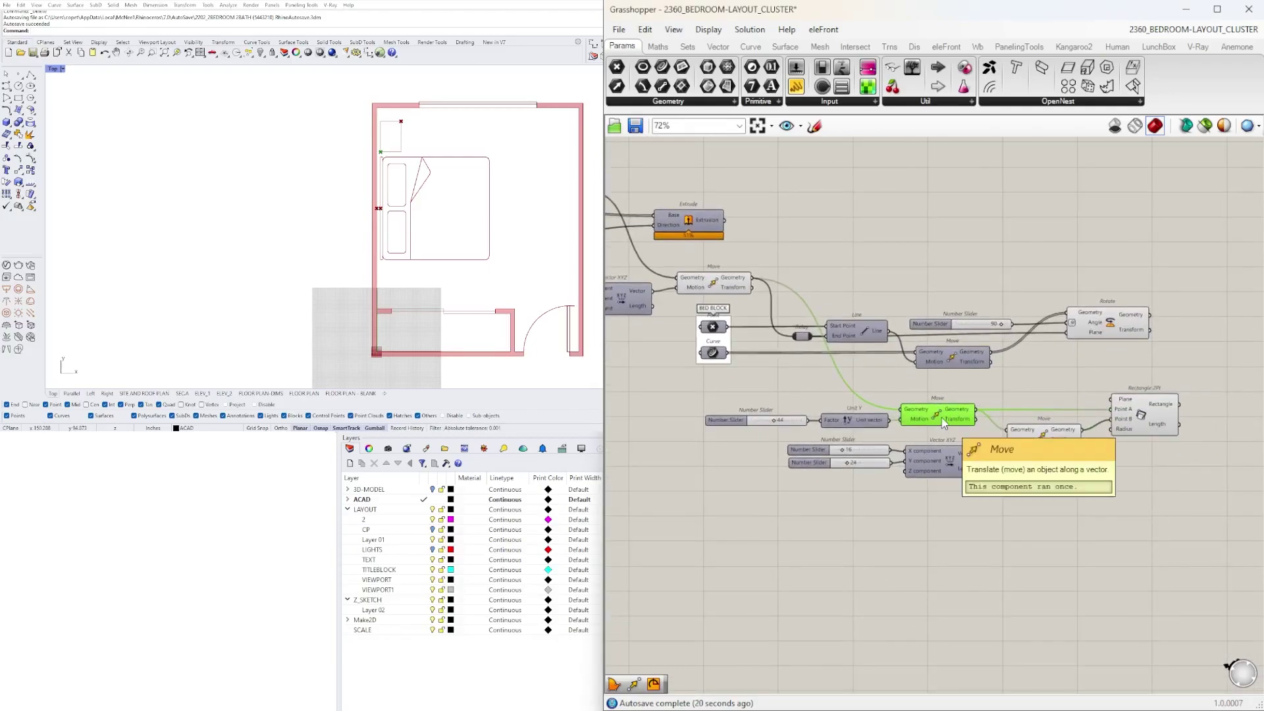
mouse_move(927, 398)
mouse_down()
mouse_move(786, 430)
mouse_move(932, 408)
mouse_up()
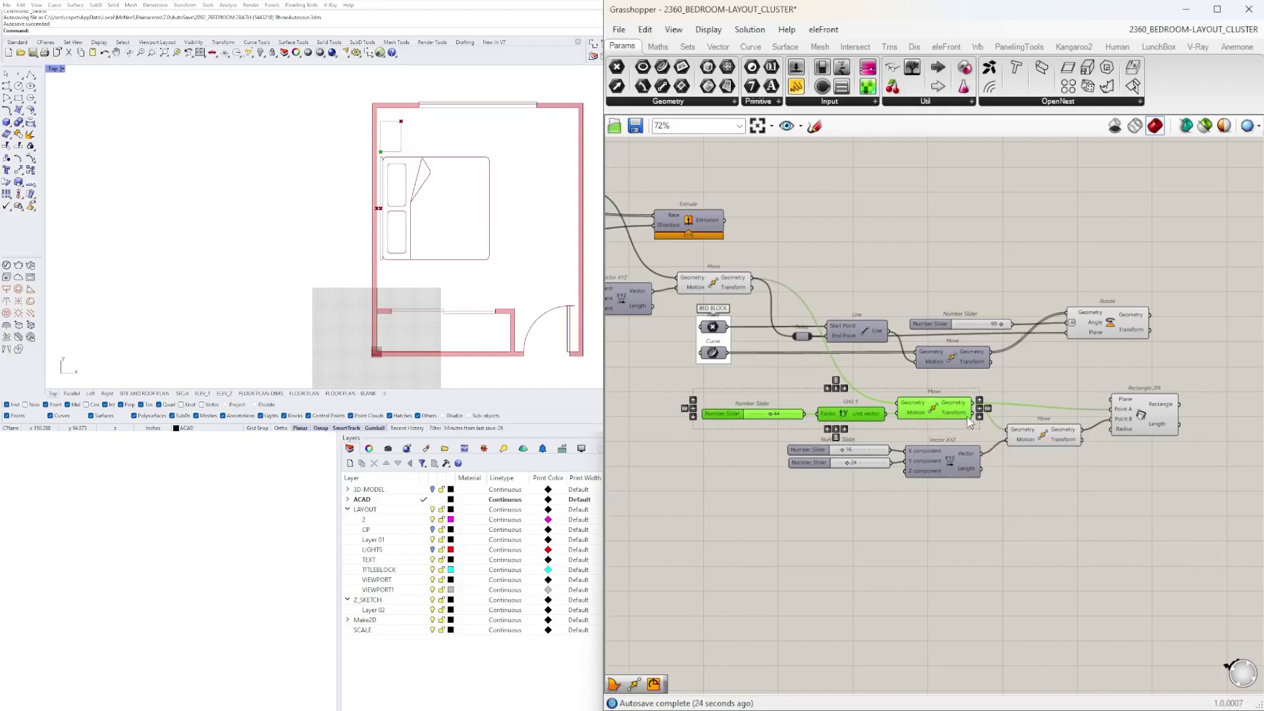
key(ctrl+z)
click(1226, 619)
- Add another Move component beside Rectangle 2Pt for shifting the rectangle
click(1146, 432)
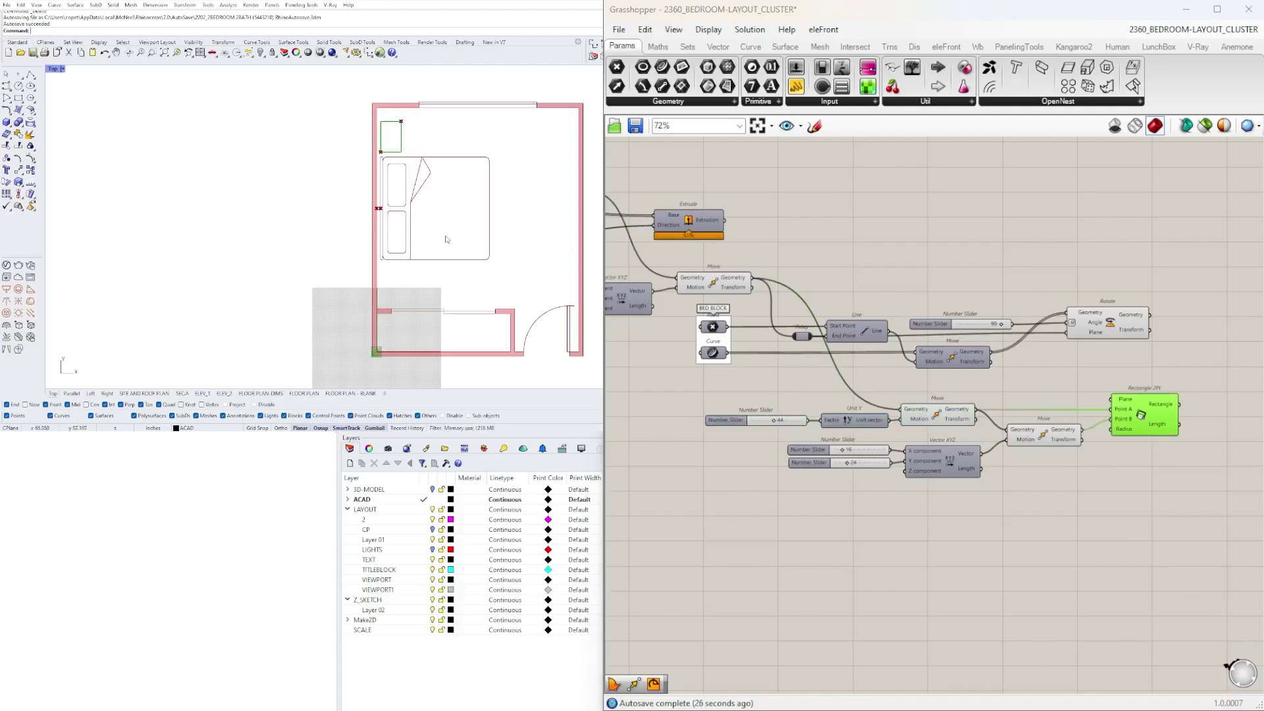
right_drag(1154, 485, 958, 447)
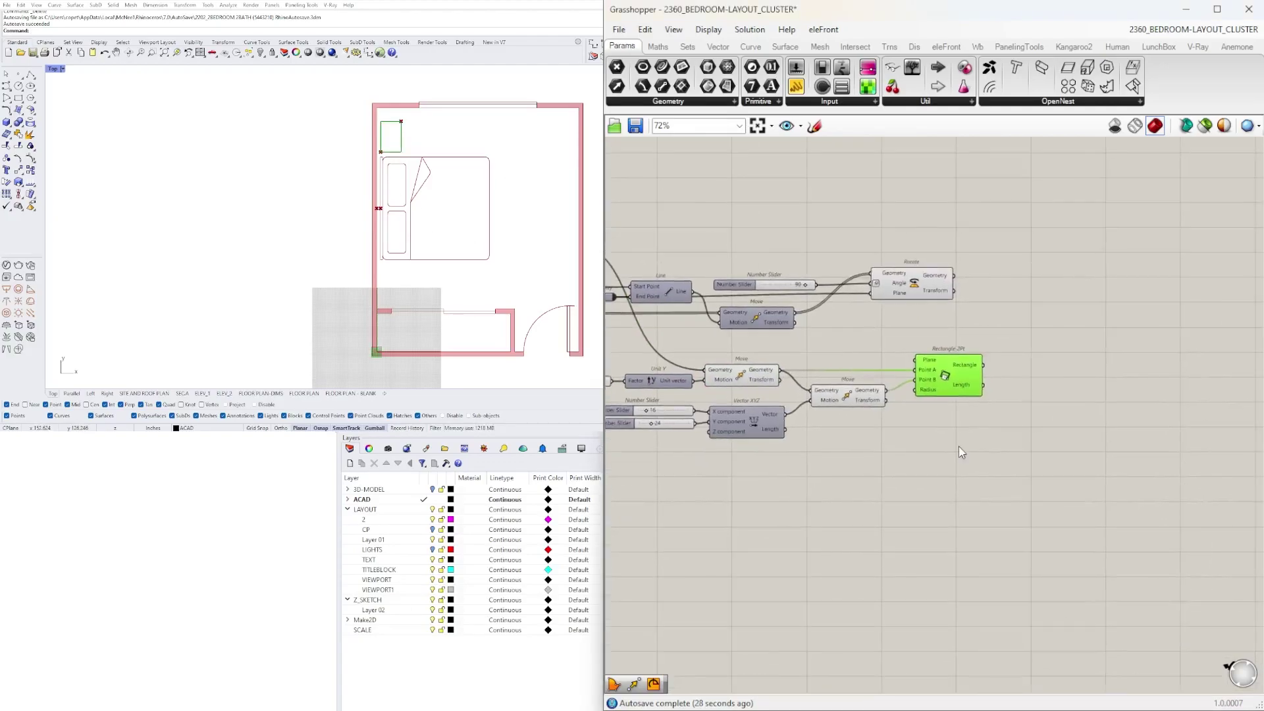
double_click(958, 446)
text(Move)
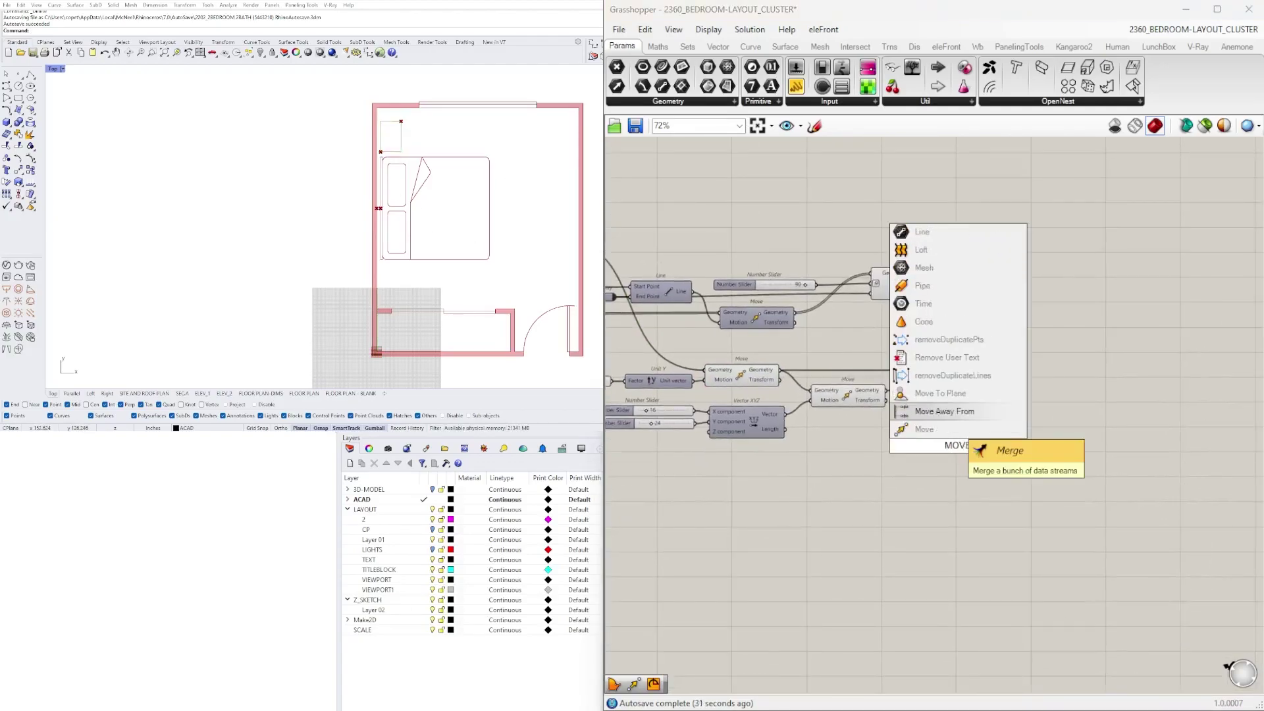
key(Return)
drag(964, 447, 1039, 437)
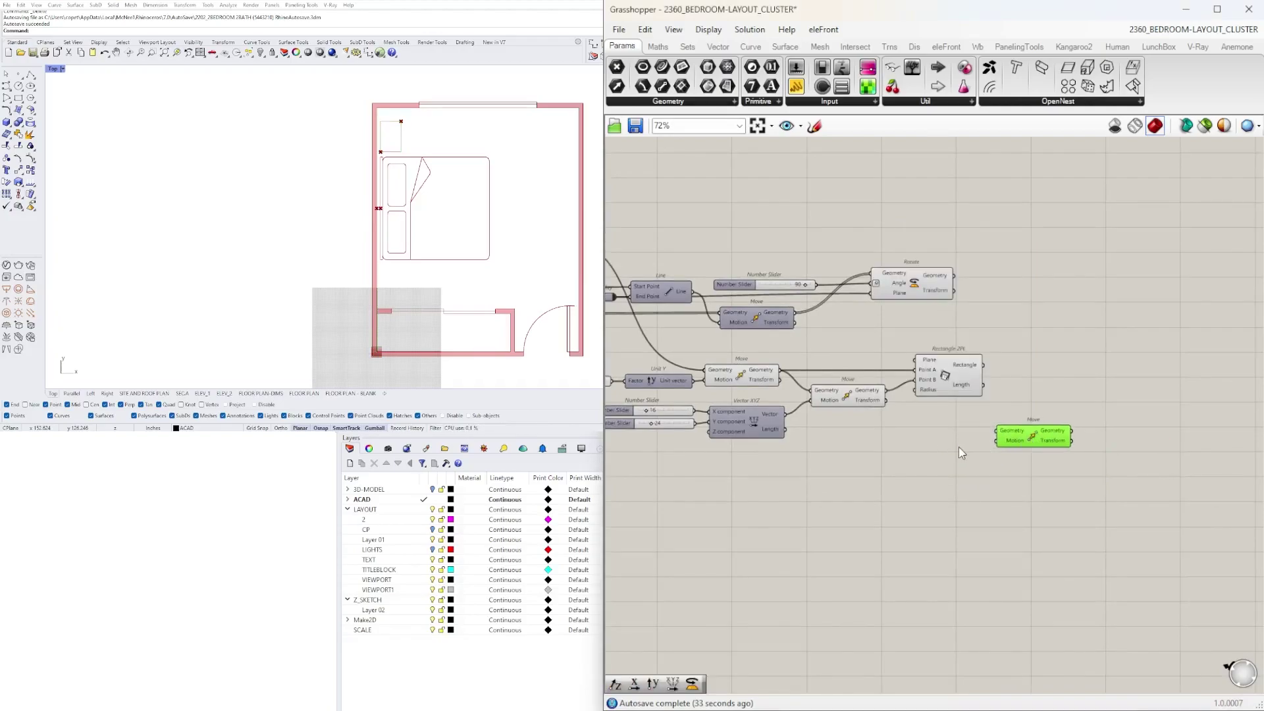
- Add a Unit X component and connect the rectangle to the new Move's Geometry and the unit vector to its Motion
double_click(958, 447)
text(x)
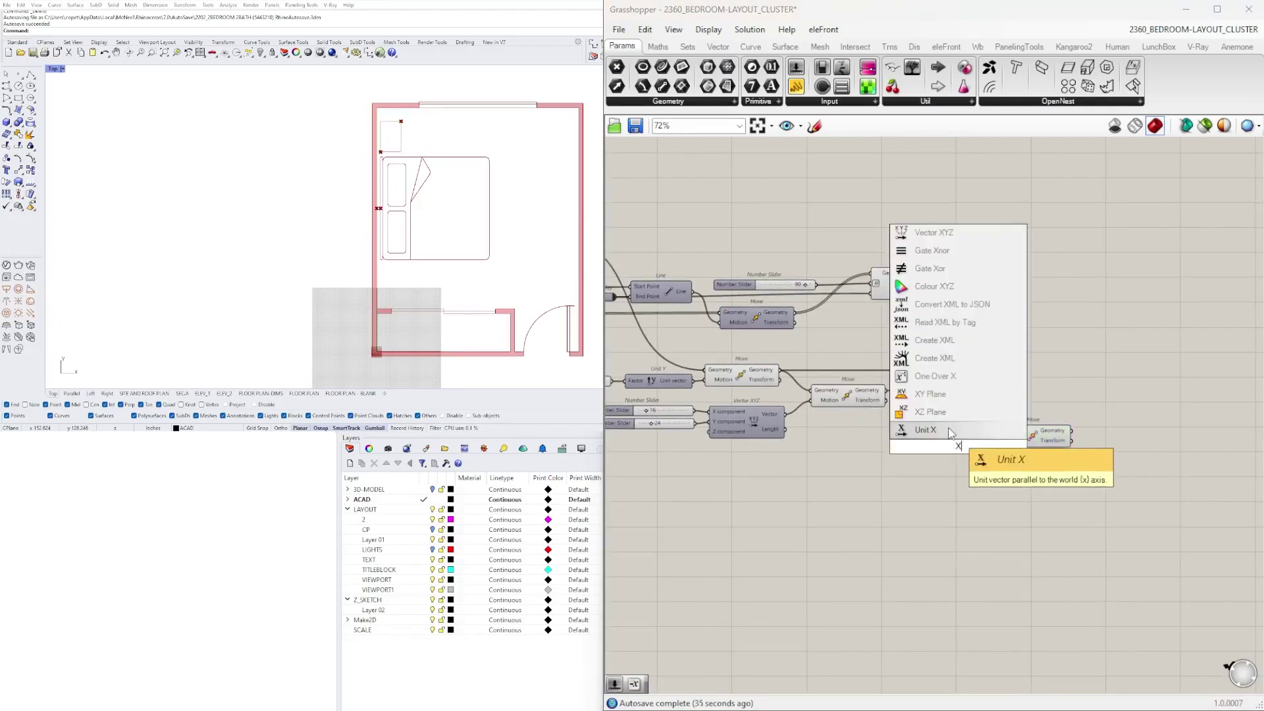
key(Return)
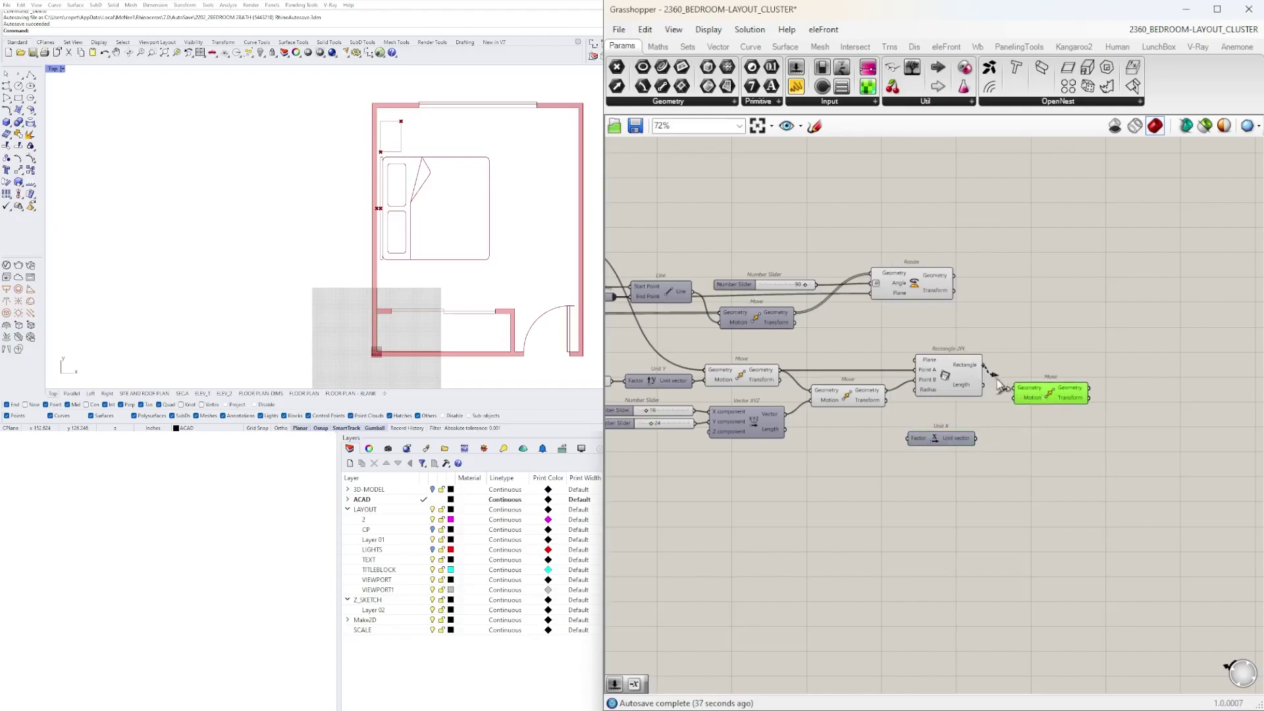
mouse_move(1043, 398)
mouse_down()
mouse_move(1053, 404)
mouse_move(1017, 403)
mouse_move(1057, 409)
mouse_up()
drag(951, 441, 972, 429)
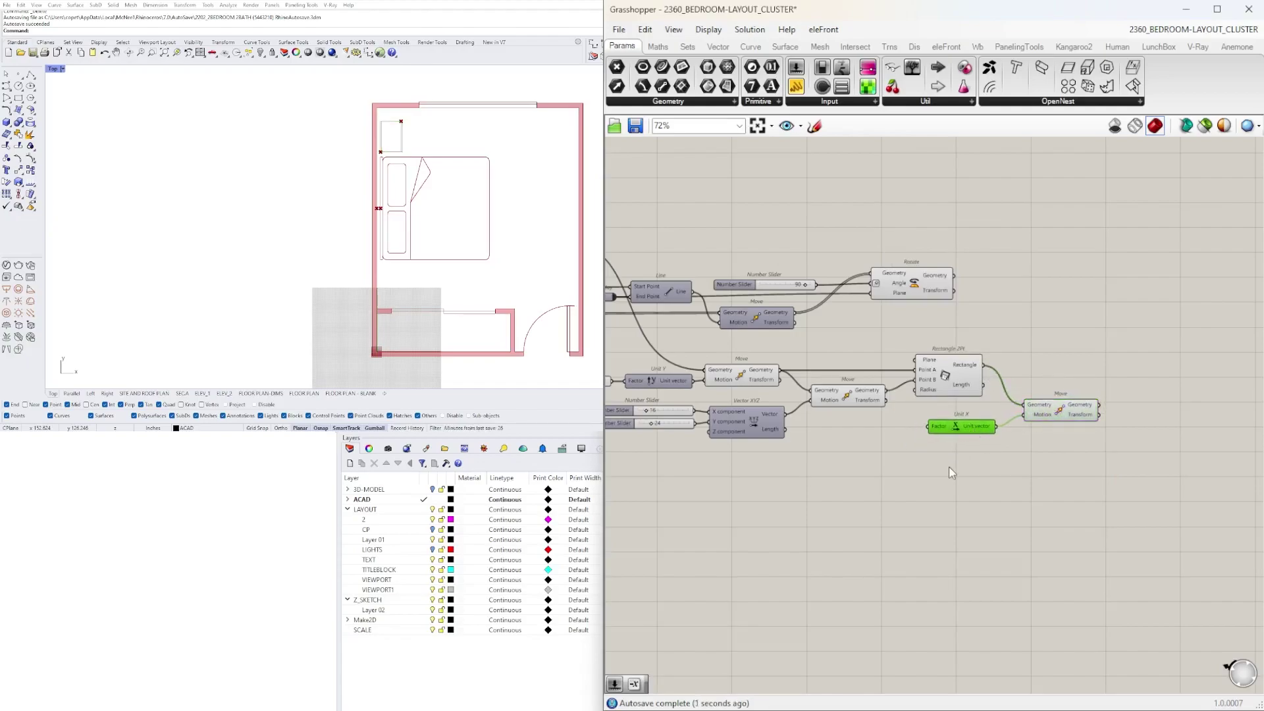
- Add a number slider of 2.5 and connect it to the Unit X Factor
double_click(877, 486)
text(2)
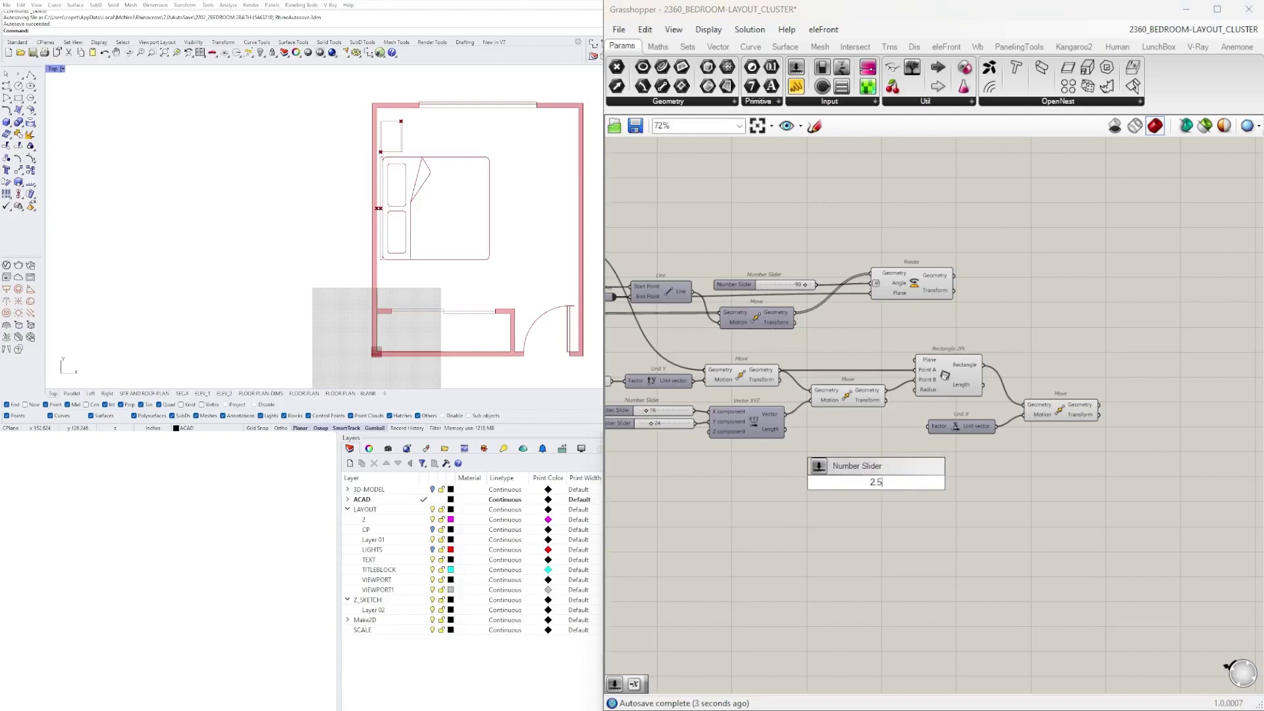
text(.5)
key(Return)
scroll(882, 474, up, 3)
drag(916, 472, 921, 386)
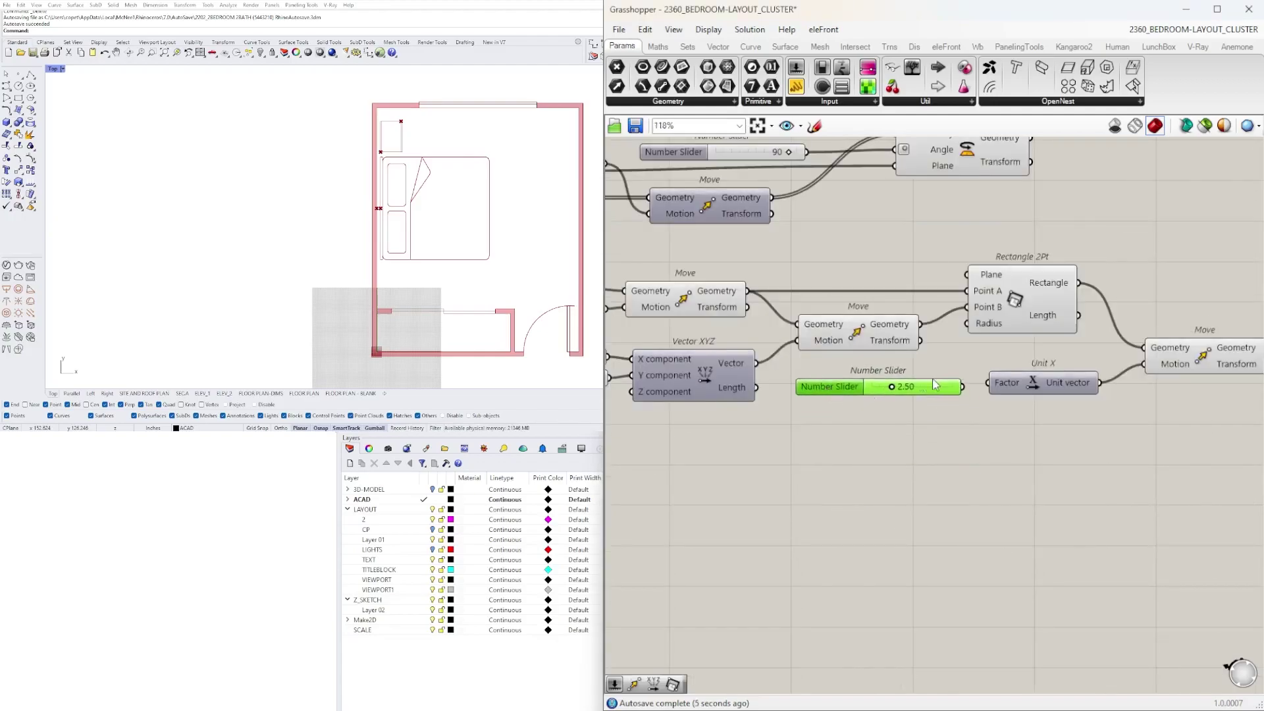
scroll(928, 385, up, 3)
click(1043, 394)
- Turn off the preview of Rectangle 2Pt and the Move components that define its corner points
scroll(1059, 393, down, 3)
drag(1037, 406, 632, 321)
middle_click(633, 319)
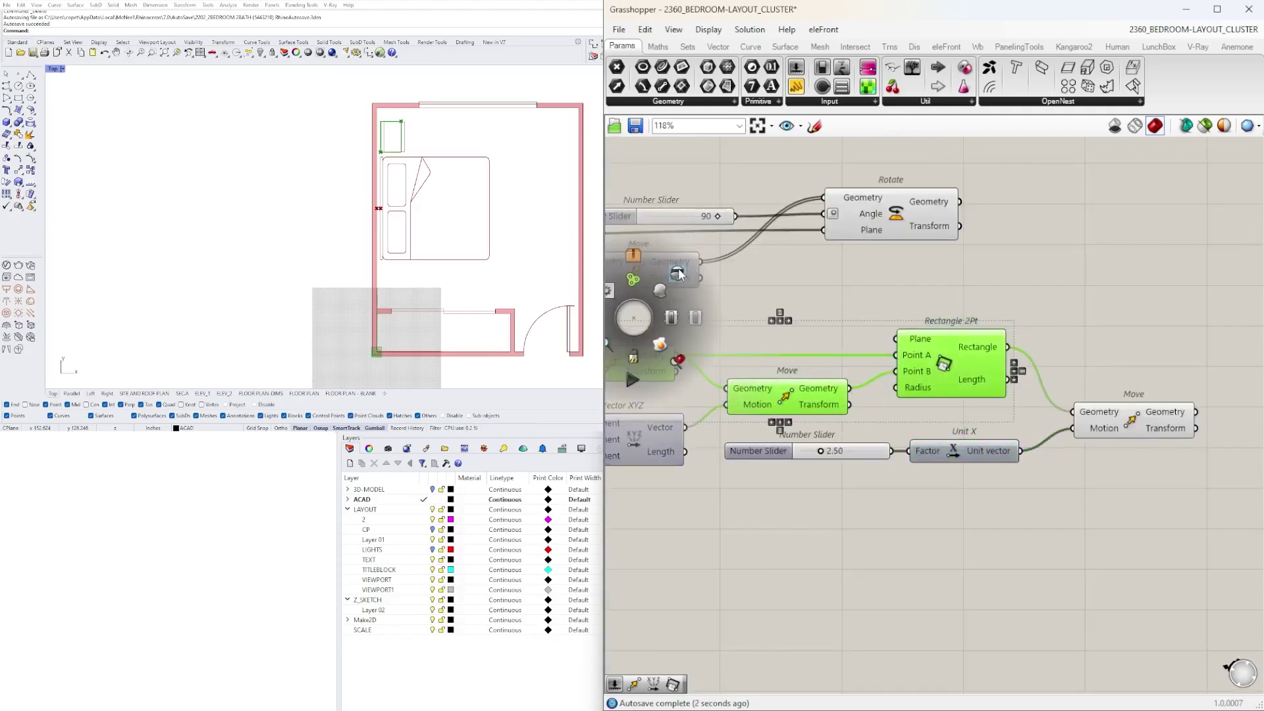
click(679, 275)
- Set the number slider feeding the Unit X Factor to 4.70
scroll(828, 450, up, 5)
drag(799, 454, 862, 494)
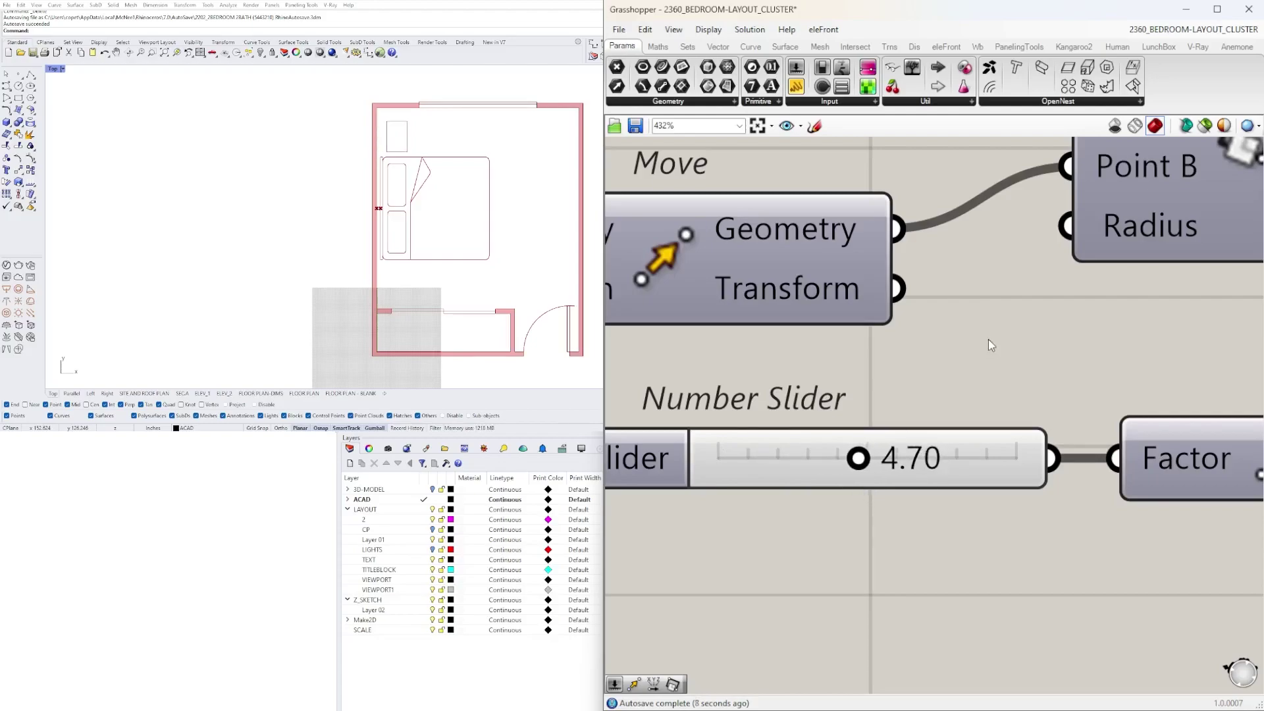
scroll(988, 338, down, 8)
scroll(875, 339, up, 2)
- Align the rectangle's Move component with Unit X, then add an Area component and connect the moved geometry to it
click(875, 338)
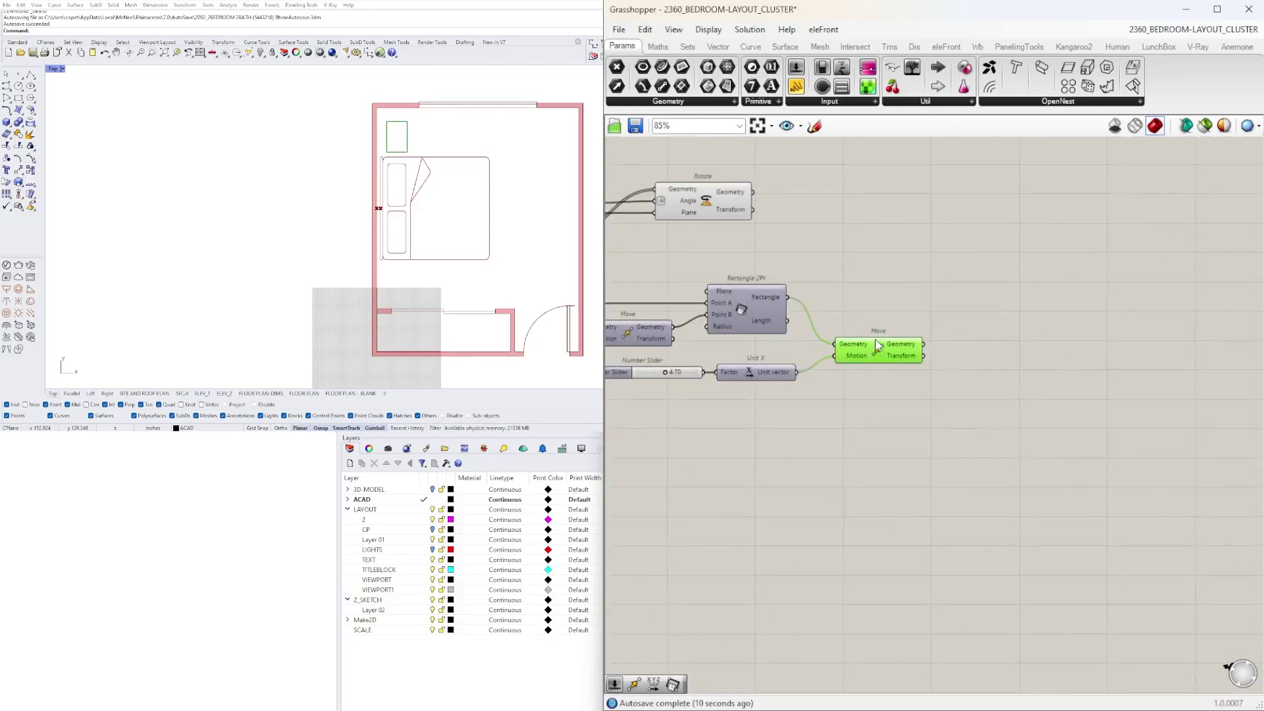
drag(900, 351, 891, 367)
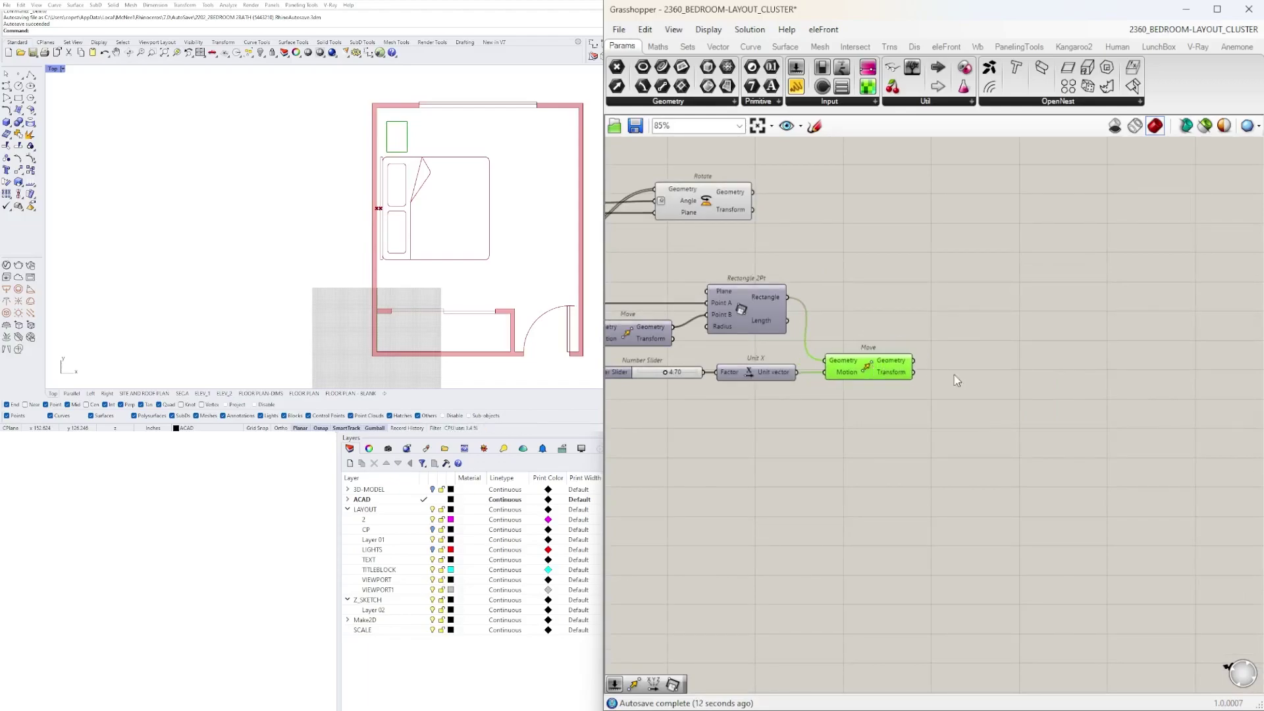
double_click(987, 373)
text(area)
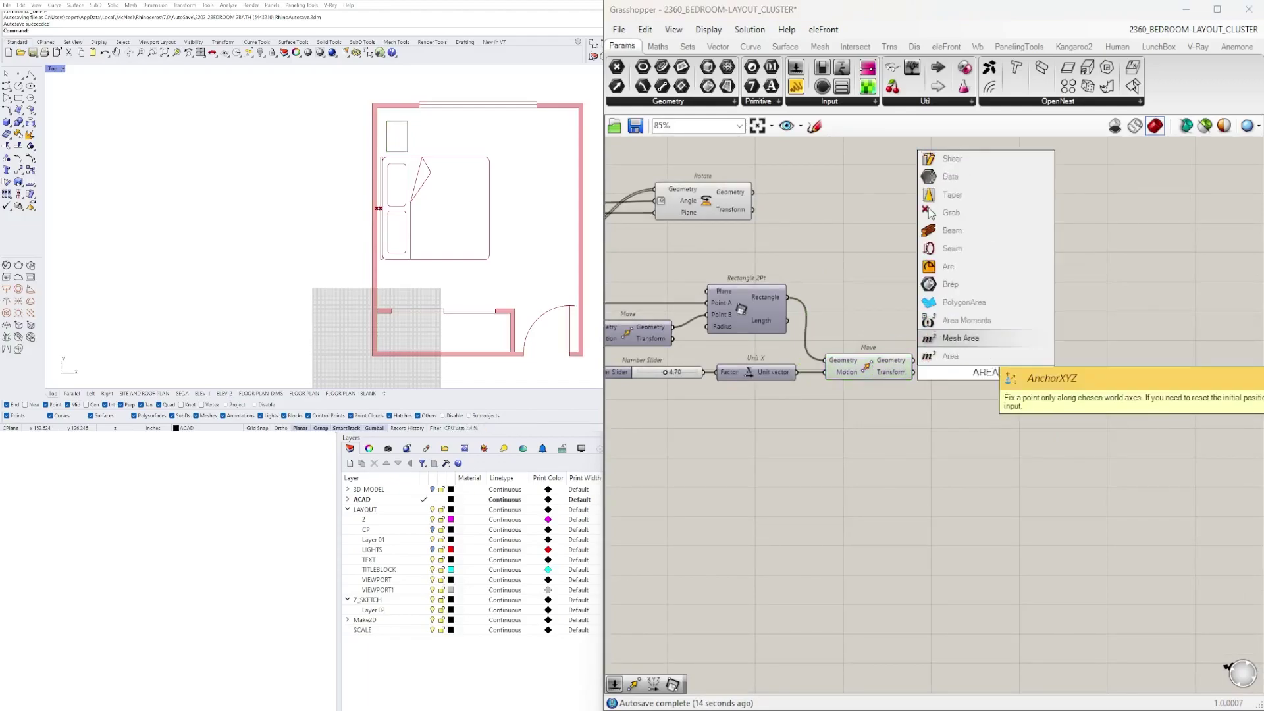
key(Return)
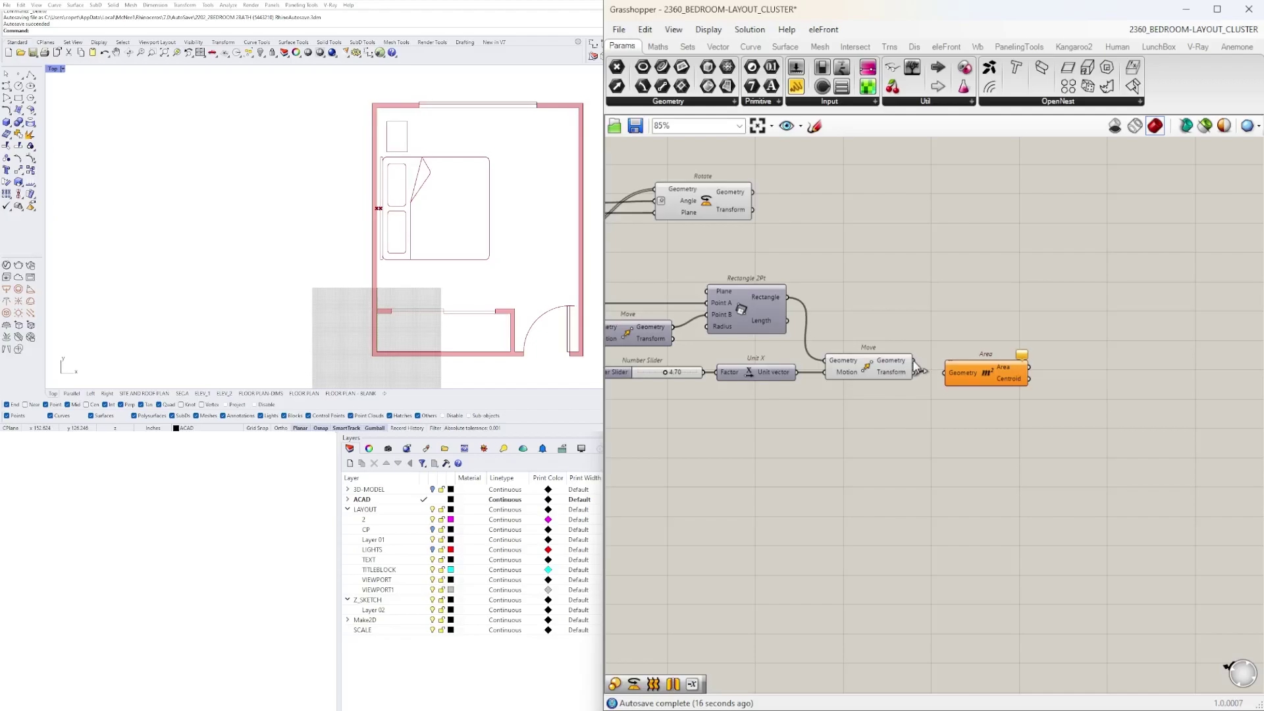
drag(945, 377, 974, 287)
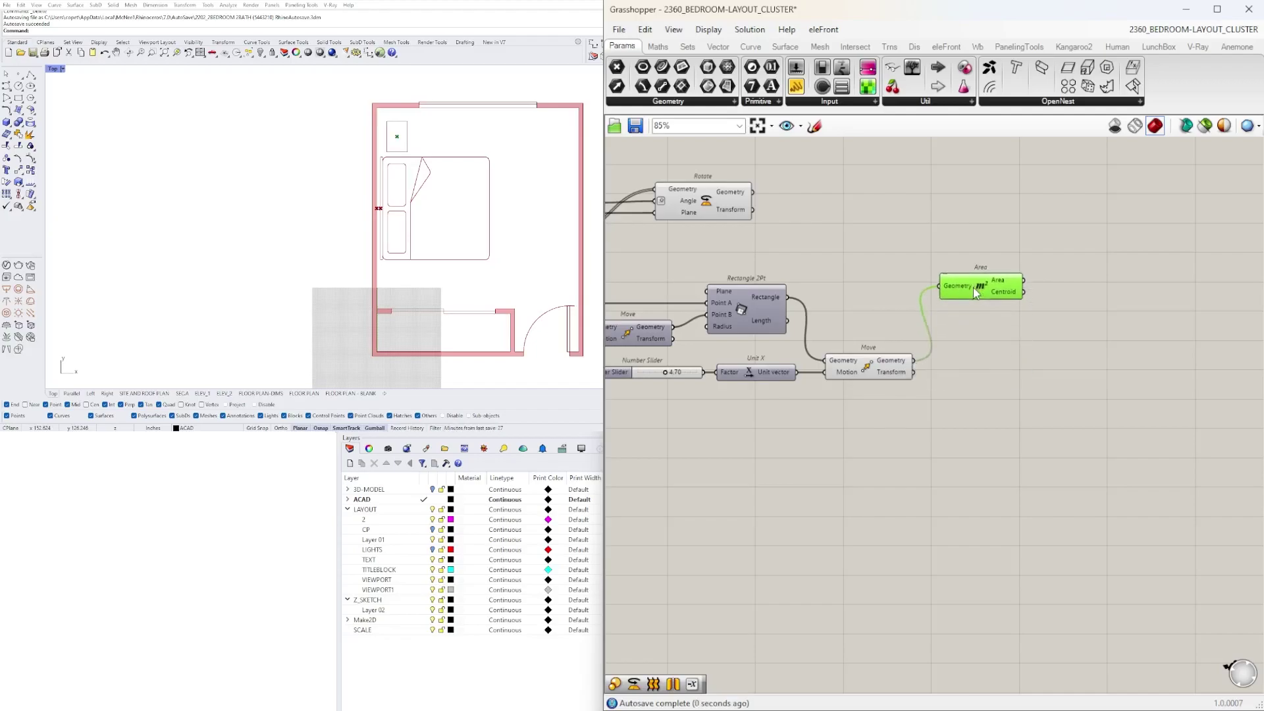
- Add a Circle component and connect the Area's Centroid to its Plane input
double_click(980, 367)
text(CIR)
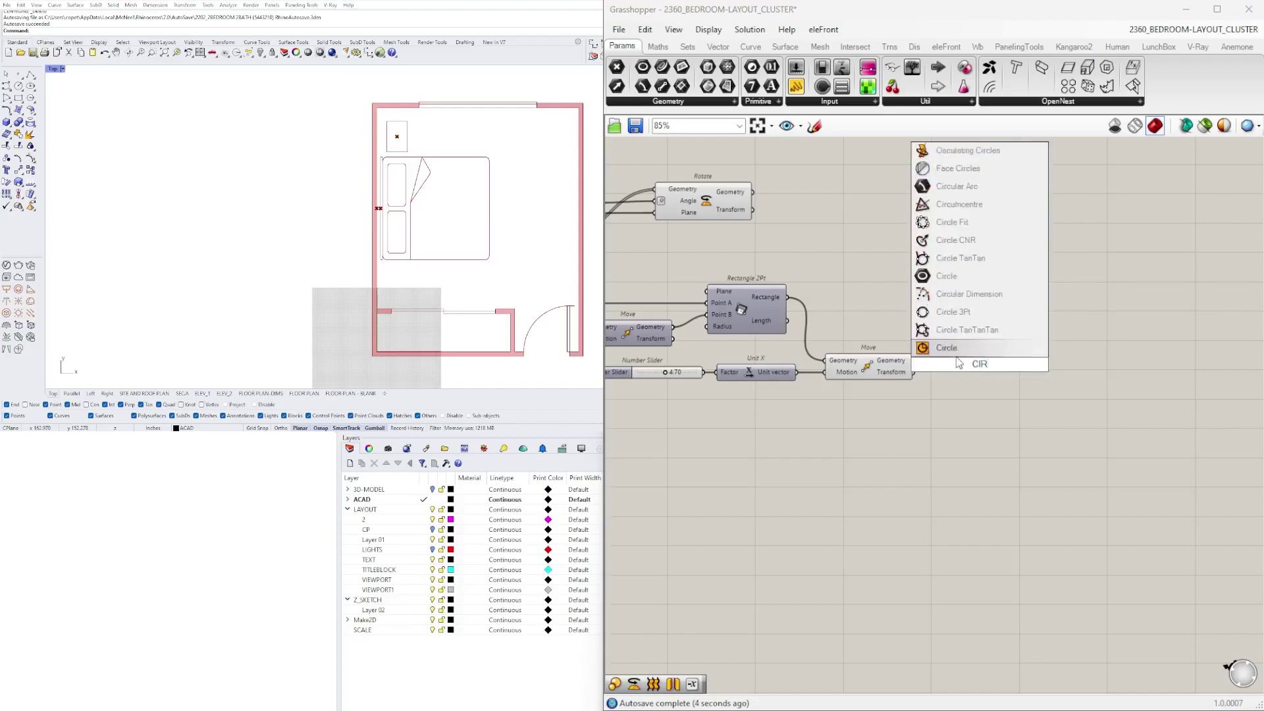
key(Return)
drag(948, 293, 940, 369)
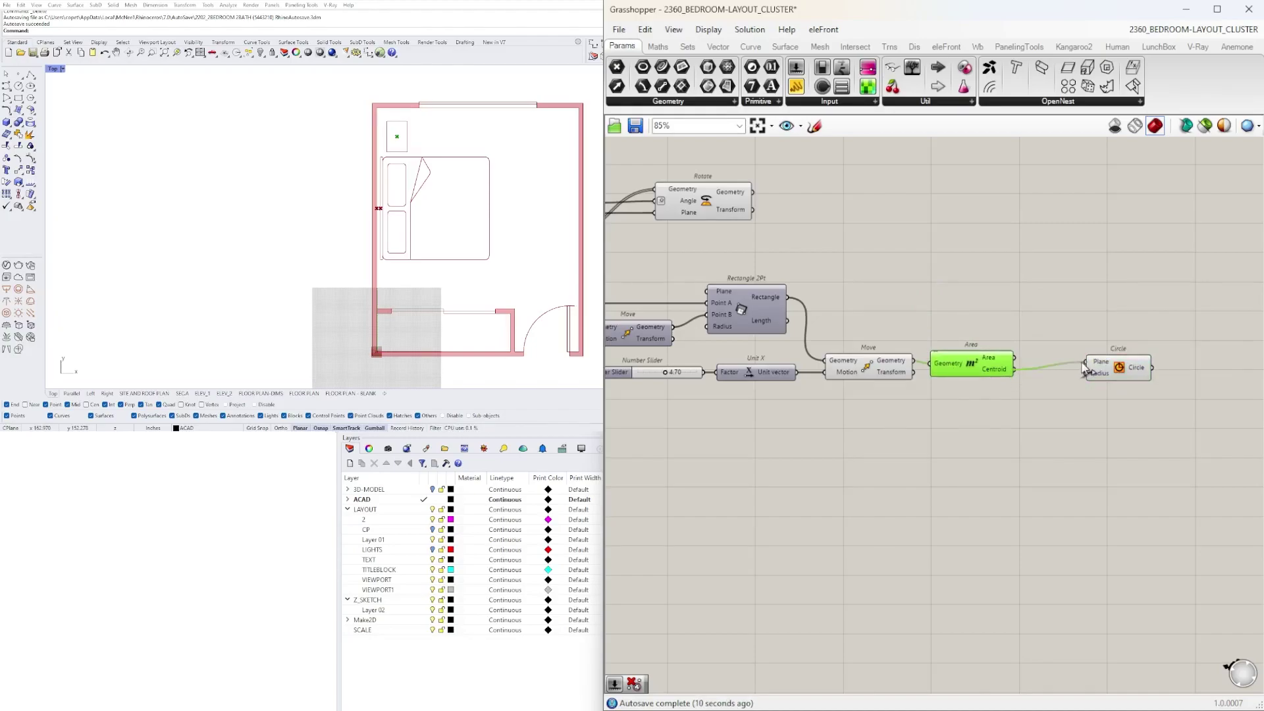
drag(1095, 367, 1063, 324)
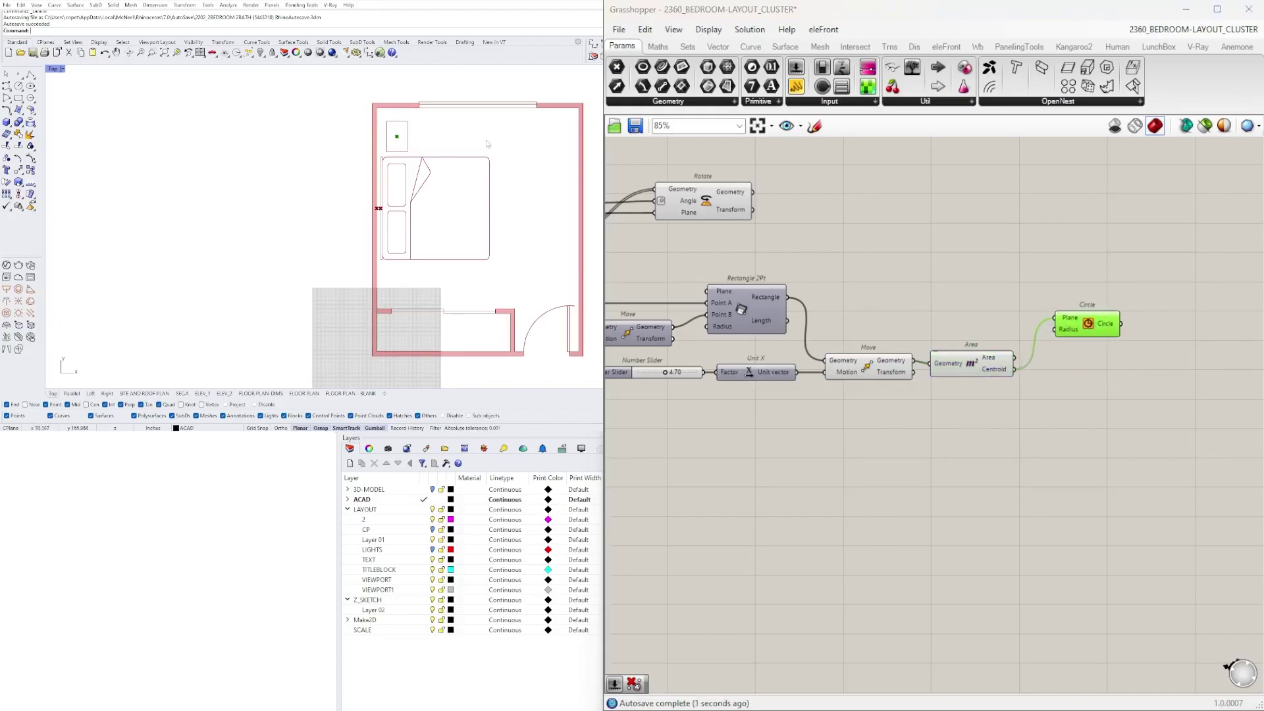
- Add a number slider of 6.5 and connect it to the Circle's Radius
double_click(948, 327)
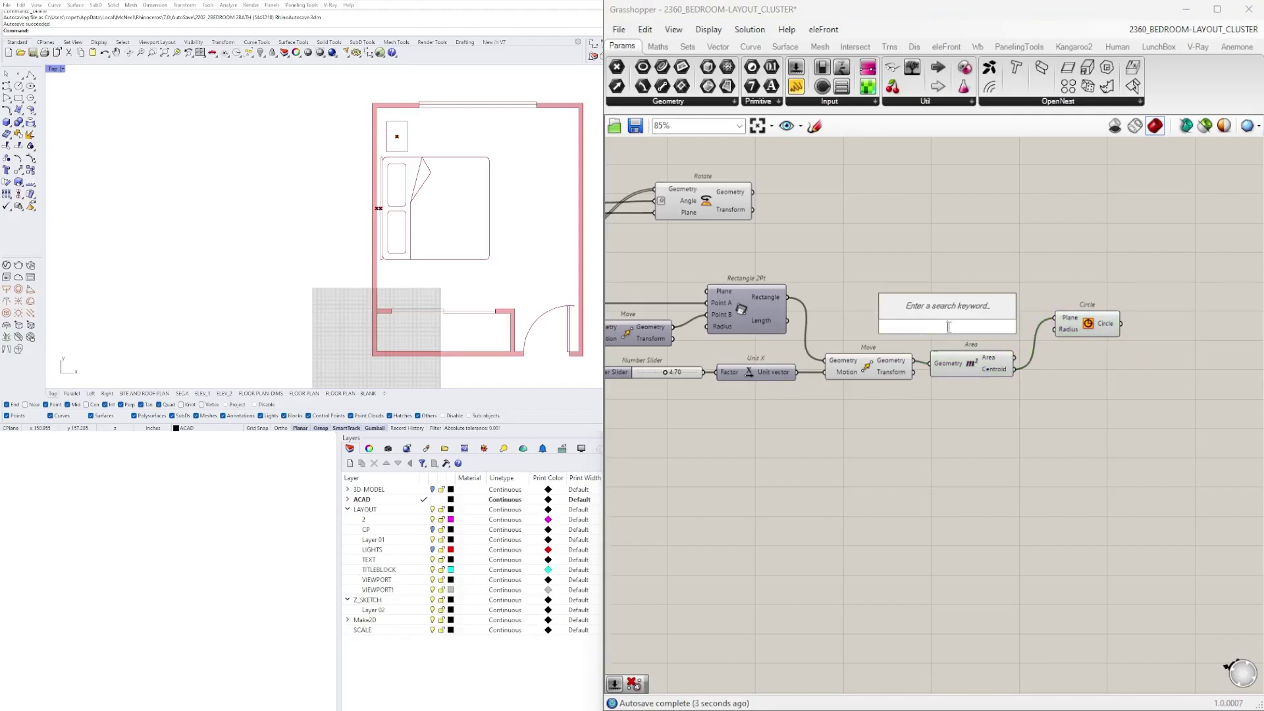
text(0)
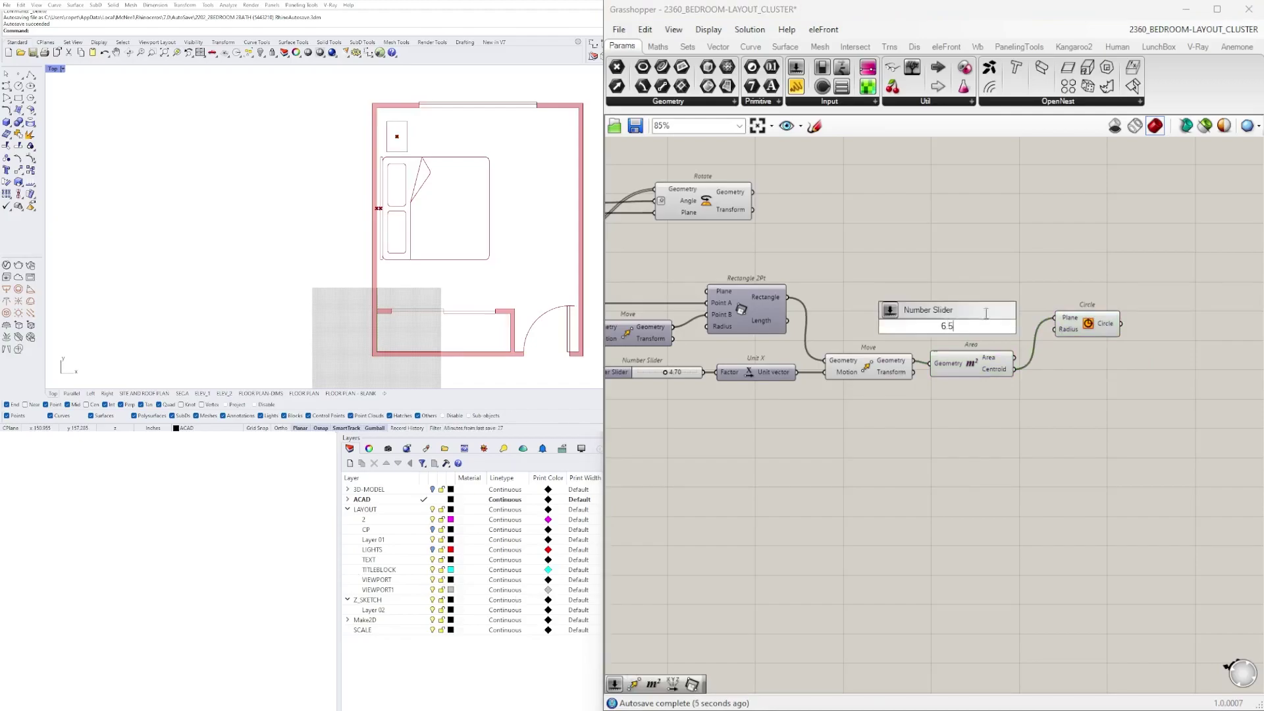
key(Return)
scroll(1013, 336, up, 3)
drag(985, 342, 1148, 330)
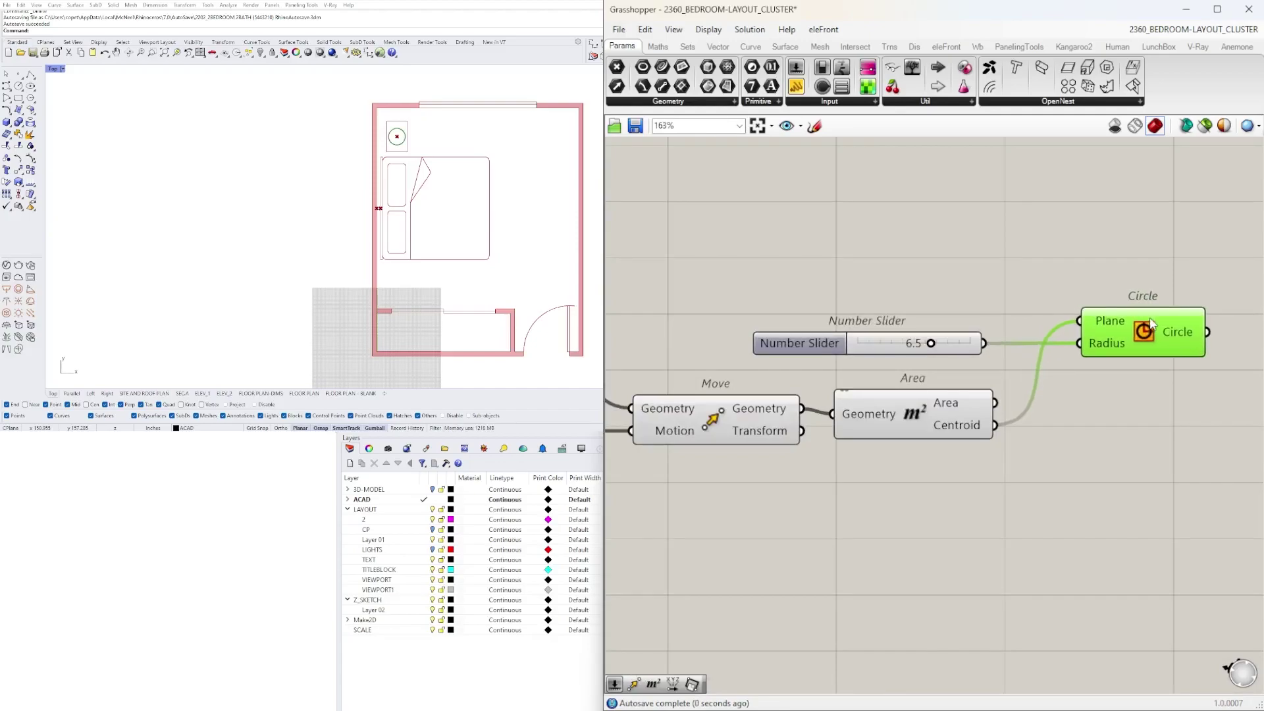
- Set the circle's radius slider to 5.4
click(975, 338)
scroll(910, 337, up, 3)
drag(951, 349, 926, 354)
click(947, 280)
scroll(981, 254, down, 5)
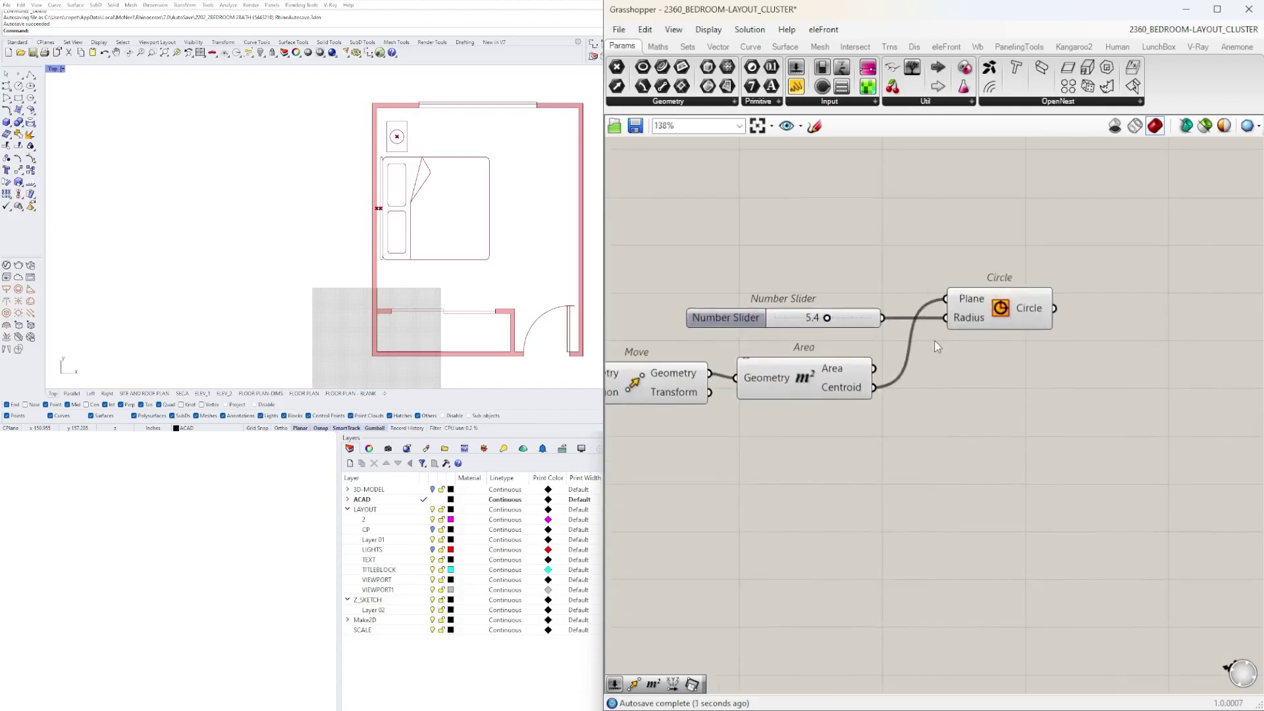
- Turn off the preview of the Area component
scroll(935, 341, down, 2)
right_drag(936, 340, 1096, 348)
drag(1076, 437, 1001, 378)
middle_click(1002, 378)
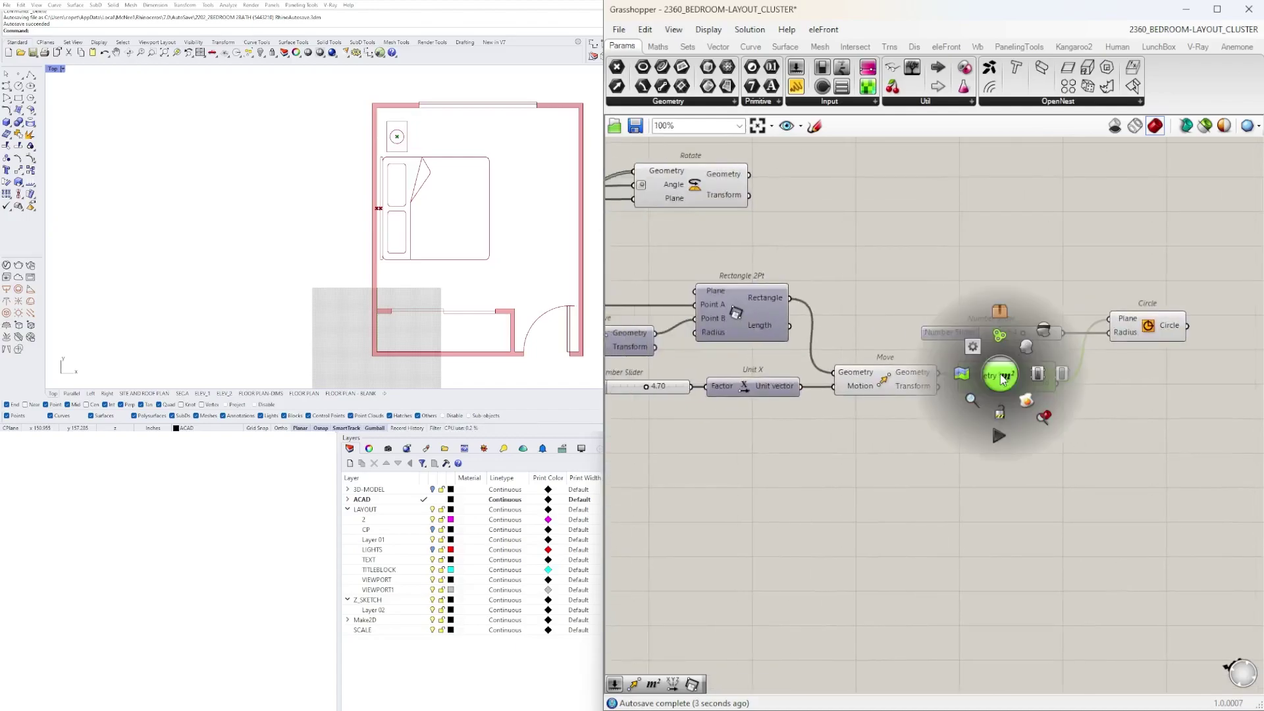
click(1042, 335)
click(1040, 265)
- Examine where the Move component above the BED BLOCK group places its point between the wall and the bed
scroll(1020, 257, down, 4)
right_drag(948, 279, 1161, 381)
scroll(740, 328, up, 2)
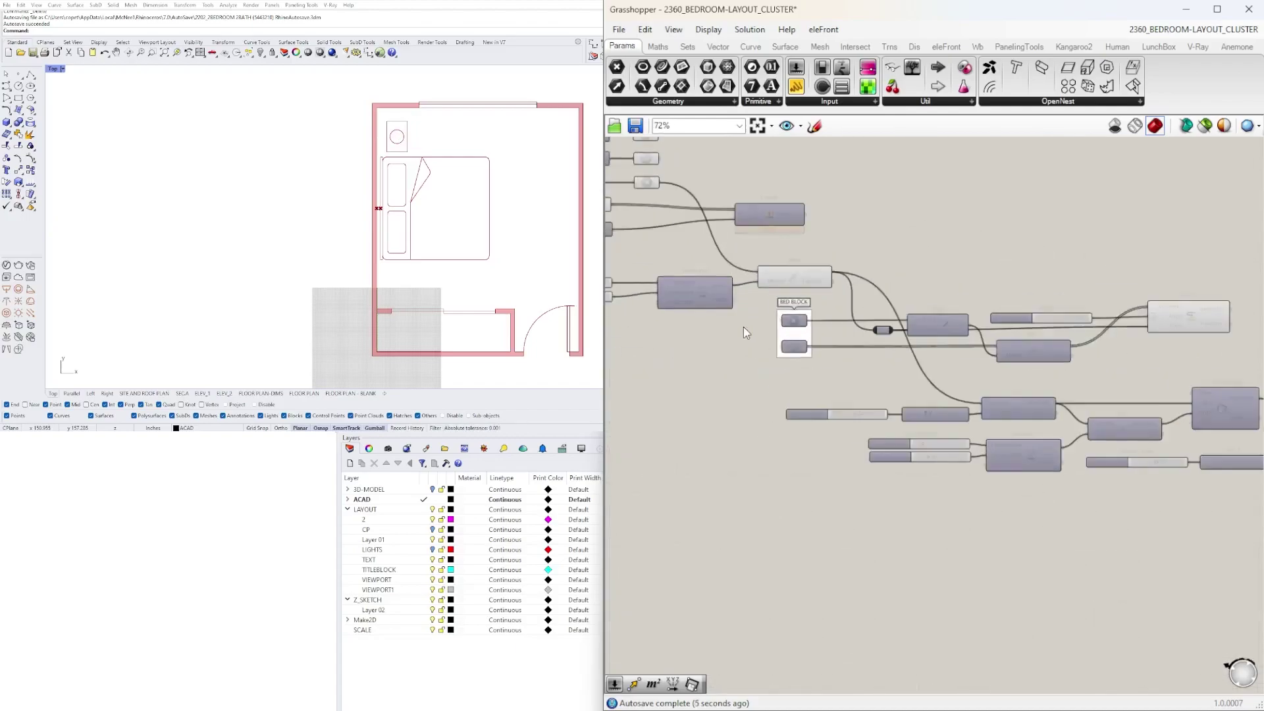
scroll(739, 326, up, 4)
click(814, 238)
scroll(388, 202, up, 4)
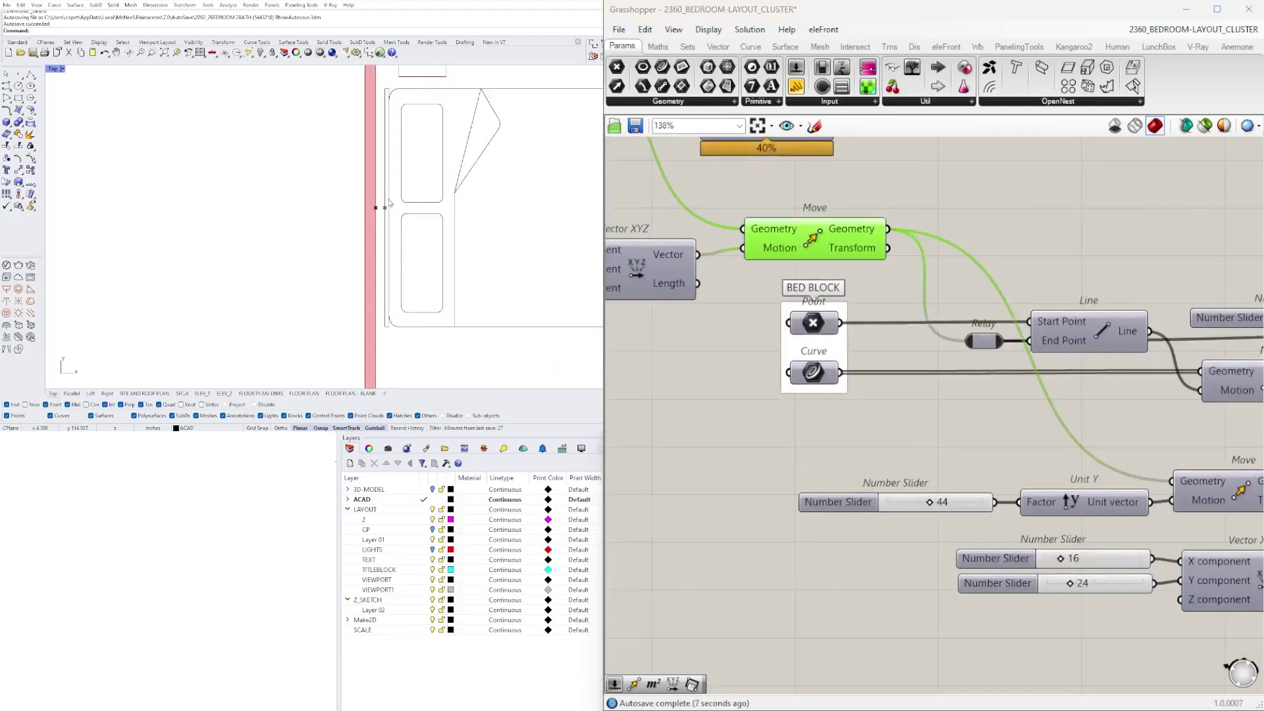
scroll(389, 203, up, 2)
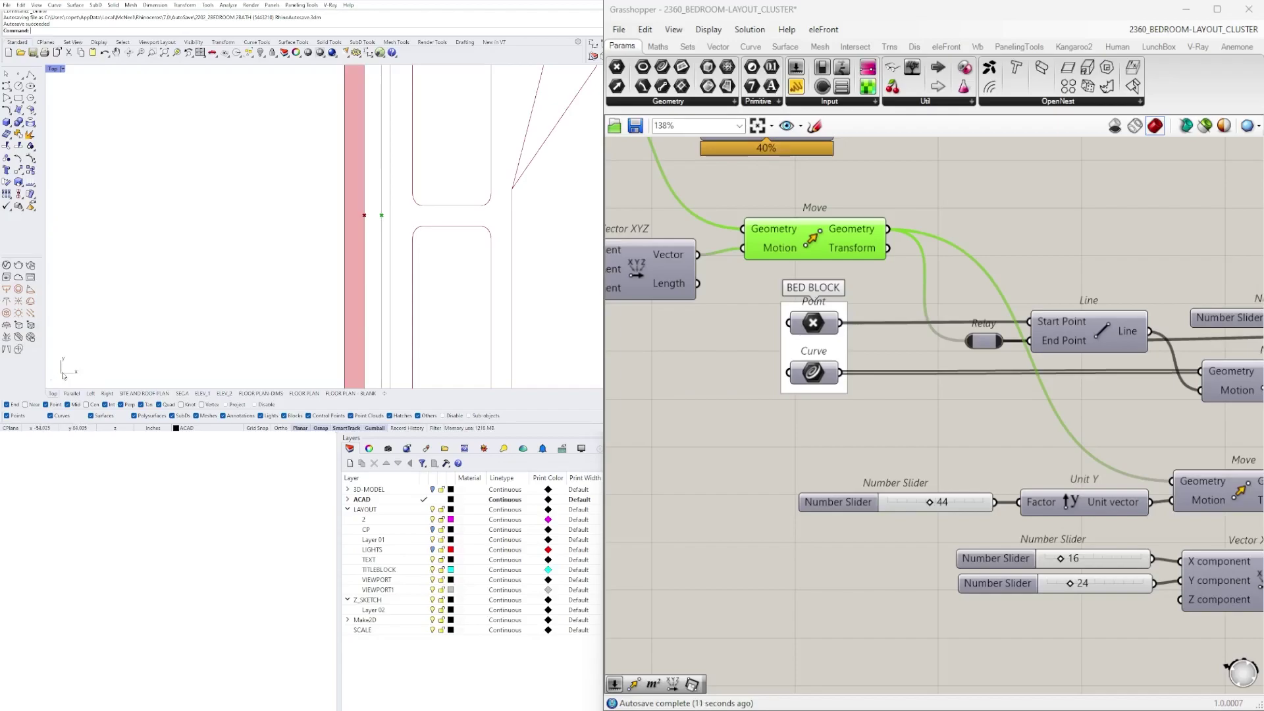
scroll(911, 373, down, 3)
- Switch the Rhino window to the Parallel viewport and frame the bedroom plan in it
double_click(52, 69)
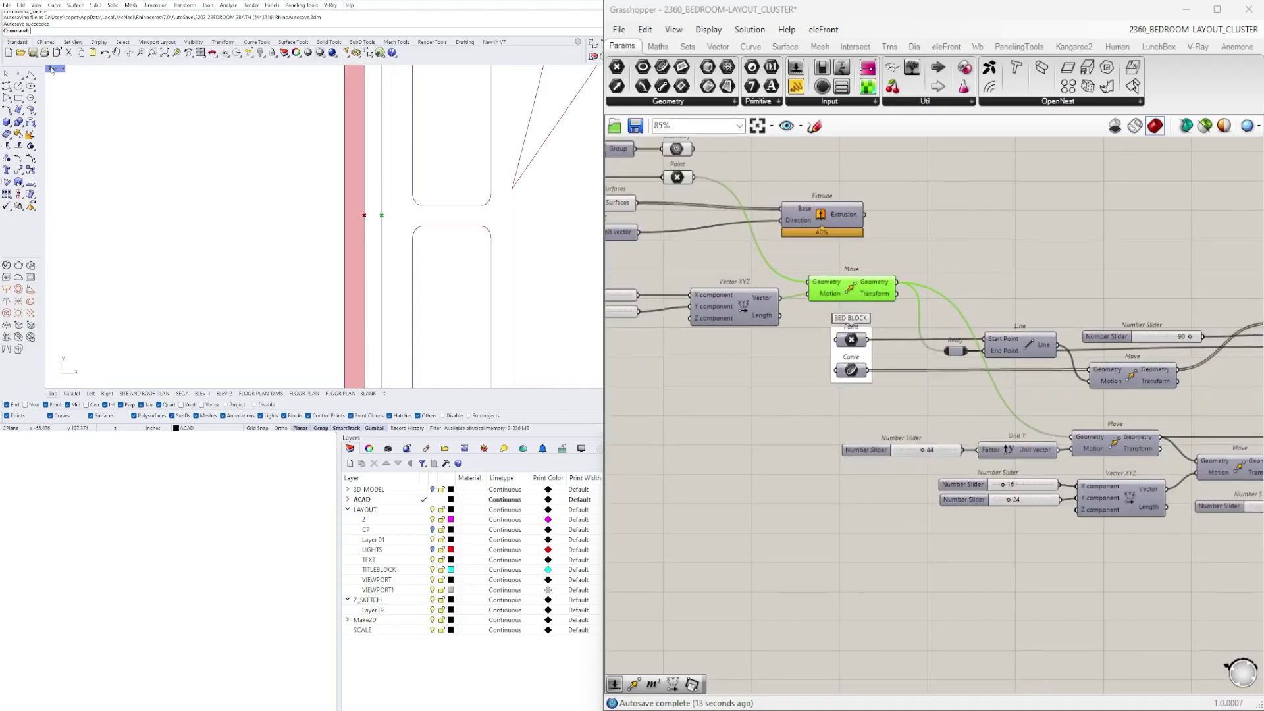
double_click(337, 68)
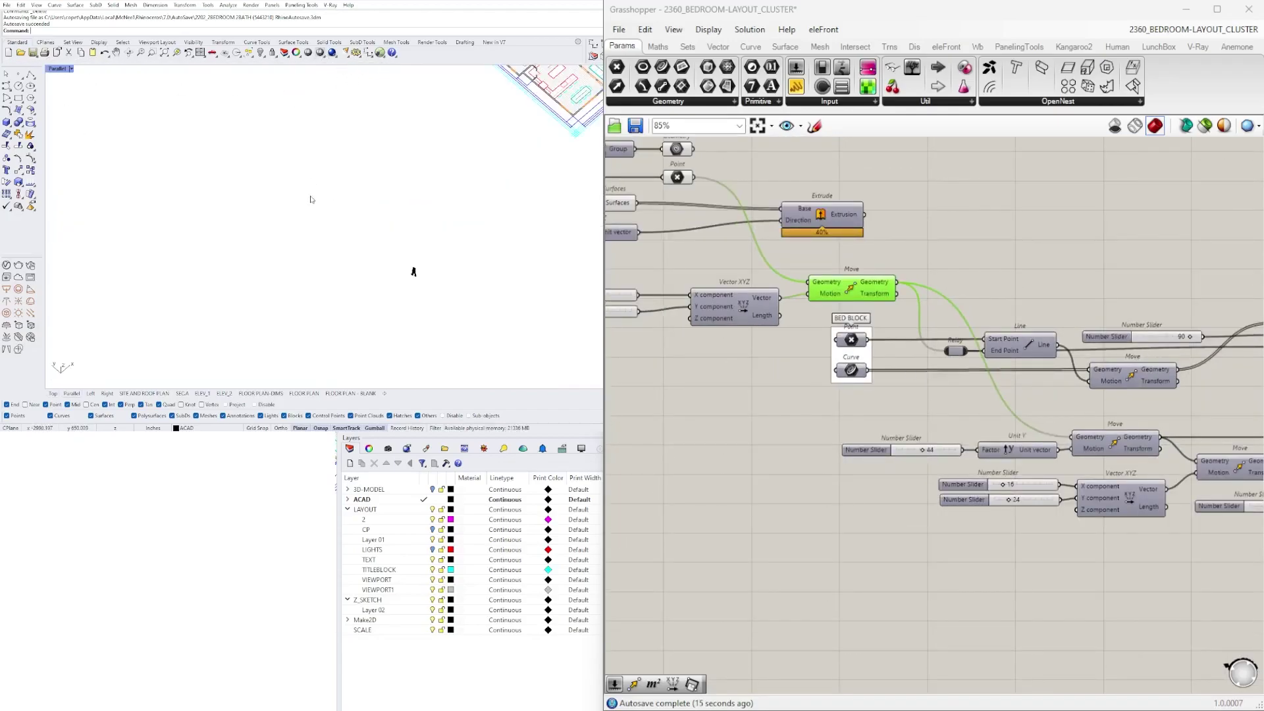
text(zs)
key(Return)
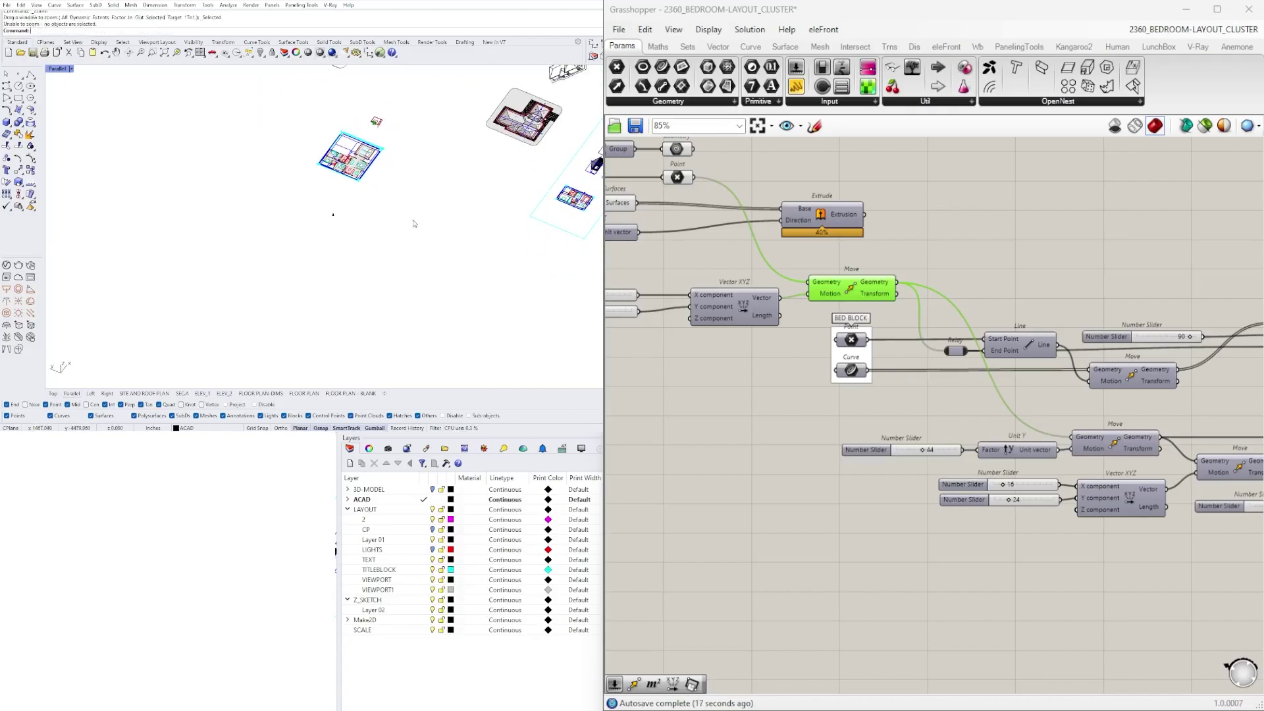
right_drag(457, 172, 411, 188)
scroll(410, 211, up, 15)
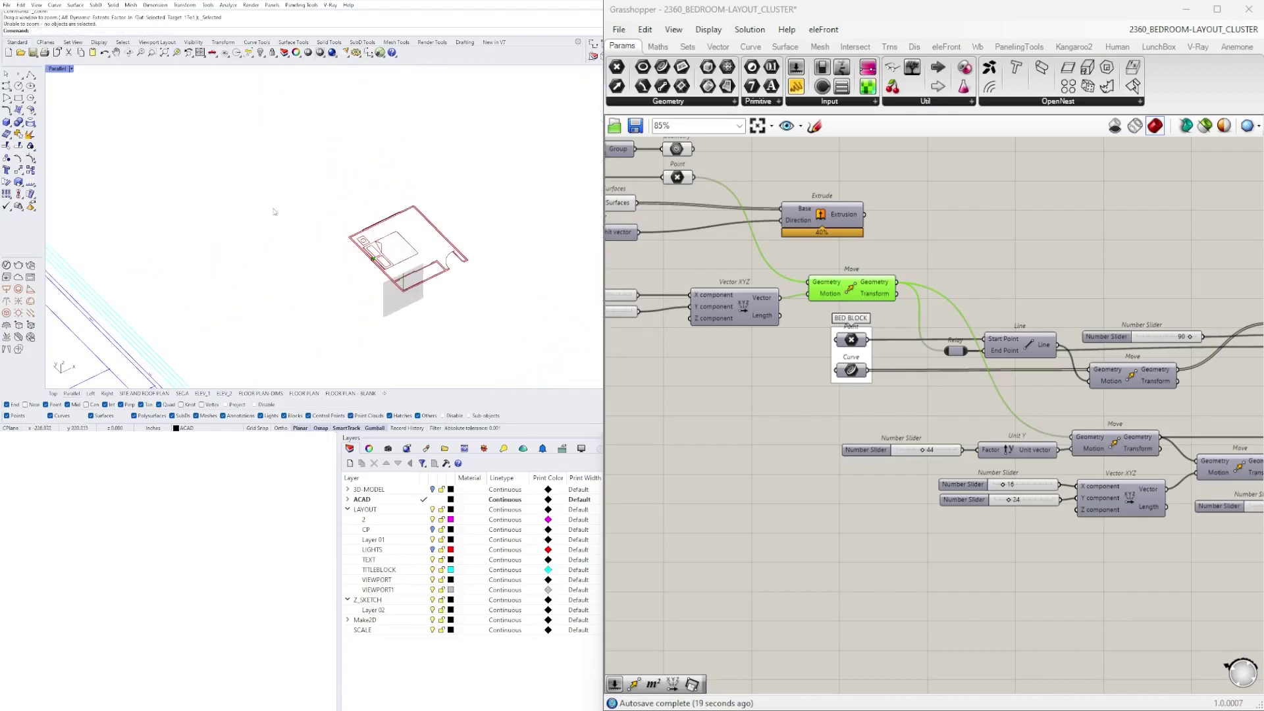
- Set the Parallel viewport to the Perspective view and frame the bedroom plan
click(59, 70)
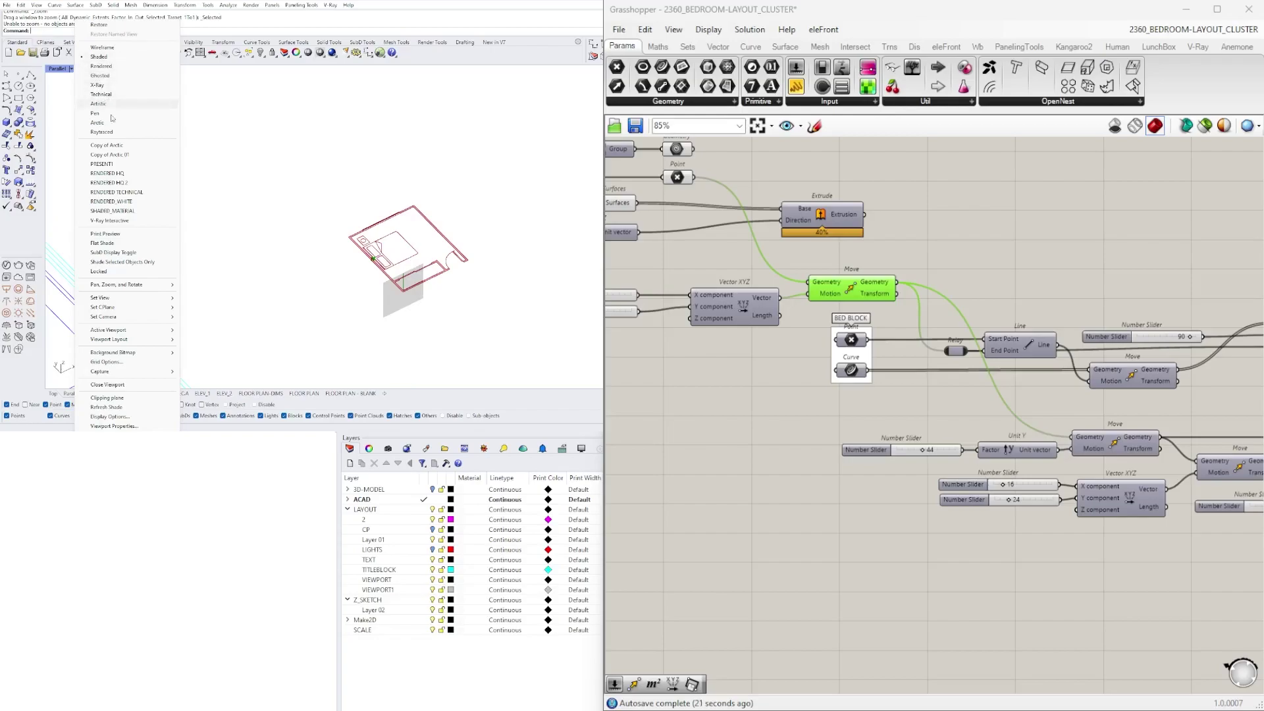
mouse_move(109, 298)
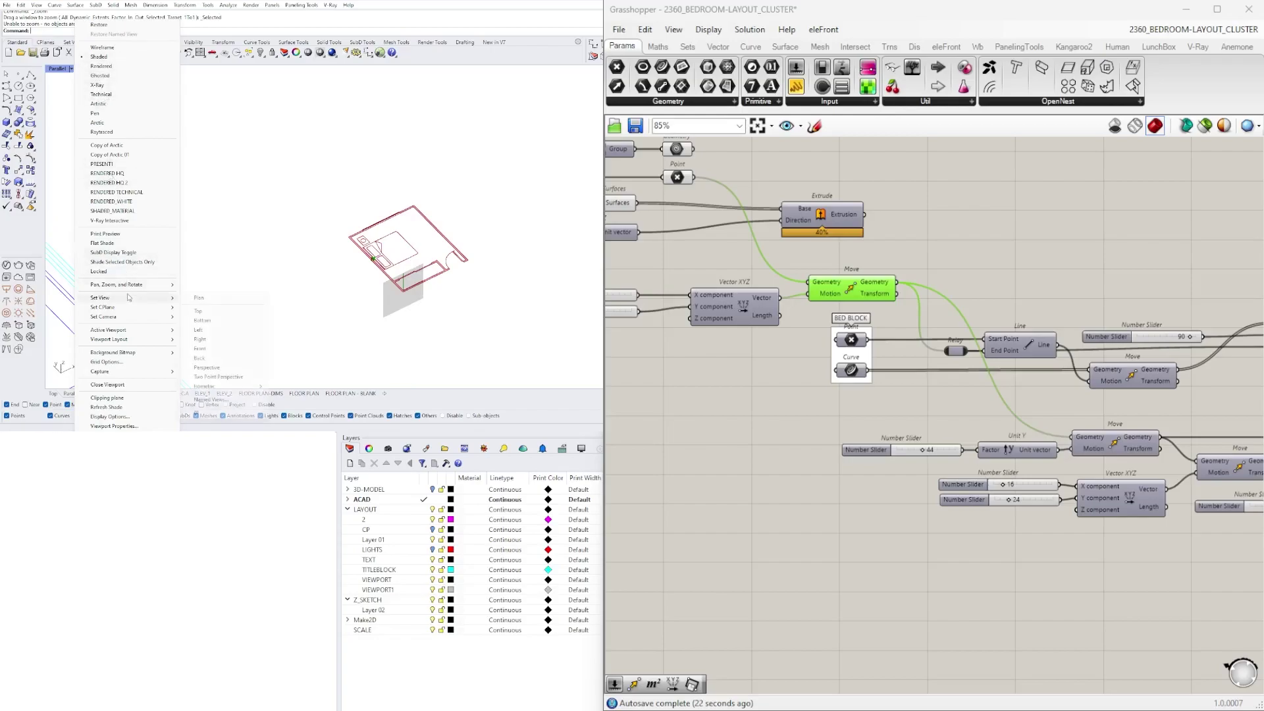
click(211, 369)
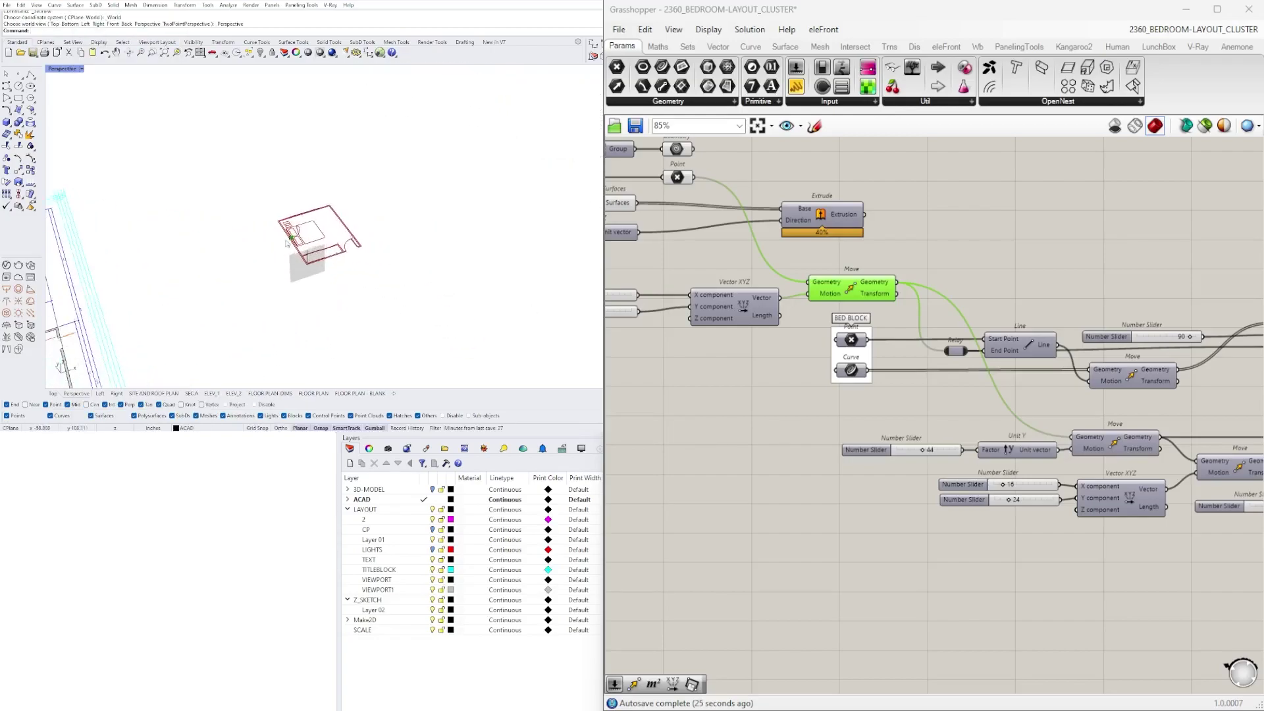
drag(420, 303, 298, 204)
scroll(314, 234, up, 2)
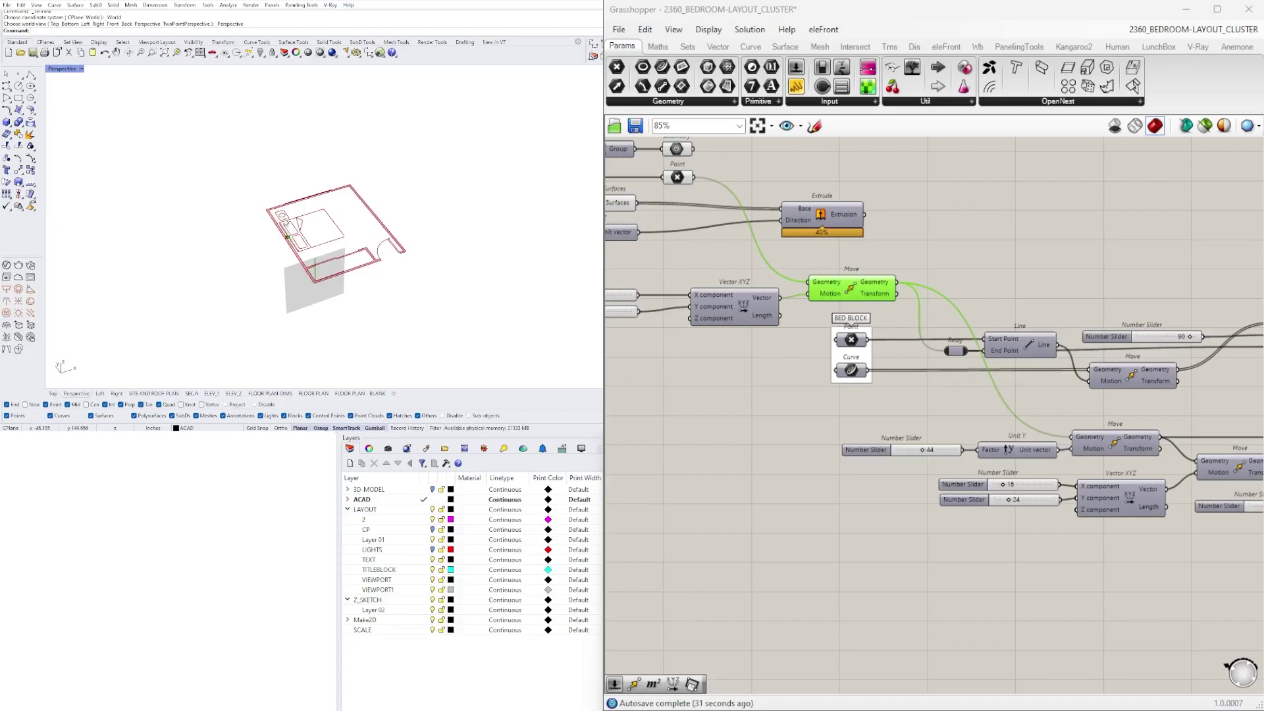
- Select the nightstand's final Move and Circle components to check which shapes they produce in the room
scroll(928, 377, down, 5)
scroll(1147, 382, up, 3)
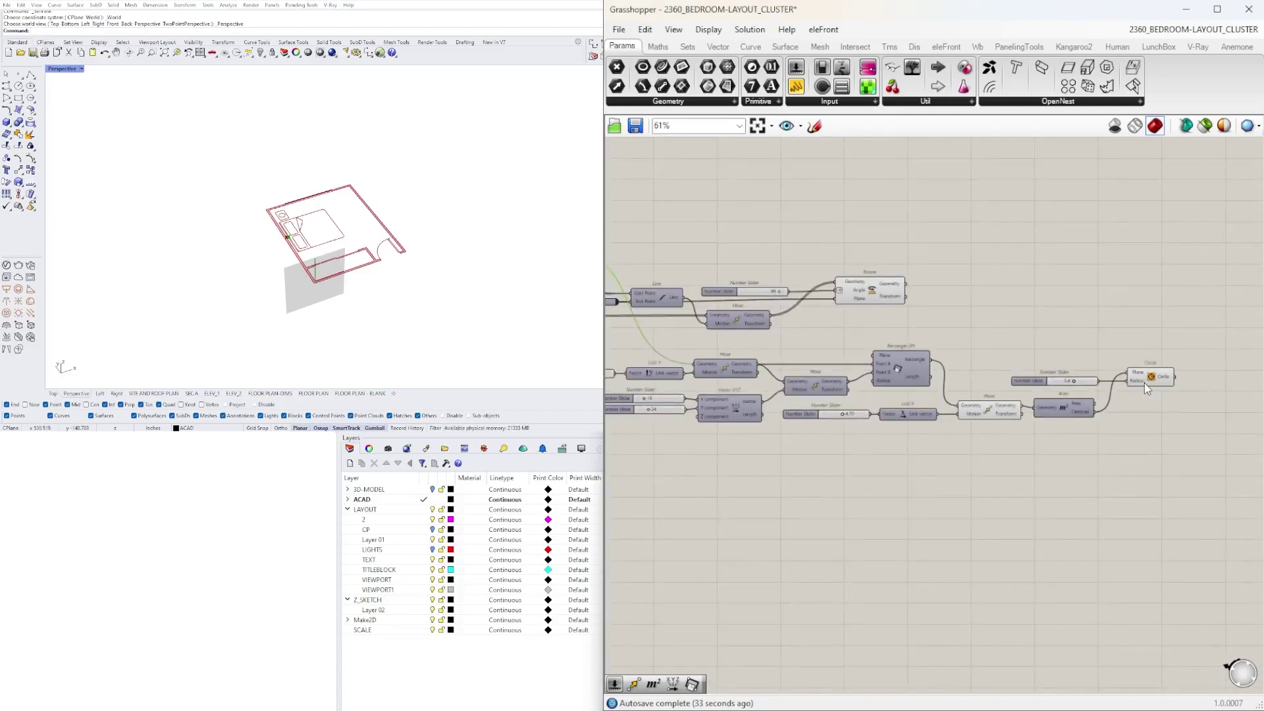
shift+click(983, 412)
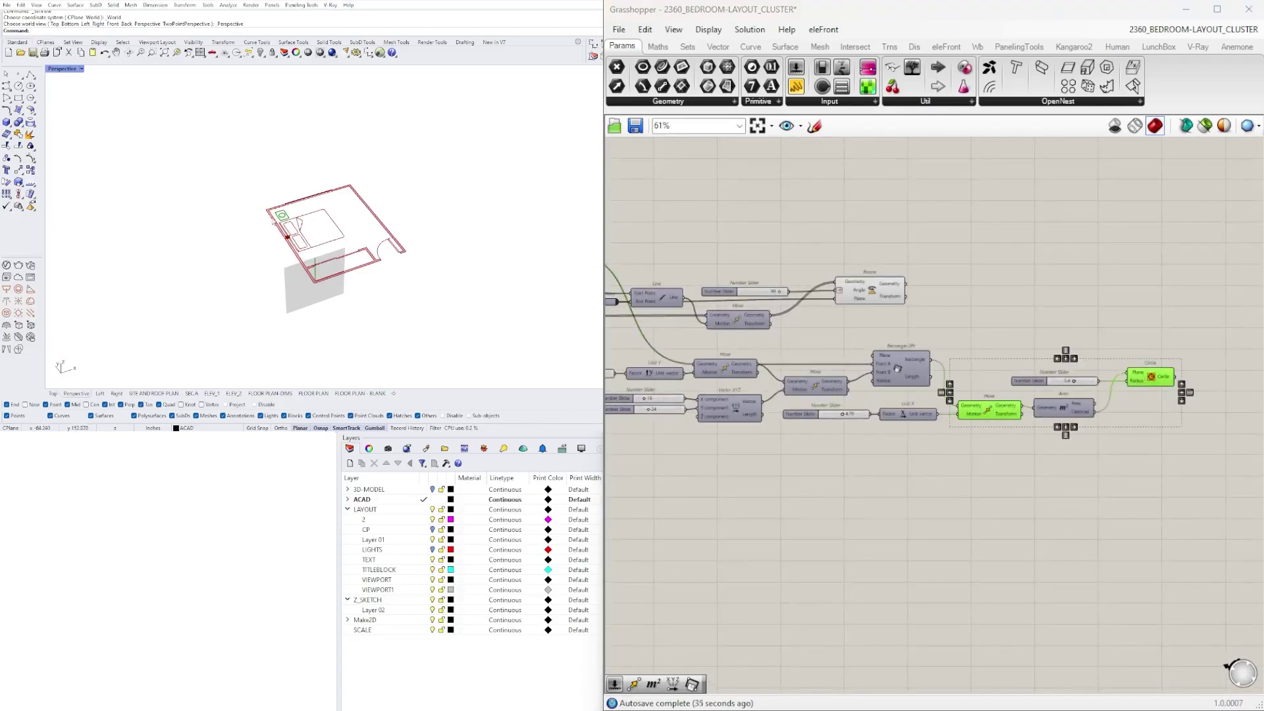
right_drag(825, 498, 918, 496)
scroll(918, 496, down, 3)
scroll(831, 378, up, 3)
right_drag(831, 378, 1003, 337)
- Add an XZ Plane component and connect the Relay carrying the bed's moved point to its Origin
click(902, 323)
scroll(860, 378, up, 4)
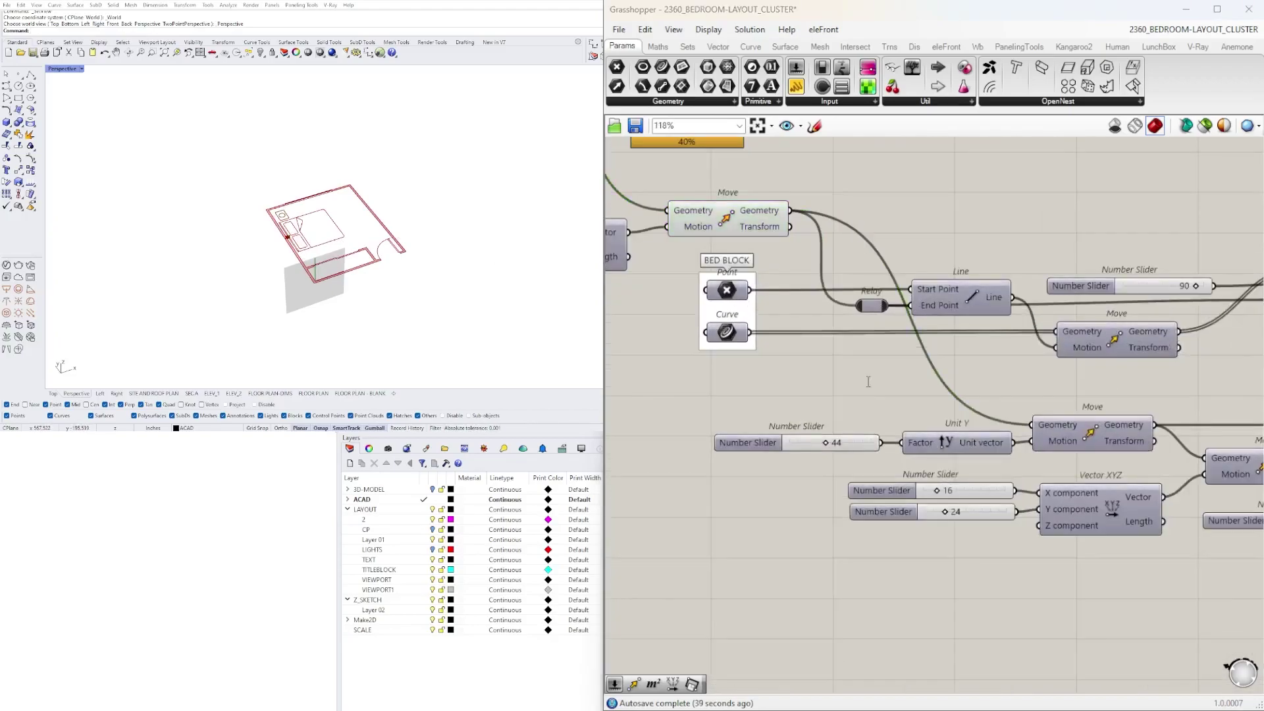
double_click(866, 380)
text(XZ)
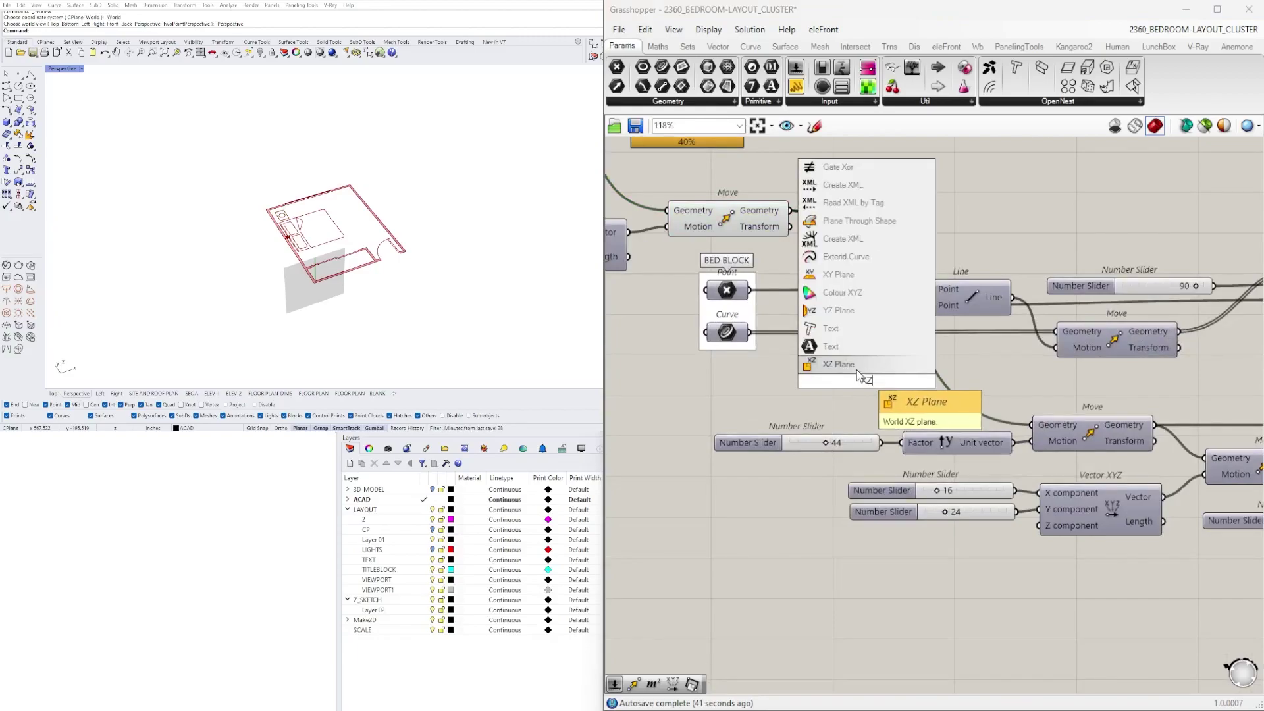
key(Return)
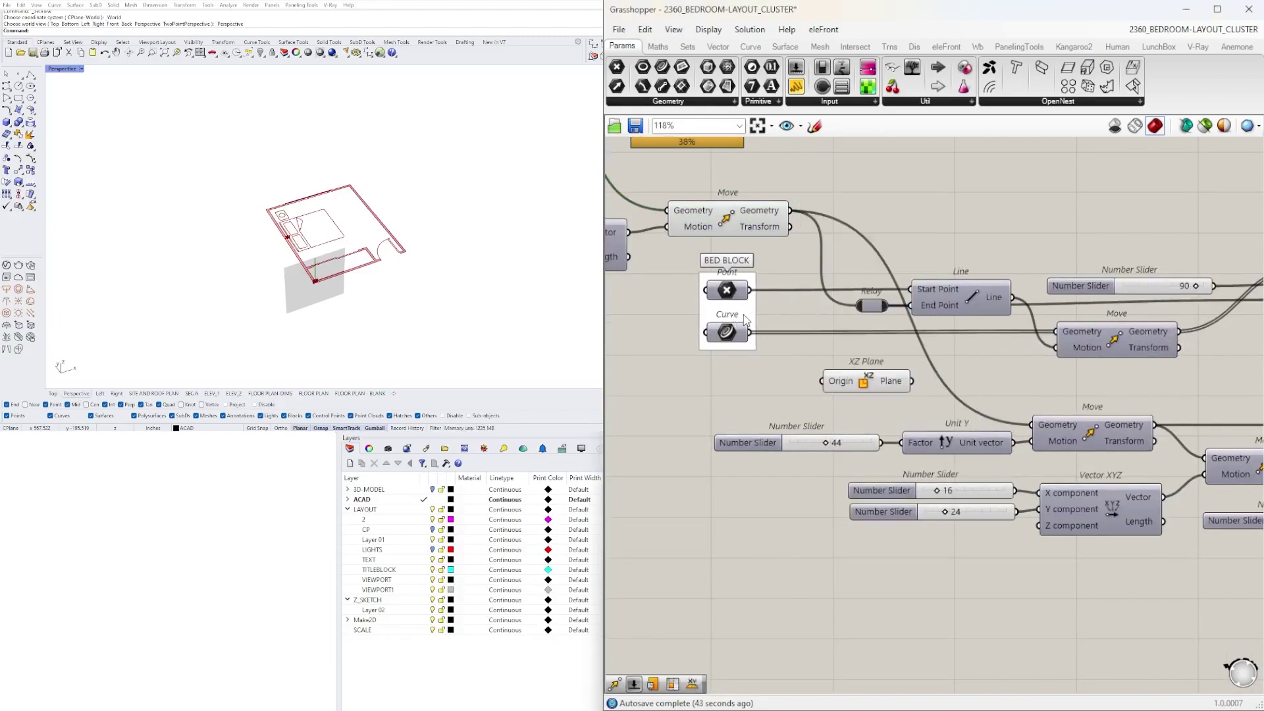
drag(886, 305, 823, 381)
- Relocate the XZ Plane component below the nightstand's Move and Area components
click(869, 381)
scroll(911, 423, down, 4)
drag(893, 406, 1046, 524)
right_drag(1045, 524, 758, 529)
scroll(749, 539, up, 3)
drag(759, 525, 1068, 496)
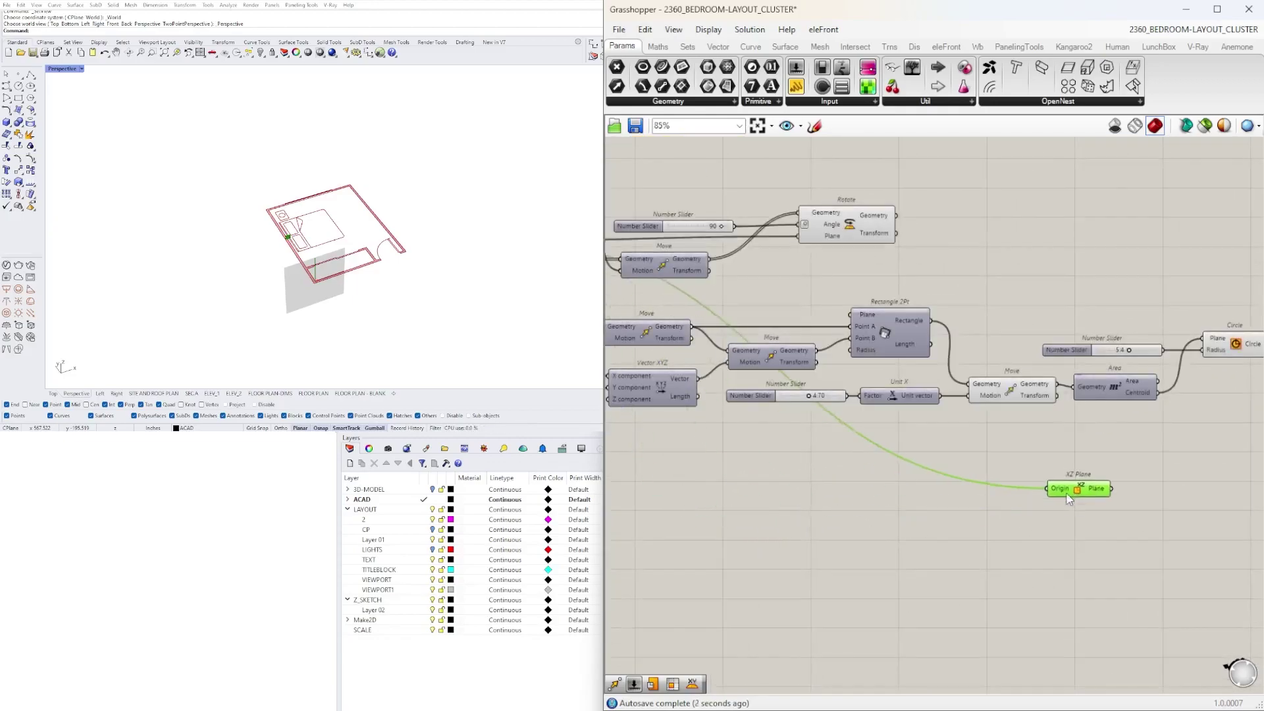
right_drag(1081, 494, 845, 522)
drag(861, 518, 830, 516)
- Add a Mirror component to the right of XZ Plane and connect the plane to its Plane input
click(958, 502)
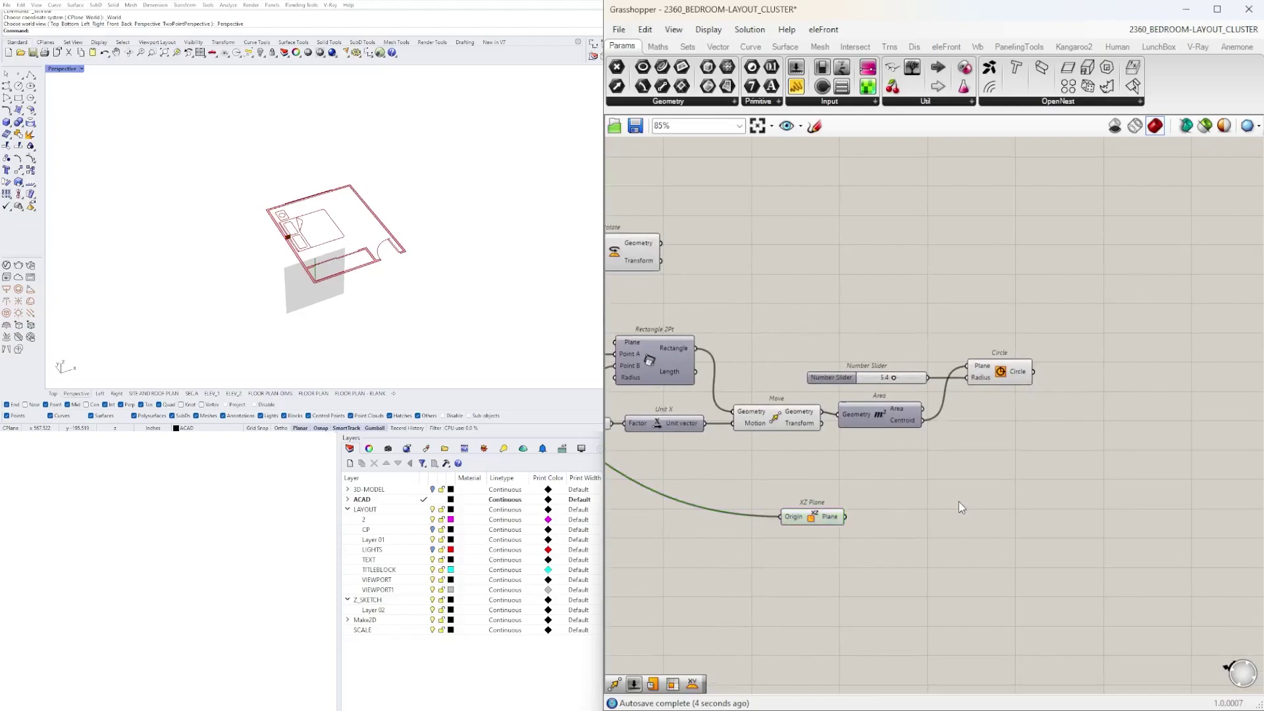
double_click(959, 502)
text(MIR)
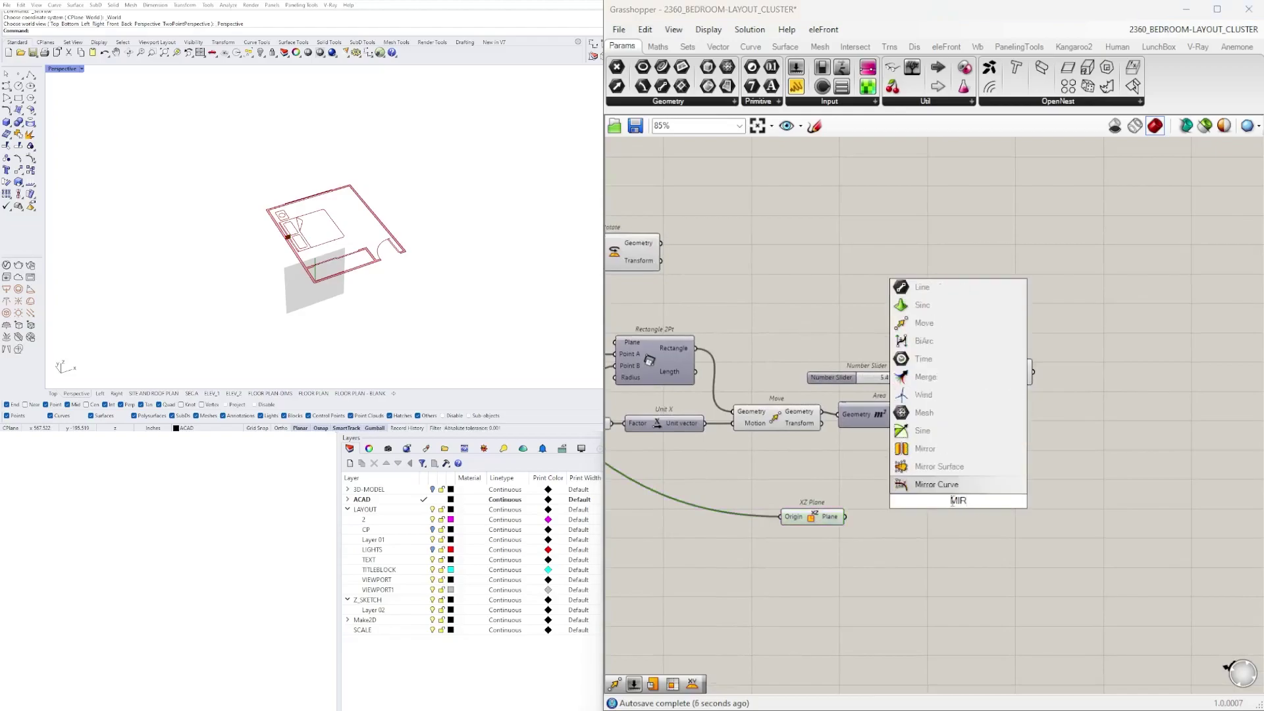
click(932, 451)
drag(961, 497, 999, 479)
drag(825, 511, 909, 497)
scroll(938, 495, up, 3)
drag(1049, 467, 1163, 427)
right_drag(1081, 416, 1109, 438)
scroll(877, 443, down, 2)
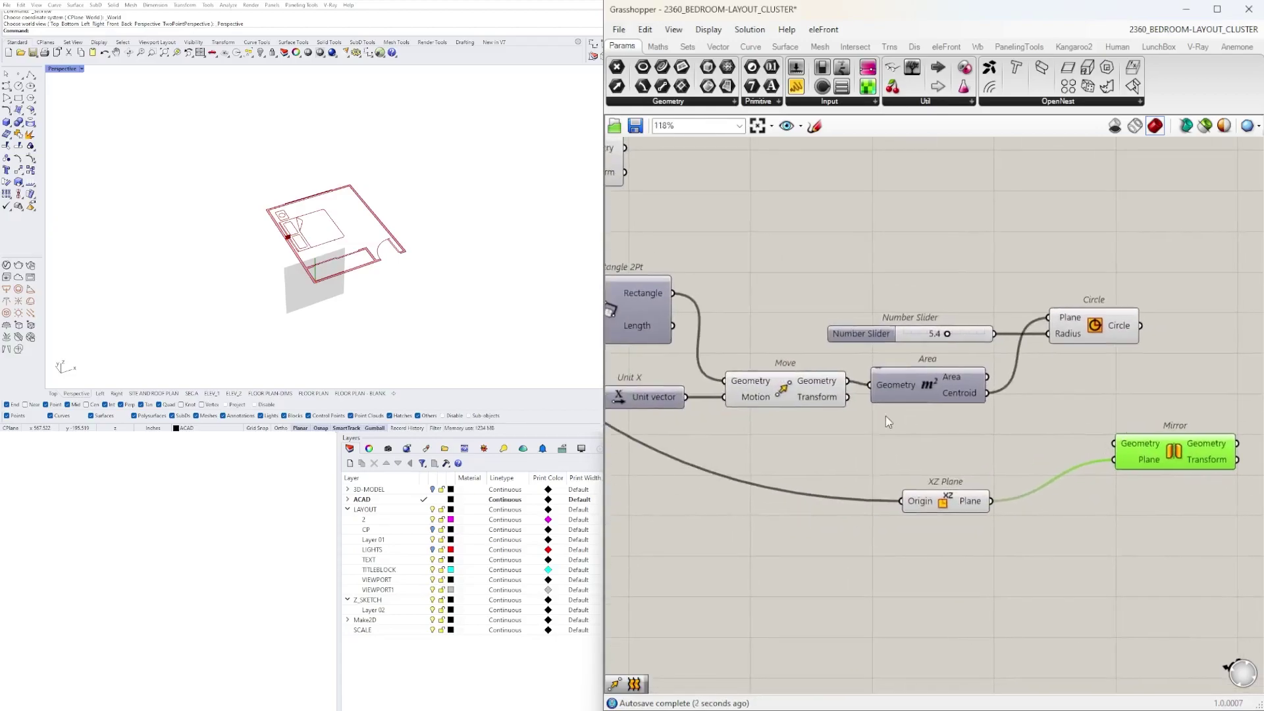
- Raise the lamp's Number Slider, Area and Circle components above the nightstand's Move component
drag(1161, 373, 843, 280)
drag(928, 385, 942, 350)
click(872, 377)
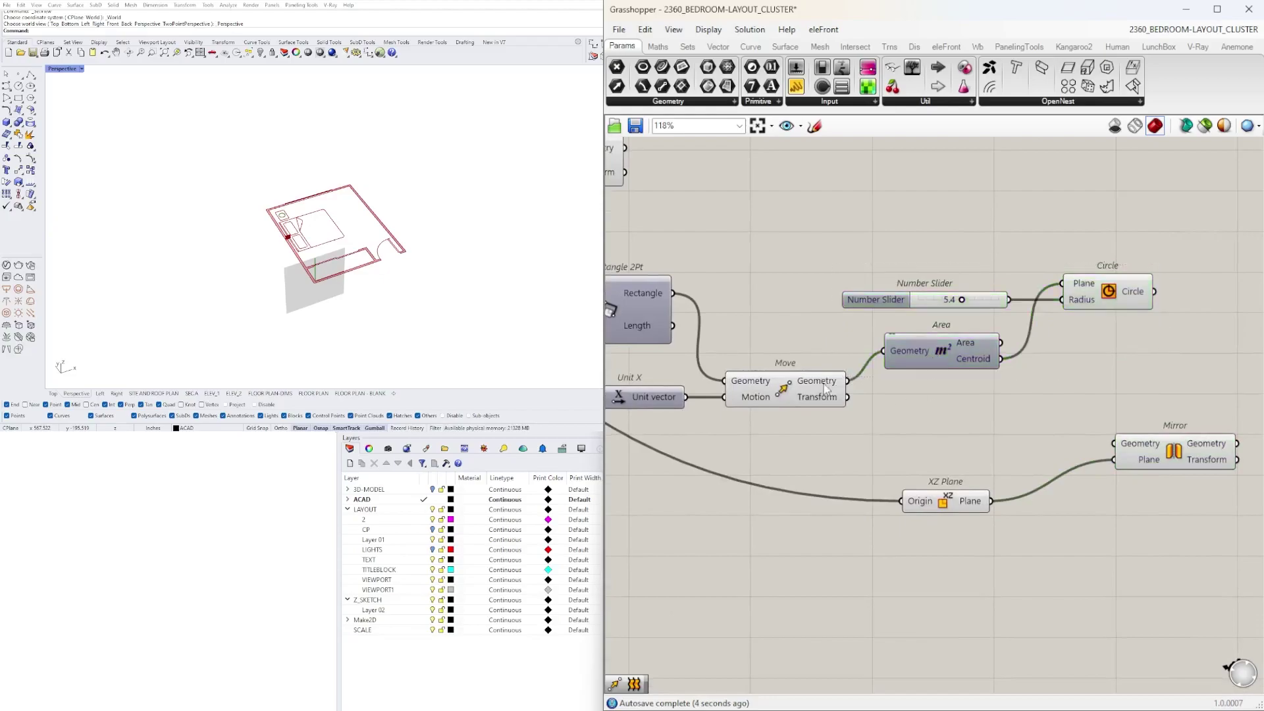
- Connect the nightstand's Move and Circle outputs to Mirror's Geometry input and reposition Mirror beside them
drag(853, 383, 1115, 444)
drag(1155, 439, 1207, 406)
right_drag(1207, 406, 1002, 408)
drag(1003, 408, 1041, 384)
shift+drag(977, 351, 1000, 385)
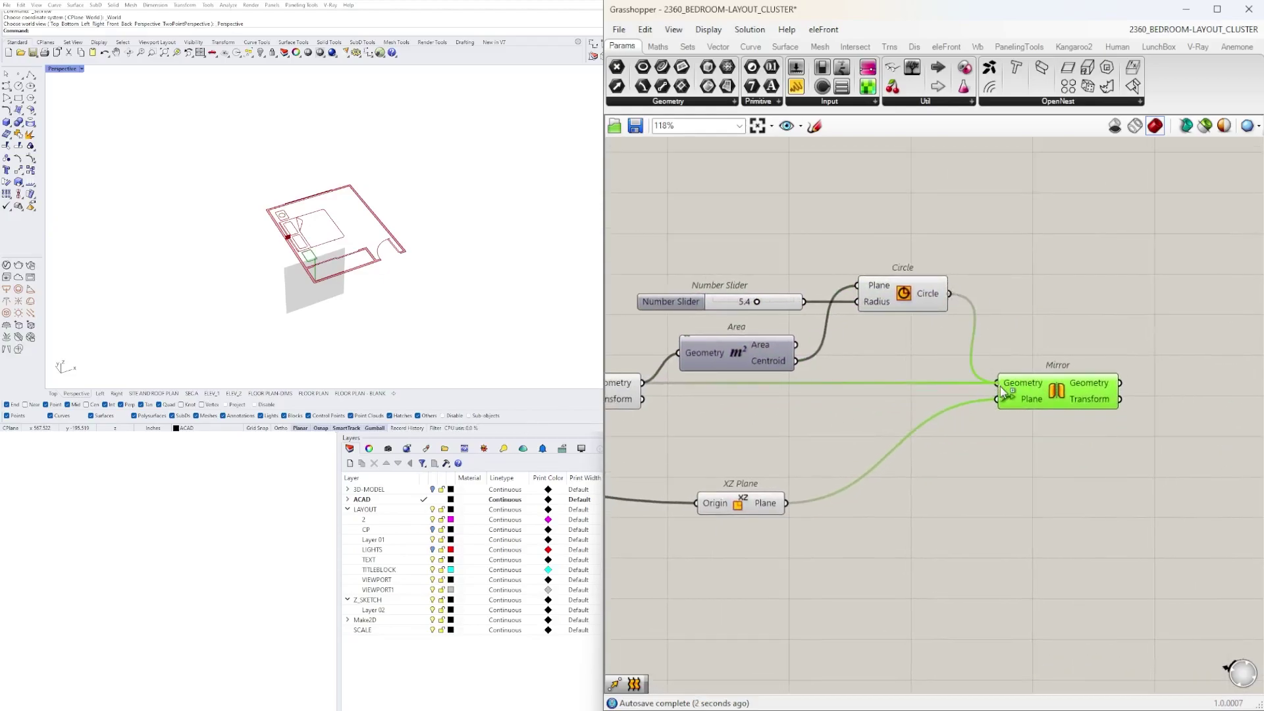
click(1025, 338)
right_drag(710, 385, 856, 386)
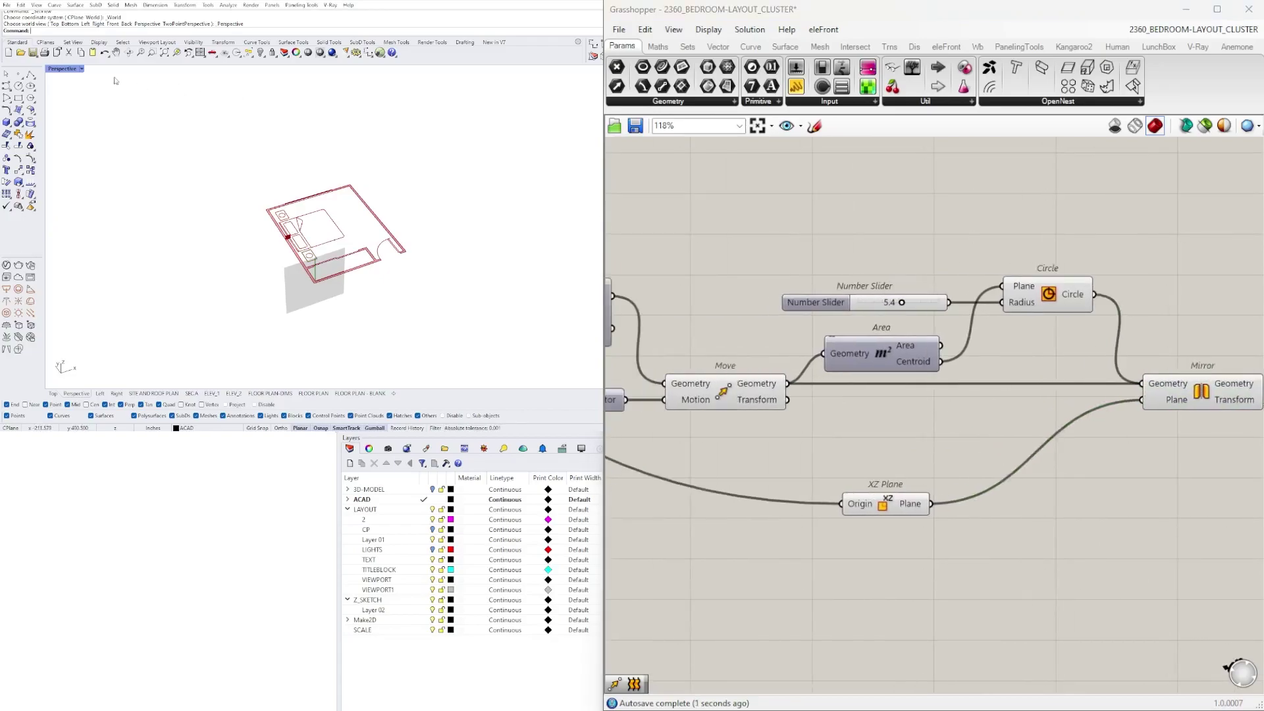
- Switch Rhino to the maximized Top viewport and frame the bed and both nightstands in plan
double_click(63, 69)
double_click(53, 69)
scroll(373, 245, down, 5)
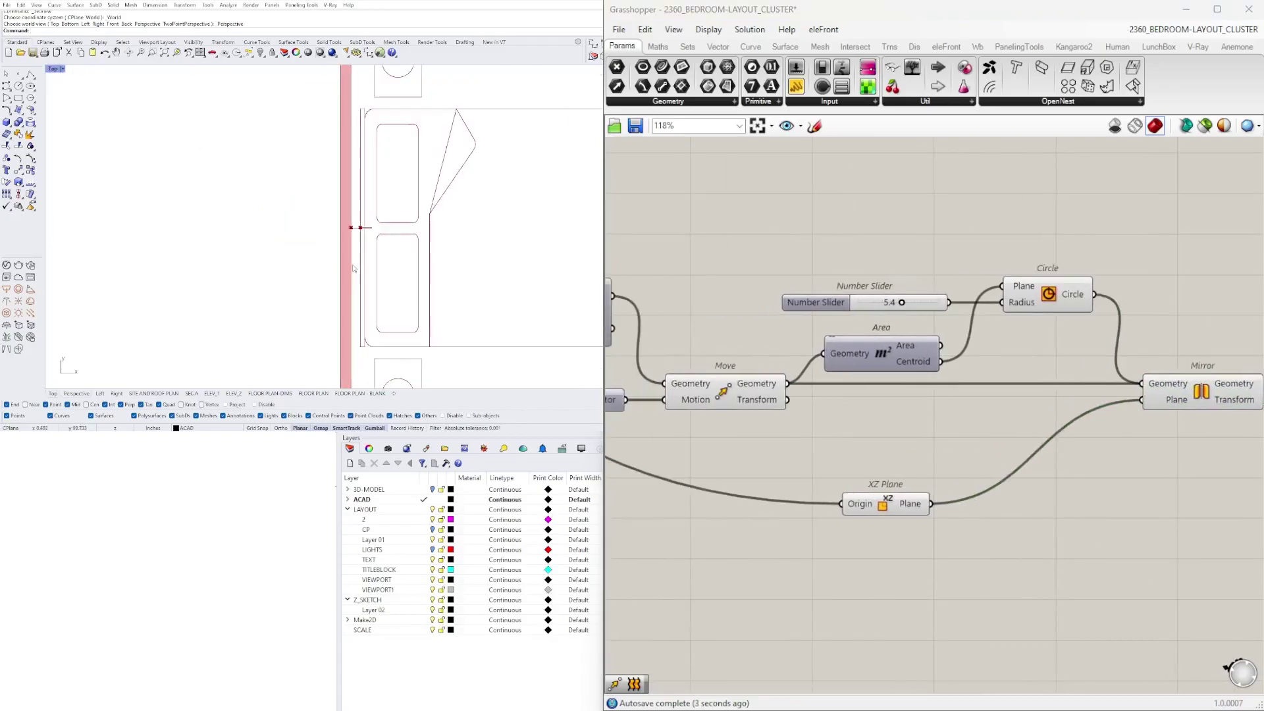
right_drag(374, 246, 371, 223)
scroll(797, 399, down, 2)
- Try the bed's rotation slider at 52 and set it back to 90
right_drag(781, 409, 1086, 408)
scroll(1053, 392, down, 3)
right_drag(730, 296, 860, 316)
scroll(860, 316, up, 5)
right_drag(1185, 323, 1061, 341)
scroll(1061, 340, up, 5)
drag(1038, 343, 968, 342)
double_click(969, 343)
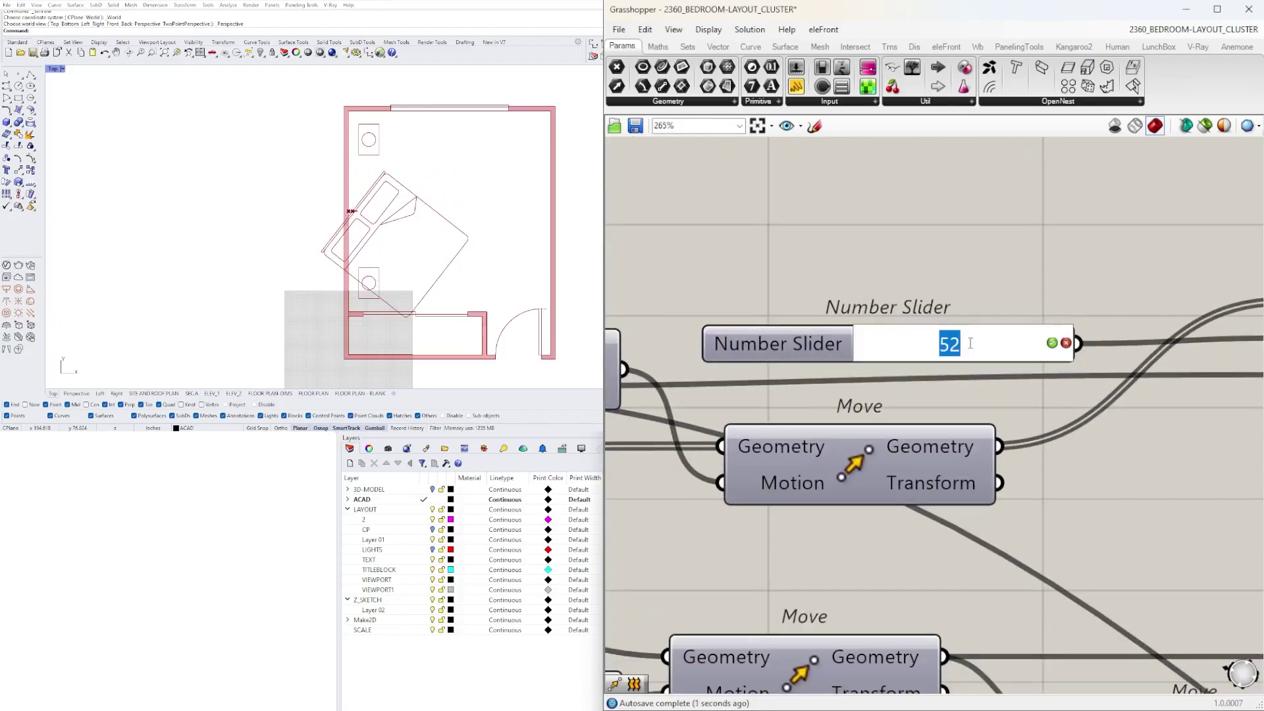
key(Return)
- Set the Number Slider feeding the nightstand's Unit Y factor to 43
scroll(851, 257, down, 5)
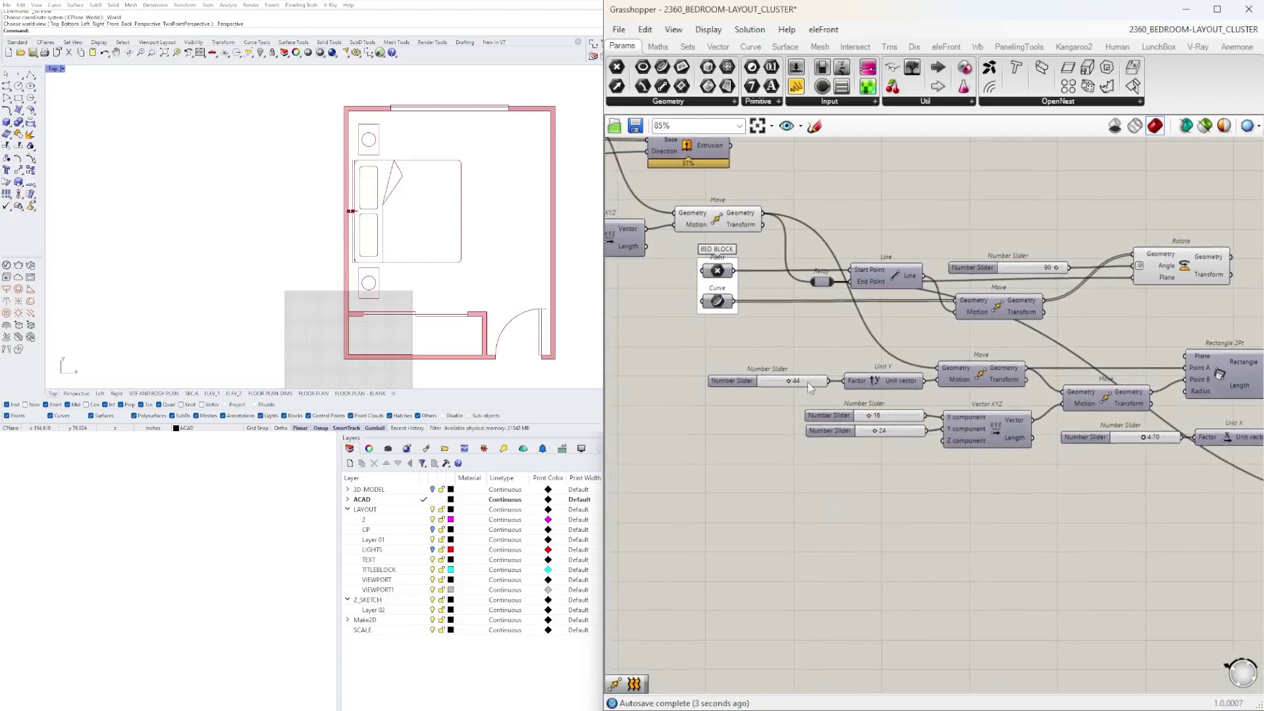
scroll(798, 370, up, 7)
mouse_move(790, 391)
mouse_down()
mouse_move(750, 390)
mouse_move(786, 393)
mouse_up()
scroll(827, 398, down, 5)
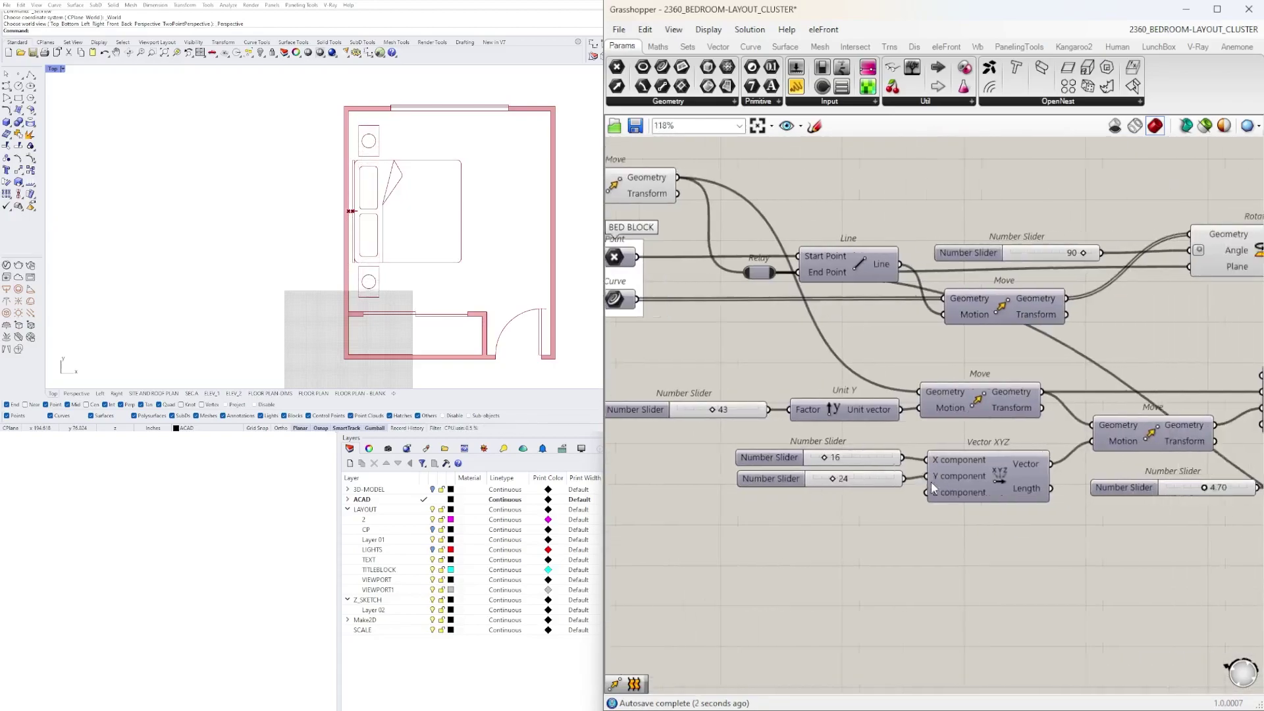
- Set the nightstand's Vector XYZ size sliders to 20 for the X component and 21 for the Y component
scroll(809, 464, up, 5)
drag(796, 441, 811, 443)
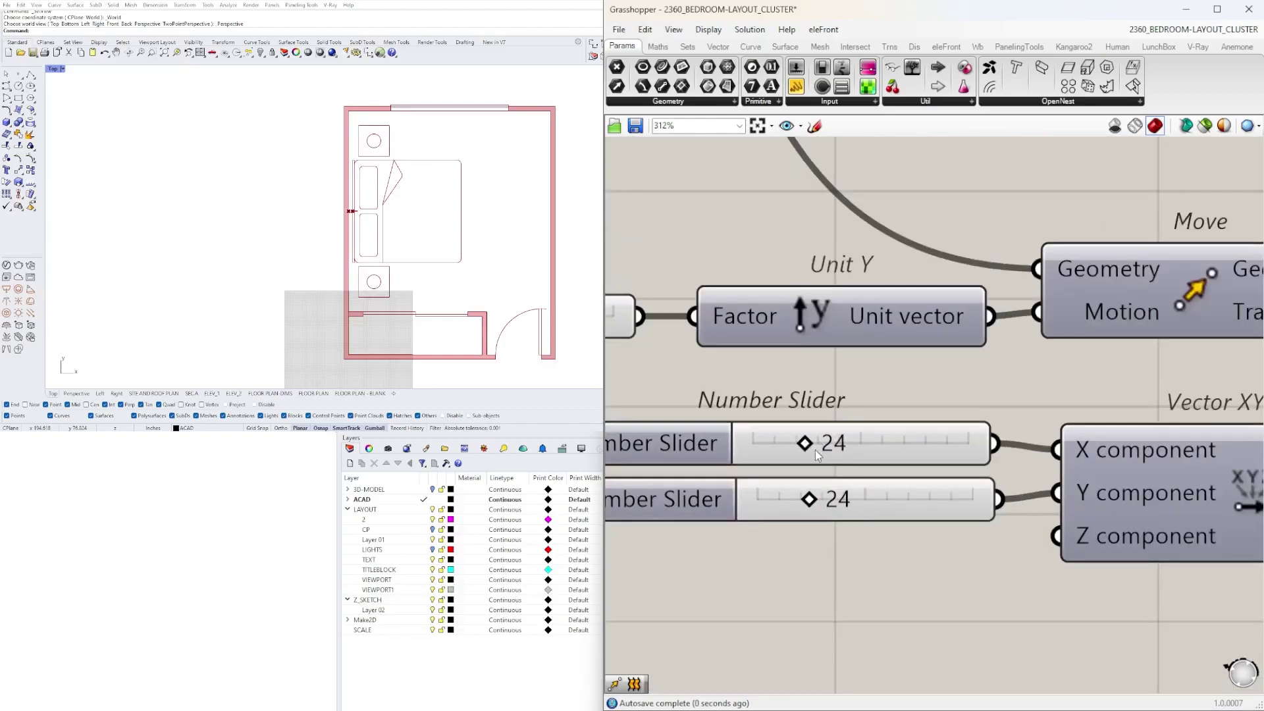
drag(816, 499, 792, 446)
drag(819, 501, 799, 499)
scroll(858, 322, down, 8)
- Set the Number Slider feeding the nightstand's Unit X factor to 2.62
right_drag(1133, 389, 924, 463)
scroll(925, 465, up, 10)
drag(929, 438, 868, 439)
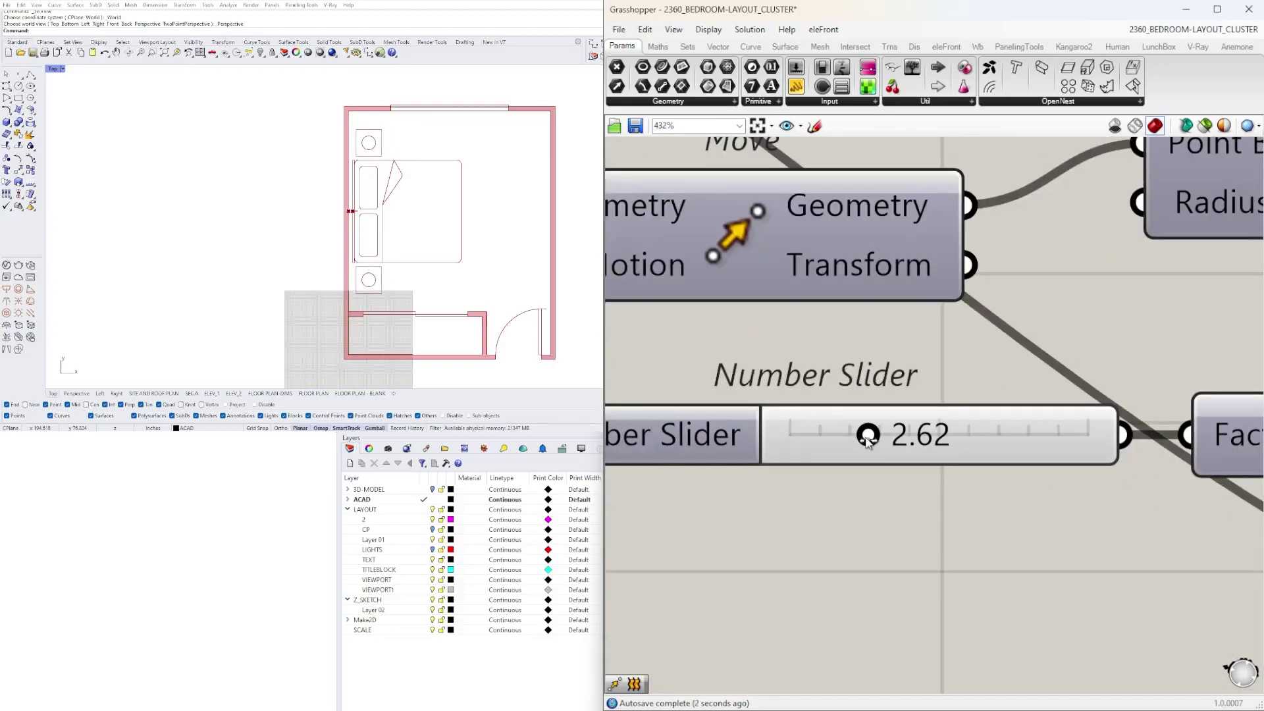
scroll(867, 439, down, 6)
- Set the lamp Circle's radius slider to 5.5
scroll(1018, 385, up, 4)
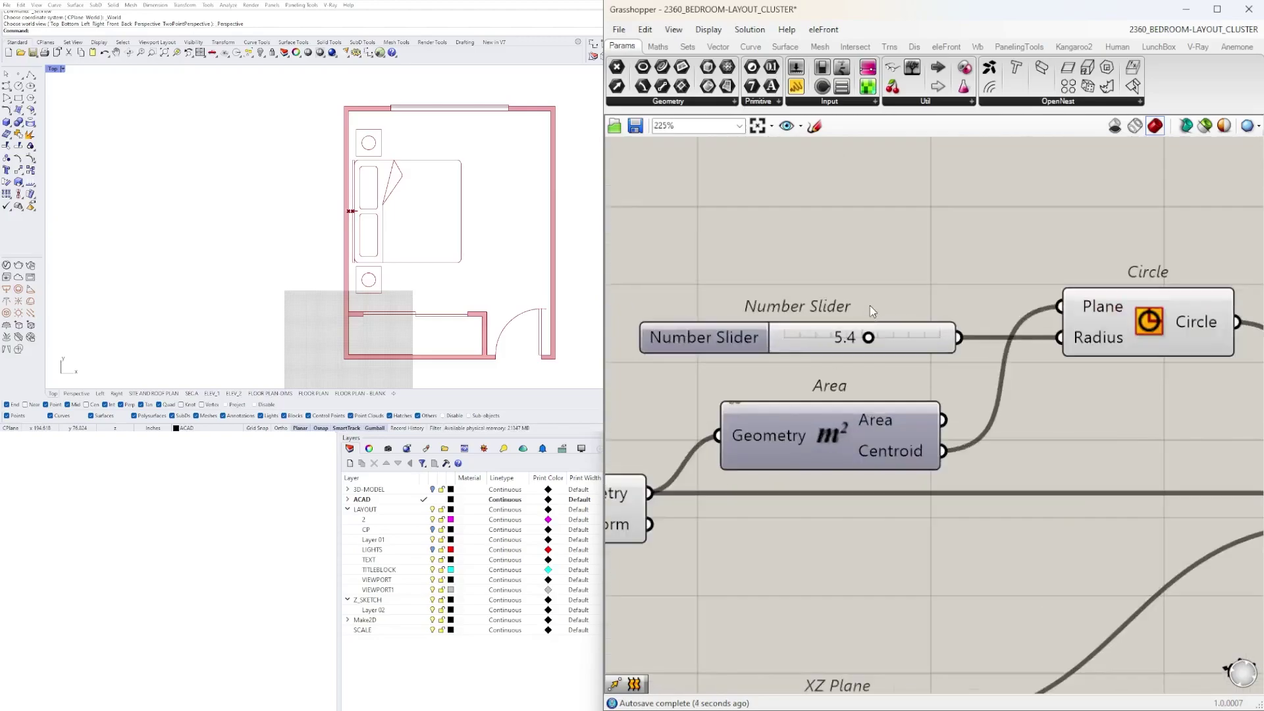
scroll(870, 302, up, 4)
mouse_move(874, 352)
mouse_down()
mouse_move(948, 360)
mouse_move(840, 356)
mouse_move(878, 355)
mouse_up()
scroll(888, 326, down, 8)
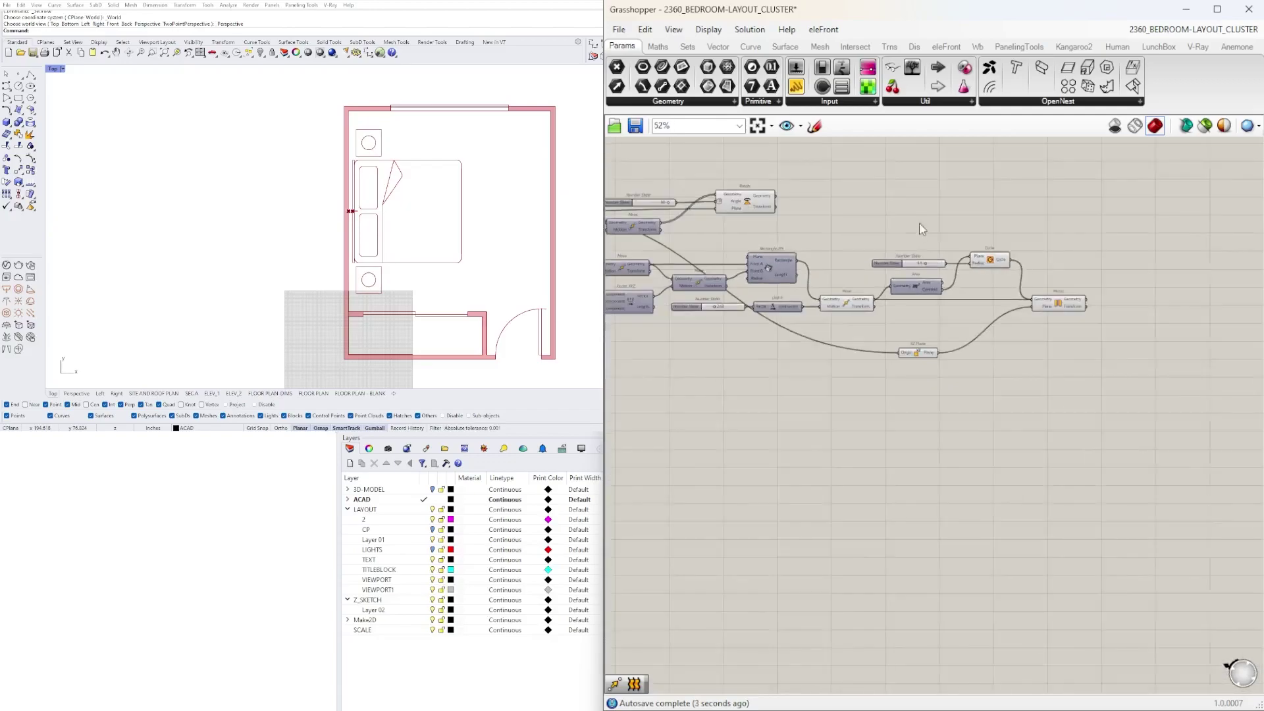
- Move the XZ Plane component up directly beneath the Area component
scroll(895, 303, up, 3)
click(960, 421)
drag(962, 424, 959, 412)
click(948, 460)
scroll(945, 464, down, 5)
right_drag(775, 354, 961, 297)
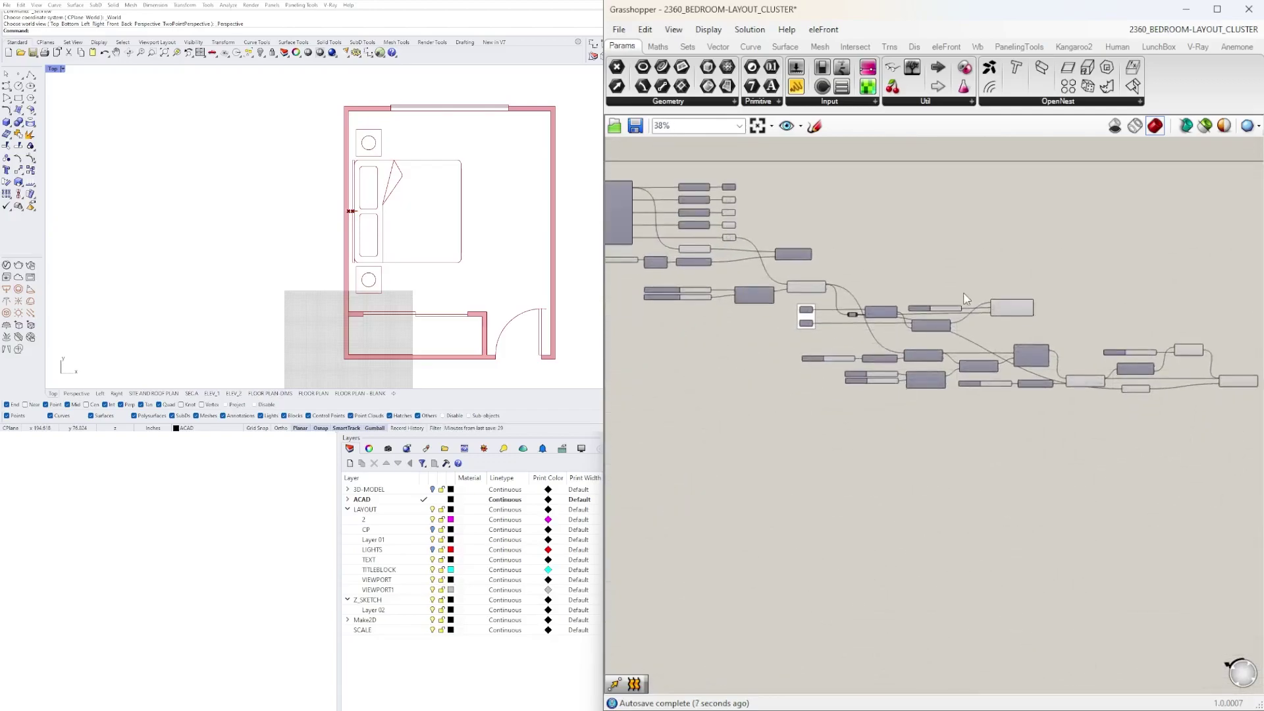
scroll(1080, 309, down, 2)
right_drag(1086, 337, 1012, 275)
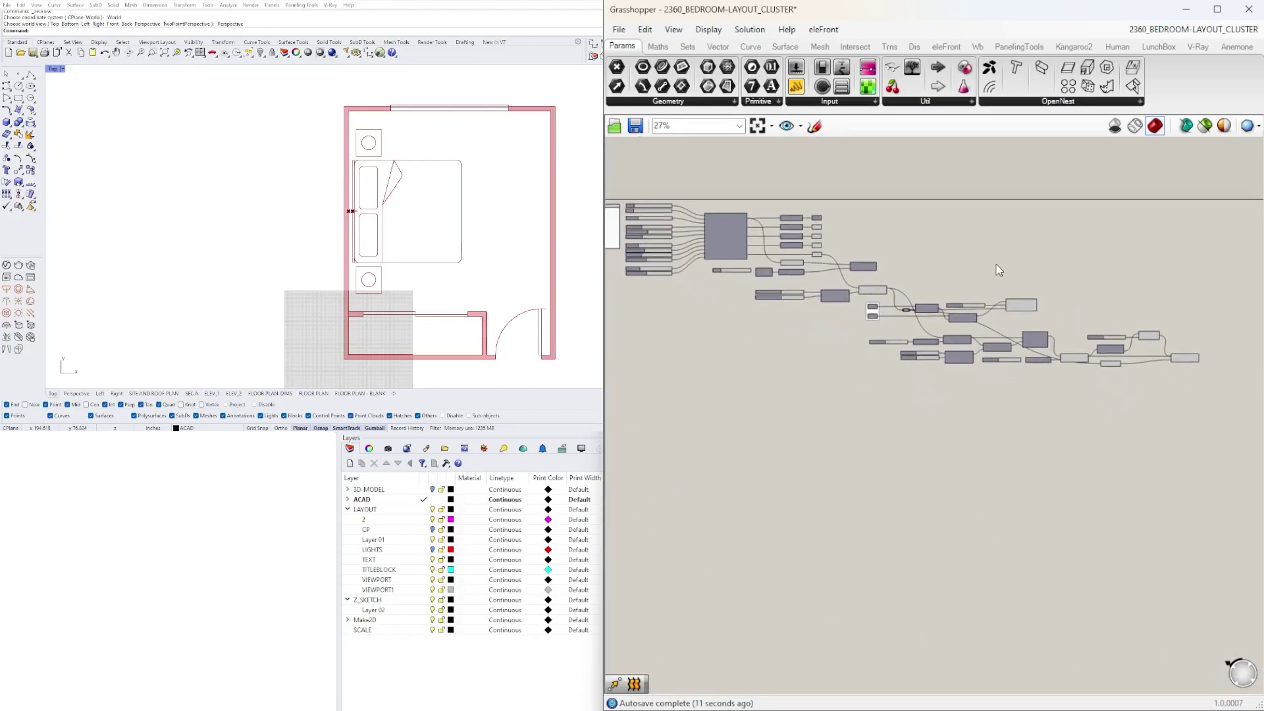
scroll(939, 247, up, 4)
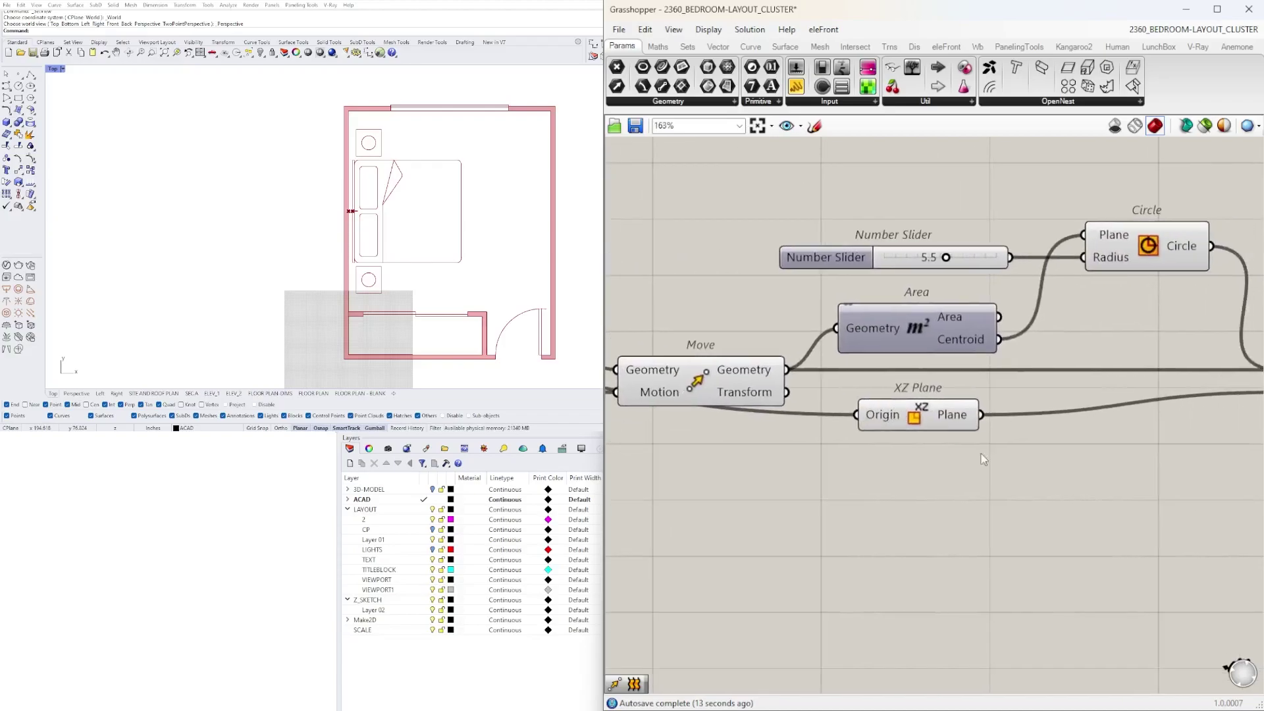
- Tighten the spacing between the lamp's radius slider, Circle and Area components
drag(1040, 295, 815, 374)
scroll(1061, 336, up, 2)
drag(1060, 335, 1060, 349)
click(1056, 281)
scroll(1076, 286, down, 4)
right_drag(1047, 290, 1022, 361)
drag(1052, 332, 867, 407)
scroll(847, 346, down, 5)
right_drag(730, 376, 969, 359)
scroll(942, 386, down, 1)
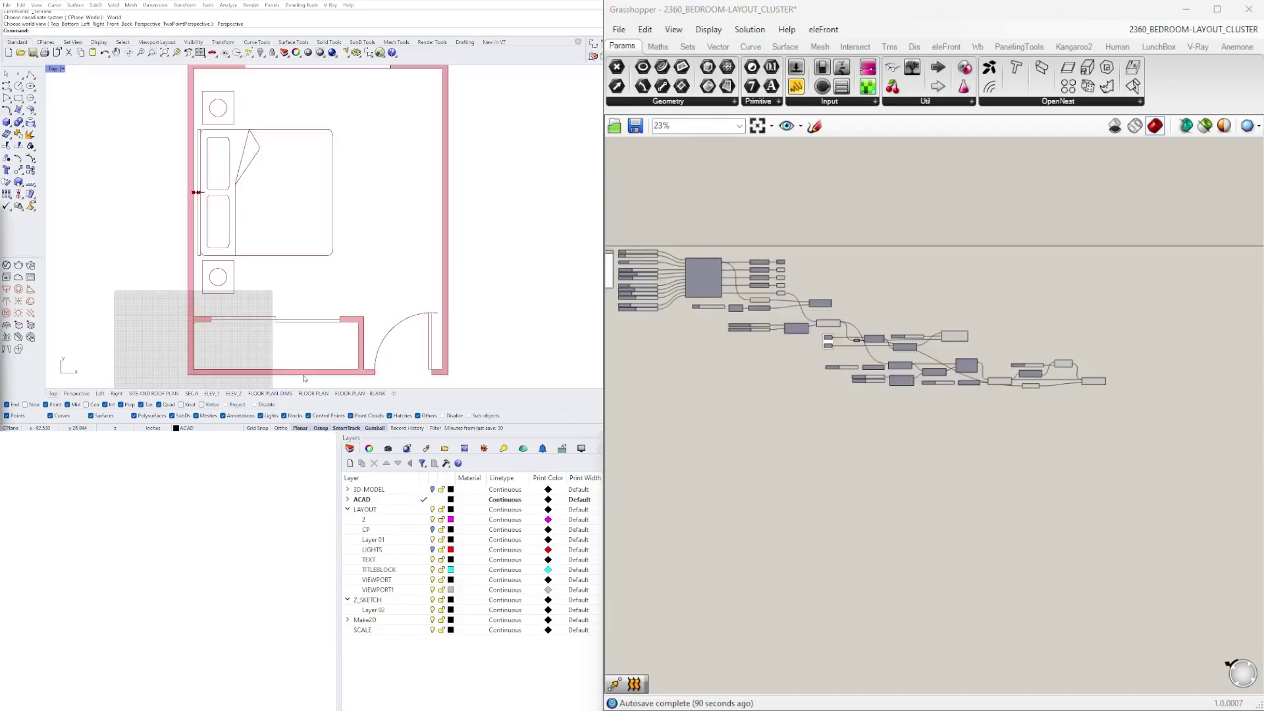
- Route the bed wall point through an additional Point parameter and insert a Relay before the bed's Move component
scroll(854, 268, up, 5)
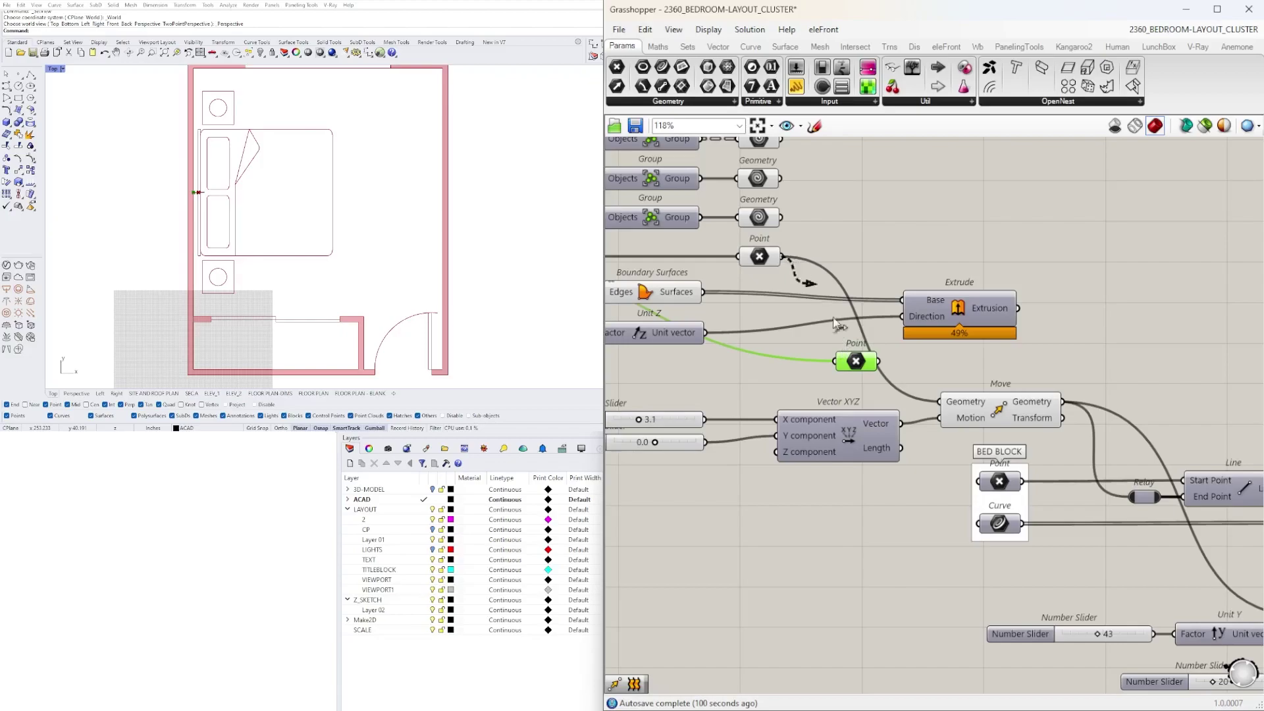
scroll(895, 368, up, 1)
double_click(913, 367)
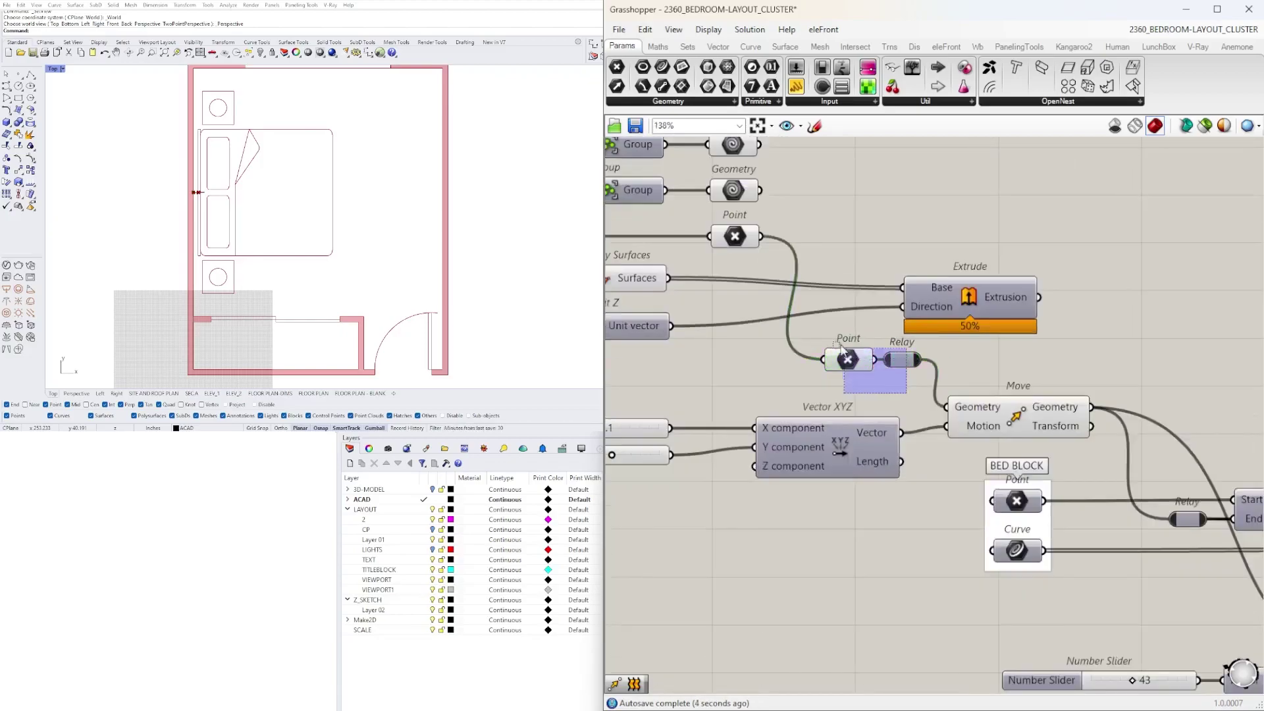
drag(855, 357, 855, 371)
- Insert Relays on the wires from the BED OFFSET FROM WALL and BED SHIFT FROM CENTER sliders to Vector XYZ
scroll(749, 378, down, 3)
right_drag(722, 417, 915, 388)
scroll(915, 388, up, 2)
double_click(918, 381)
double_click(918, 404)
- Relocate the BED BLOCK Point and Curve parameters beneath the bed offset sliders and add Relays to their output wires
scroll(1007, 411, down, 4)
right_drag(1053, 378, 991, 363)
scroll(922, 442, up, 4)
drag(900, 414, 814, 296)
scroll(816, 303, down, 4)
right_drag(828, 320, 992, 358)
drag(994, 359, 762, 390)
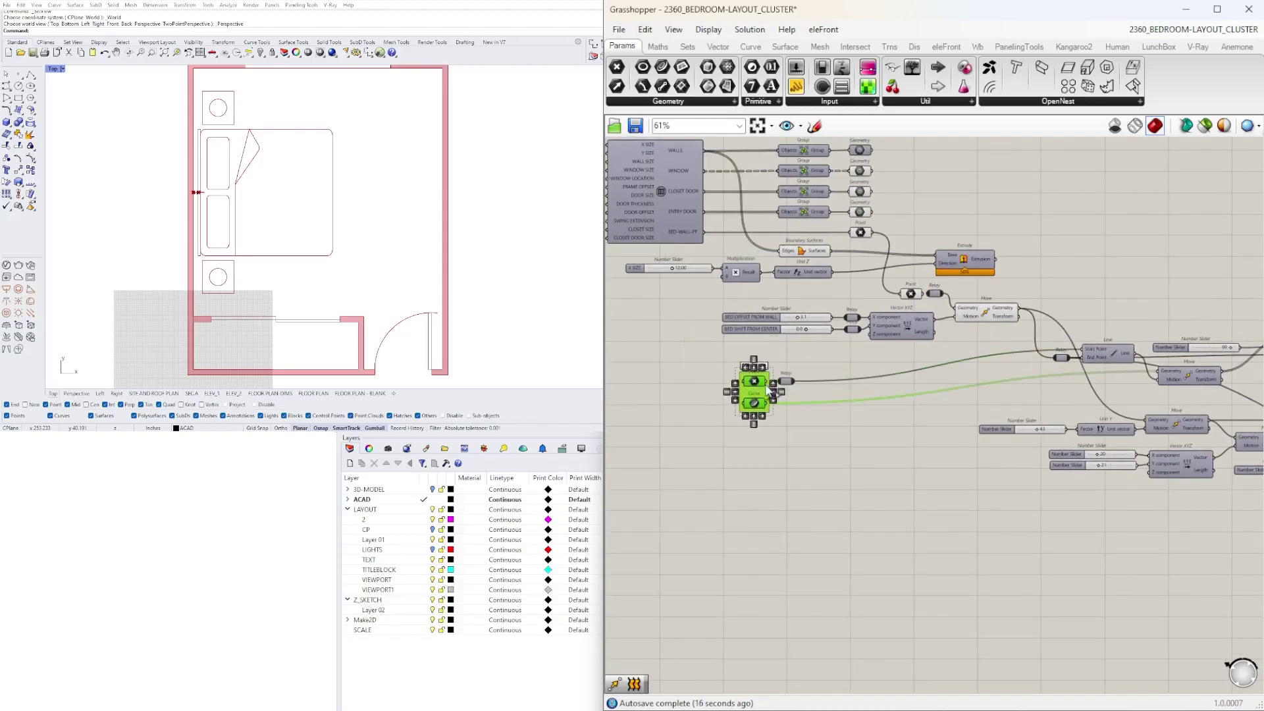
click(832, 455)
- Add a Curve parameter beside the bed's Rotate component and connect Rotate's Geometry output to it
right_drag(934, 421, 813, 406)
scroll(974, 369, down, 1)
right_drag(974, 369, 859, 343)
scroll(943, 328, down, 1)
right_drag(1097, 316, 835, 323)
scroll(944, 329, up, 3)
double_click(861, 318)
text(CURV)
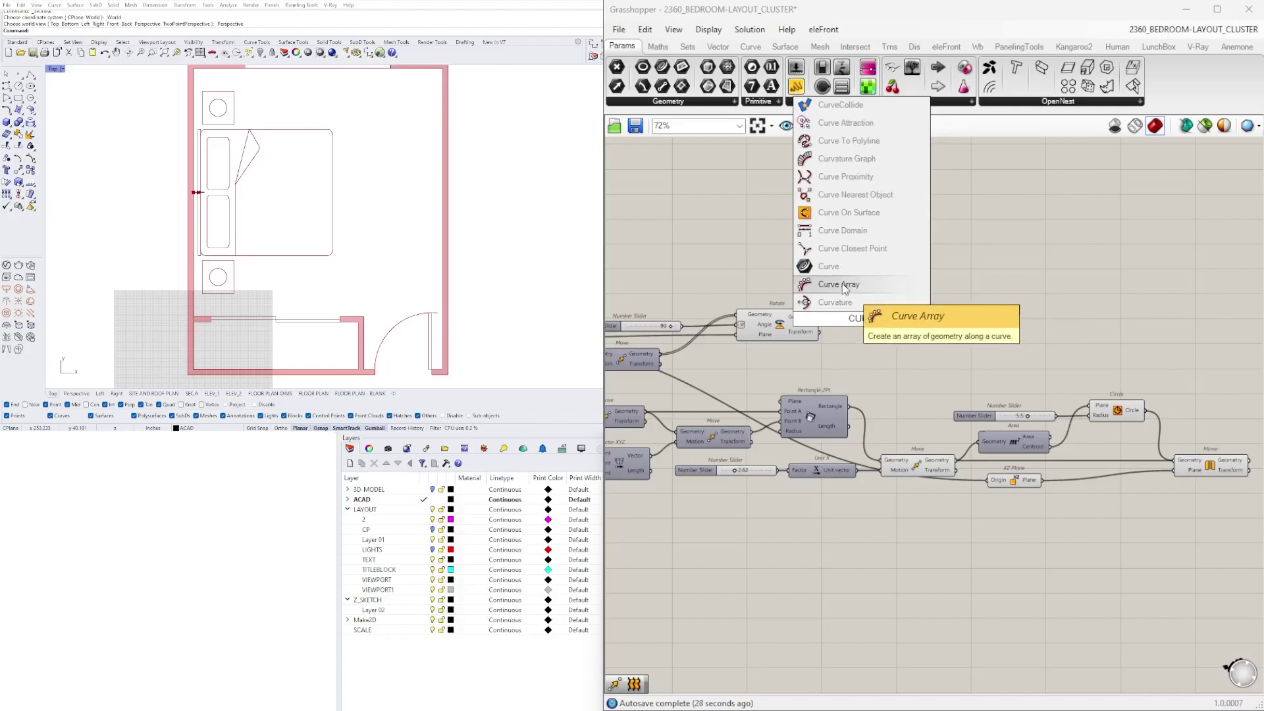
click(840, 268)
scroll(812, 318, up, 3)
click(818, 320)
drag(823, 317, 872, 320)
scroll(792, 349, down, 3)
click(804, 487)
- Collect the nightstand's Move, Circle and Mirror outputs in a second Curve parameter through a Relay, and space the two apart from Mirror
right_drag(948, 454, 1019, 429)
shift+drag(1091, 410, 1258, 425)
shift+drag(1195, 460, 1250, 422)
scroll(1249, 422, down, 1)
right_drag(1249, 422, 1191, 435)
double_click(1190, 434)
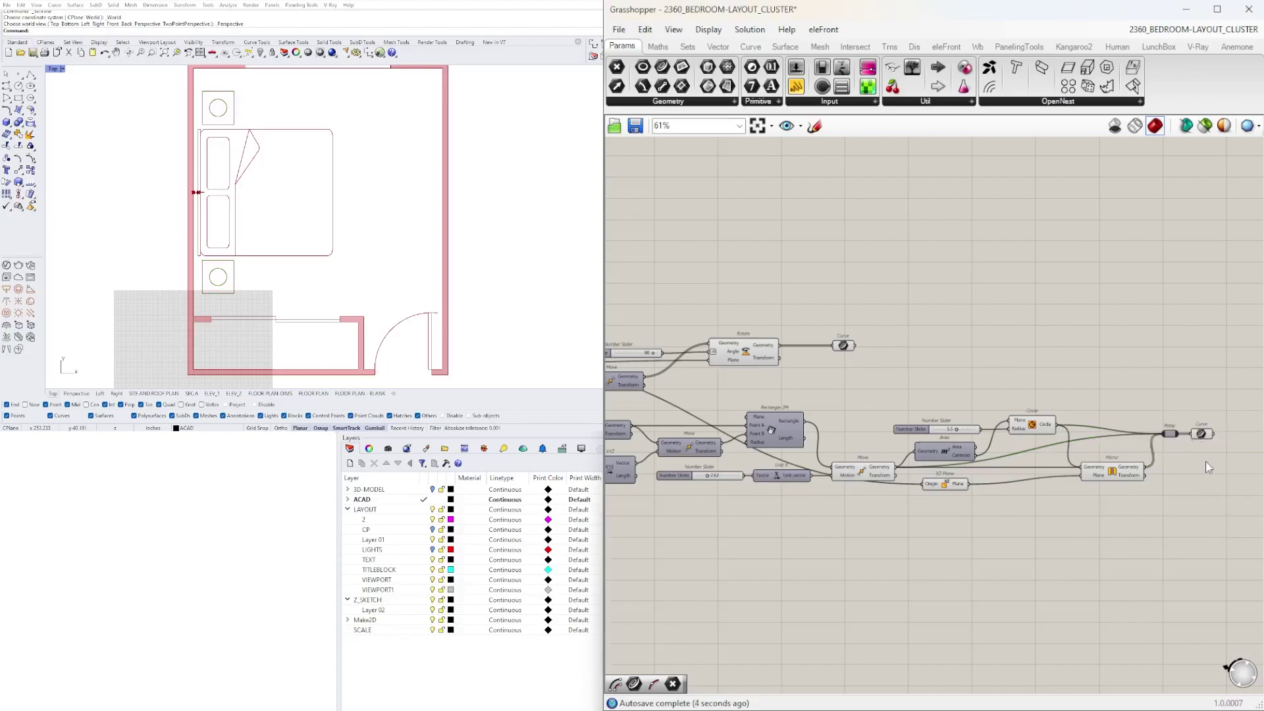
scroll(1166, 415, up, 3)
drag(1157, 416, 1242, 469)
drag(1174, 447, 1201, 446)
scroll(1173, 397, down, 2)
- Disable the preview of the nightstand, lamp and Mirror components and of the bed's Rotate component
drag(1143, 526, 804, 374)
middle_click(799, 377)
click(848, 349)
right_drag(835, 361, 1006, 379)
drag(931, 402, 711, 323)
middle_click(762, 294)
click(806, 264)
- Align the bed's output Curve parameter directly above the nightstand's output Curve parameter
right_drag(951, 315, 810, 313)
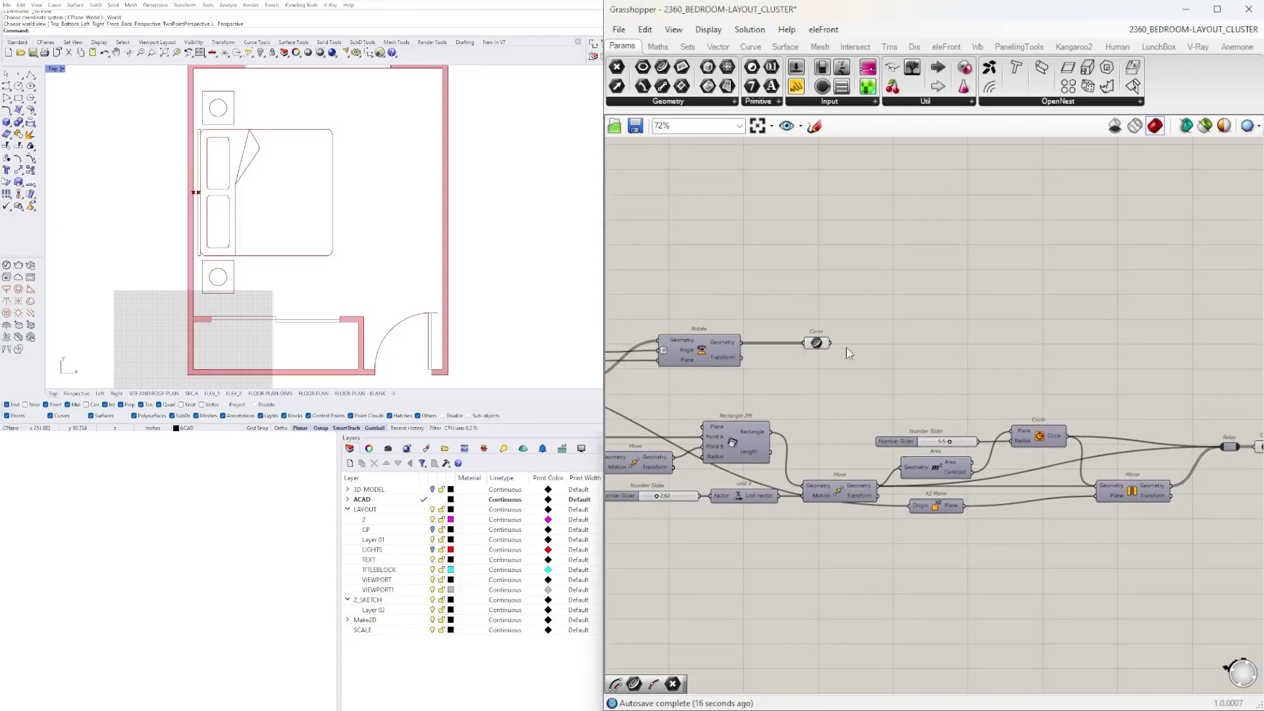
scroll(866, 341, down, 1)
right_drag(1182, 350, 1033, 345)
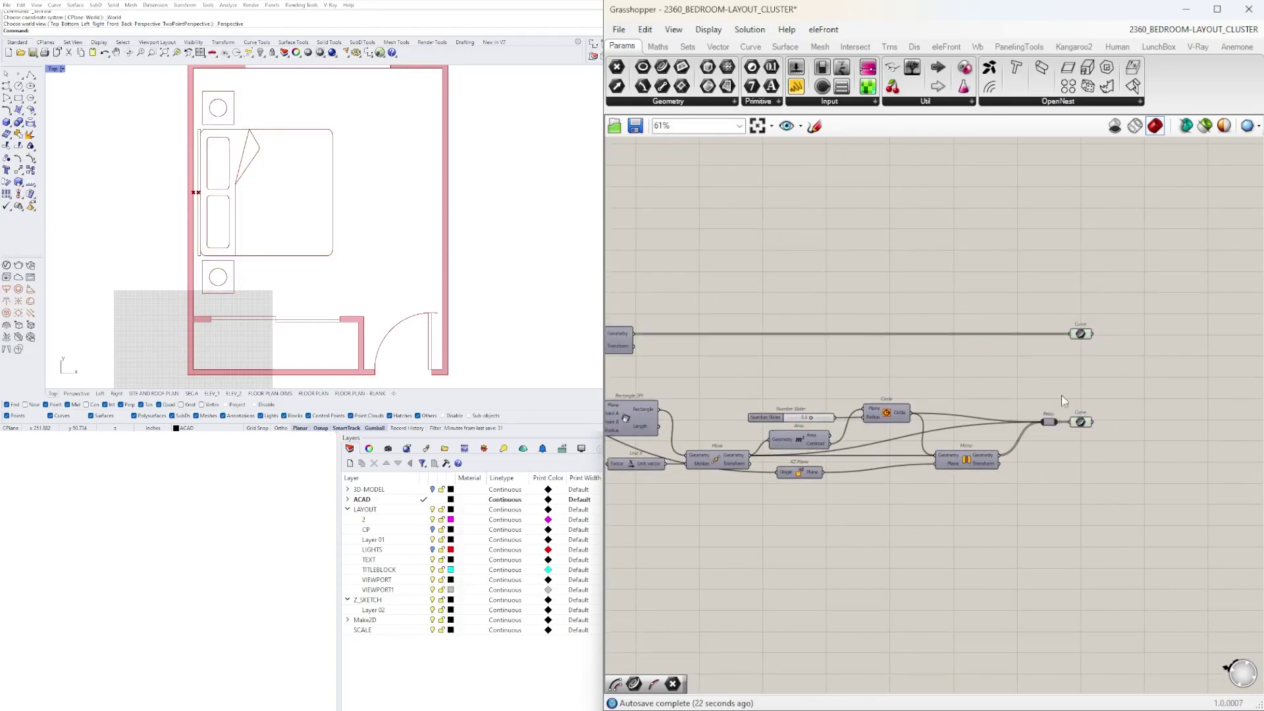
- Rename the lamp's radius slider LAMP SIZE and move it below the Unit X factor slider
scroll(685, 420, up, 6)
right_click(929, 412)
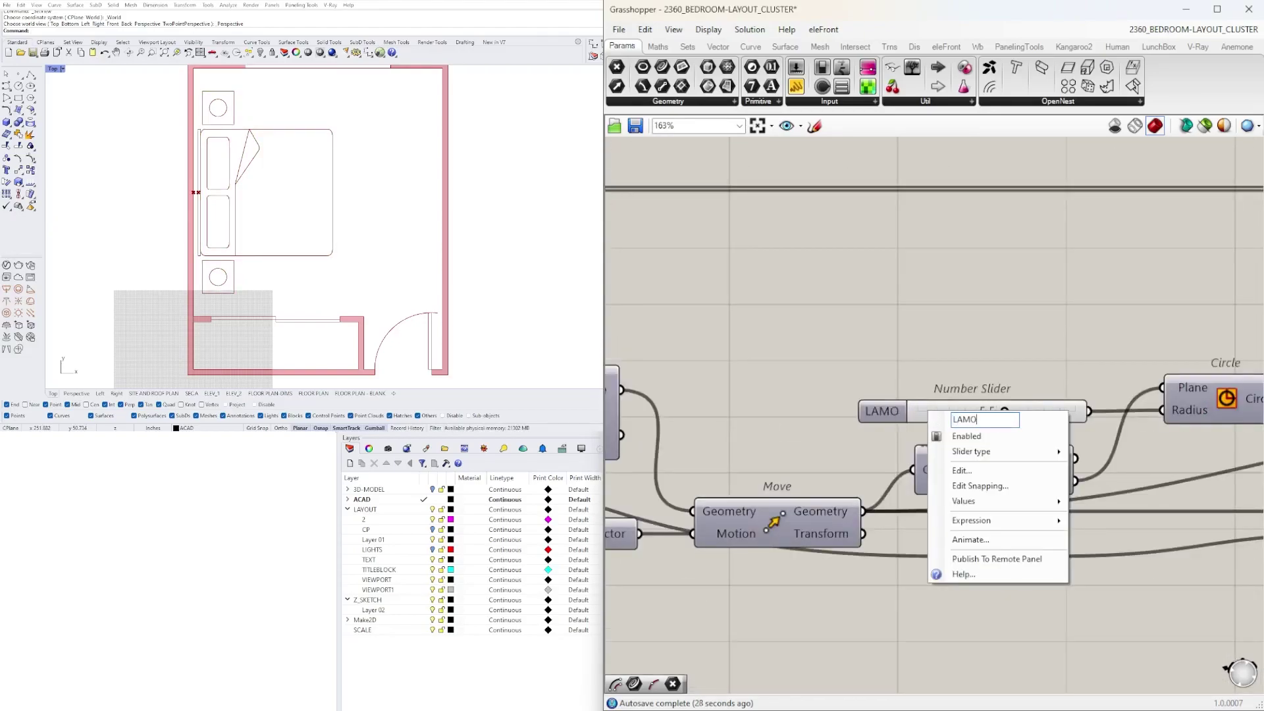
key(Return)
scroll(974, 309, down, 6)
right_drag(985, 312, 1072, 380)
right_drag(1003, 416, 1148, 420)
drag(1145, 424, 860, 510)
click(867, 485)
- Rename the nightstand's Unit X factor slider SHIFT
scroll(866, 486, up, 5)
right_click(870, 466)
drag(880, 450, 858, 499)
text(SHIFT)
key(Return)
click(848, 455)
- Rename the nightstand's two Vector XYZ sliders X SIZE and Y SIZE
scroll(847, 456, down, 2)
right_drag(848, 456, 1127, 474)
scroll(791, 442, up, 1)
right_click(792, 442)
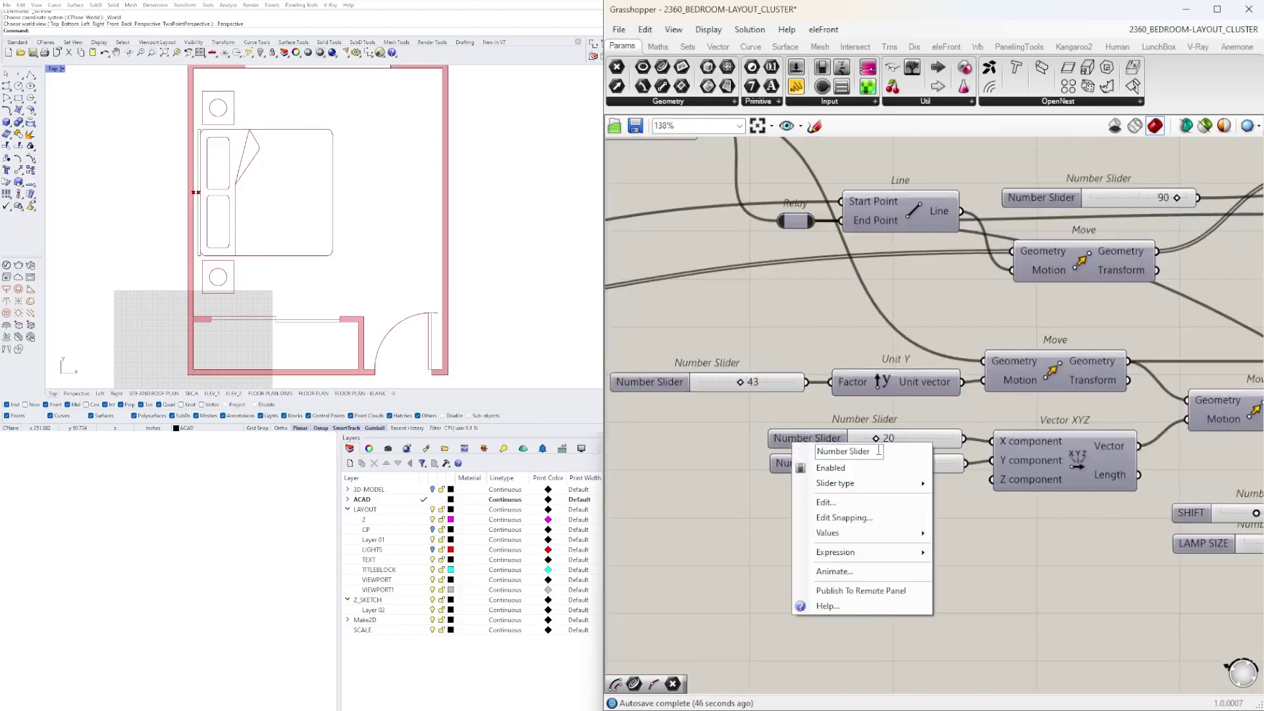
text(X SIZE)
key(Return)
right_click(811, 463)
text(Y SIZ)
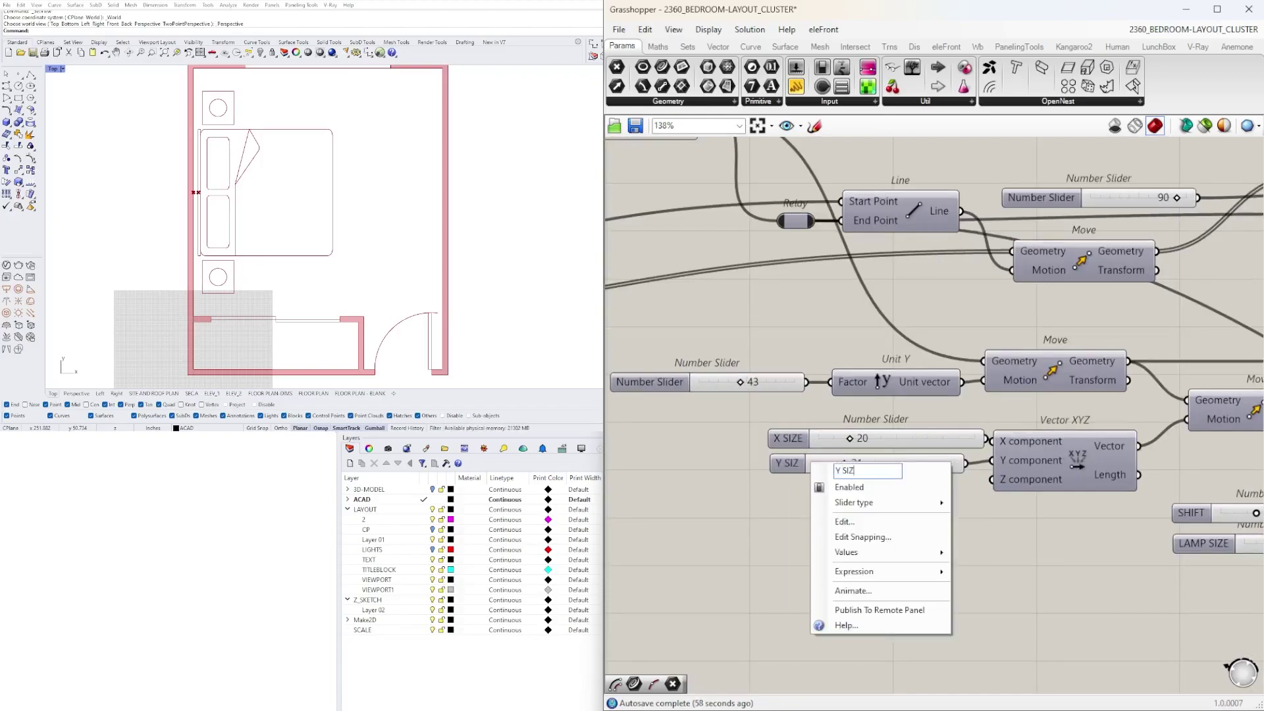
text(E)
key(Return)
- Move the X SIZE and Y SIZE sliders beneath the Unit Y factor slider
scroll(890, 414, down, 3)
drag(1027, 520, 974, 448)
drag(969, 482, 854, 482)
click(899, 603)
- Rename the nightstand's Unit Y factor slider SHIFT FROM CENTER
right_drag(893, 420, 691, 436)
scroll(692, 435, up, 3)
right_click(830, 433)
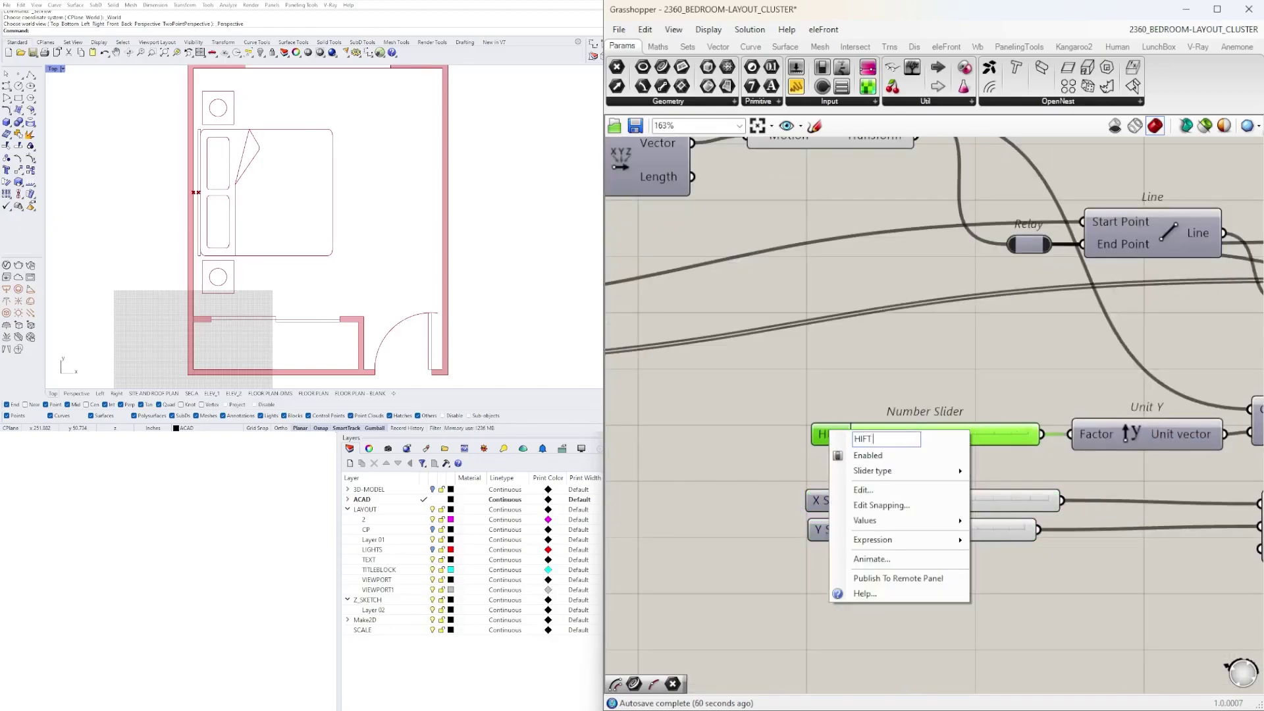
text(SHIFT FROM CENTER)
key(Return)
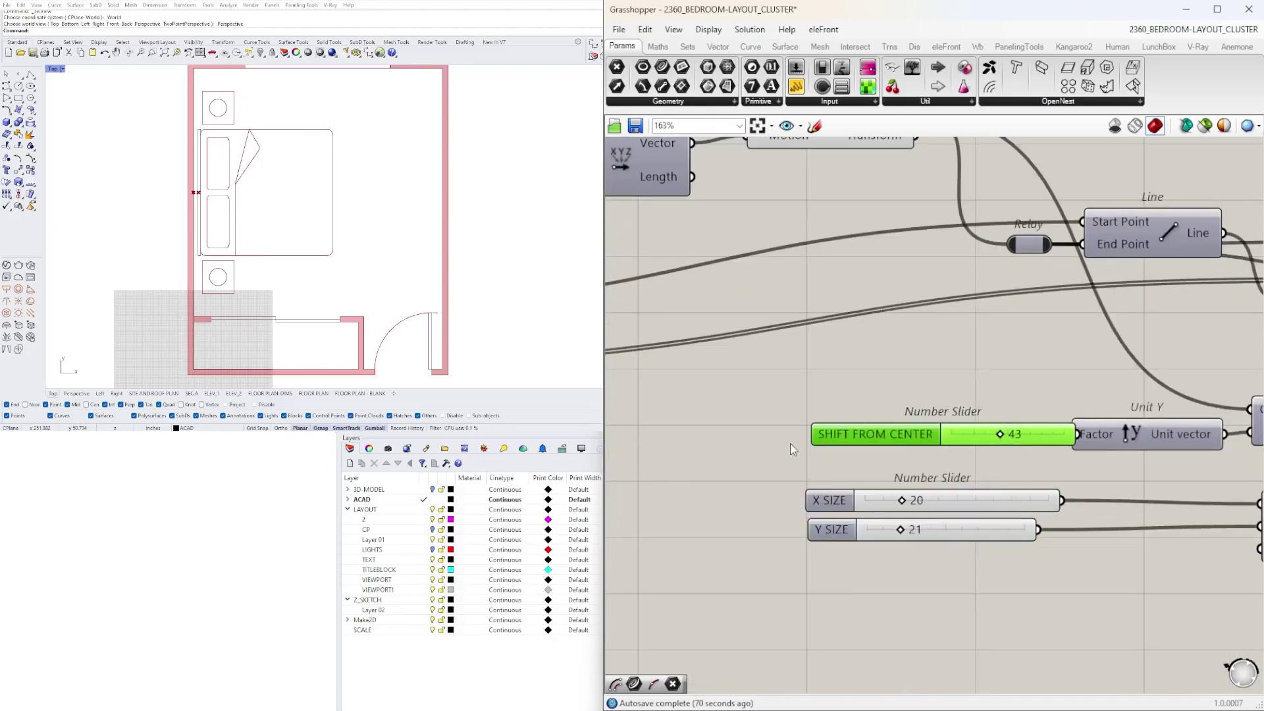
- Move the SHIFT FROM CENTER, X SIZE and Y SIZE sliders beneath the BED BLOCK parameters at the definition's input side
scroll(781, 356, down, 3)
drag(778, 362, 975, 490)
drag(813, 448, 774, 447)
scroll(816, 434, down, 4)
scroll(843, 463, up, 3)
right_drag(843, 463, 1068, 449)
drag(987, 435, 1118, 520)
drag(1014, 445, 697, 445)
- Insert relays on the output wires of the SHIFT FROM CENTER, X SIZE and Y SIZE sliders
click(827, 436)
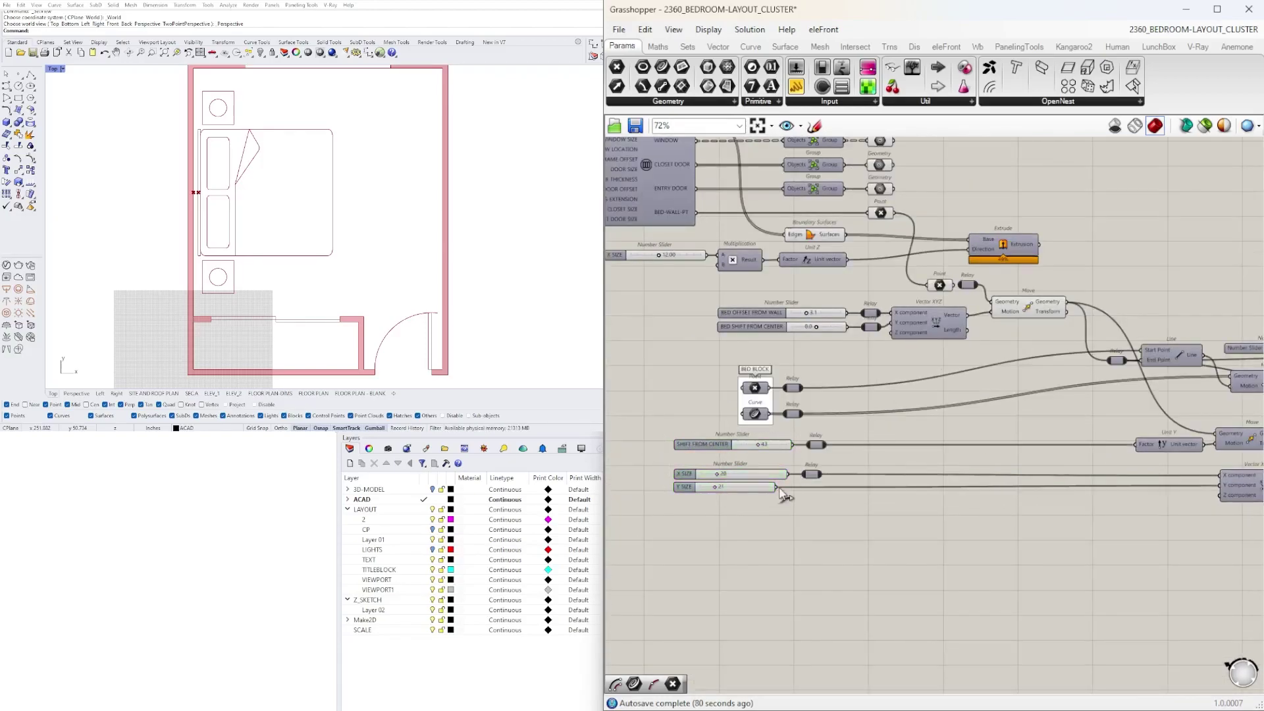
double_click(779, 488)
right_drag(873, 341, 951, 354)
drag(770, 337, 765, 337)
click(783, 388)
- Shift the bed and nightstand input sliders away from the downstream components, gathering them at the definition's input side
right_drag(786, 421, 882, 435)
drag(941, 550, 792, 331)
drag(822, 344, 647, 344)
drag(785, 281, 734, 282)
click(776, 297)
- Move the bed's Vector XYZ and downstream Move components farther from the input sliders to make room for relays
right_drag(939, 364, 886, 340)
scroll(876, 487, down, 2)
right_drag(875, 490, 953, 476)
scroll(954, 477, down, 5)
drag(1179, 513, 671, 326)
scroll(827, 338, up, 3)
scroll(827, 339, up, 1)
drag(826, 339, 922, 334)
click(795, 315)
- Move the nightstand's SHIFT and LAMP SIZE sliders beneath the Y SIZE slider
scroll(794, 316, up, 6)
scroll(813, 340, down, 3)
drag(884, 530, 816, 326)
click(843, 544)
click(886, 566)
scroll(885, 560, down, 4)
scroll(882, 486, up, 5)
drag(852, 471, 789, 411)
scroll(855, 454, down, 4)
drag(1014, 428, 632, 454)
right_drag(631, 455, 930, 467)
scroll(926, 464, up, 5)
drag(1010, 477, 675, 403)
- Insert relays after the SHIFT and LAMP SIZE sliders and line up the input relays in one column beneath the BED BLOCK relays
double_click(858, 404)
double_click(858, 429)
scroll(902, 493, down, 3)
drag(912, 511, 853, 424)
drag(874, 440, 1069, 442)
drag(1198, 543, 997, 304)
drag(1061, 321, 903, 322)
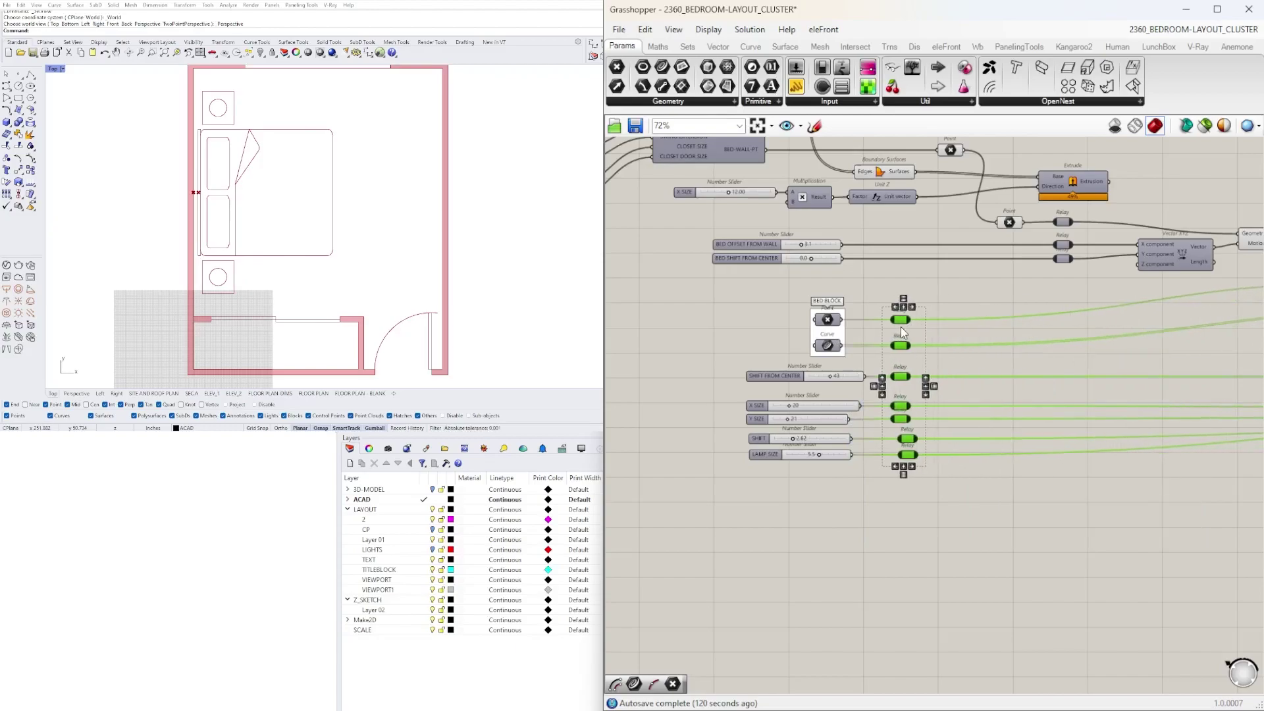
- Move the ROTATE BED slider beneath the LAMP SIZE slider and insert a relay on its output wire
click(954, 484)
scroll(954, 480, down, 5)
right_drag(1217, 479, 952, 481)
scroll(921, 421, up, 7)
click(971, 356)
scroll(971, 358, down, 5)
right_drag(971, 358, 1229, 345)
scroll(816, 450, up, 4)
drag(1234, 342, 772, 480)
double_click(903, 466)
- Set the minimum of the ROTATE BED slider to -180
right_click(784, 467)
click(818, 527)
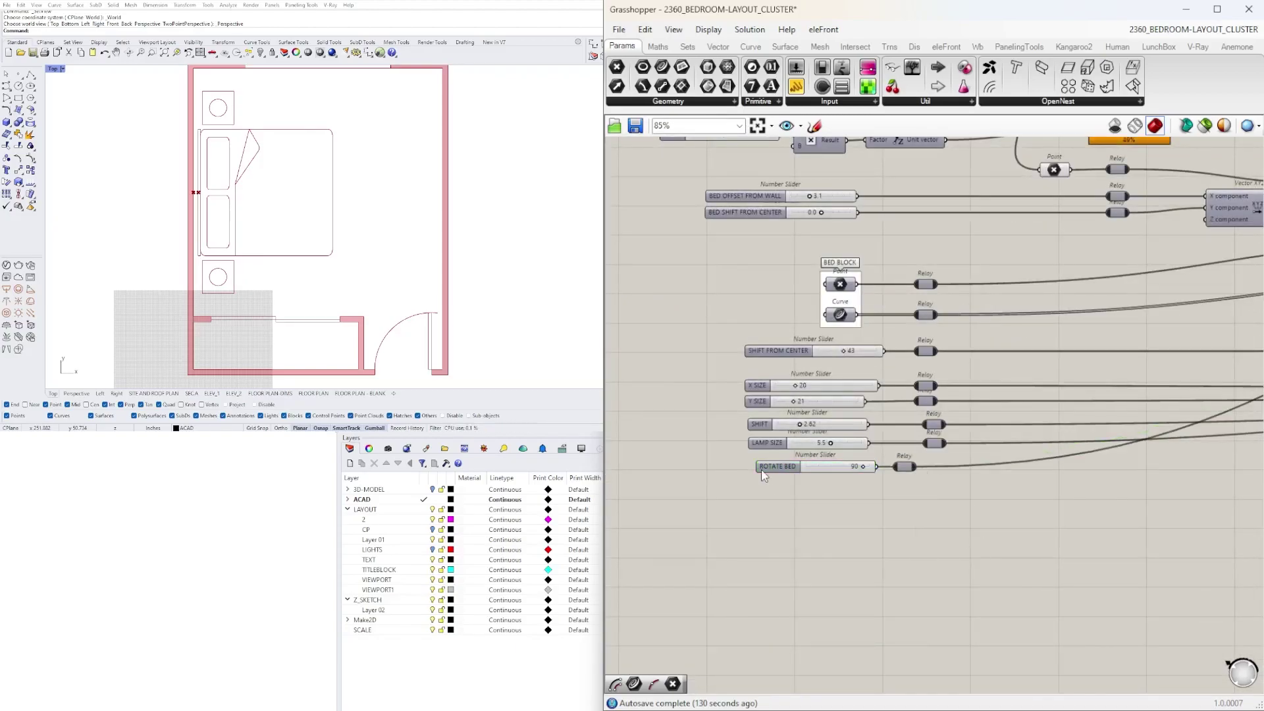
click(772, 603)
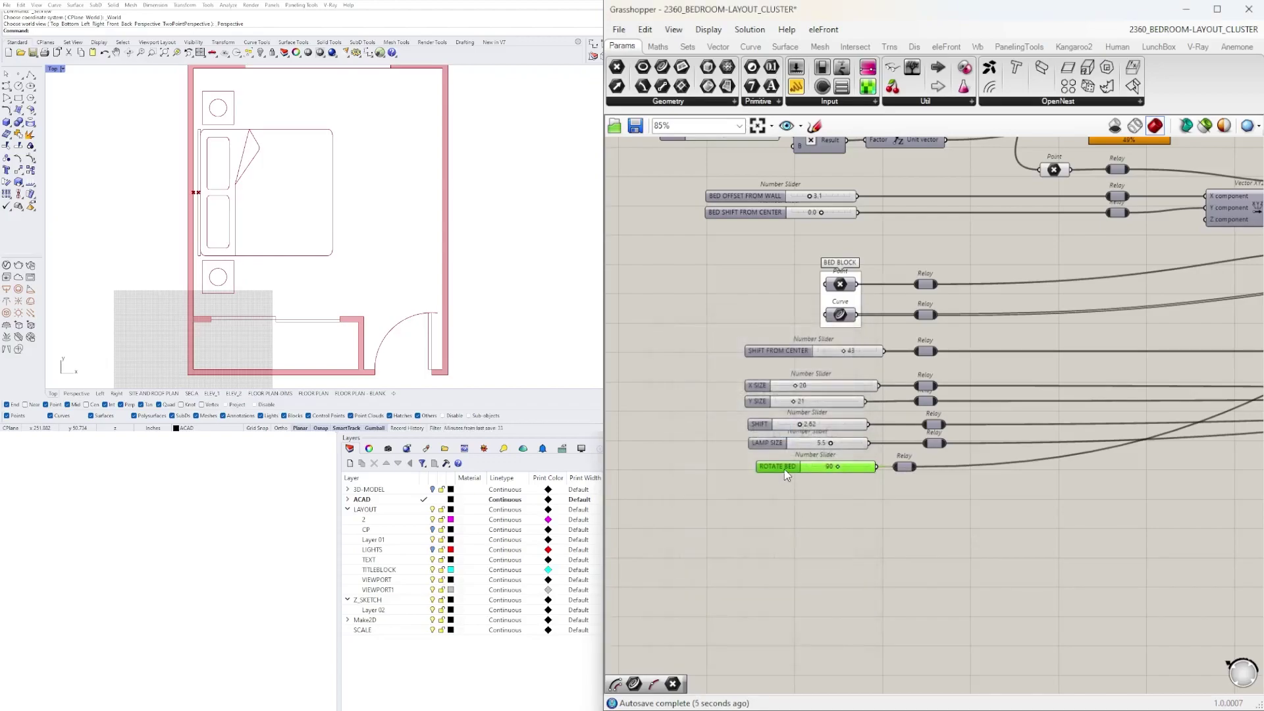
double_click(784, 468)
double_click(812, 492)
text(-180)
click(794, 601)
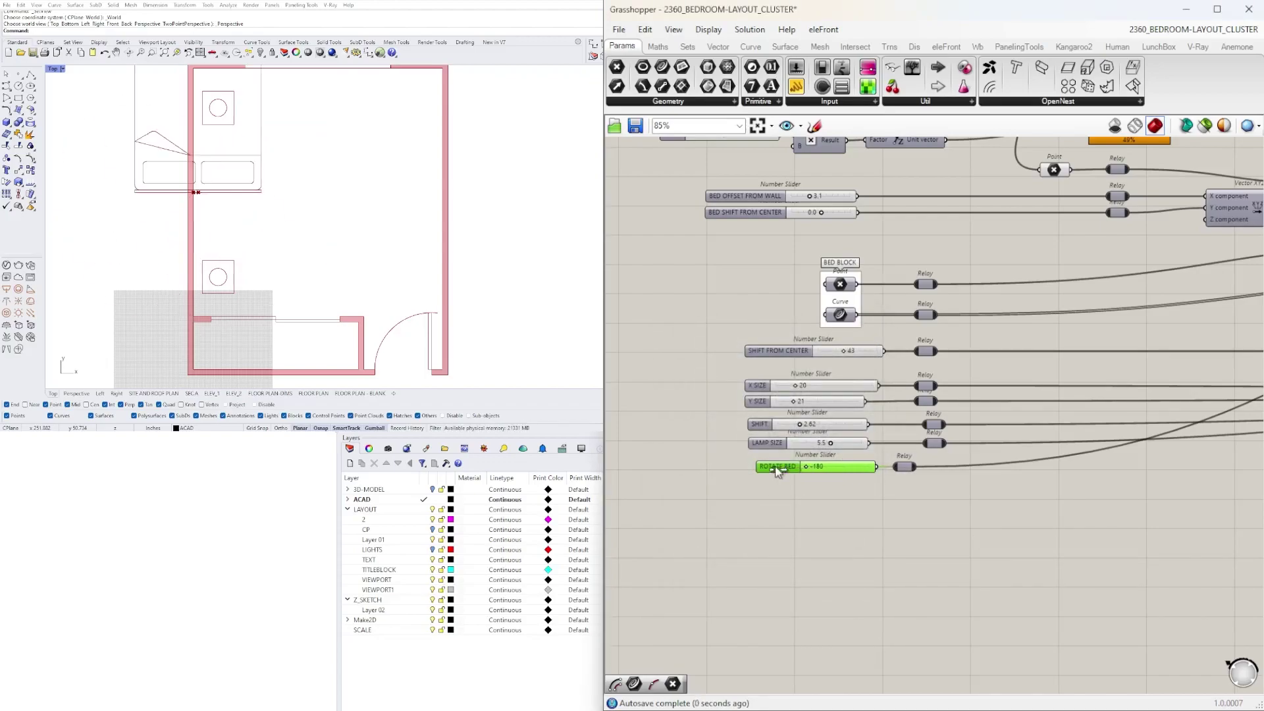
- Set the ROTATE BED slider's value to 90
drag(832, 466, 827, 467)
double_click(843, 466)
key(Escape)
scroll(842, 464, up, 8)
double_click(845, 468)
text(90)
key(Return)
- Add a Point parameter to the canvas as an output for the bed's moved insertion point
scroll(976, 524, down, 6)
scroll(1089, 534, down, 5)
right_drag(1089, 534, 863, 456)
scroll(1076, 301, up, 3)
right_drag(1076, 301, 845, 349)
click(844, 349)
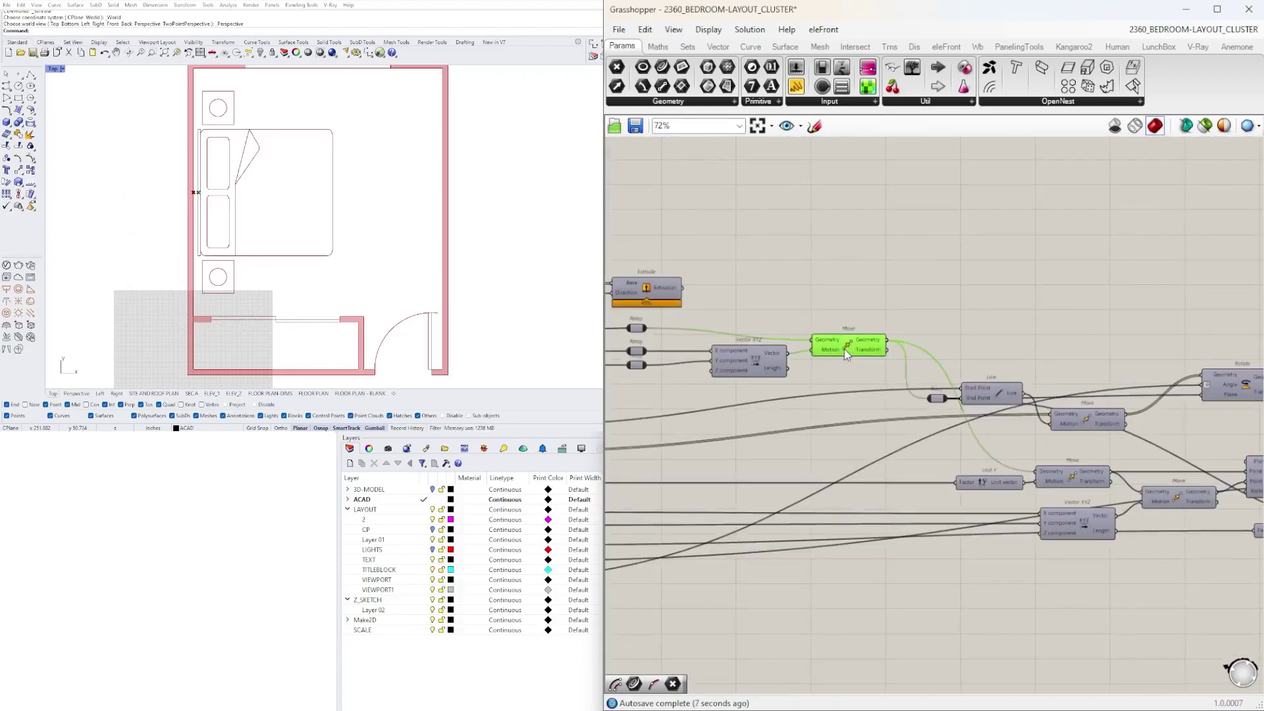
click(860, 317)
scroll(845, 355, down, 5)
scroll(1198, 424, up, 5)
right_drag(1198, 424, 994, 487)
drag(1045, 530, 988, 495)
right_drag(774, 427, 993, 432)
scroll(1017, 423, down, 2)
right_drag(797, 424, 888, 433)
double_click(895, 376)
text(point)
key(Return)
- Connect the geometry output of the bed point's Move component to the new Point parameter
right_drag(736, 377, 1109, 317)
click(801, 319)
right_drag(838, 308, 748, 319)
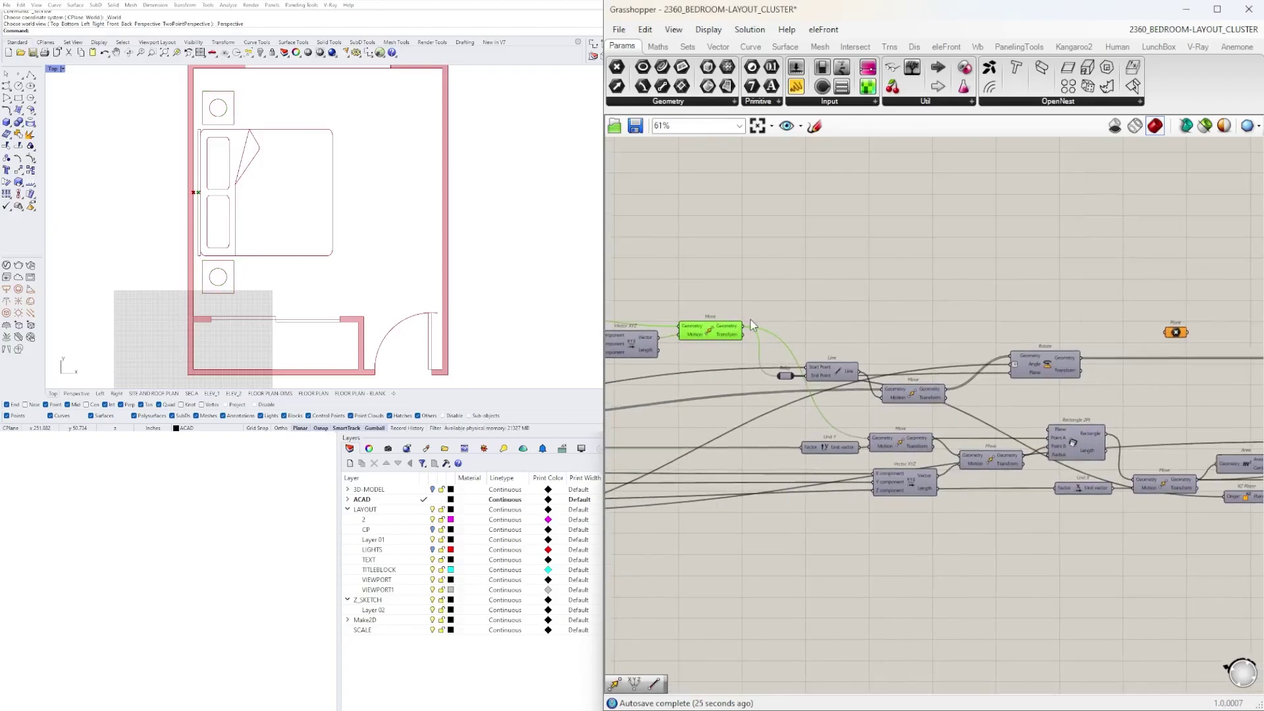
scroll(790, 303, up, 2)
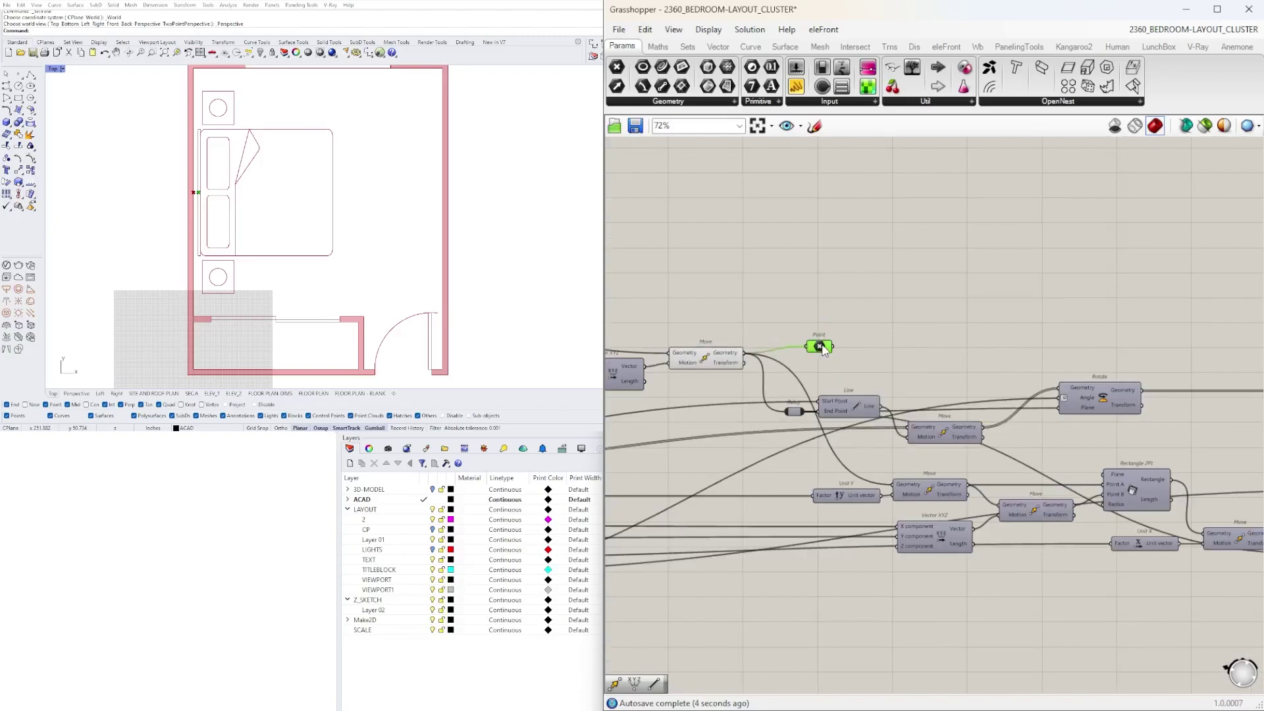
- Place the Point parameter beneath the nightstand Curve parameter in the output column
scroll(820, 349, down, 1)
right_drag(820, 349, 791, 357)
drag(792, 357, 1077, 379)
scroll(818, 356, down, 5)
scroll(1095, 378, up, 8)
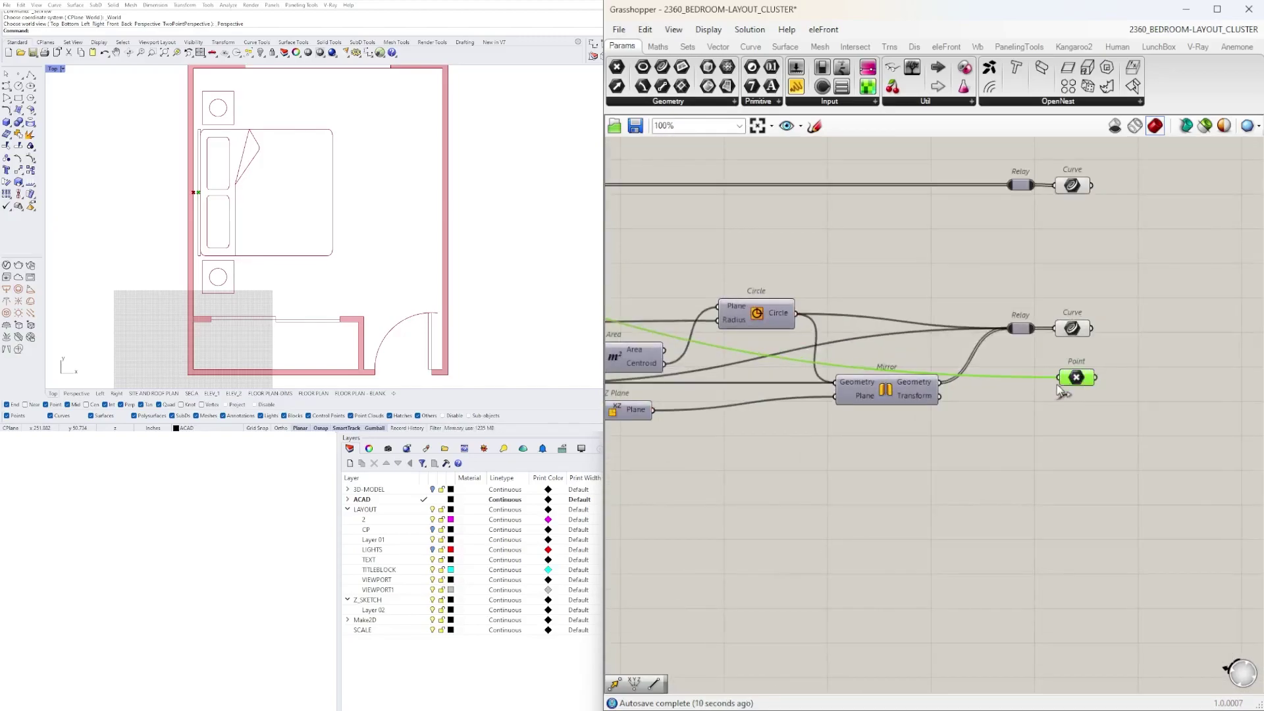
click(1119, 403)
scroll(1142, 401, down, 8)
scroll(730, 356, up, 7)
click(1080, 304)
middle_click(1016, 254)
click(986, 260)
click(948, 369)
scroll(816, 337, down, 7)
right_drag(974, 391, 899, 406)
drag(1114, 437, 770, 332)
scroll(690, 352, up, 6)
shift+drag(819, 372, 874, 301)
right_drag(759, 332, 945, 313)
scroll(901, 338, up, 1)
shift+drag(993, 600, 869, 363)
scroll(980, 384, down, 5)
scroll(1126, 359, up, 6)
right_drag(684, 377, 768, 397)
scroll(773, 397, down, 4)
right_drag(964, 403, 876, 361)
scroll(809, 372, down, 4)
right_drag(1043, 389, 1000, 389)
middle_click(1000, 389)
click(993, 435)
drag(1180, 459, 870, 327)
scroll(700, 352, up, 4)
drag(998, 427, 758, 382)
click(724, 487)
right_drag(724, 487, 1011, 485)
scroll(854, 478, up, 4)
drag(944, 618, 828, 597)
scroll(901, 280, up, 3)
scroll(905, 360, down, 4)
key(ctrl+z)
key(ctrl+z)
- Rearrange the input groups so BED BLOCK sits above the BED OFFSET FROM WALL and BED SHIFT FROM CENTER sliders
right_drag(937, 365, 928, 412)
drag(1107, 390, 670, 366)
drag(772, 365, 772, 391)
drag(941, 481, 809, 428)
drag(911, 435, 665, 321)
scroll(909, 347, up, 4)
drag(911, 353, 910, 370)
click(867, 535)
scroll(816, 491, down, 4)
drag(720, 466, 711, 482)
key(ctrl+z)
ctrl+click(772, 456)
click(776, 533)
- Move the nightstand sliders and their relays up beneath the bed offset sliders
right_drag(908, 672, 914, 531)
drag(918, 539, 743, 418)
drag(739, 430, 739, 380)
click(839, 395)
scroll(839, 388, up, 4)
scroll(841, 418, down, 1)
- Shift SHIFT FROM CENTER and its relay left, and move ROTATE BED with its relay directly beneath BED SHIFT FROM CENTER
right_drag(760, 395, 914, 433)
mouse_move(1028, 440)
right_down()
mouse_move(972, 405)
mouse_move(929, 407)
right_up()
drag(974, 400, 814, 383)
drag(721, 392, 684, 393)
click(735, 416)
drag(984, 576, 819, 542)
drag(739, 550, 744, 370)
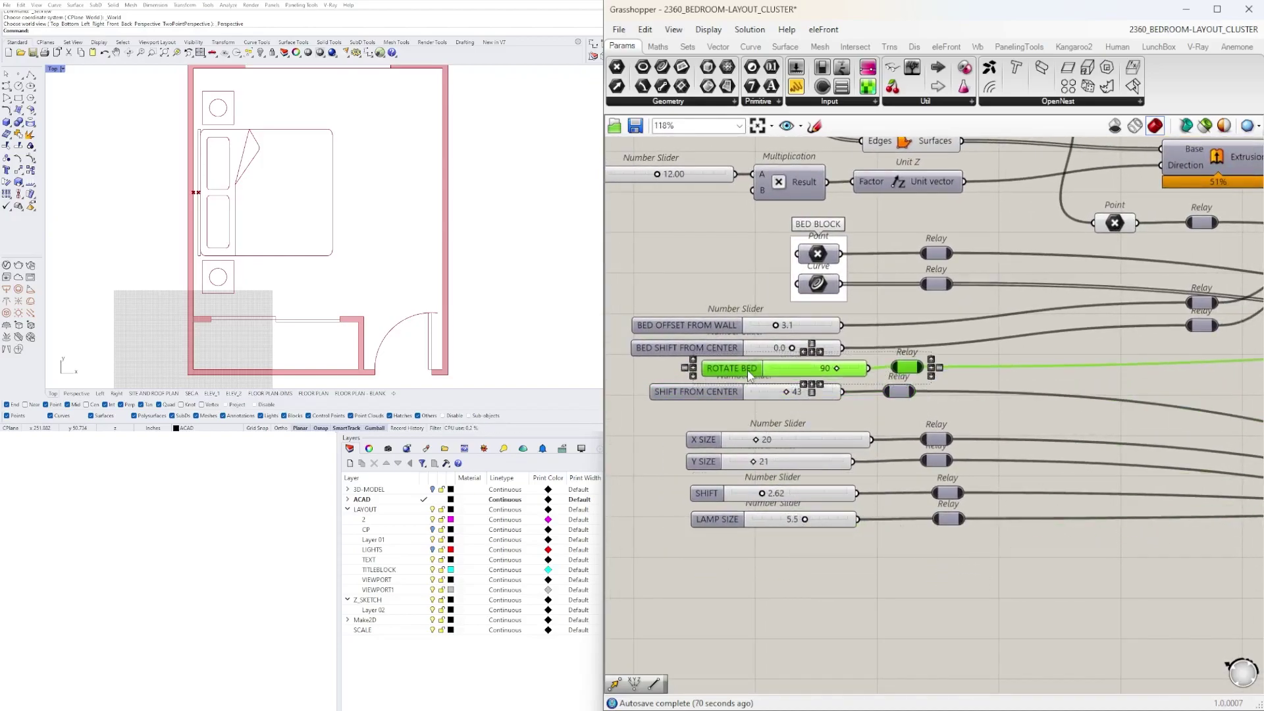
- Group the bed and nightstand components with their relays into a cluster and place it beside the input sliders
click(1020, 361)
scroll(1031, 361, down, 7)
right_drag(1229, 378, 891, 406)
drag(1169, 455, 665, 362)
scroll(738, 360, up, 4)
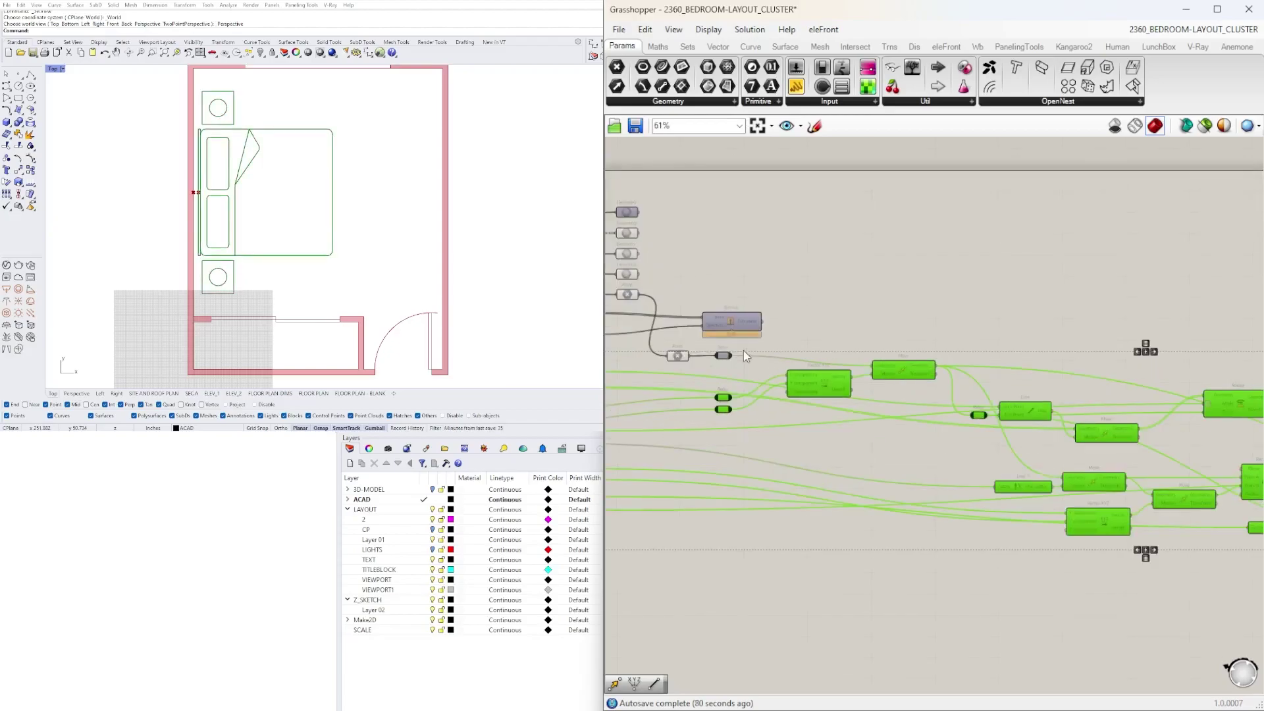
shift+click(723, 356)
scroll(756, 357, down, 3)
right_drag(756, 358, 830, 340)
middle_click(839, 341)
click(796, 395)
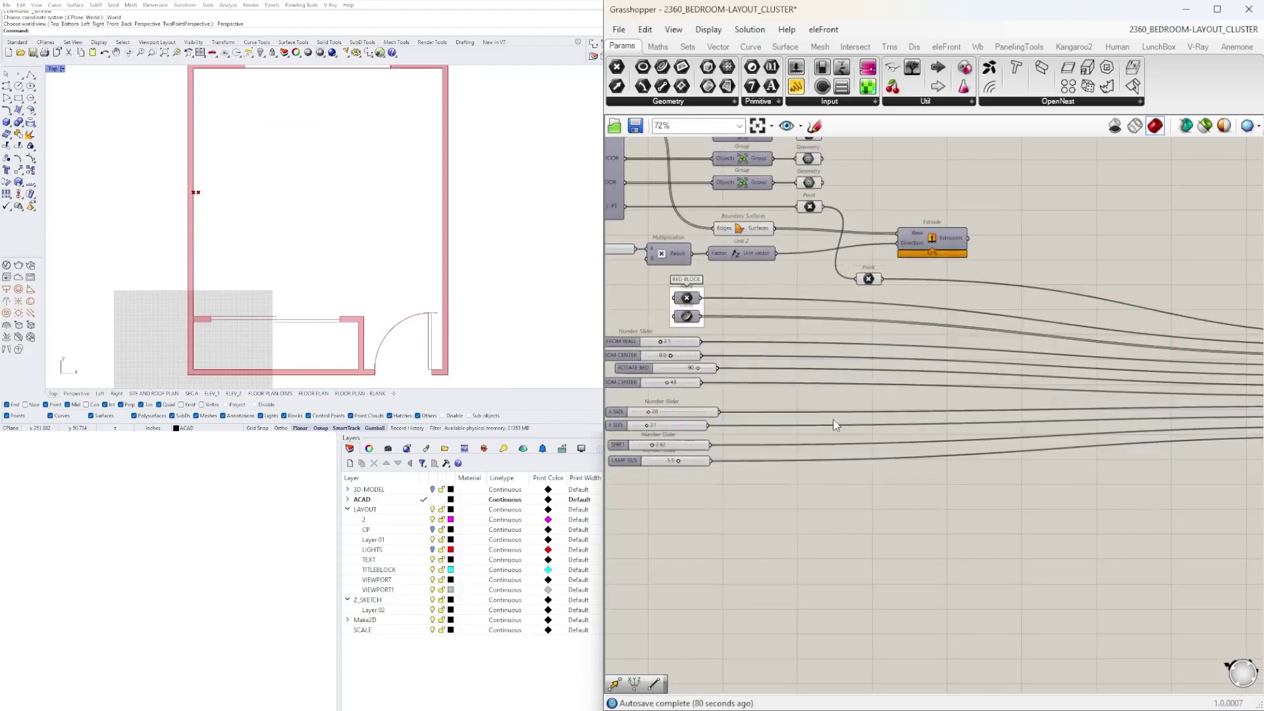
drag(1156, 495, 655, 419)
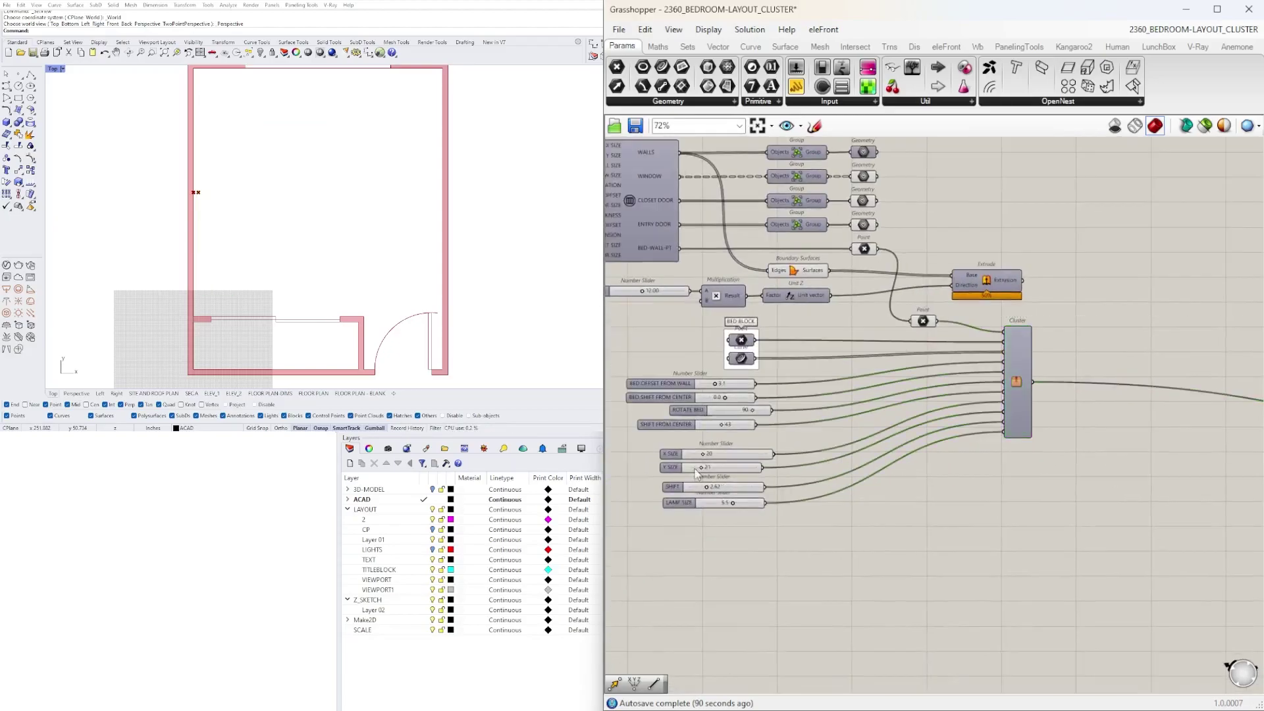
- Align the left edges of all eight sliders from BED OFFSET FROM WALL to LAMP SIZE in one even column
scroll(822, 395, up, 5)
drag(932, 559, 828, 463)
click(812, 483)
click(803, 475)
right_drag(821, 519, 914, 660)
scroll(915, 660, up, 1)
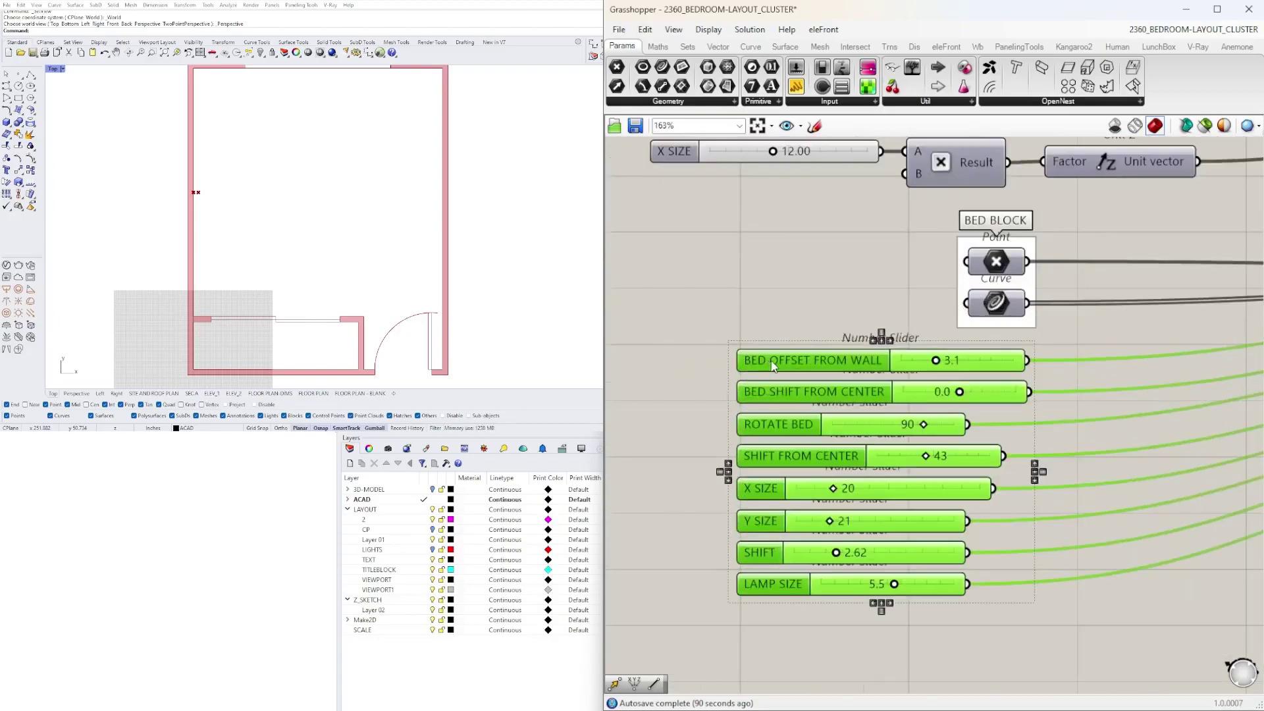
- Resize the eight sliders so their right ends line up at the same width
drag(816, 456, 857, 456)
scroll(1004, 349, up, 10)
drag(845, 360, 908, 358)
drag(858, 537, 904, 537)
scroll(908, 540, down, 2)
right_drag(810, 671, 859, 171)
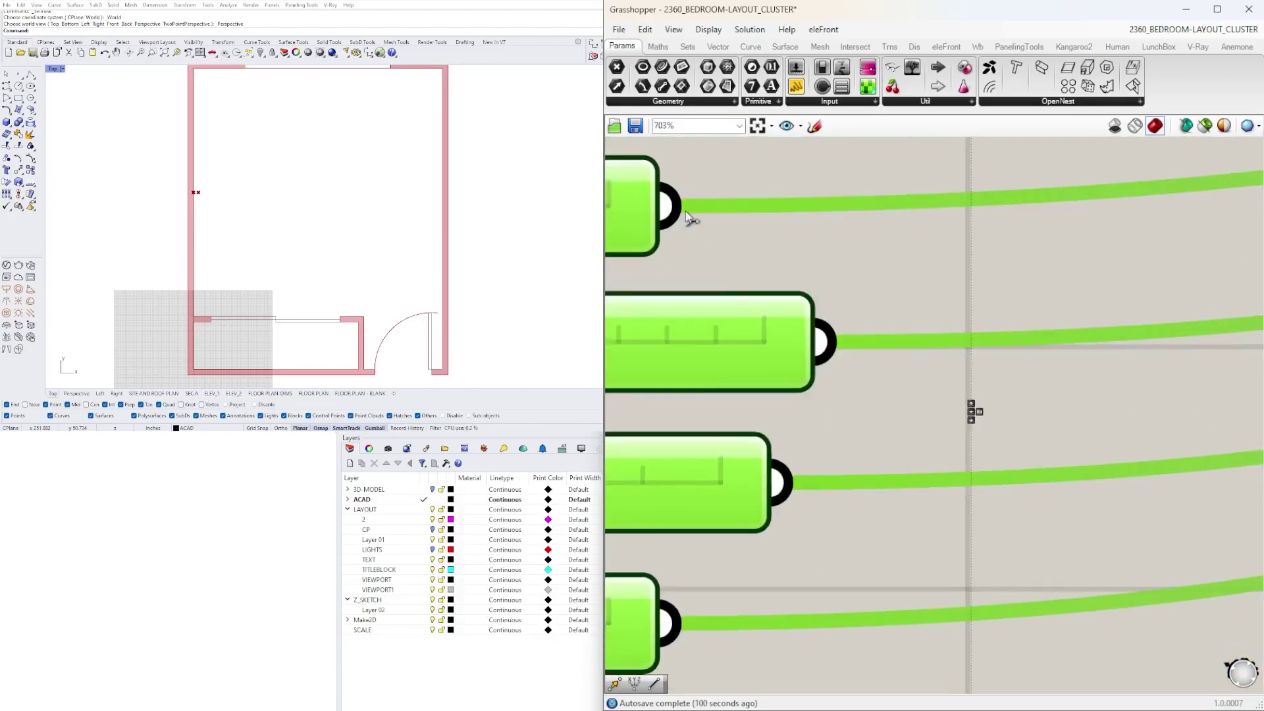
drag(655, 223, 958, 221)
drag(809, 307, 963, 305)
drag(767, 442, 960, 443)
right_drag(759, 535, 764, 358)
drag(662, 416, 965, 418)
right_drag(764, 559, 779, 299)
drag(678, 274, 981, 288)
drag(679, 417, 981, 419)
- Tighten the layout by moving the cluster, the slider column and the Point parameter feeding the cluster closer together
scroll(915, 428, down, 18)
right_drag(1131, 475, 929, 475)
drag(1072, 427, 766, 385)
right_drag(615, 433, 764, 442)
scroll(762, 443, up, 6)
drag(778, 514, 661, 309)
drag(721, 383, 853, 383)
scroll(886, 286, up, 6)
drag(867, 283, 885, 270)
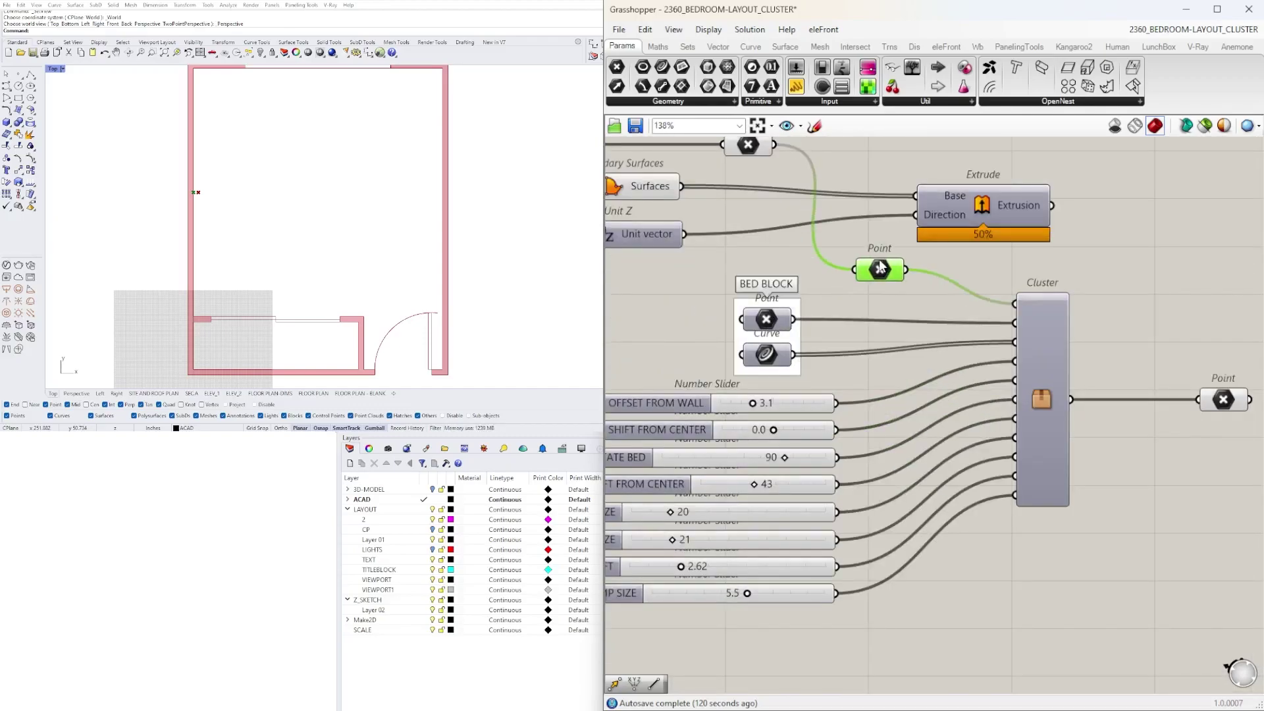
- Move the wall extrusion components above the Group components fed by the BEDROOM LAYOUT V1 cluster
right_drag(799, 173, 774, 239)
drag(749, 209, 892, 320)
scroll(871, 355, down, 4)
drag(954, 372, 777, 359)
drag(914, 313, 793, 325)
right_drag(1078, 320, 1056, 390)
shift+drag(1047, 390, 799, 295)
click(999, 168)
scroll(998, 165, up, 3)
scroll(1148, 309, down, 2)
scroll(912, 292, up, 2)
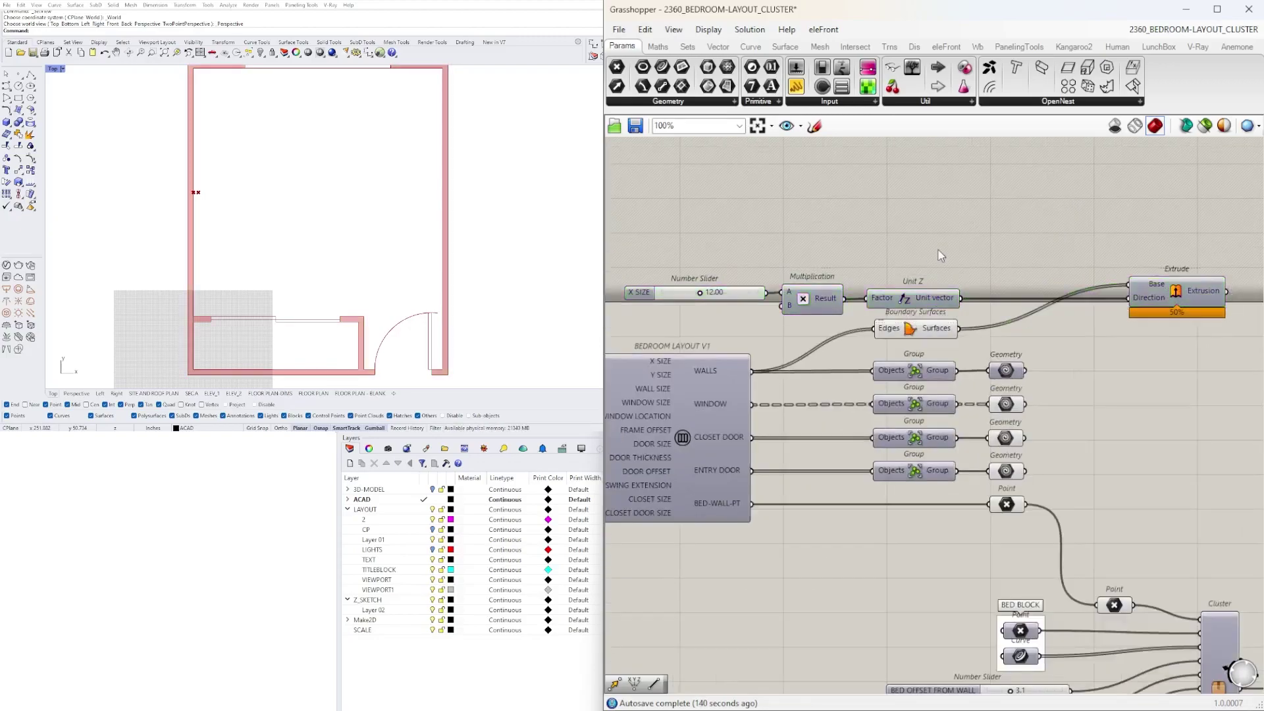
- Shift the extrusion chain closer to the Group components and bring Extrude nearer its inputs
scroll(827, 247, down, 1)
drag(1139, 231, 784, 328)
shift+click(757, 287)
drag(885, 290, 918, 340)
scroll(995, 283, down, 6)
key(ctrl+a)
click(1043, 317)
scroll(1043, 319, up, 8)
drag(1022, 229, 950, 229)
- Toggle the viewport preview of the Boundary Surfaces component off and back on
drag(804, 287, 707, 206)
scroll(717, 210, up, 1)
middle_click(716, 192)
middle_click(717, 278)
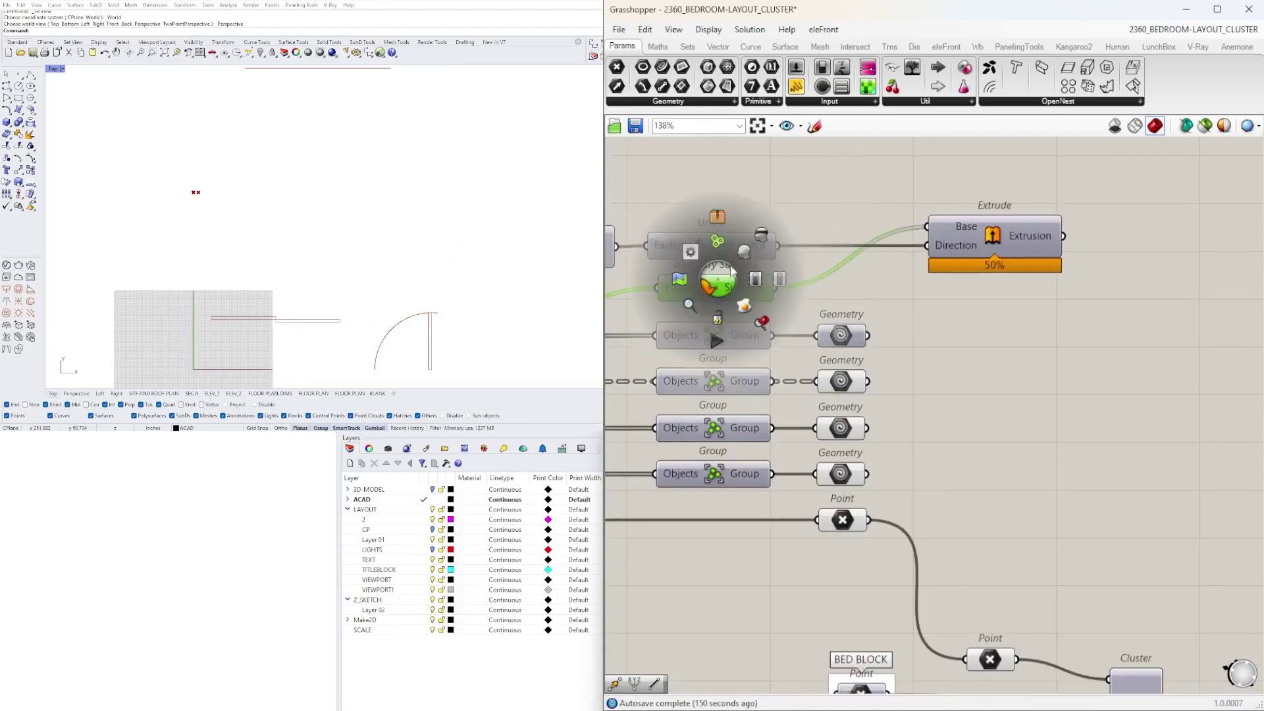
click(1089, 244)
- Name the new cluster's fourth input BED OFFSET FROM WALL to match its slider
scroll(1091, 241, down, 5)
scroll(1043, 490, up, 2)
right_drag(1043, 491, 881, 381)
scroll(787, 377, up, 3)
right_click(716, 343)
click(1017, 300)
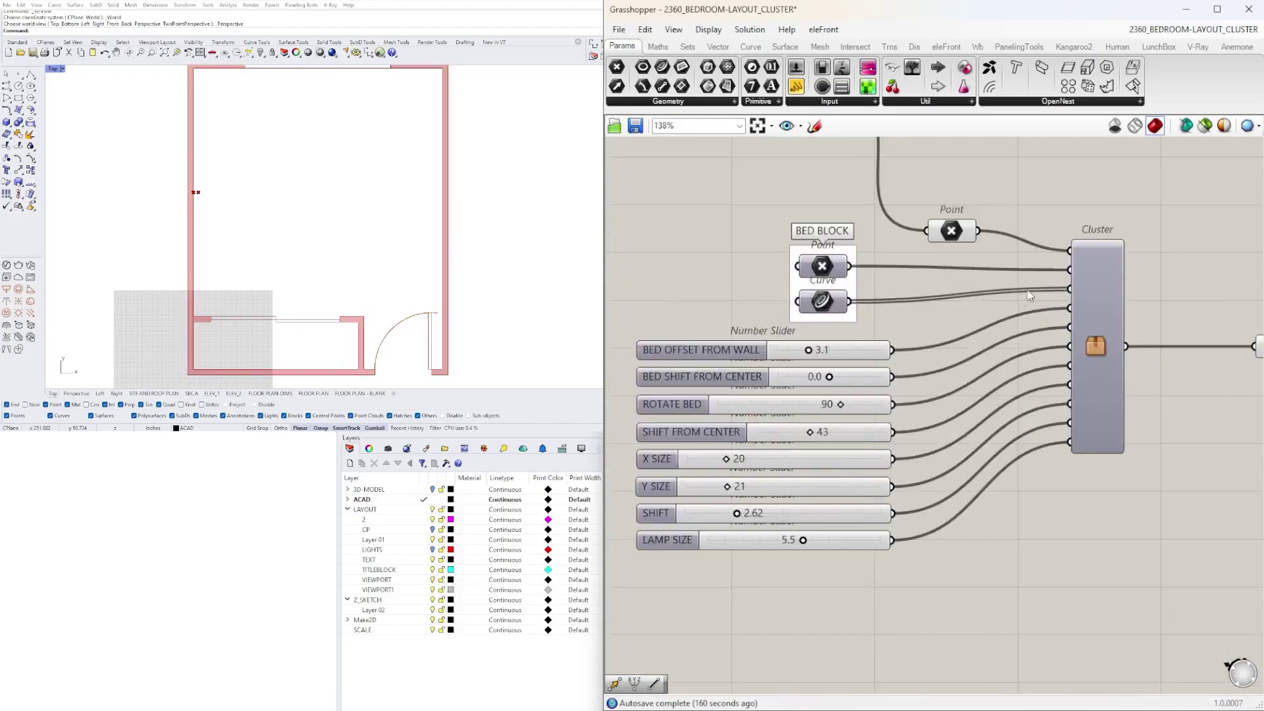
text(BED OFFSET FROM WALL)
click(748, 274)
- Move the output Point parameter away from the widened cluster and open the options of the BED SHIFT FROM CENTER slider
scroll(750, 380, down, 4)
drag(1080, 454, 915, 342)
drag(882, 356, 942, 359)
scroll(764, 373, up, 2)
right_click(702, 379)
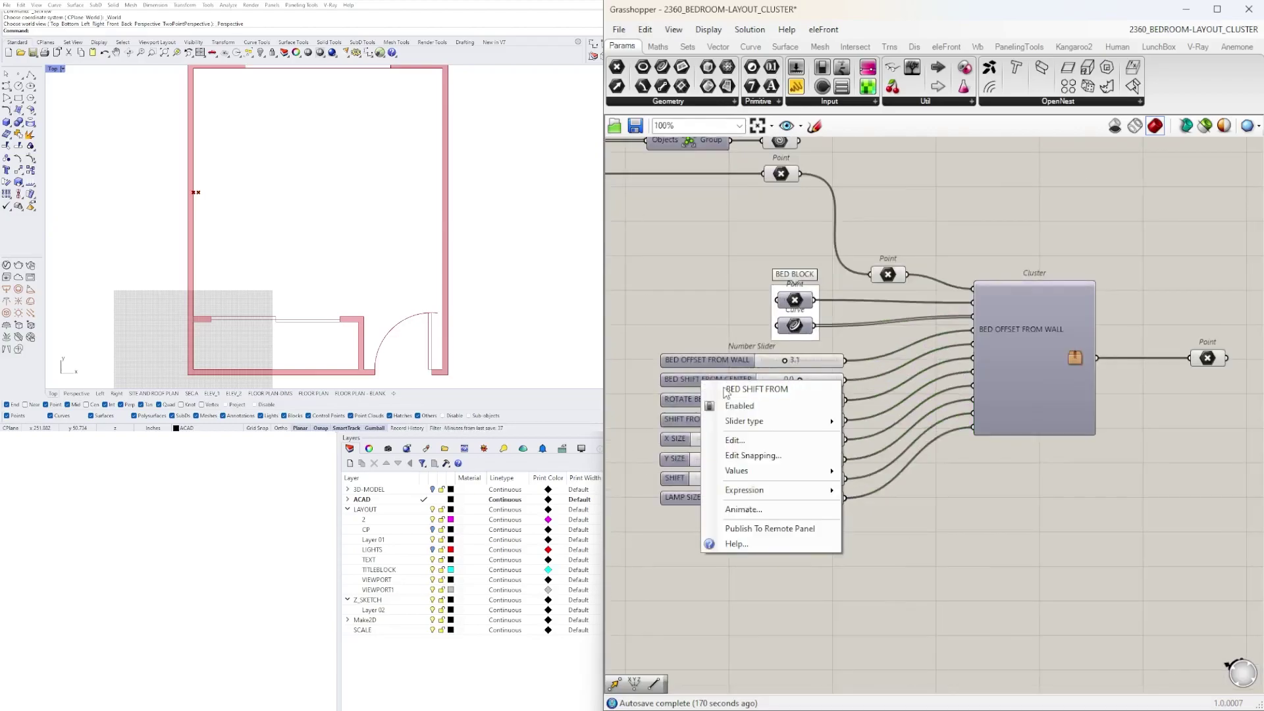
- Open the cluster, examine the relays feeding Vector XYZ, and return to the main definition
double_click(1031, 369)
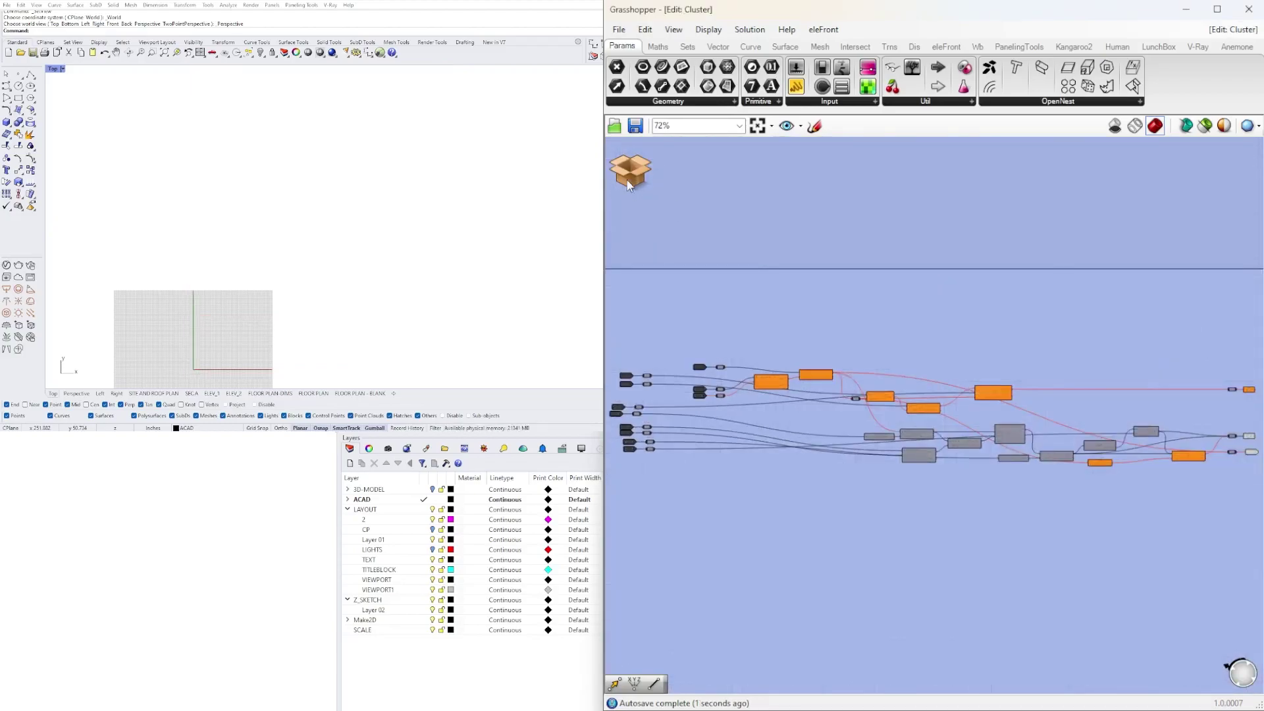
scroll(738, 493, up, 4)
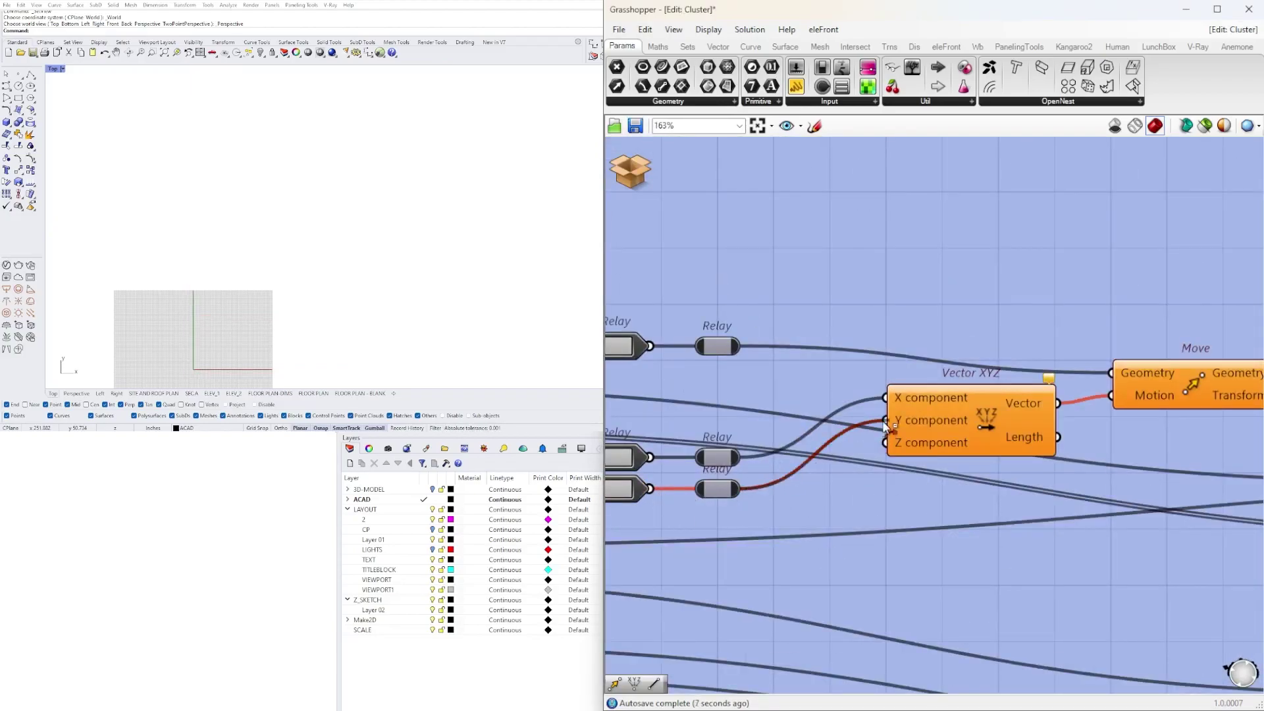
click(685, 178)
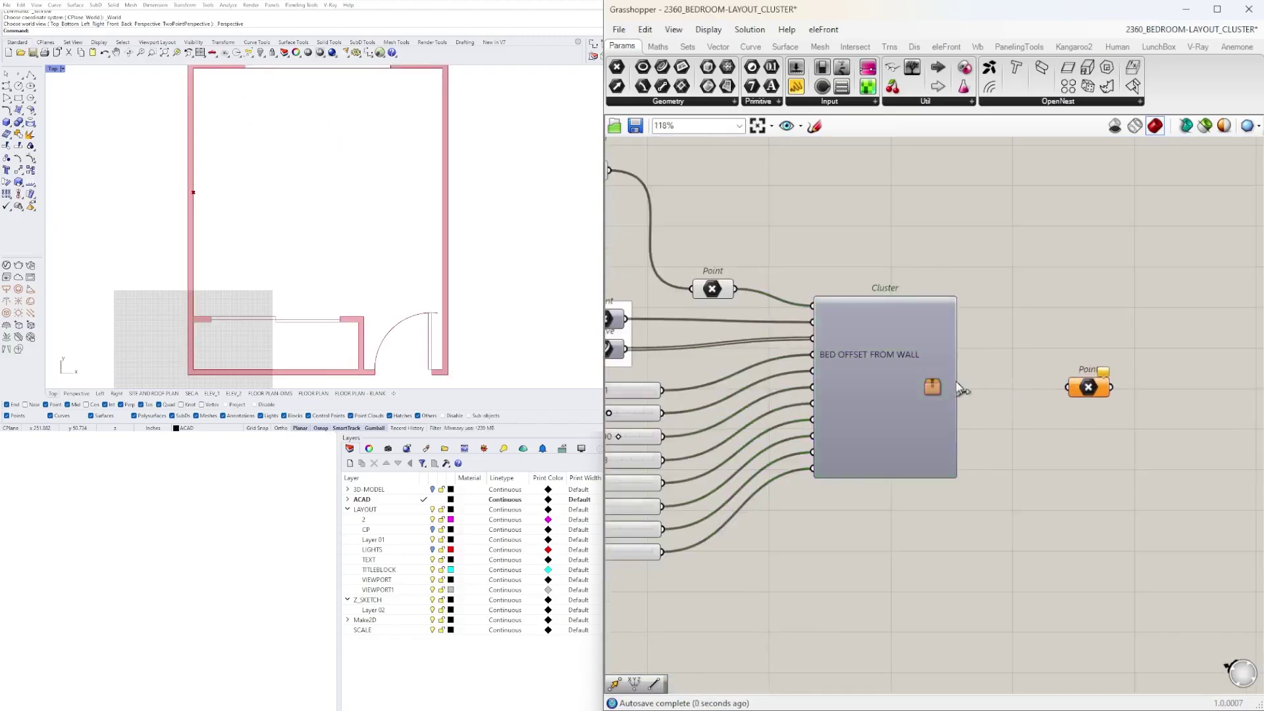
- Reconnect the cluster's output to the Point parameter and restore the spacing around the cluster
drag(959, 387, 1068, 387)
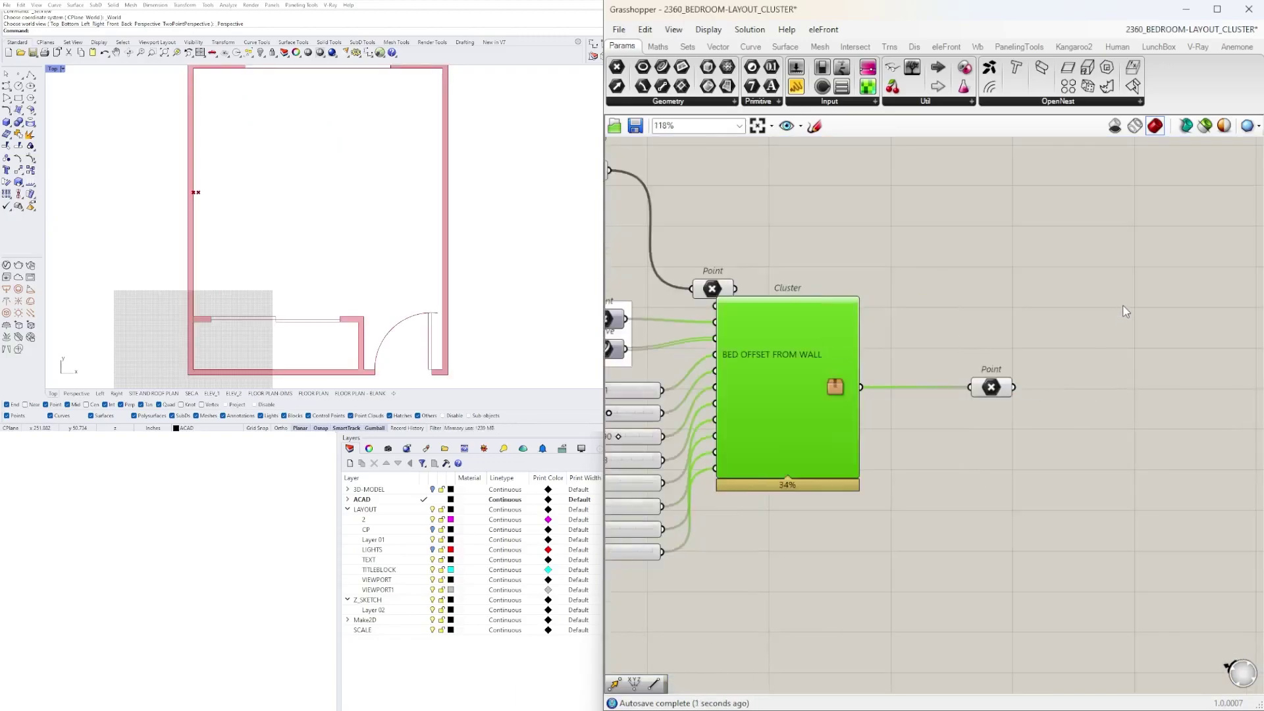
right_drag(952, 364, 1086, 364)
scroll(1089, 369, down, 1)
click(1157, 469)
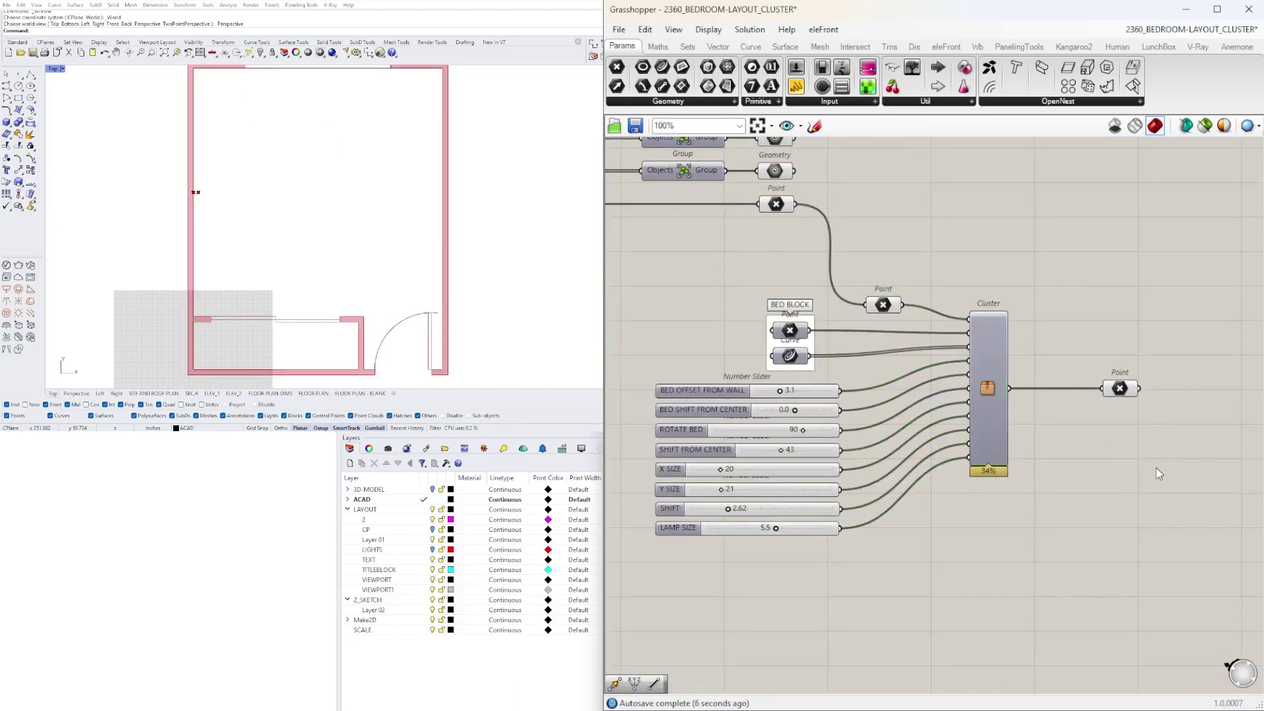
- Enter BED OFFSET FROM WALL again as the name of the cluster input fed by that slider
scroll(757, 402, up, 2)
right_click(710, 384)
right_click(1066, 345)
right_click(1053, 345)
text(BED OFFSET FROM WALL)
click(896, 360)
- Shift the cluster and its output Point to the right, and shorten the bed offset input's name to OFFSET
scroll(897, 362, down, 2)
drag(1145, 309, 822, 460)
drag(831, 382, 894, 398)
right_drag(810, 540, 858, 508)
right_click(681, 373)
click(714, 381)
key(ctrl+a)
key(ctrl+c)
click(931, 334)
text(OFFSET)
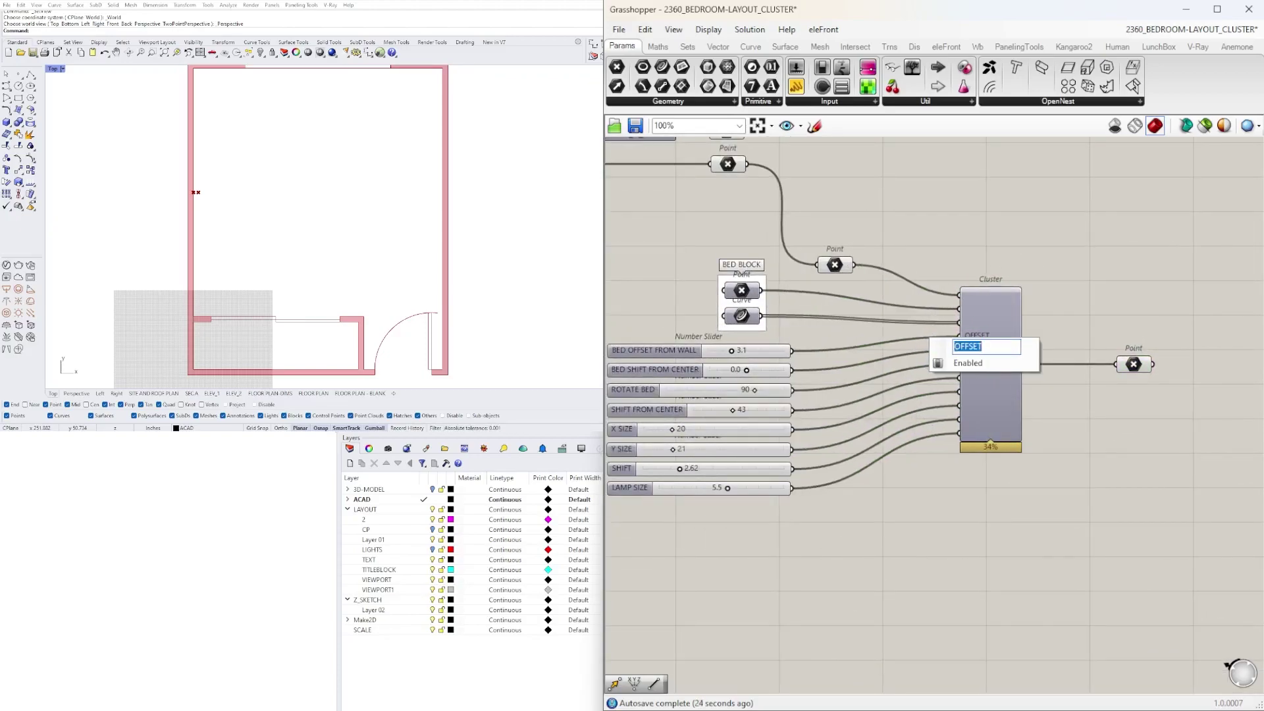
- Name the remaining slider inputs on the cluster SHIFT, ROTATE, SHIFT, X, Y, SHIFT and LAMP, in order
right_click(972, 347)
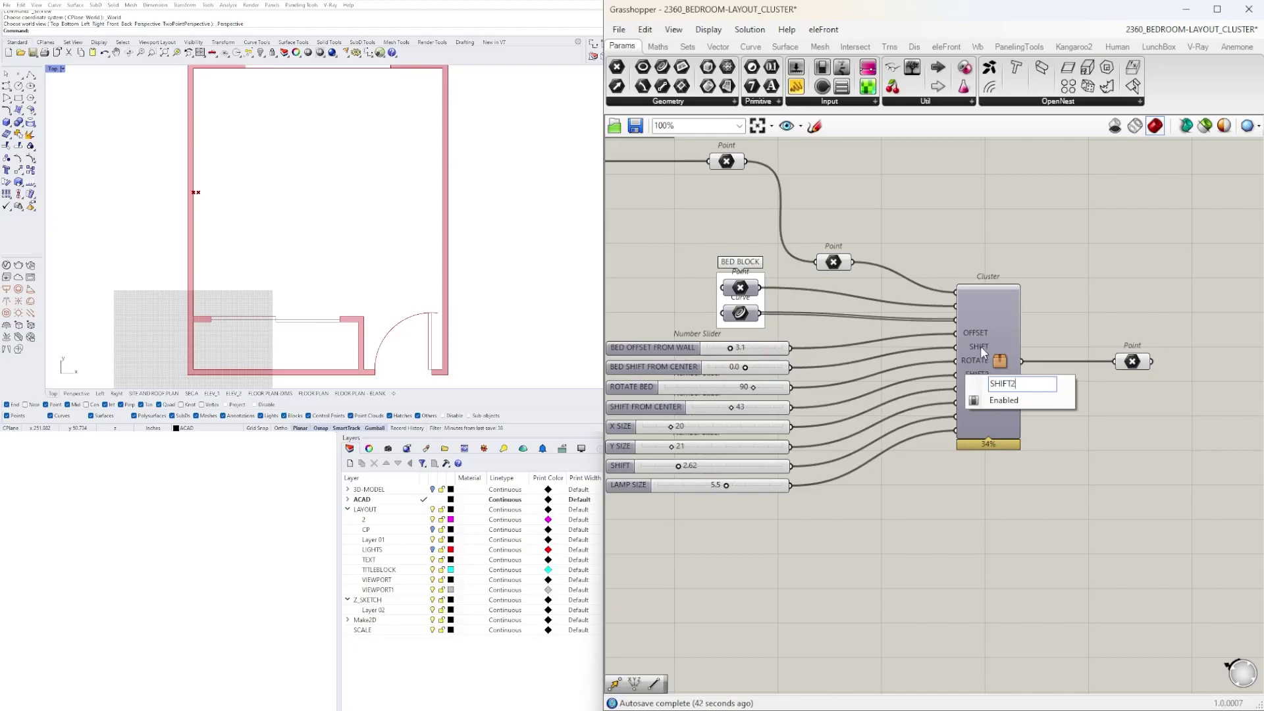
key(BackSpace)
click(980, 353)
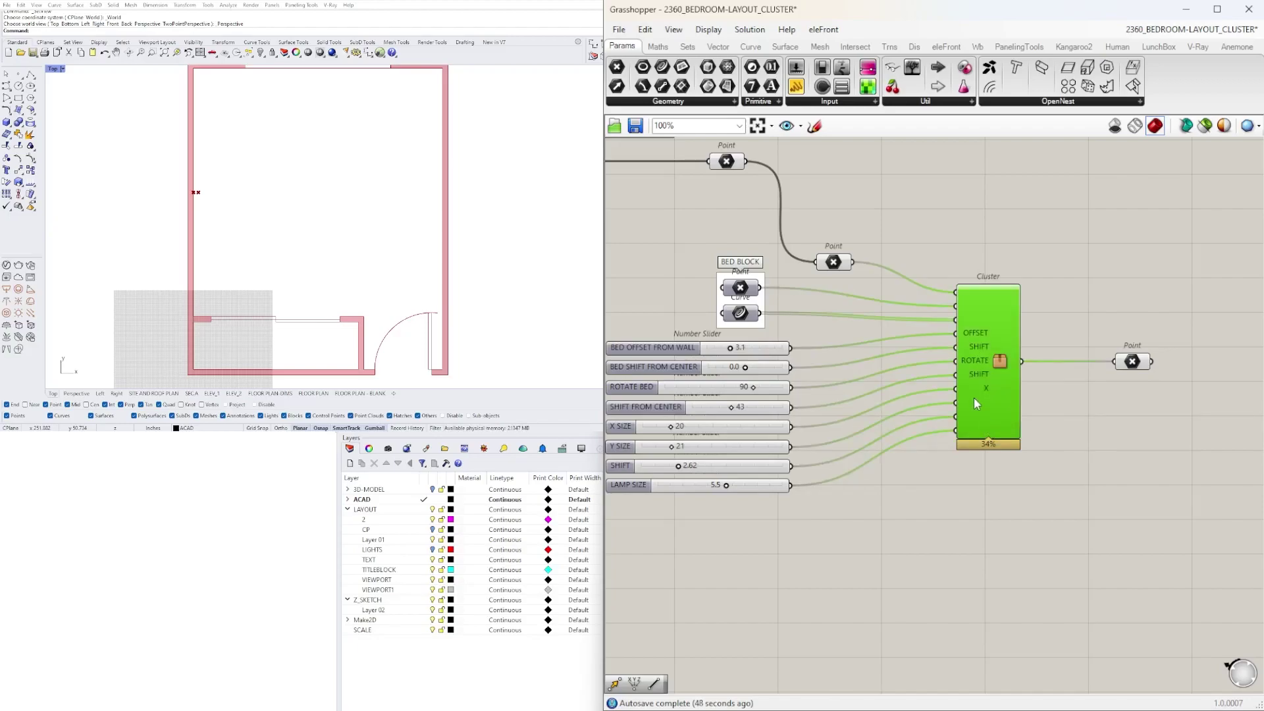
key(BackSpace)
key(Return)
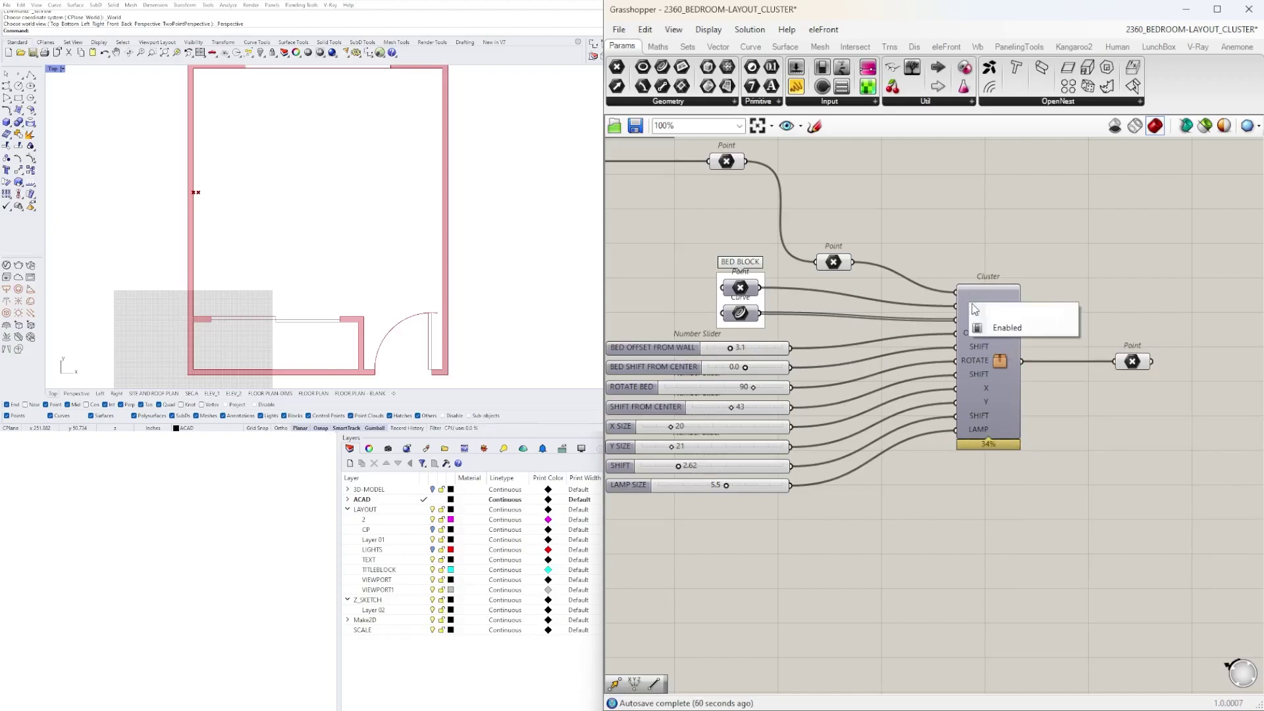
- Name the cluster's first three inputs SET ONE PT, PT and BED
text(INT)
key(Return)
scroll(992, 344, up, 2)
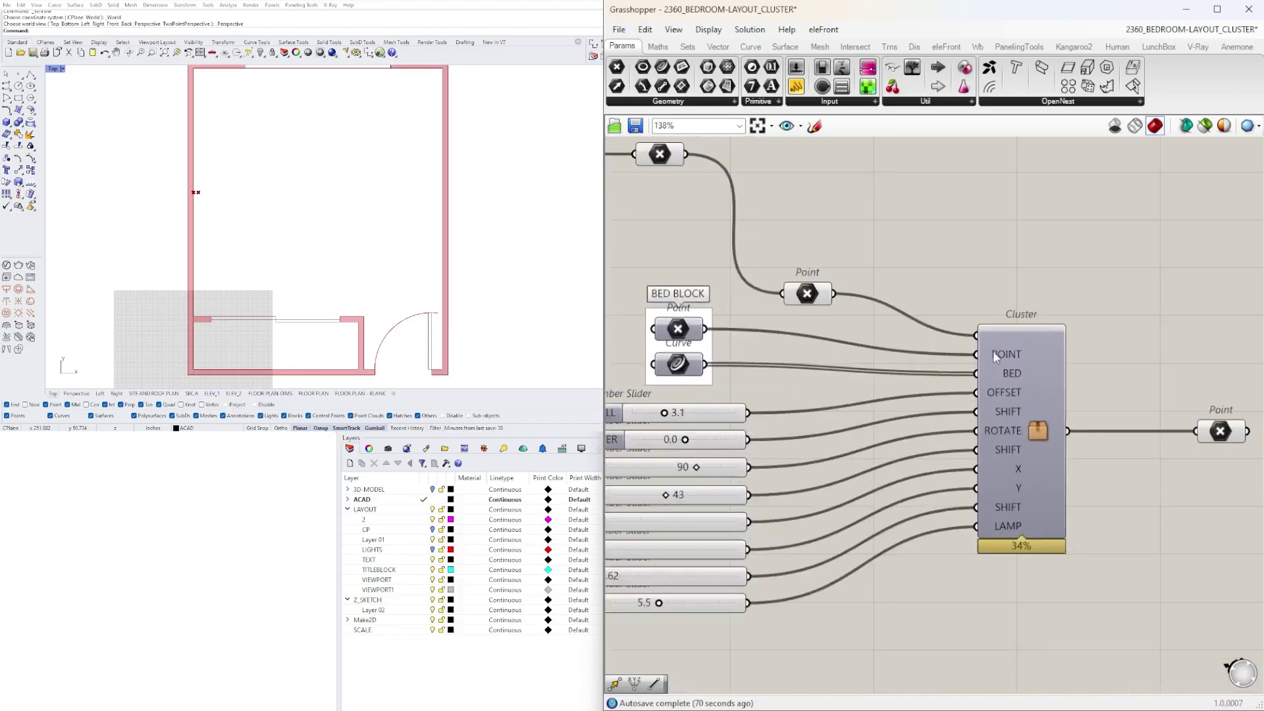
text(SET ONE PT)
key(Return)
scroll(995, 416, down, 1)
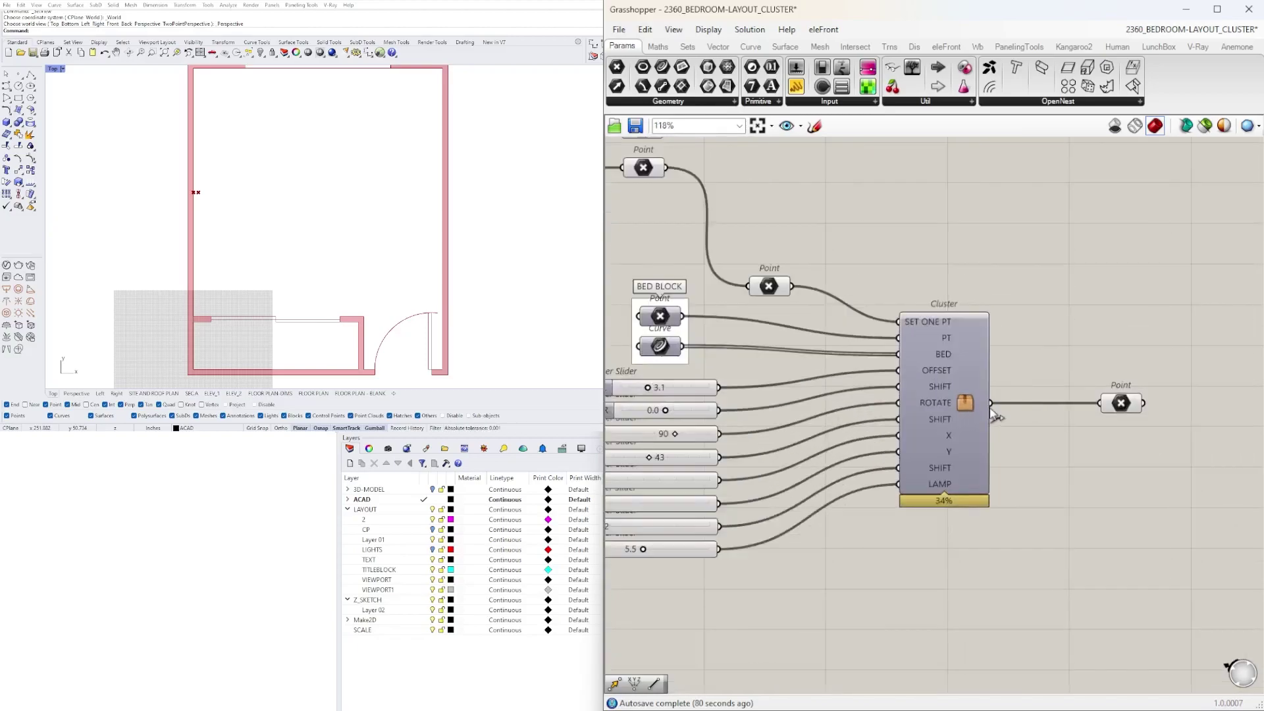
- Open the cluster and replace the bed and nightstand Curve parameters with cluster outputs, then return to the main definition
double_click(962, 365)
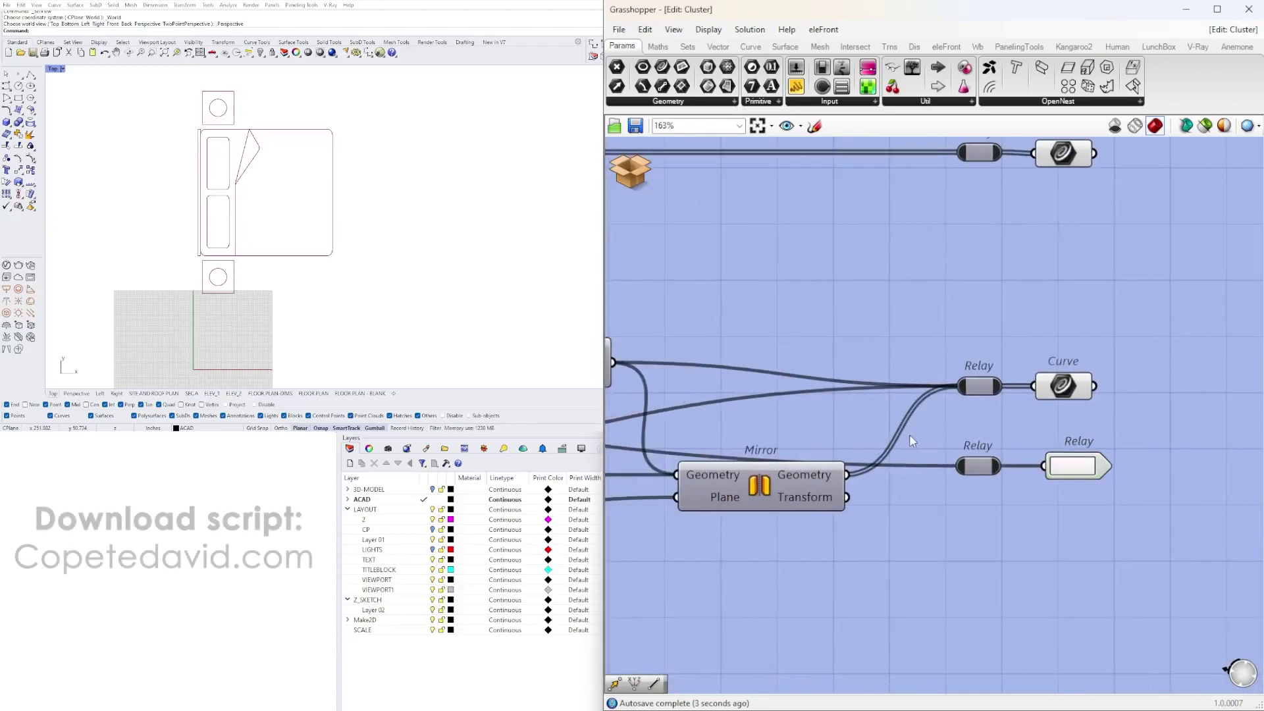
click(1101, 425)
scroll(1102, 418, up, 1)
drag(1100, 425, 1007, 172)
scroll(1030, 382, down, 1)
key(Delete)
key(ctrl+z)
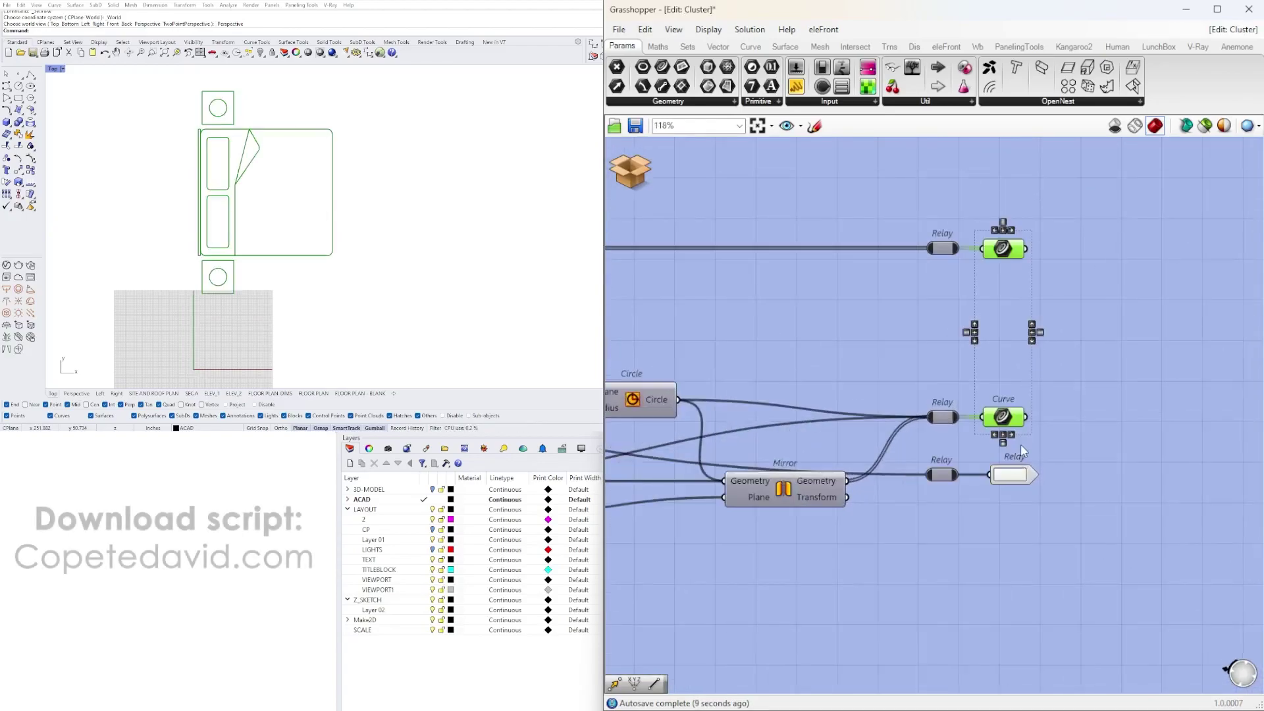
key(Delete)
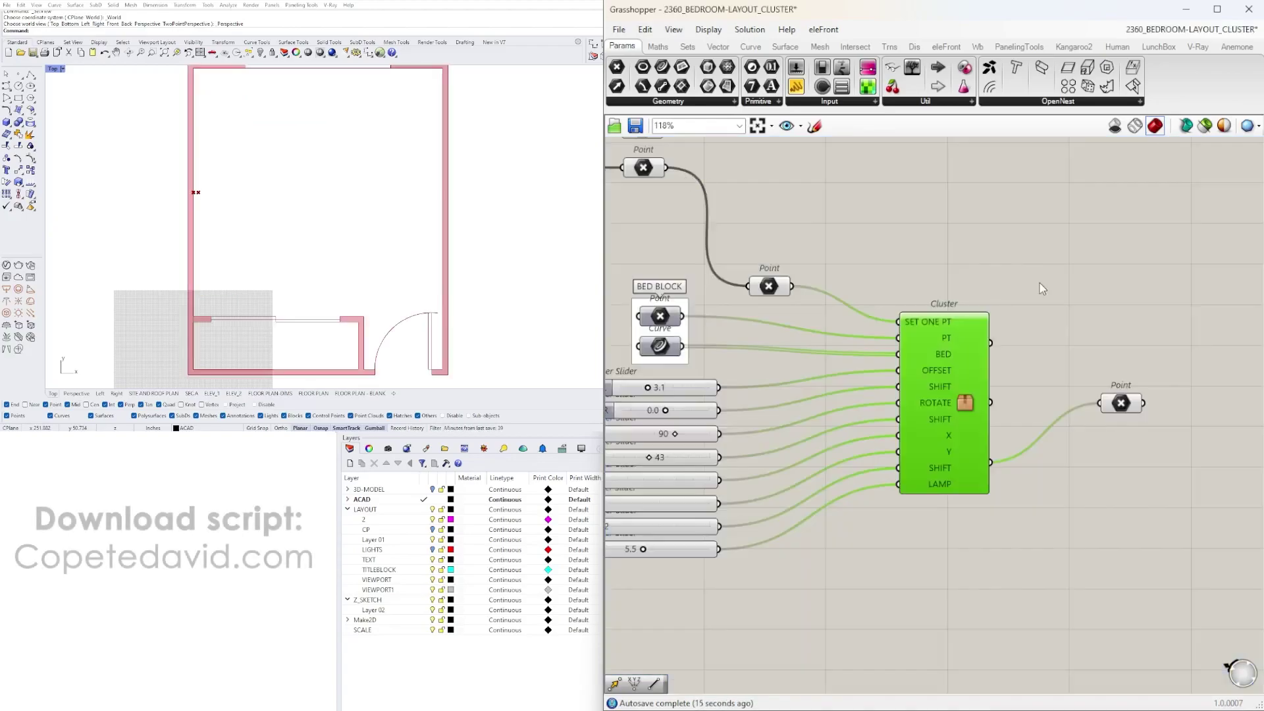
- Connect a Curve parameter to each of the two new cluster outputs and name the bed output BED
scroll(783, 292, down, 5)
drag(1107, 300, 784, 293)
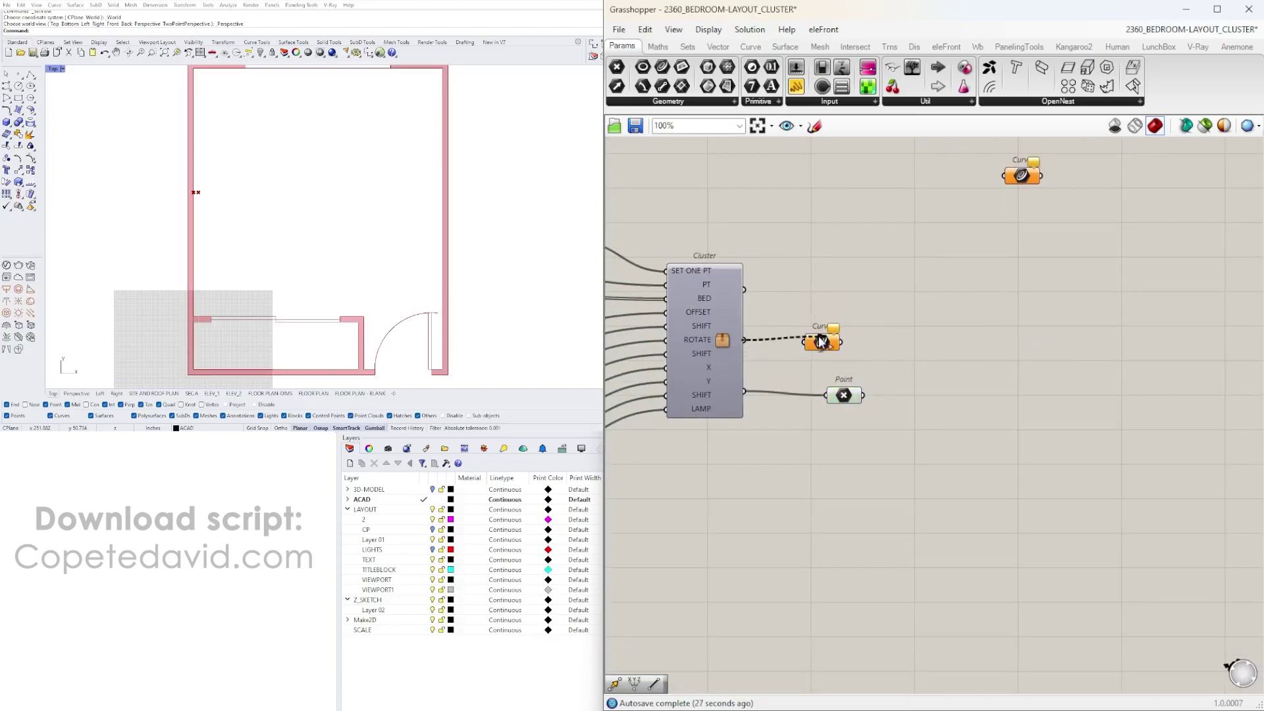
drag(1009, 182, 823, 298)
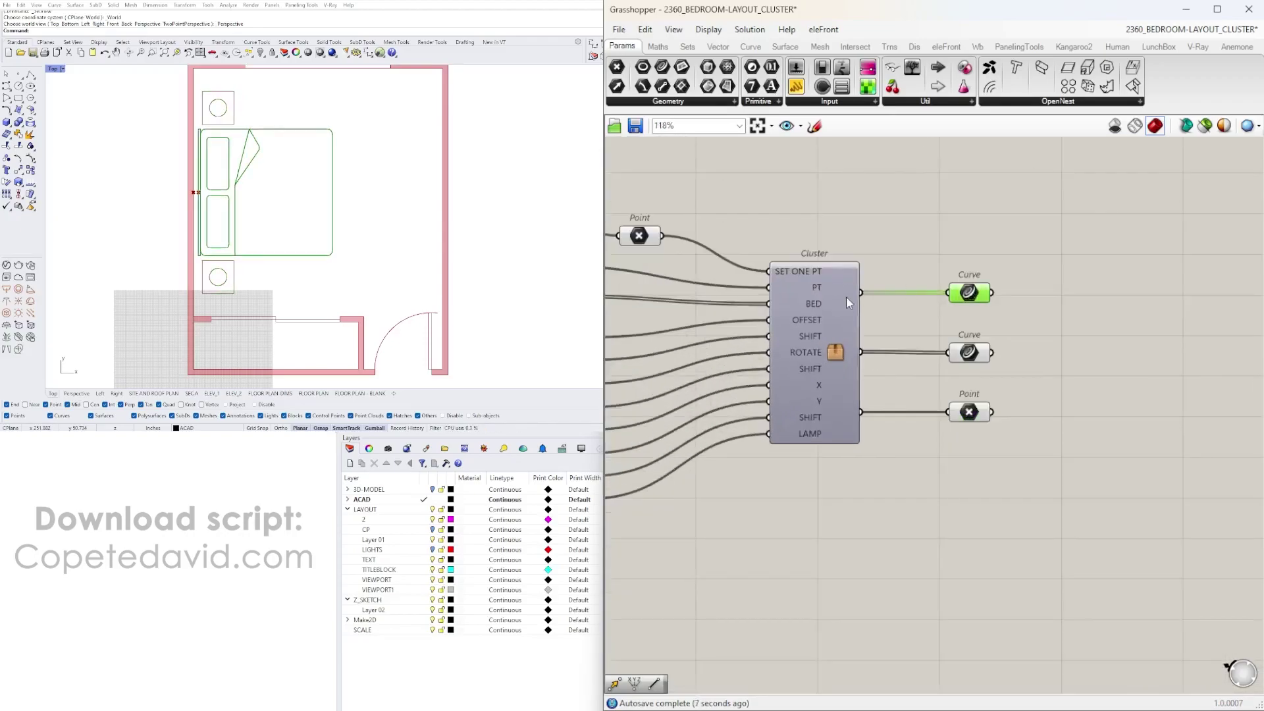
text(BED)
key(Return)
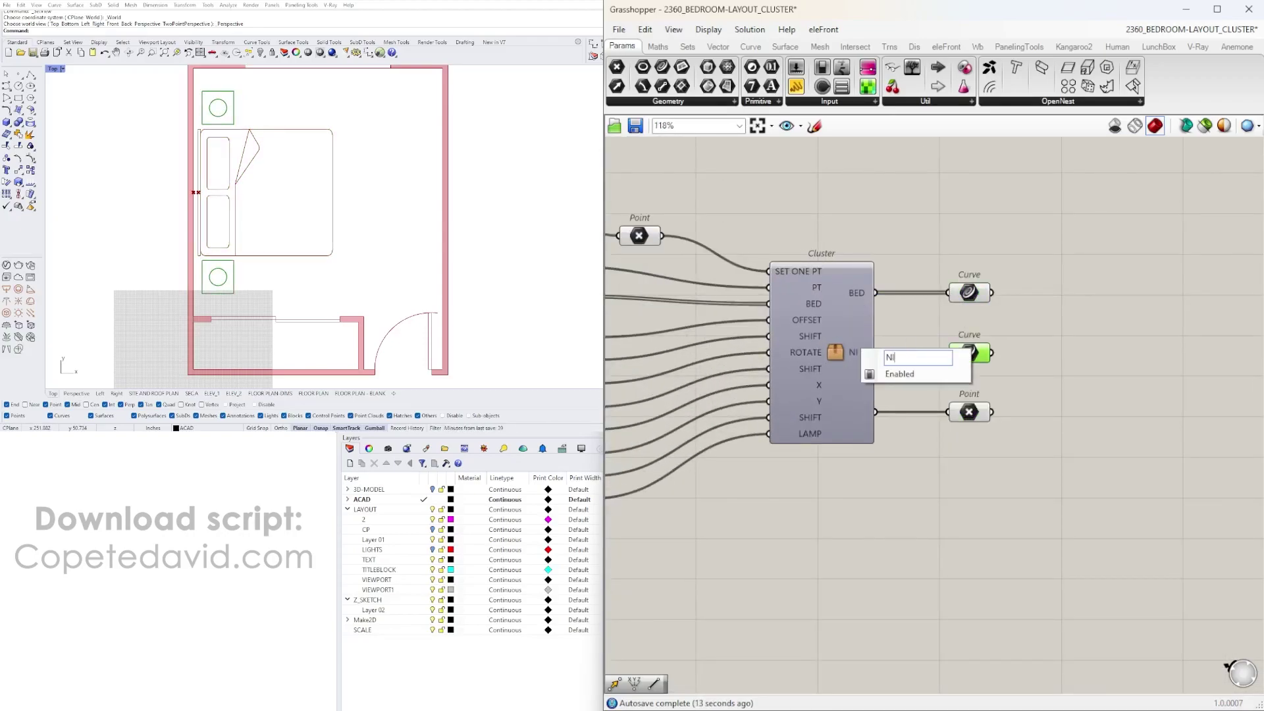